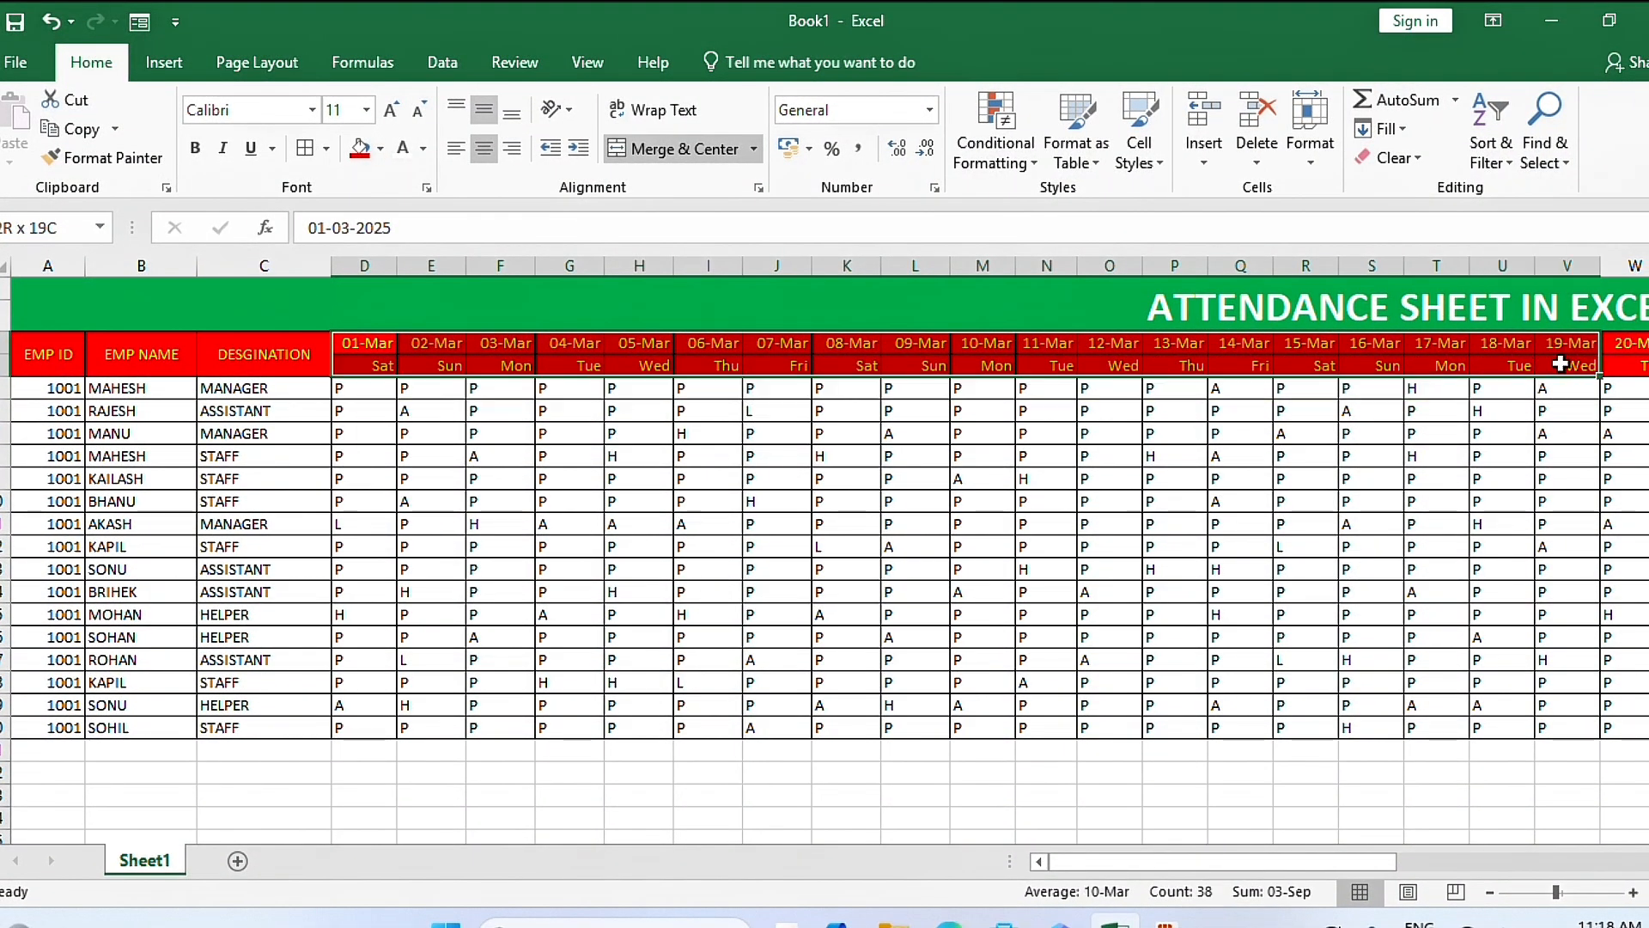
{"action": "left_click", "coordinate": [1331, 355]}
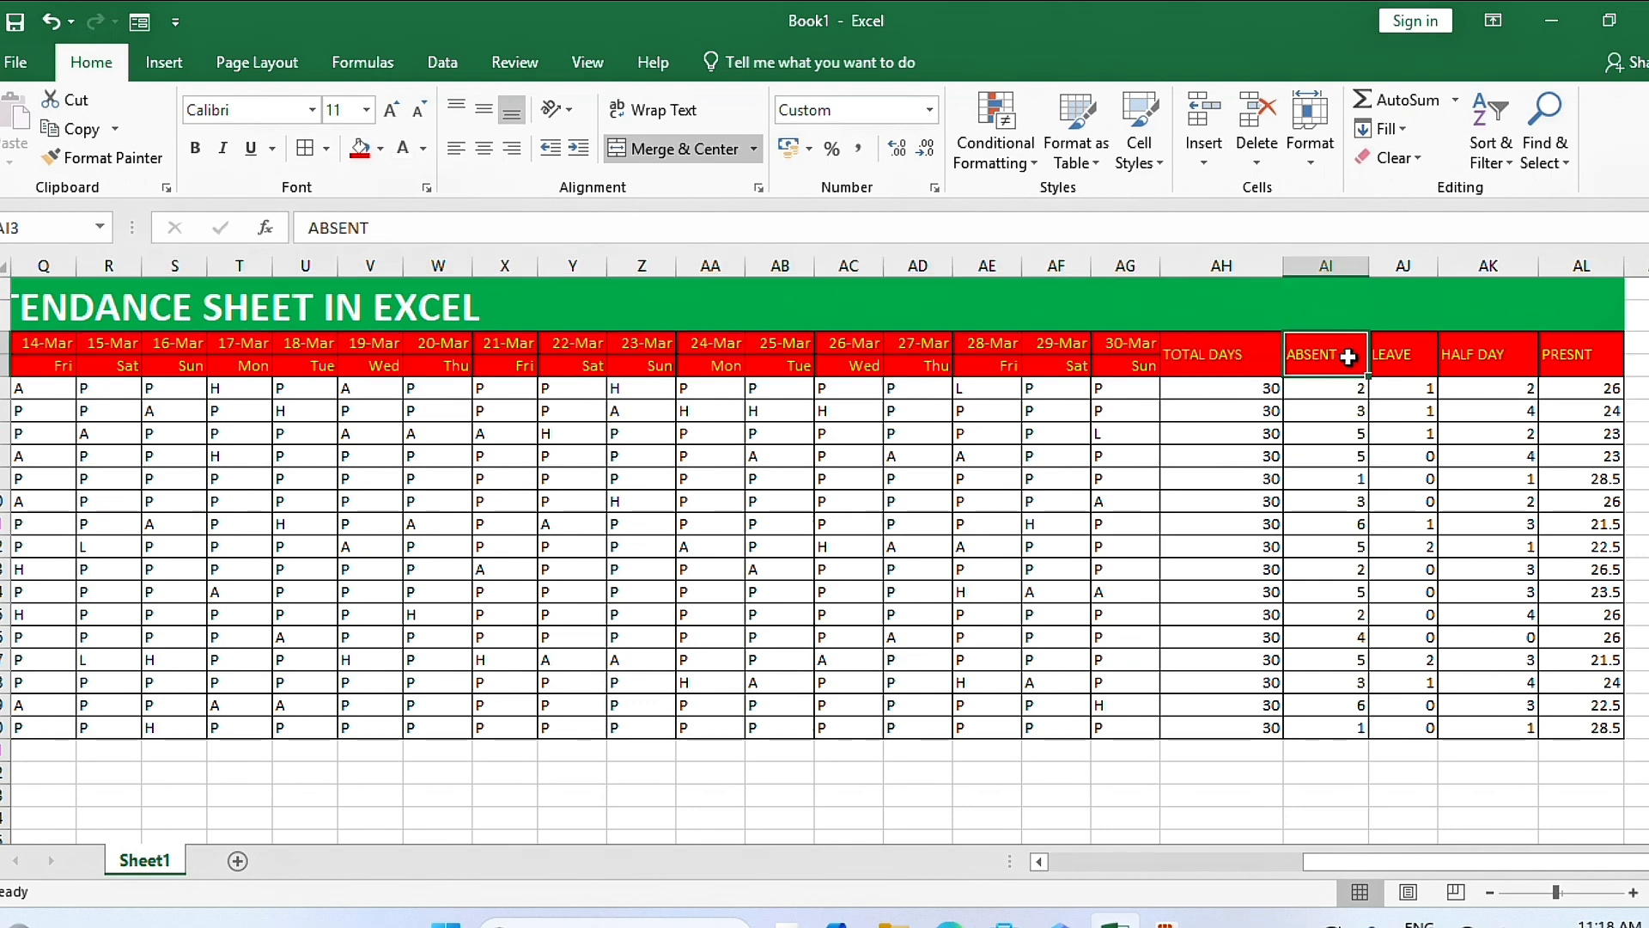
{"action": "left_click", "coordinate": [1431, 355]}
{"action": "left_click", "coordinate": [1525, 354]}
{"action": "left_click", "coordinate": [1585, 354]}
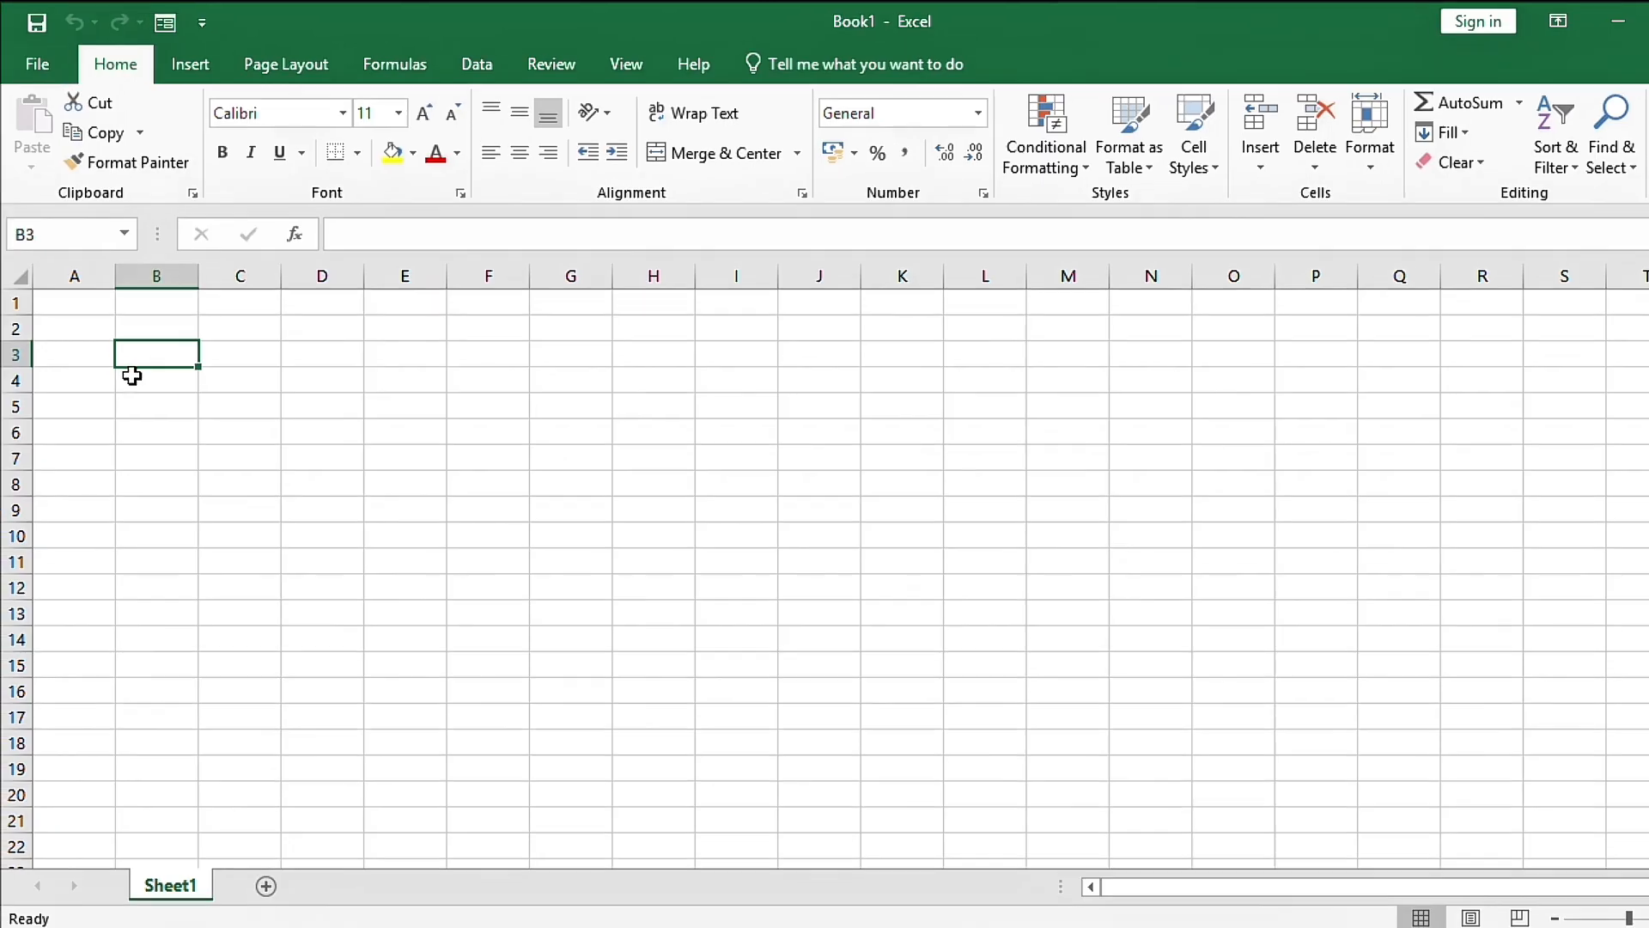
{"action": "left_click", "coordinate": [89, 422]}
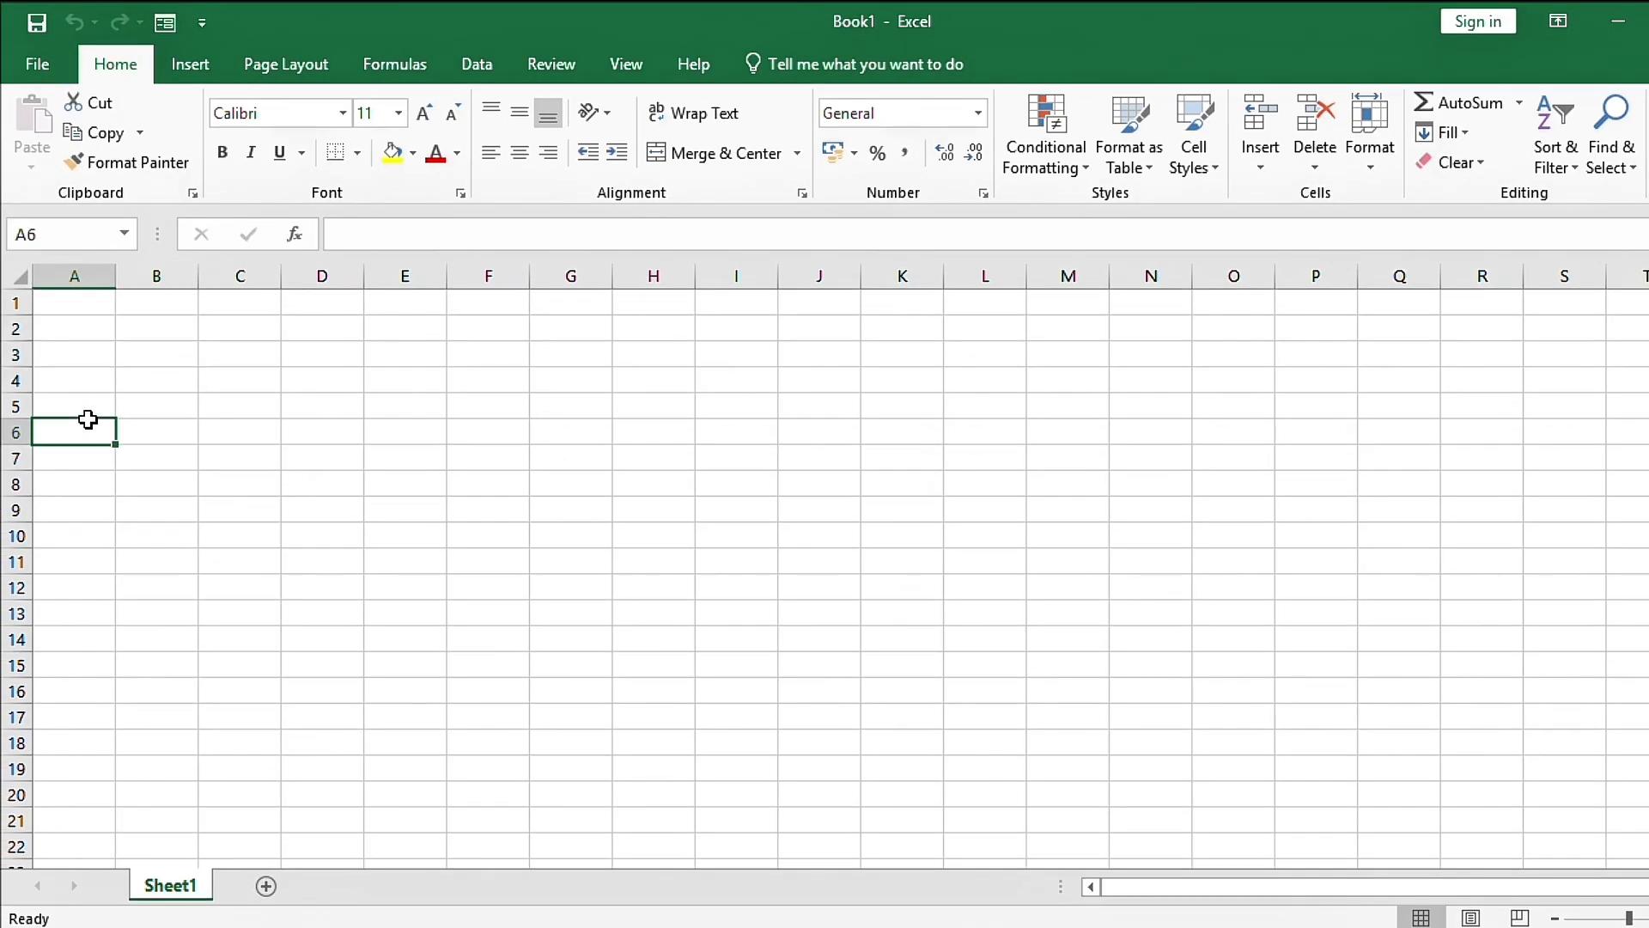
{"action": "left_click", "coordinate": [125, 352]}
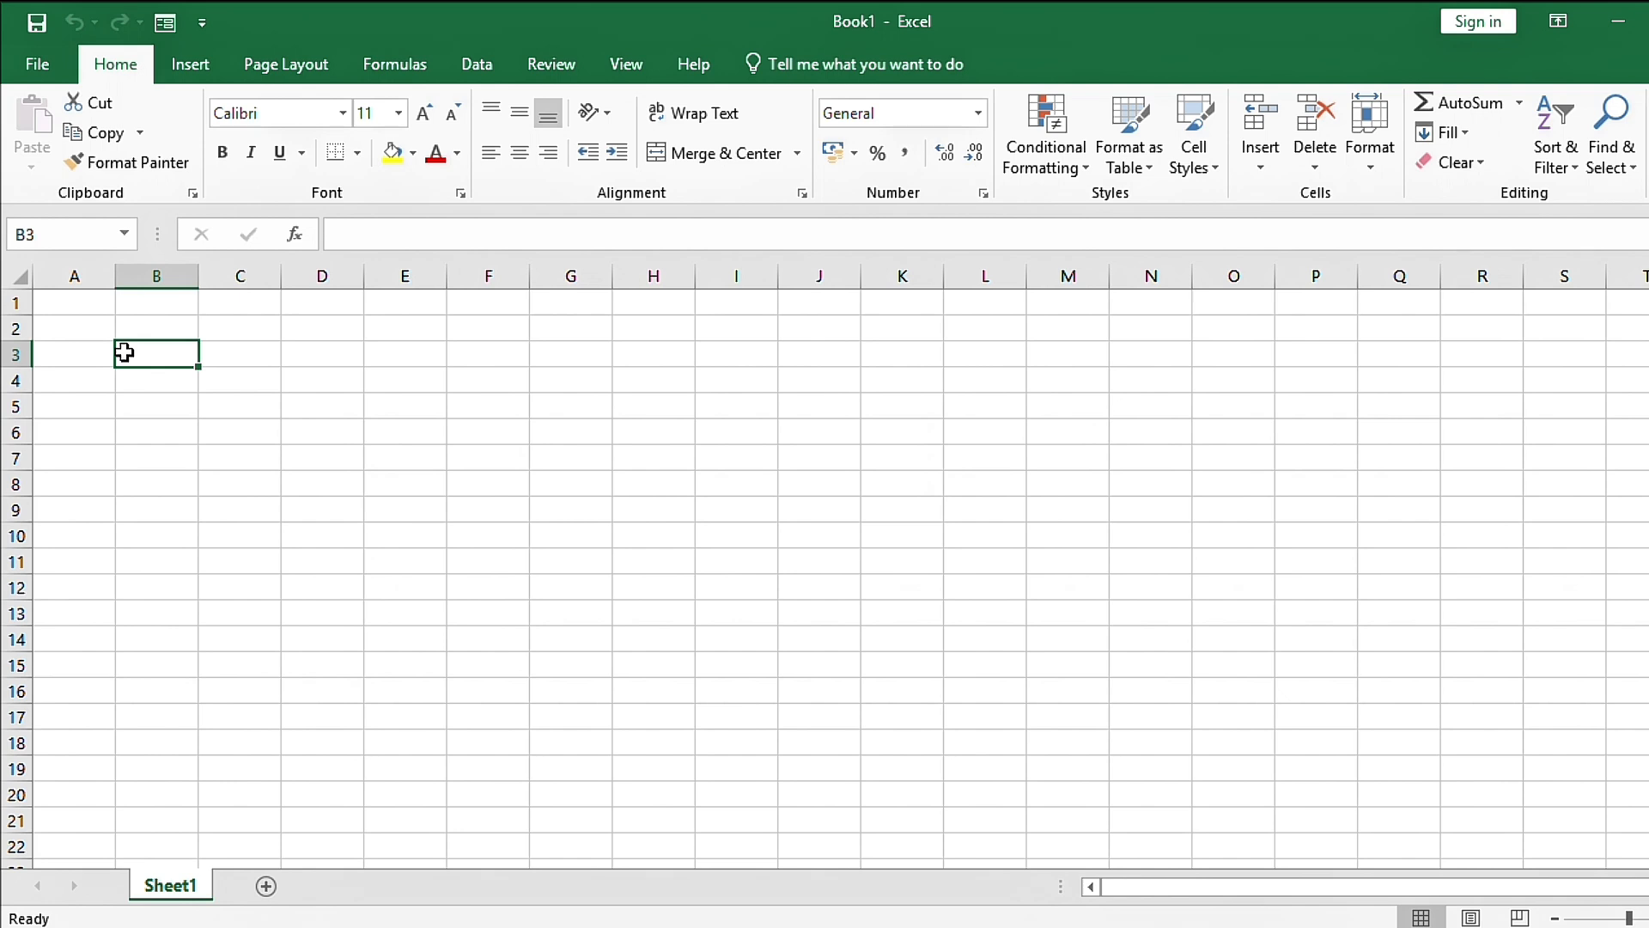
Step: Enter the headers EMP ID, EMP NAME and DESGINATION in cells A3 to C3, and widen columns B and C to fit them
{"action": "left_click", "coordinate": [91, 349]}
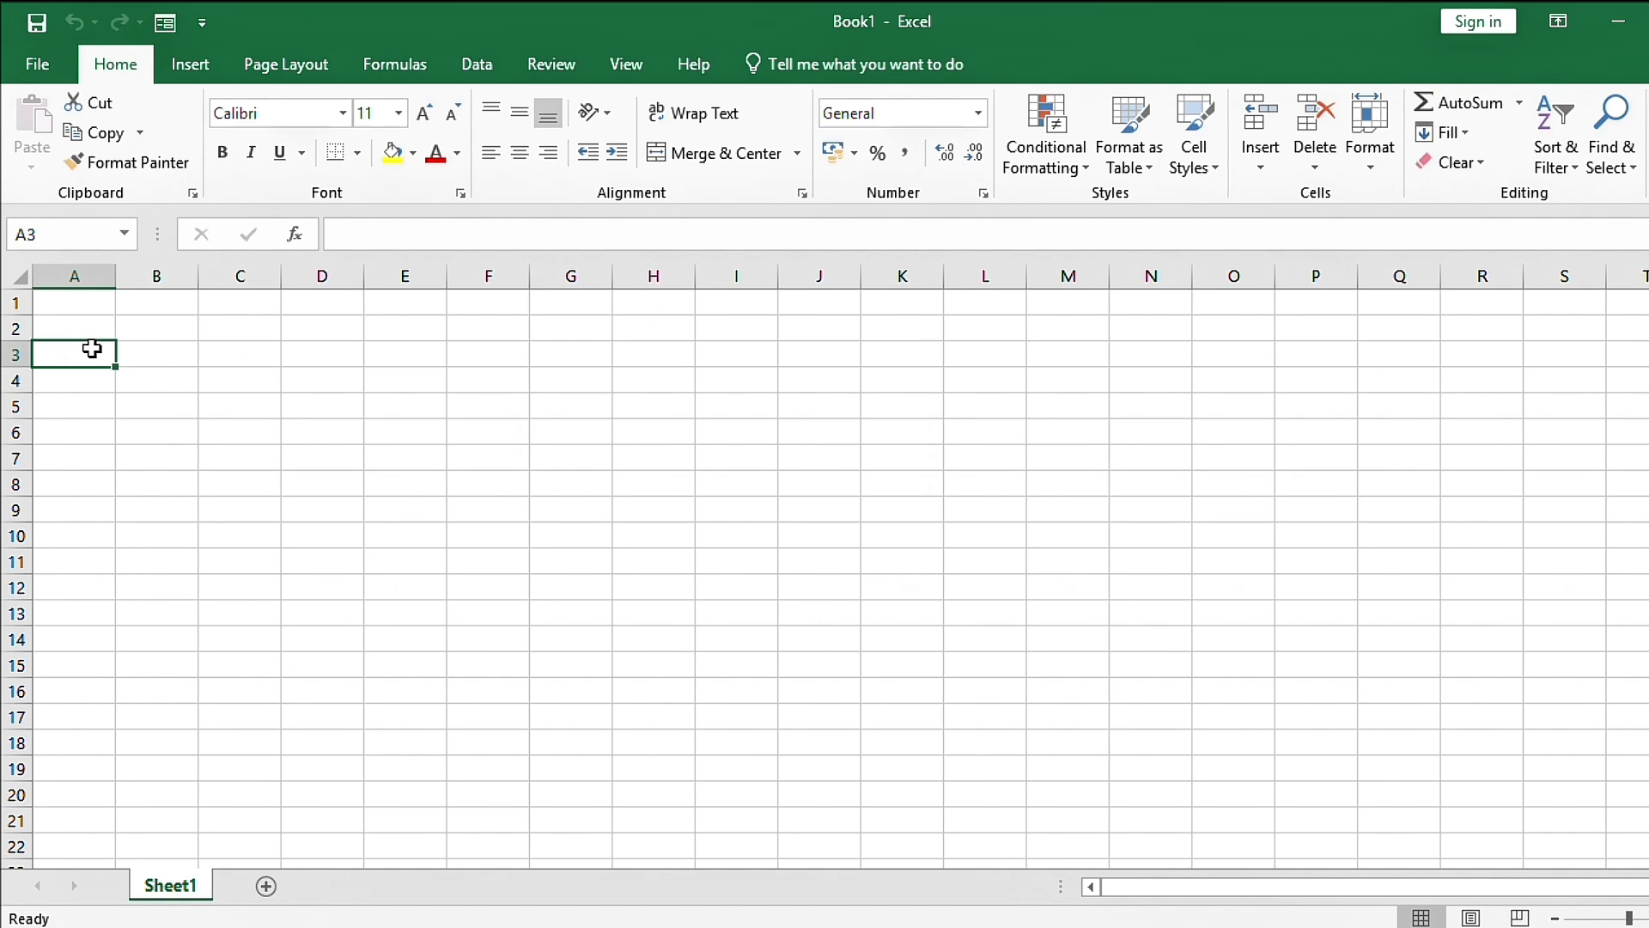
{"action": "type", "text": "EMP ID"}
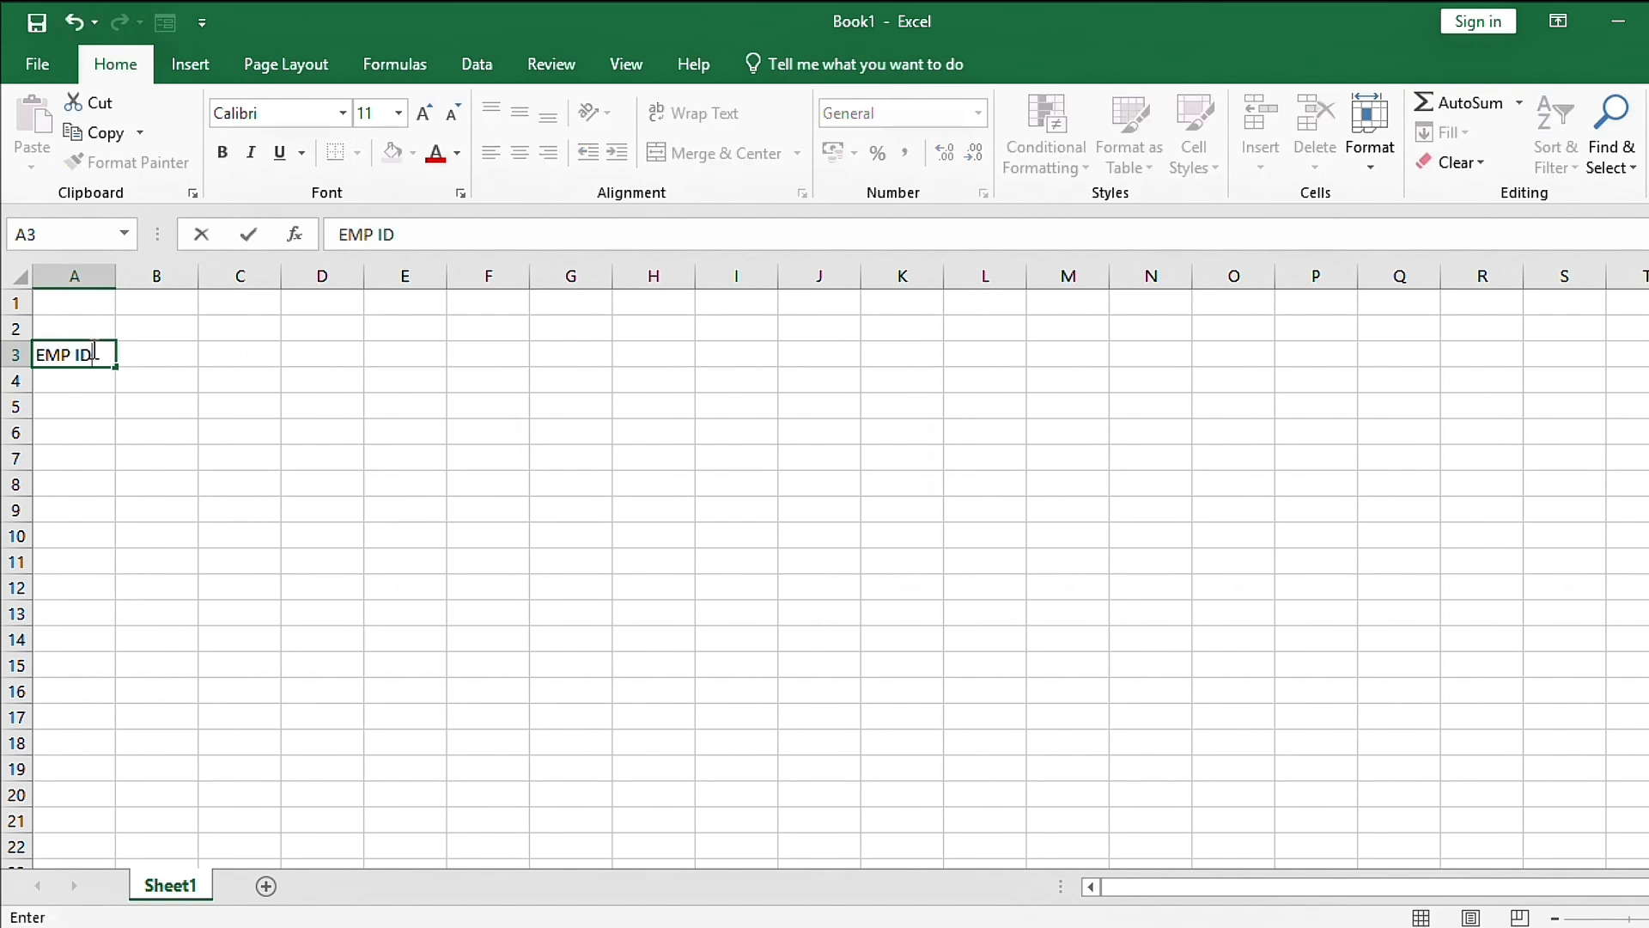
{"action": "key", "text": "Tab"}
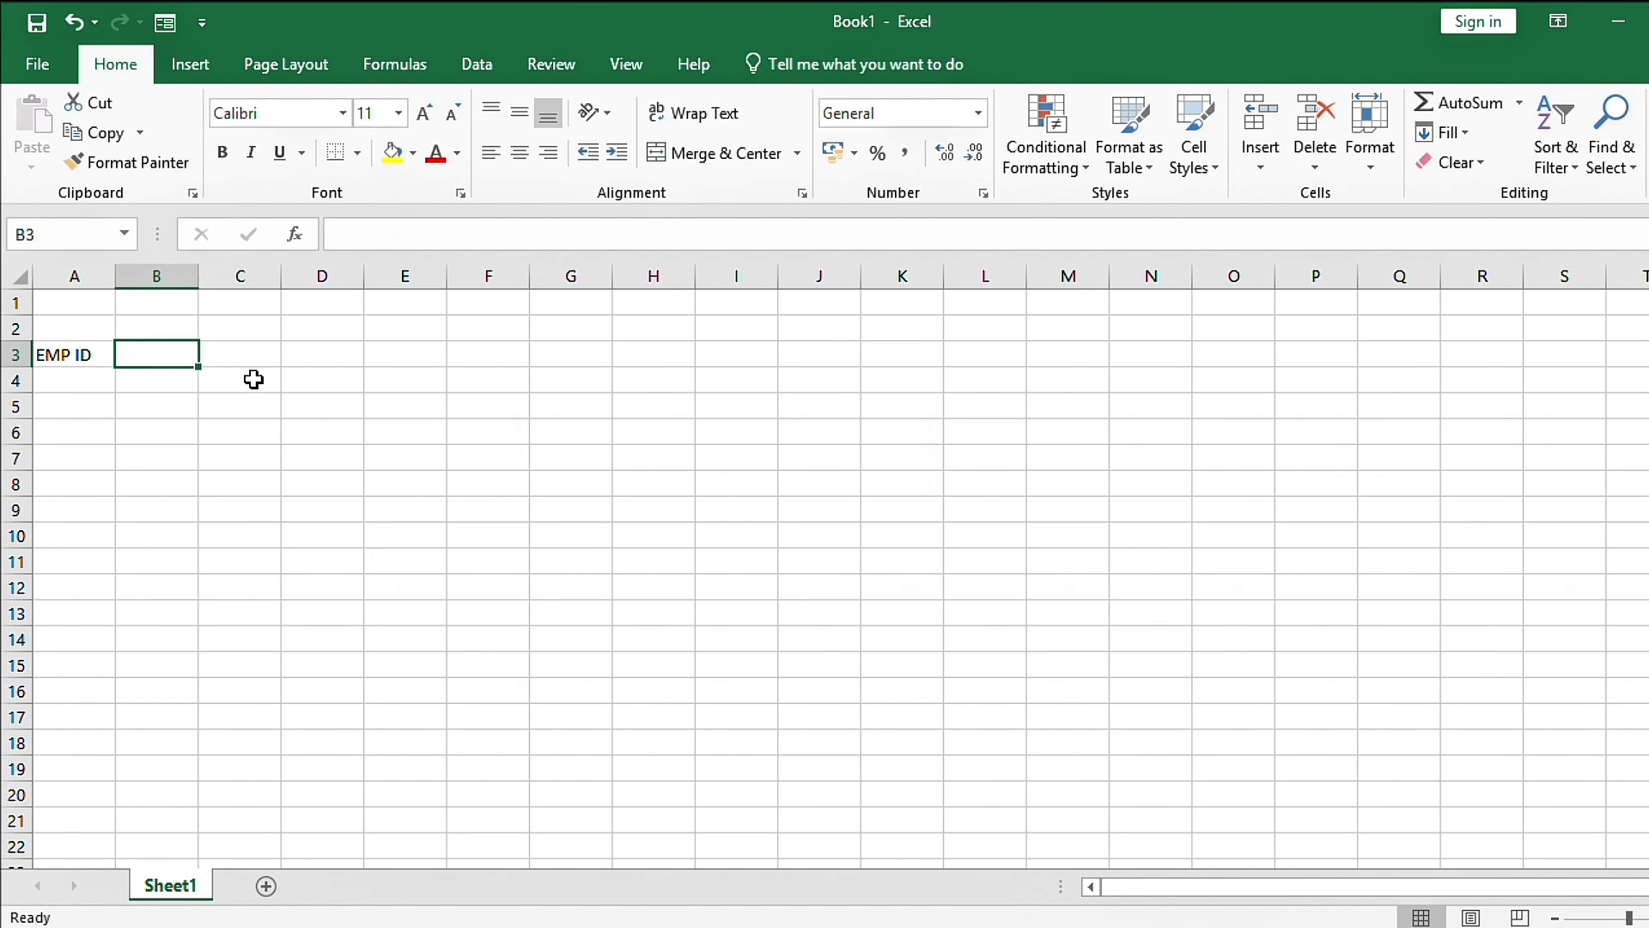
{"action": "type", "text": "EMP "}
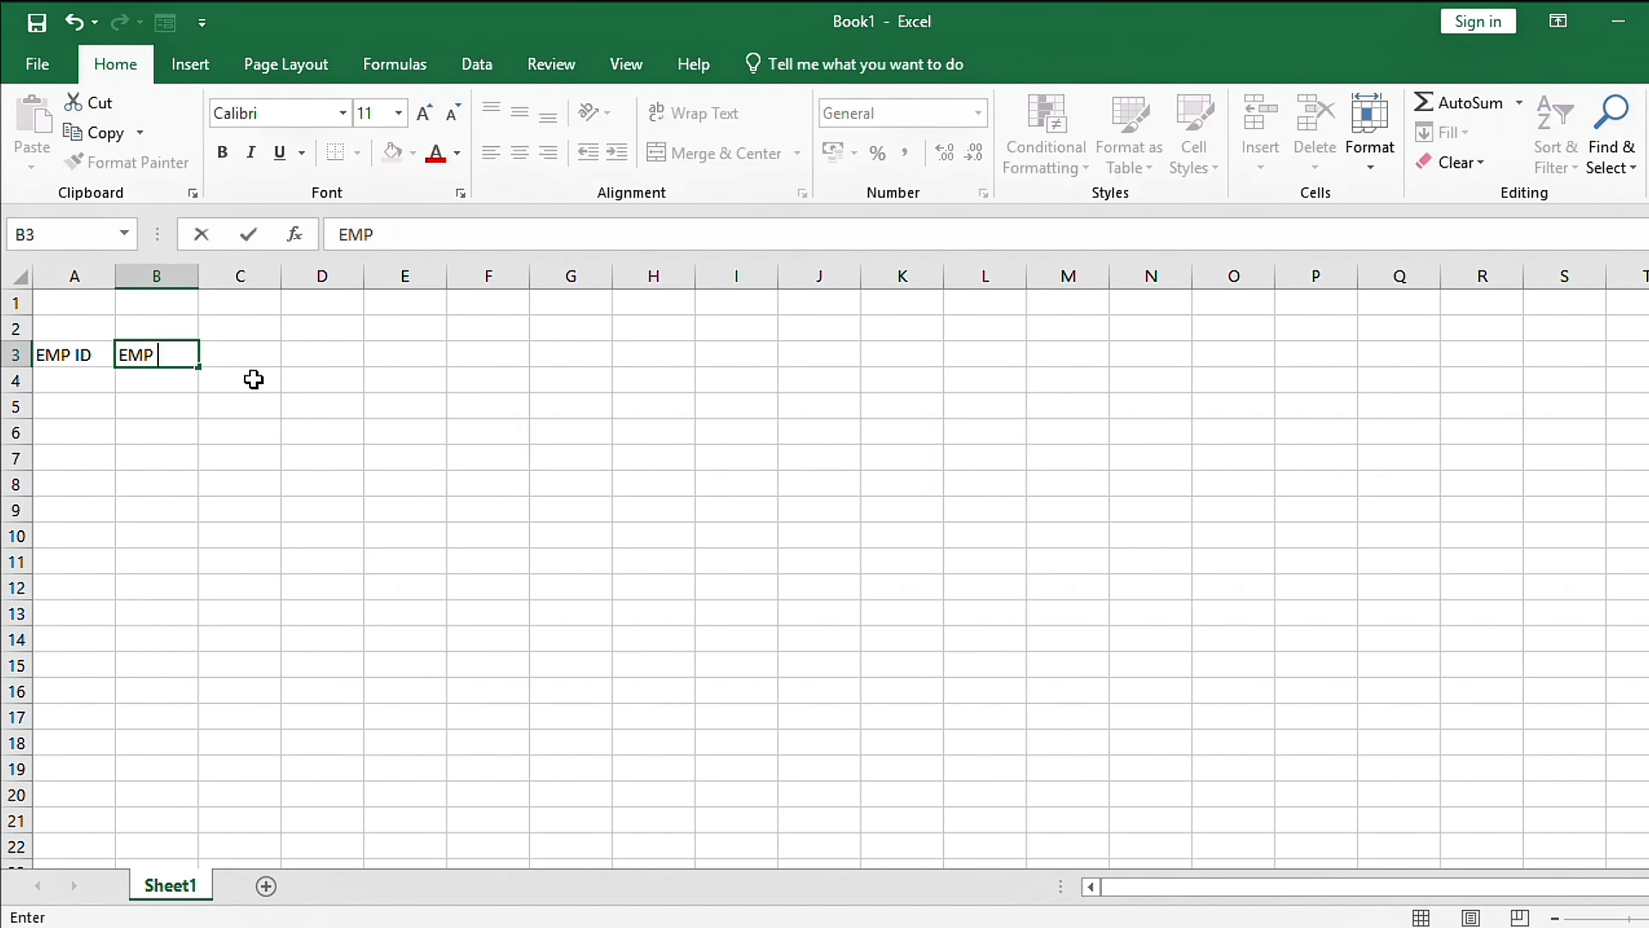
{"action": "type", "text": "NAME"}
{"action": "key", "text": "Tab"}
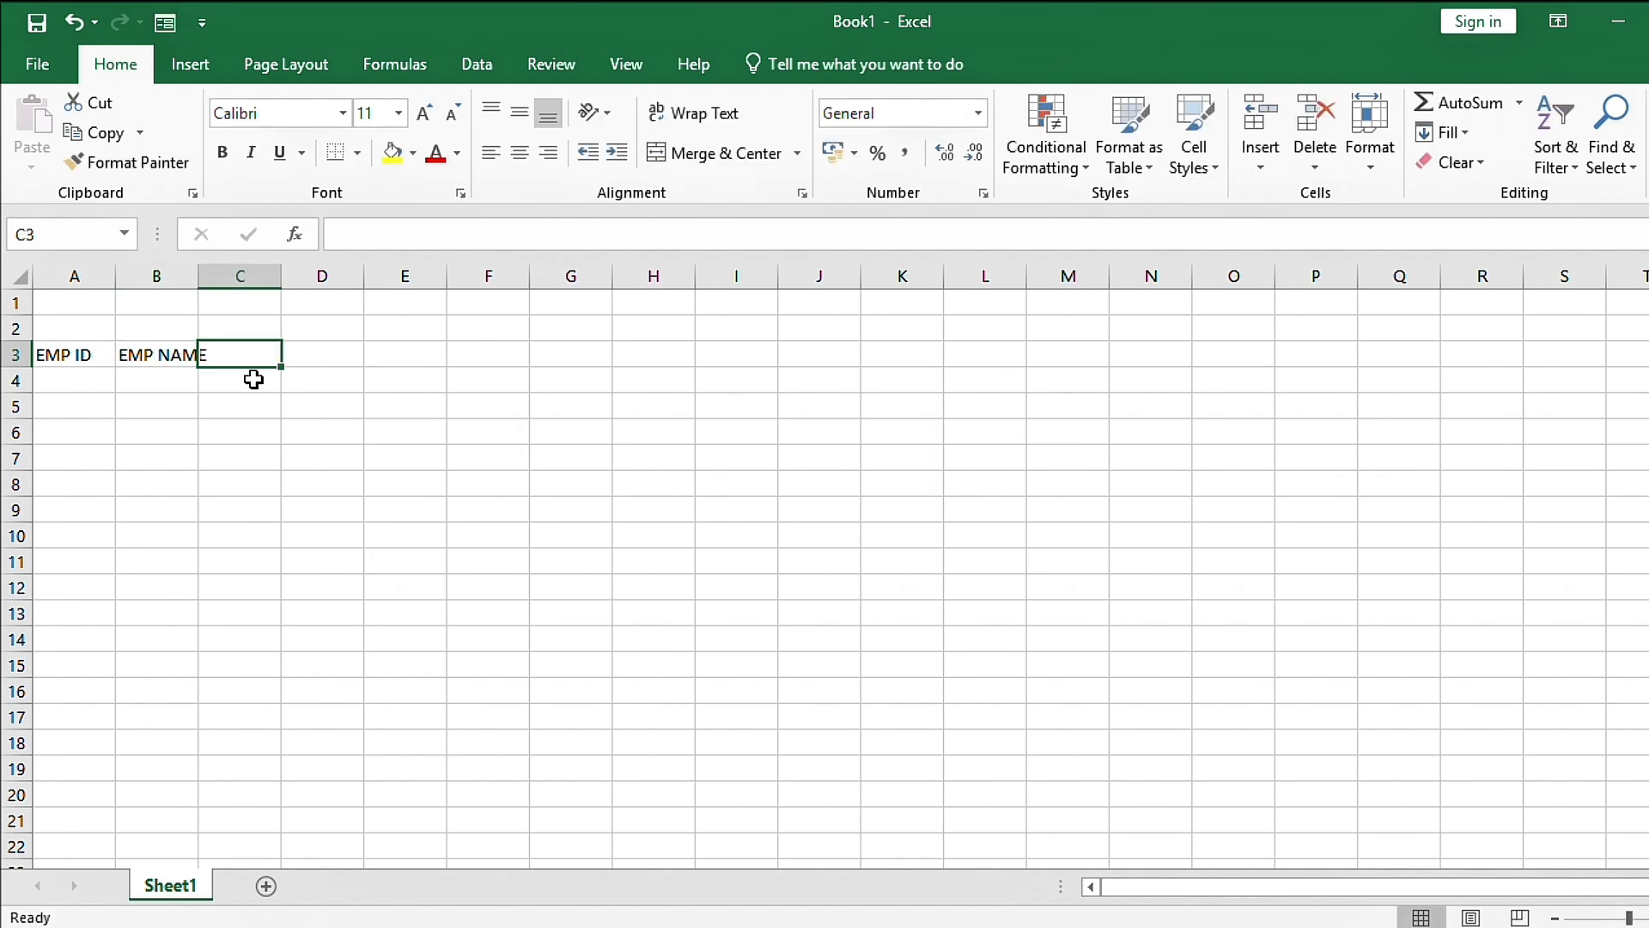
{"action": "type", "text": "DESGINA"}
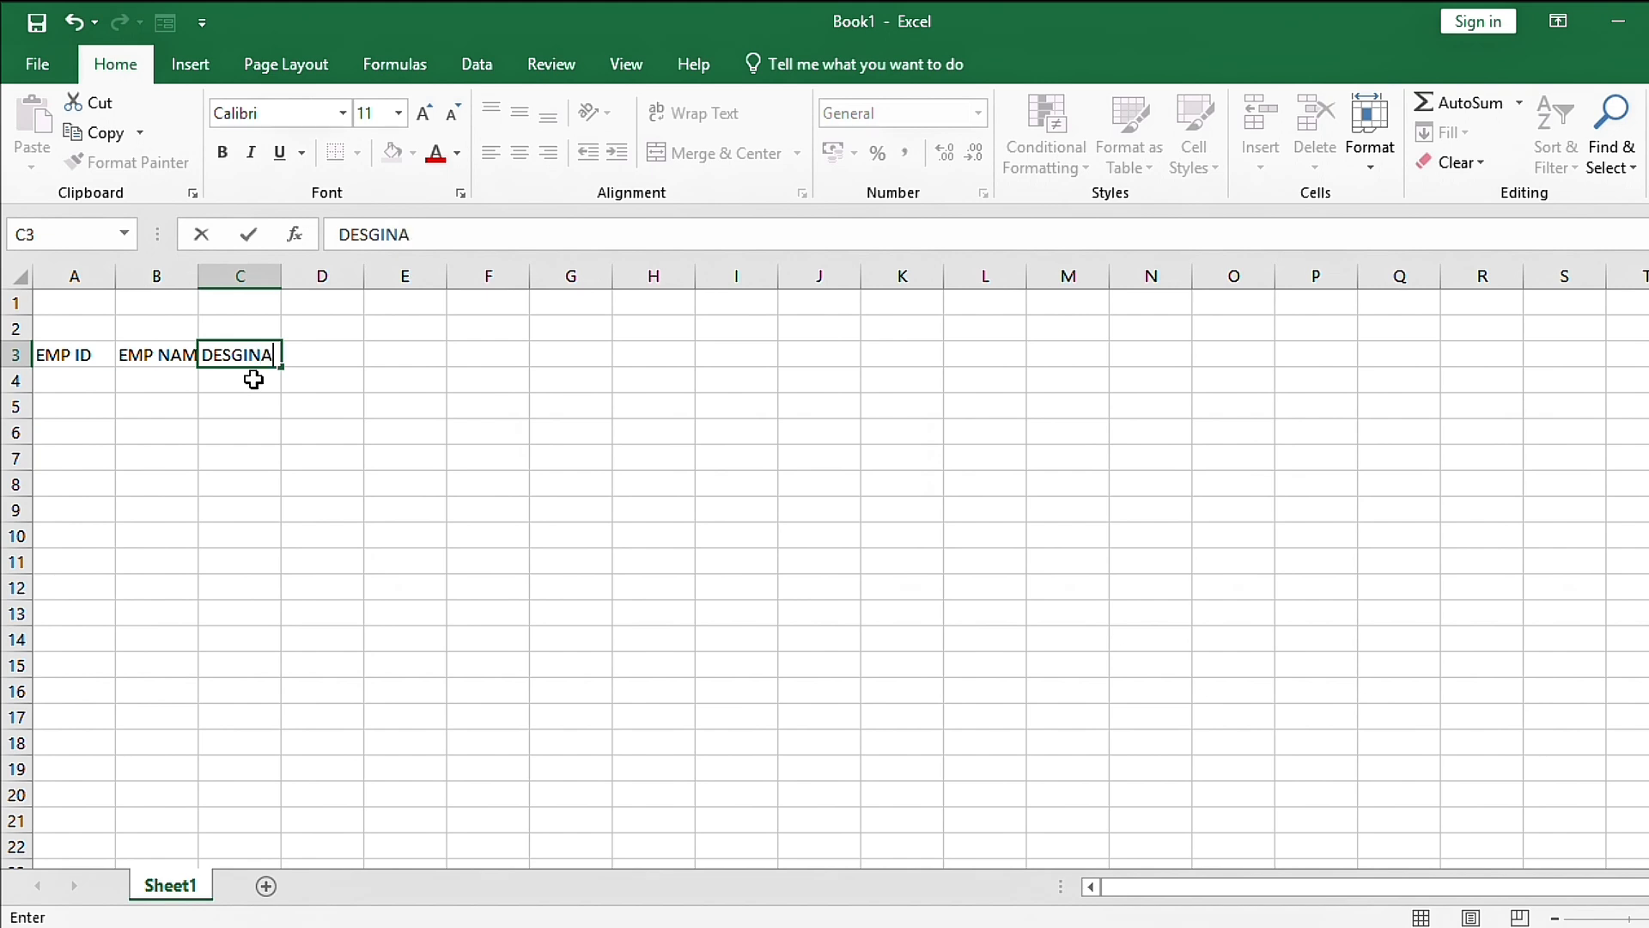
{"action": "type", "text": "TION"}
{"action": "key", "text": "Tab"}
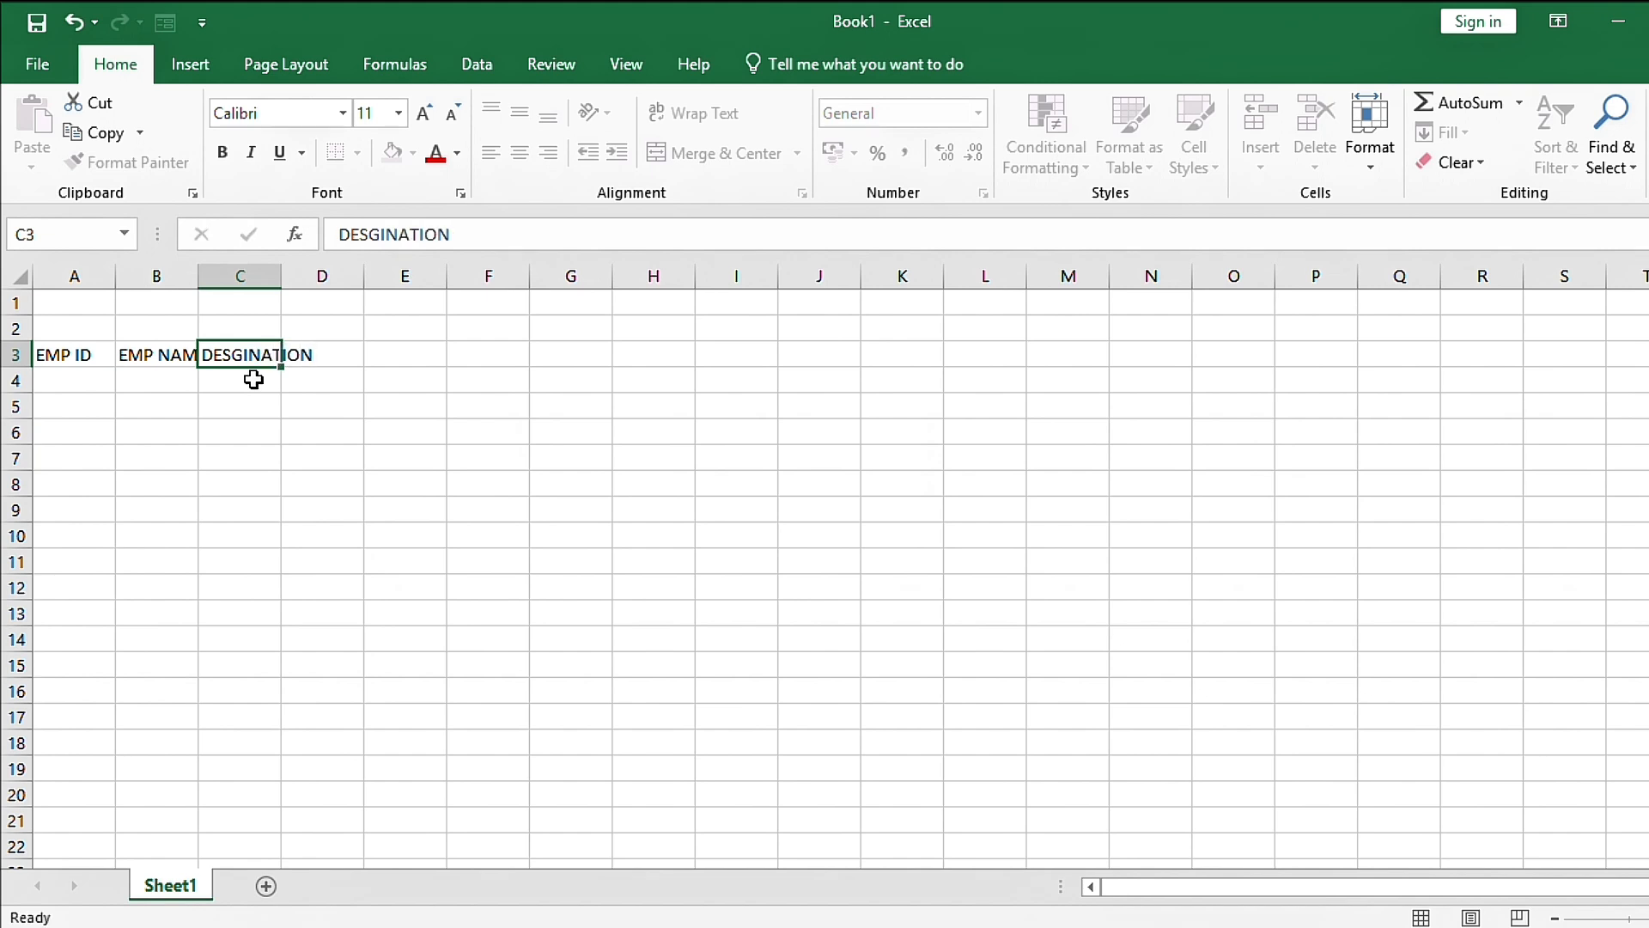
{"action": "left_click_drag", "start_coordinate": [275, 269], "coordinate": [329, 271]}
{"action": "left_click_drag", "start_coordinate": [199, 263], "coordinate": [226, 265]}
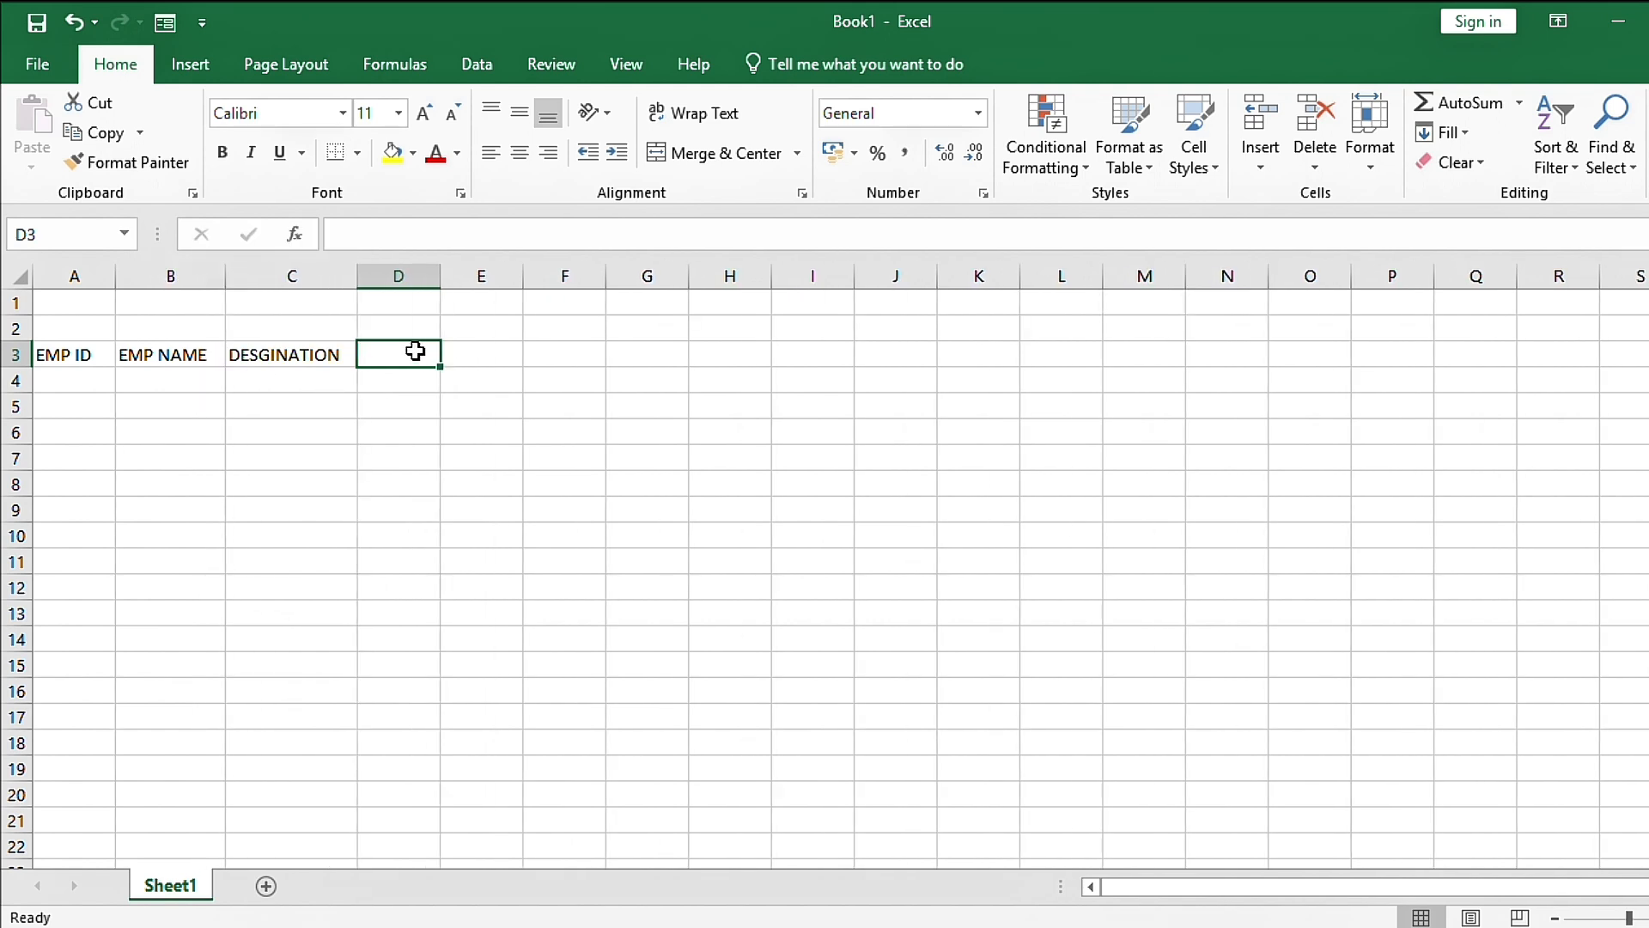
Step: Enter the date 01-03-2025 in cell D3 and fill the daily date series across row 3 to AG3
{"action": "type", "text": "01-03-"}
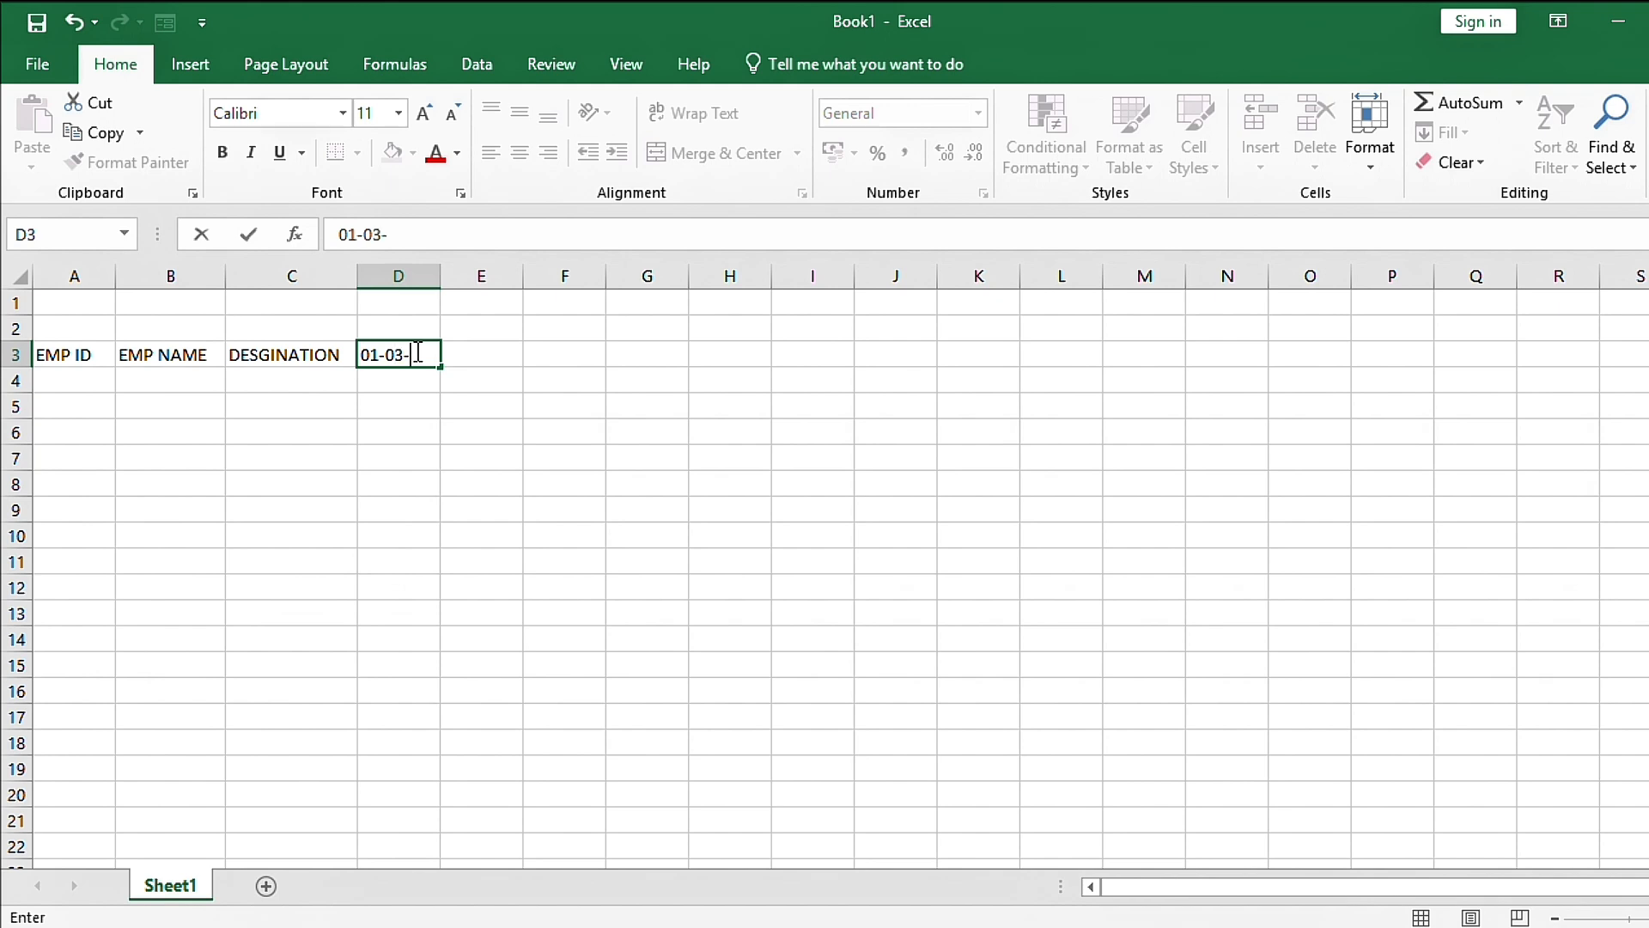
{"action": "type", "text": "2025"}
{"action": "key", "text": "Tab"}
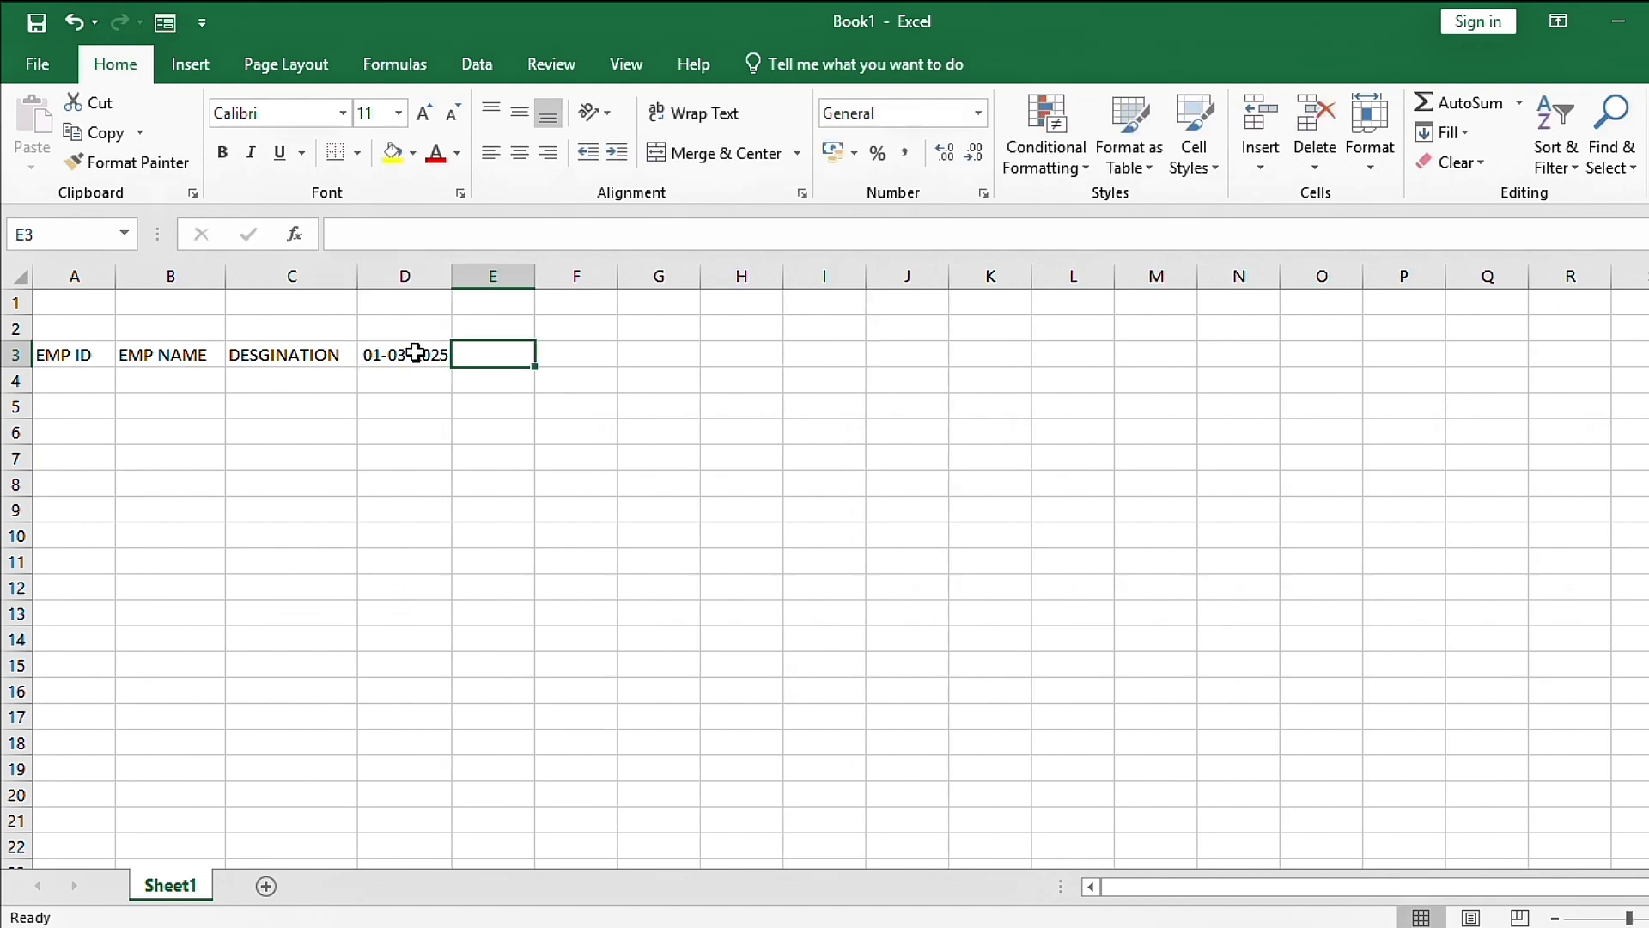
{"action": "left_click", "coordinate": [423, 355]}
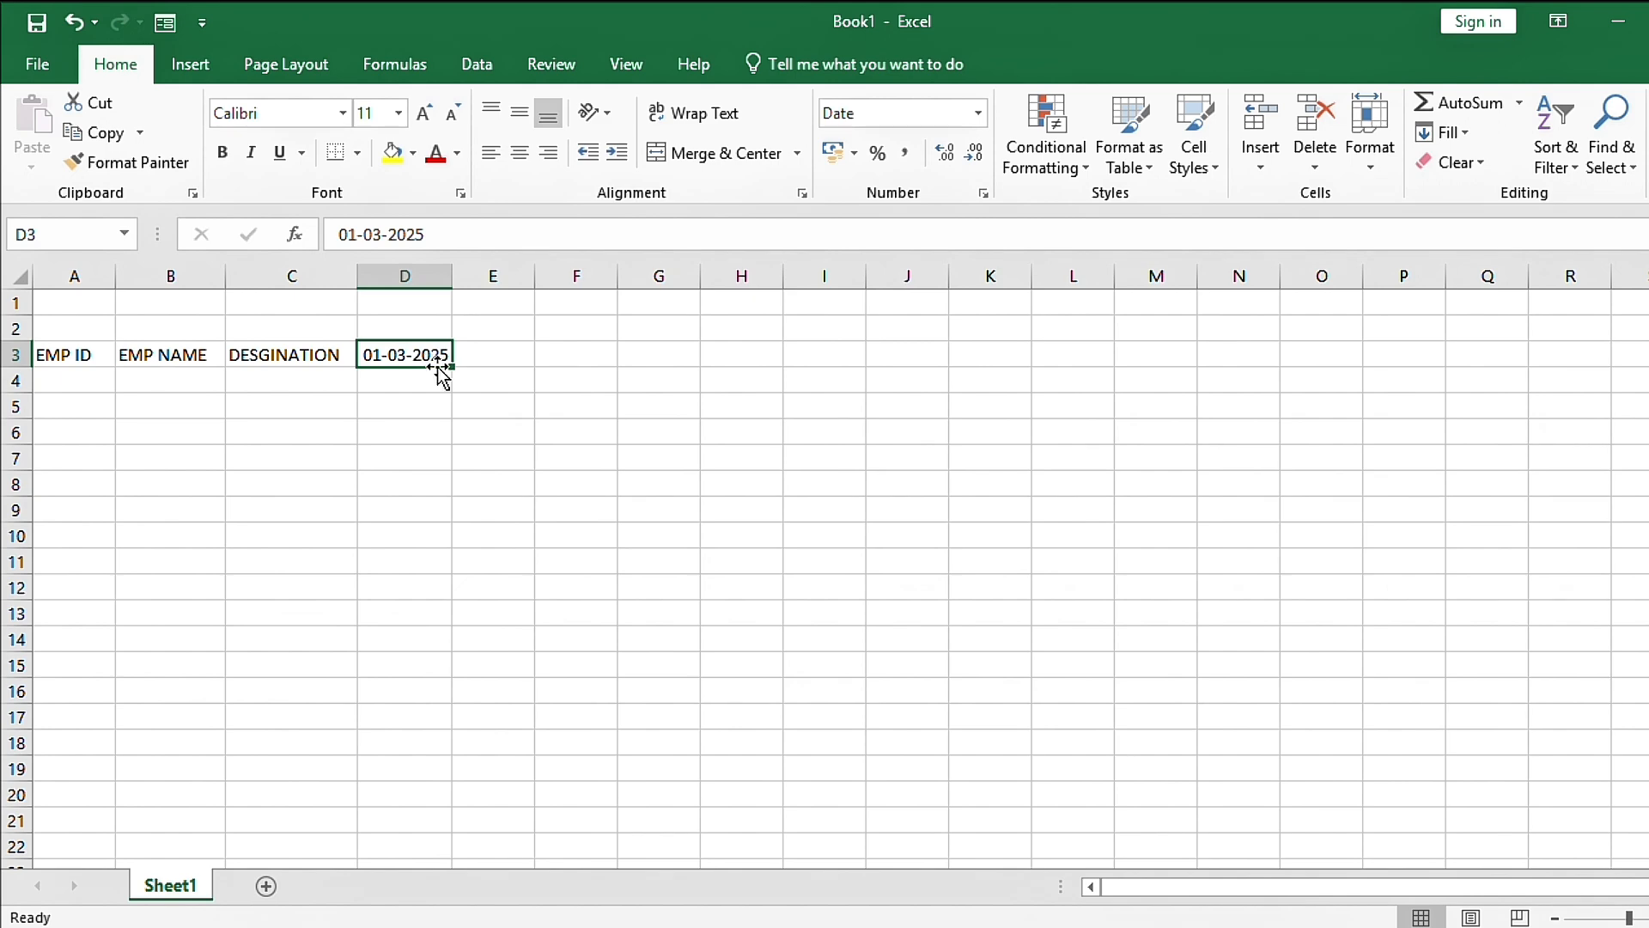
{"action": "left_click_drag", "start_coordinate": [452, 368], "coordinate": [1569, 351]}
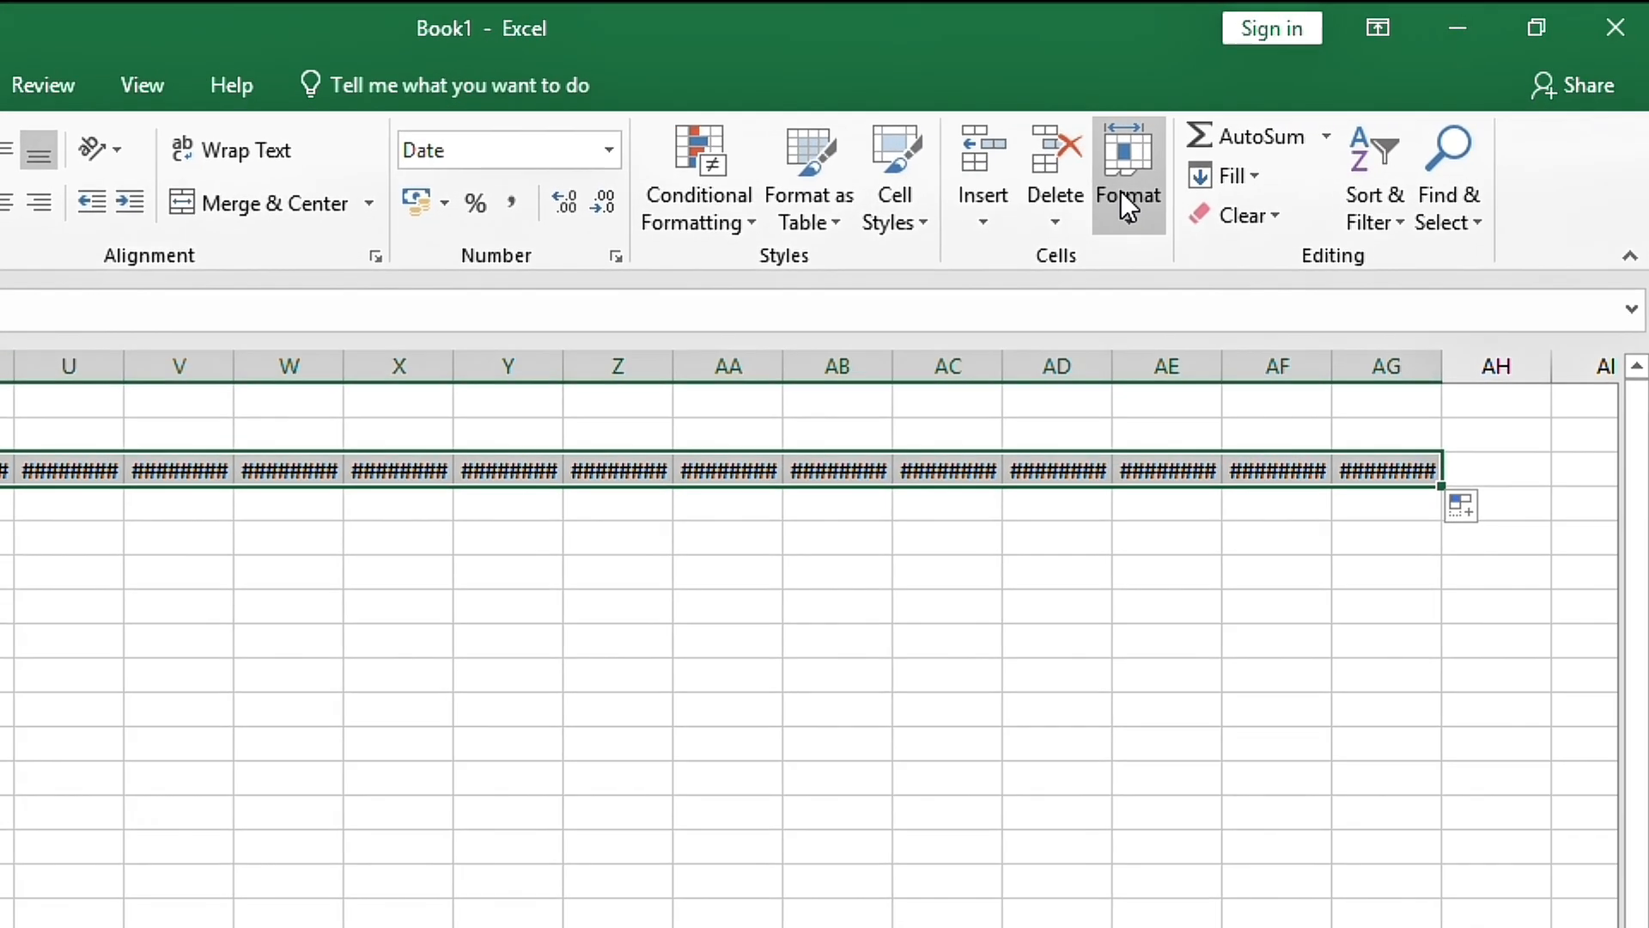
Step: AutoFit the width of the date columns D to AG and apply the custom number format dd-mmm to the dates
{"action": "left_click", "coordinate": [1370, 155]}
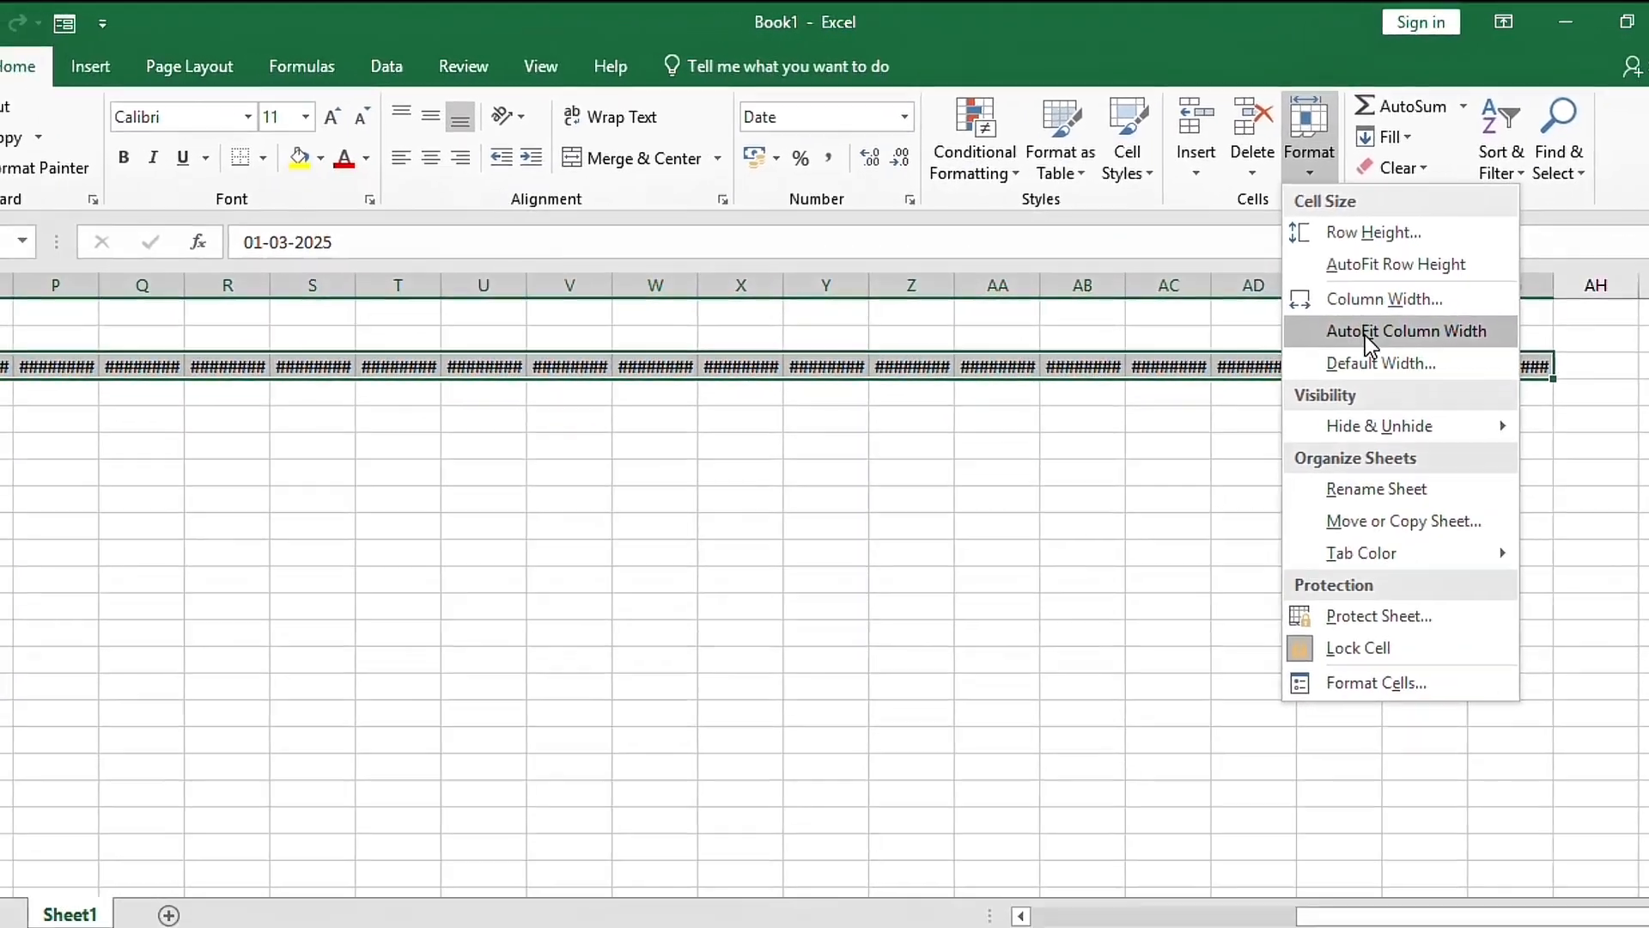
{"action": "left_click", "coordinate": [1340, 348]}
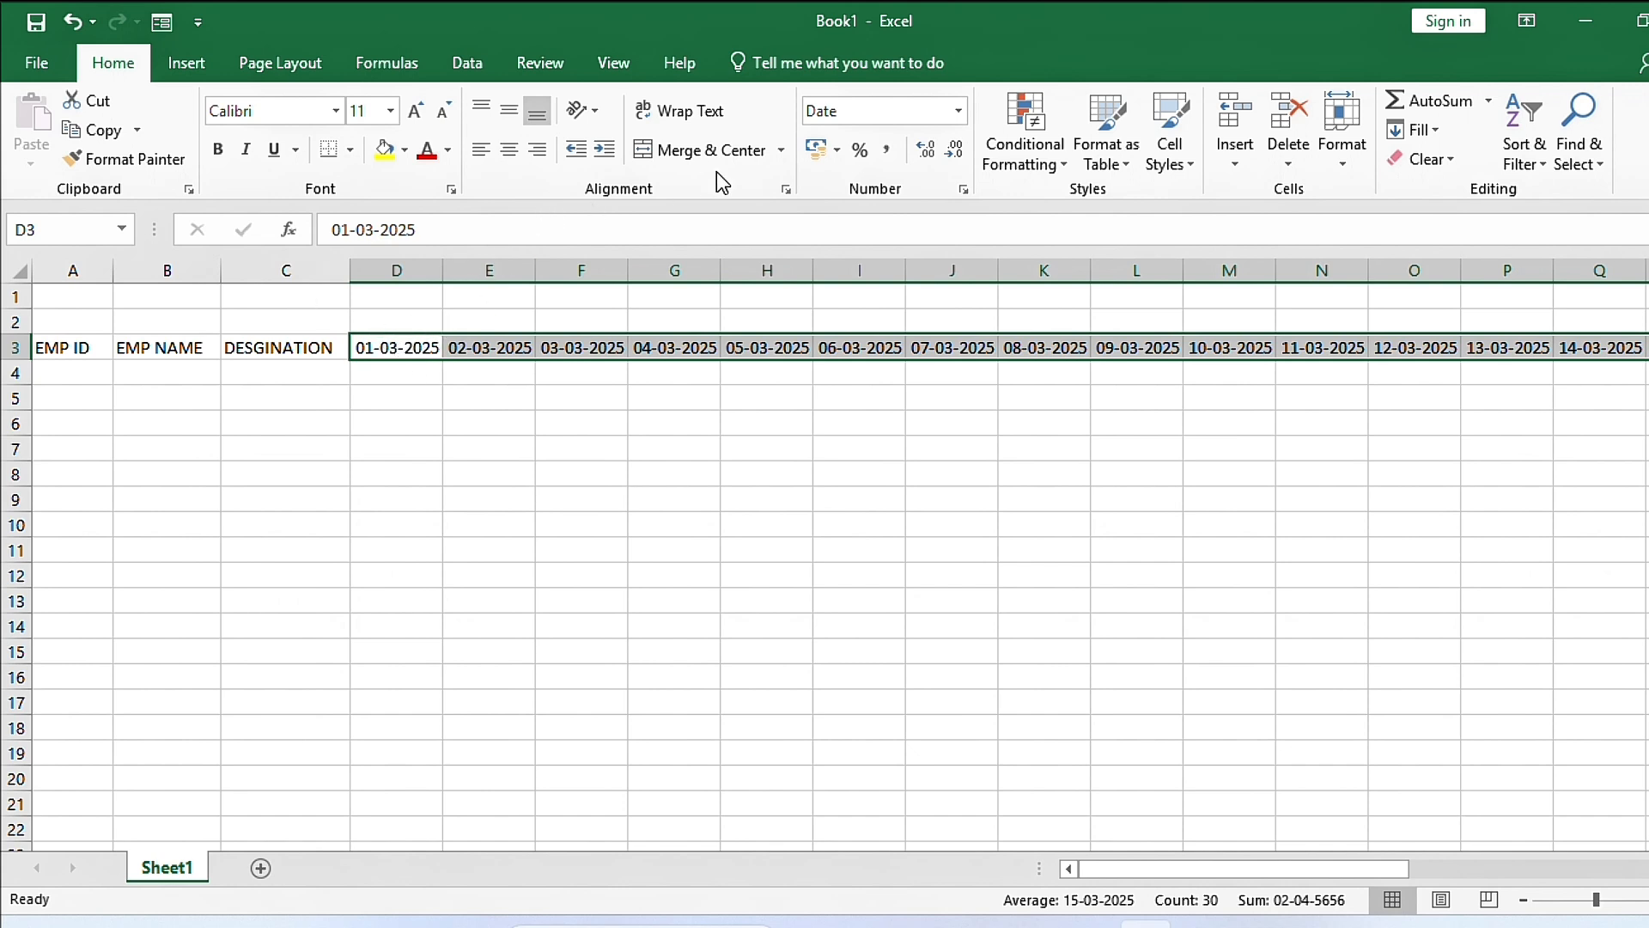
{"action": "left_click", "coordinate": [960, 111]}
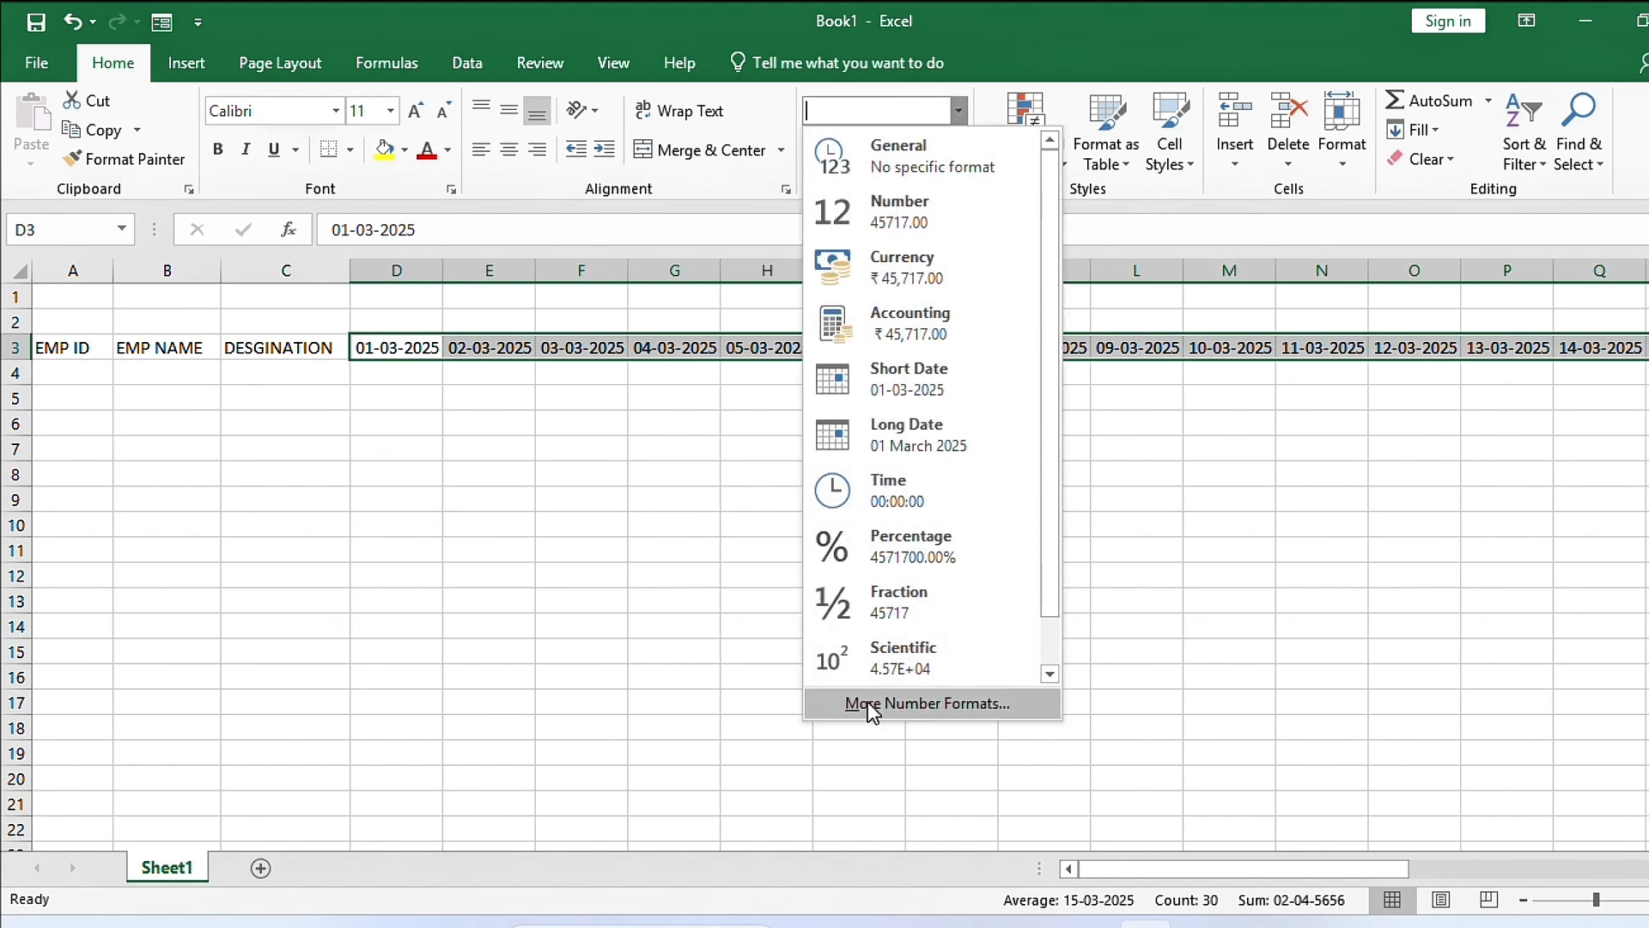
{"action": "left_click", "coordinate": [879, 704]}
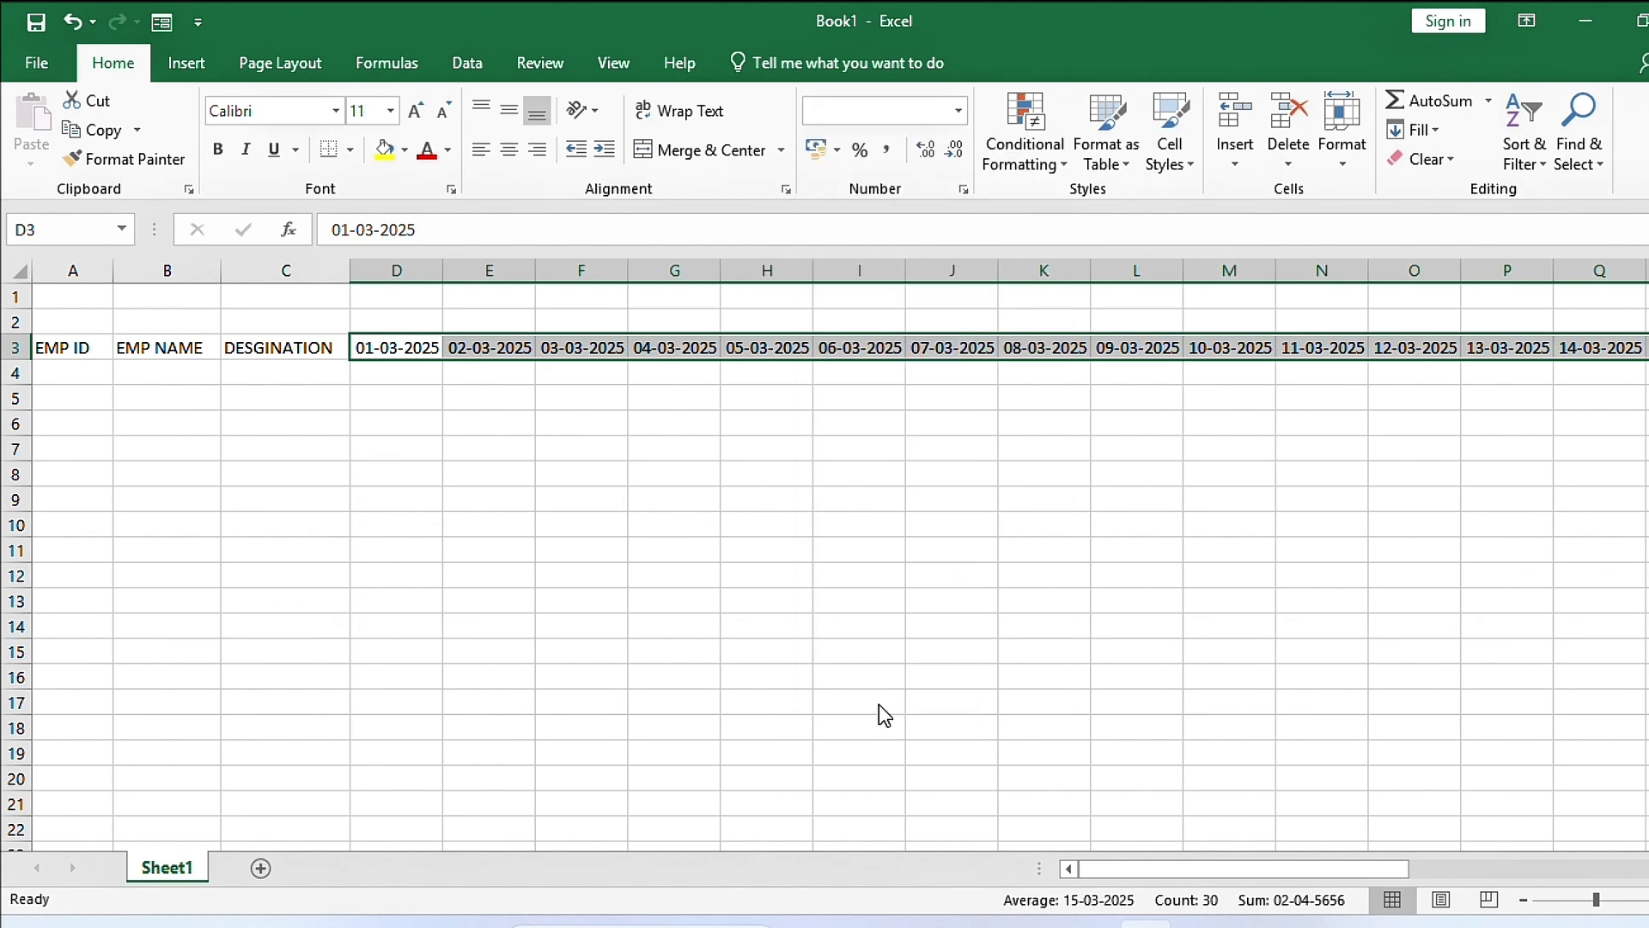
{"action": "left_click", "coordinate": [664, 496]}
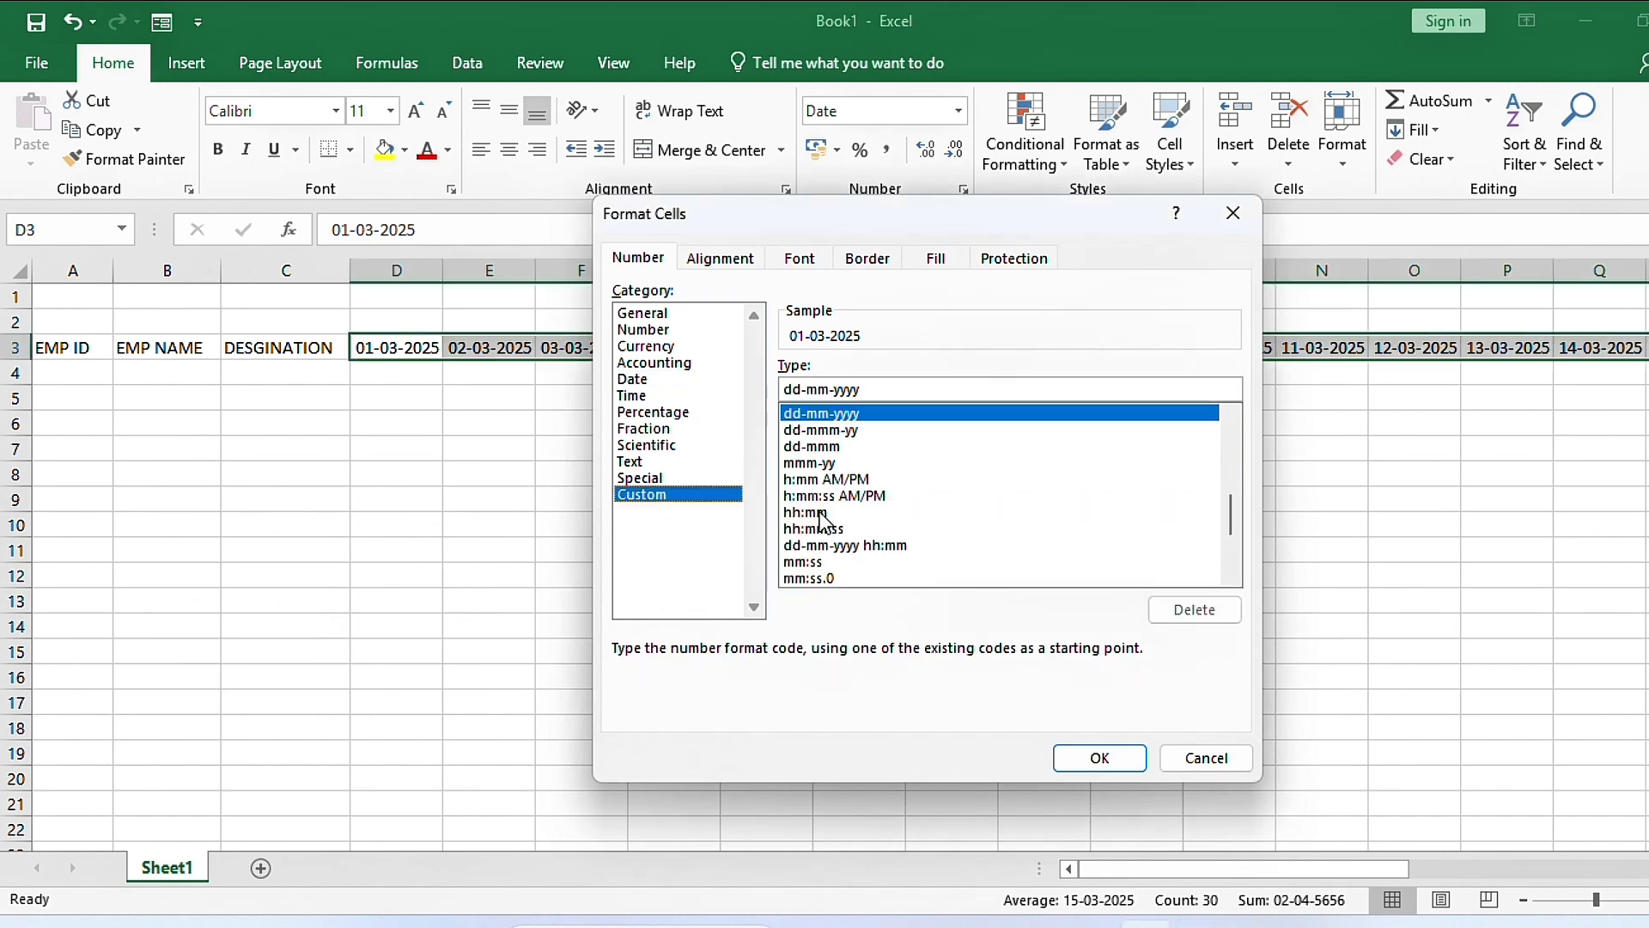
{"action": "left_click", "coordinate": [854, 447]}
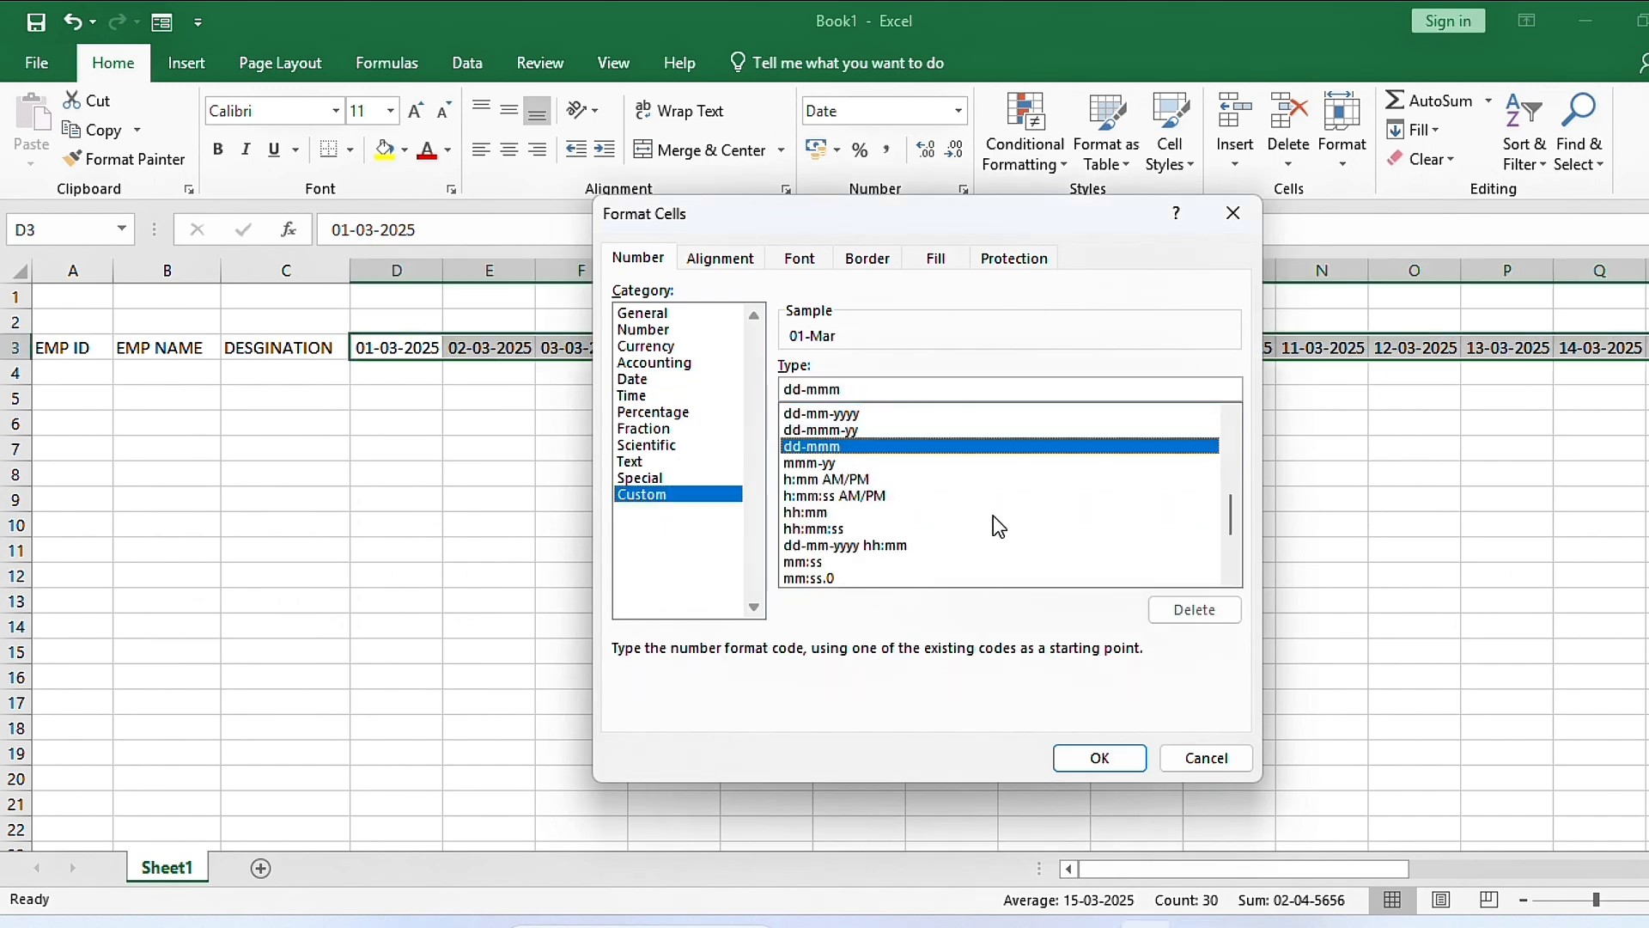
{"action": "left_click", "coordinate": [1097, 758]}
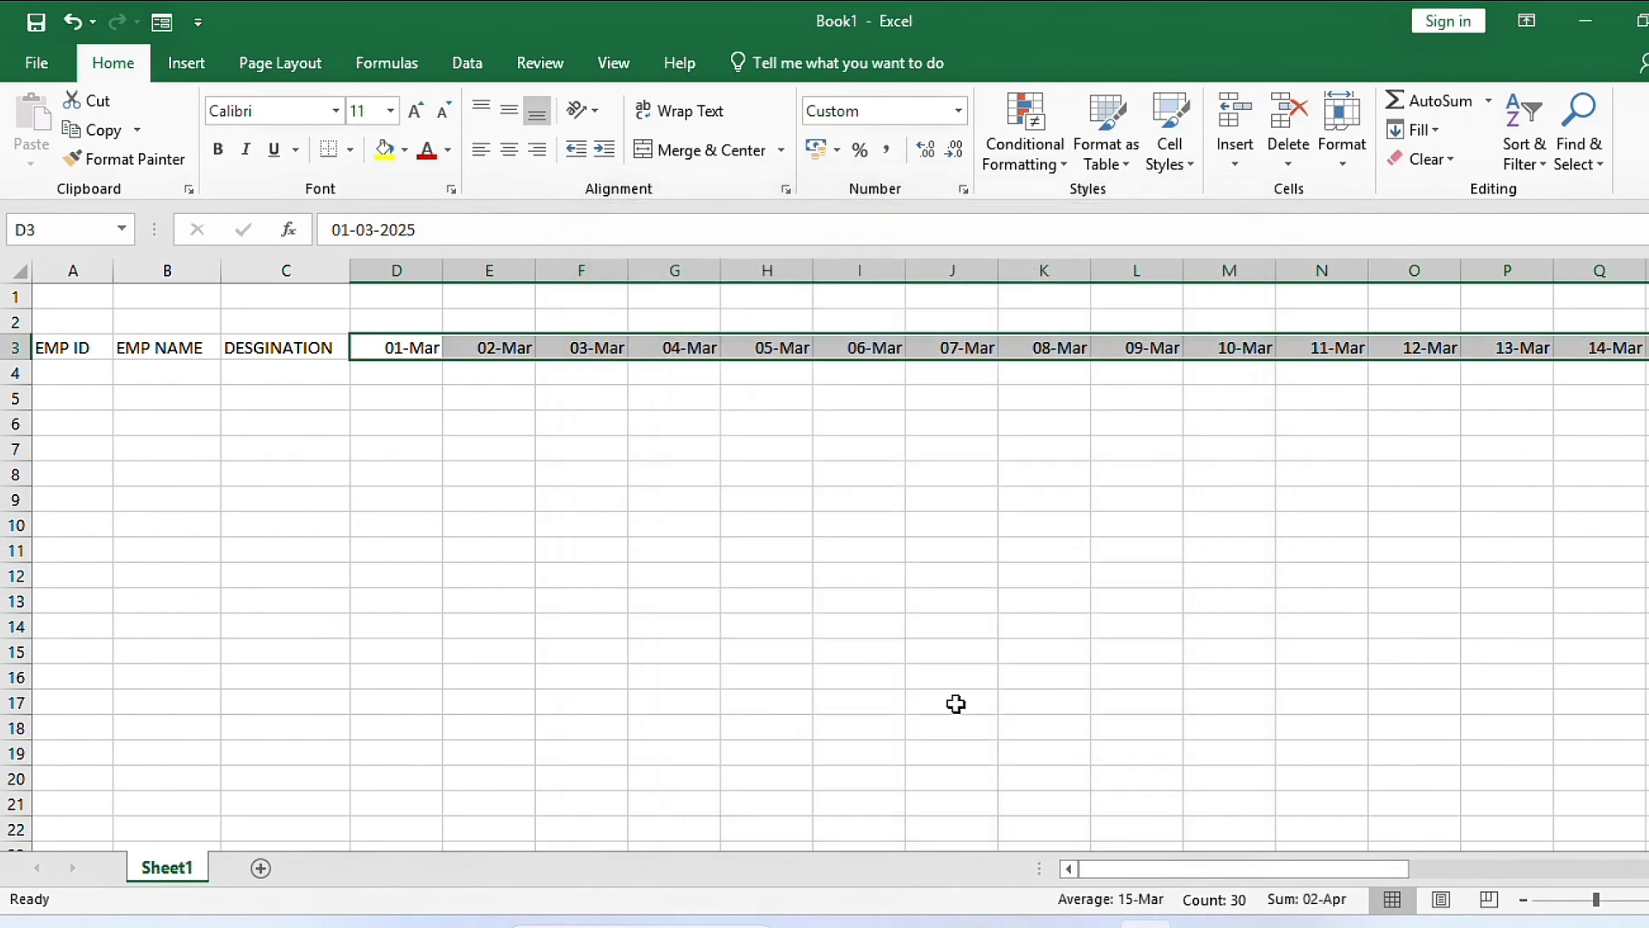
Step: Enter the formula =TEXT(D3,DDD) in cell D4, below the first date
{"action": "left_click", "coordinate": [415, 349]}
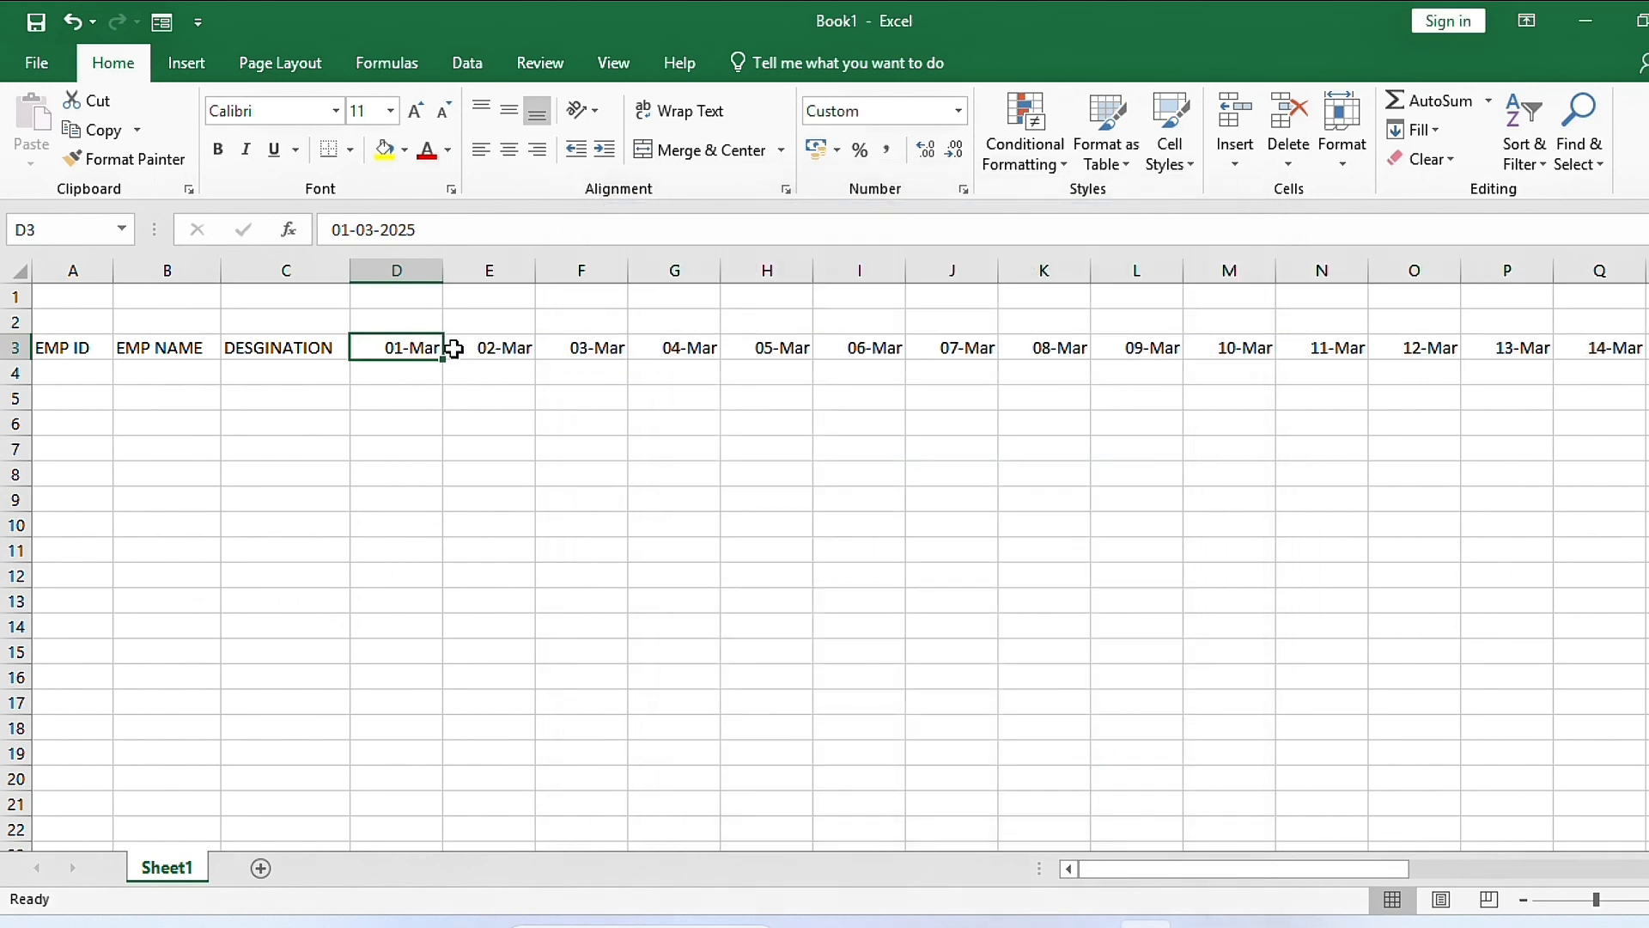
{"action": "left_click", "coordinate": [319, 395]}
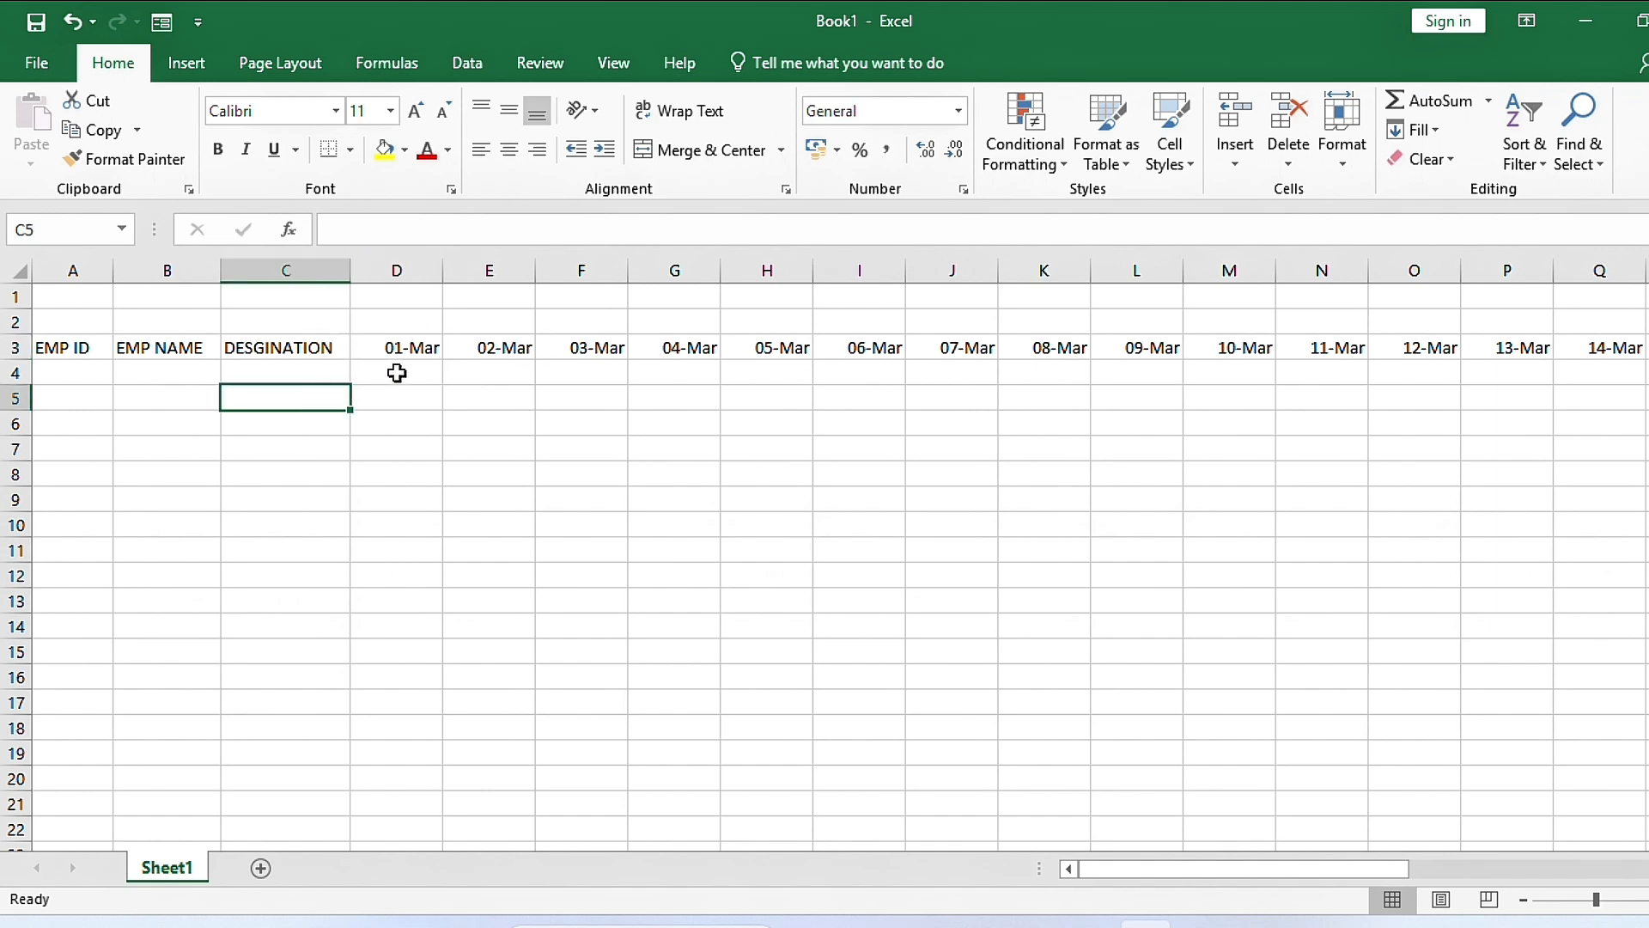
{"action": "left_click", "coordinate": [398, 373]}
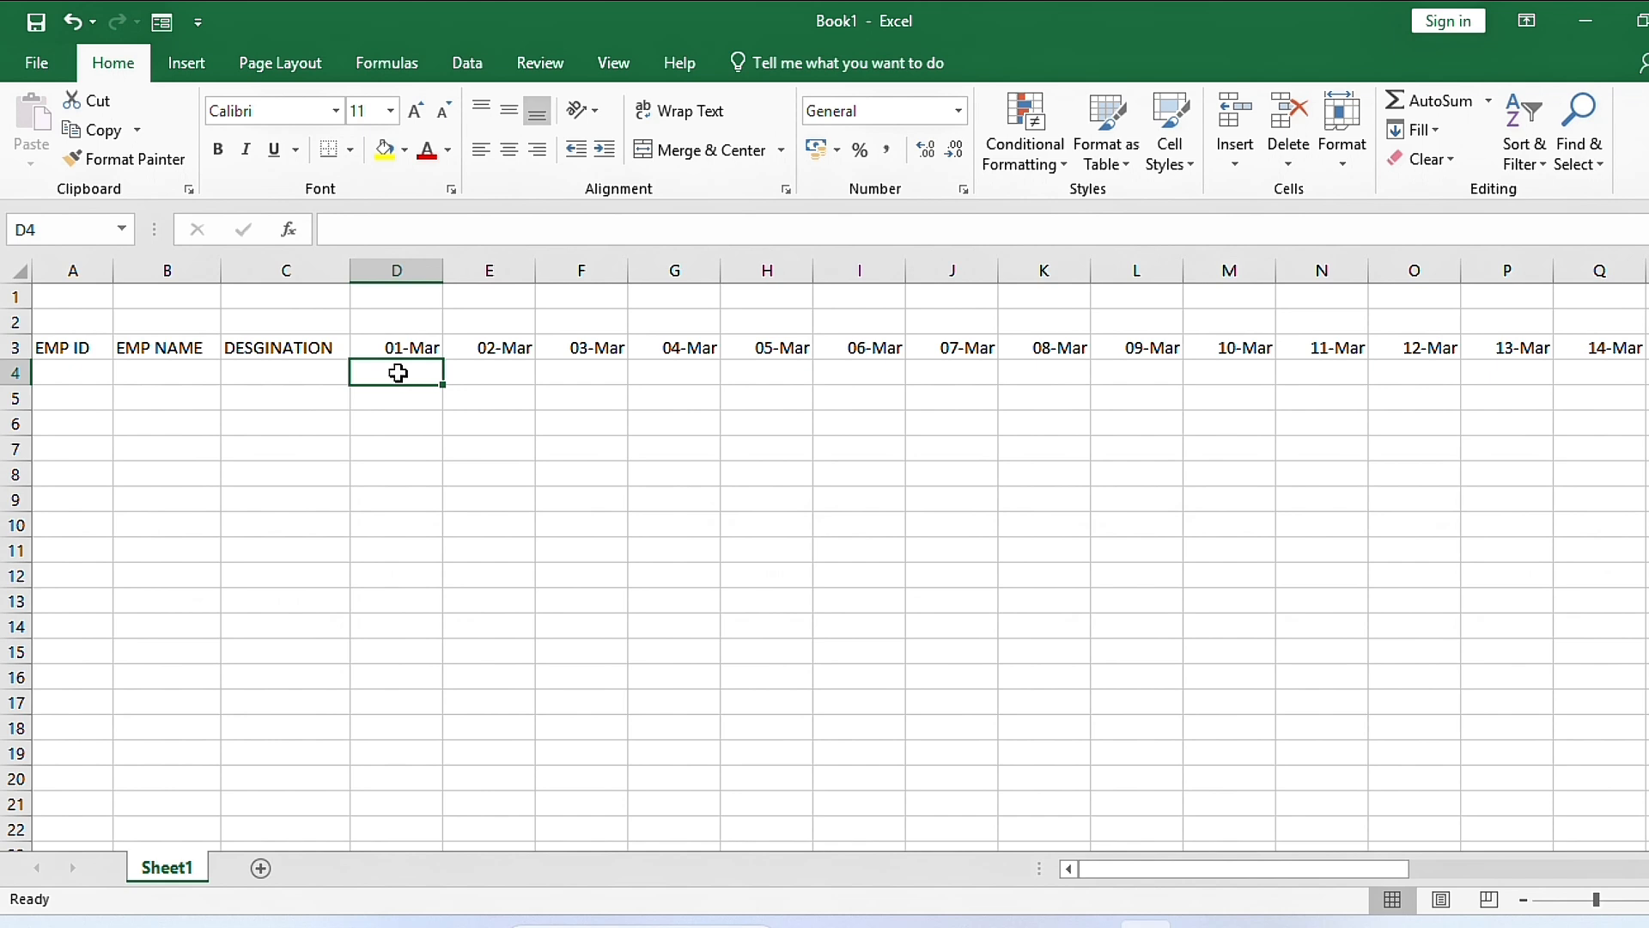
{"action": "type", "text": "=TEX"}
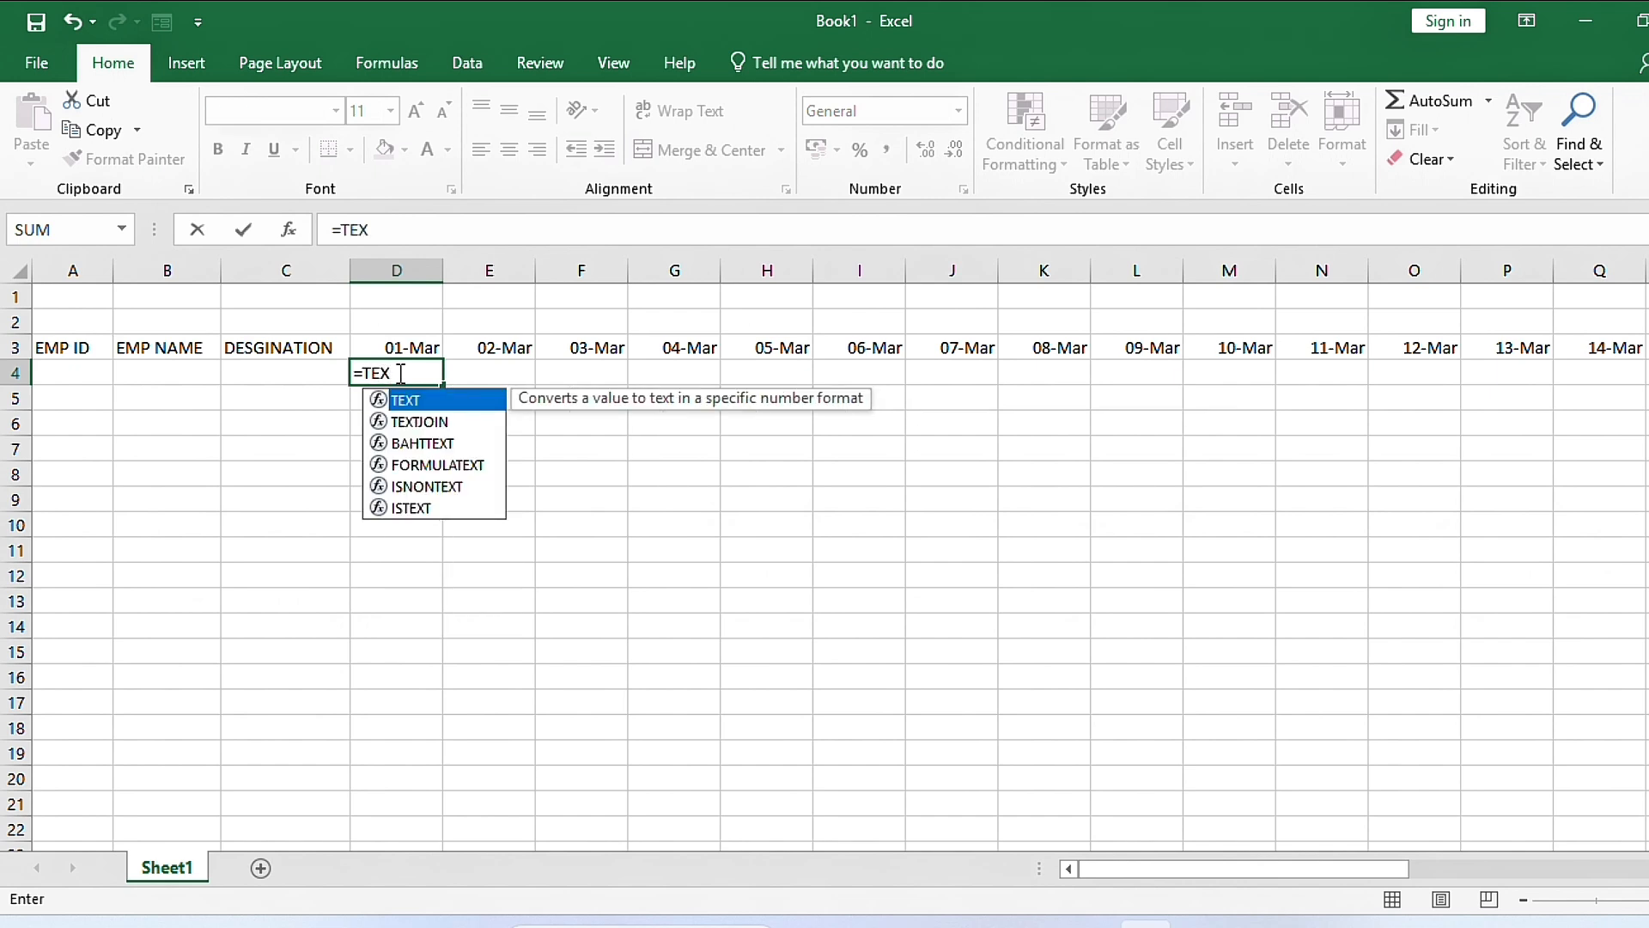
{"action": "key", "text": "Tab"}
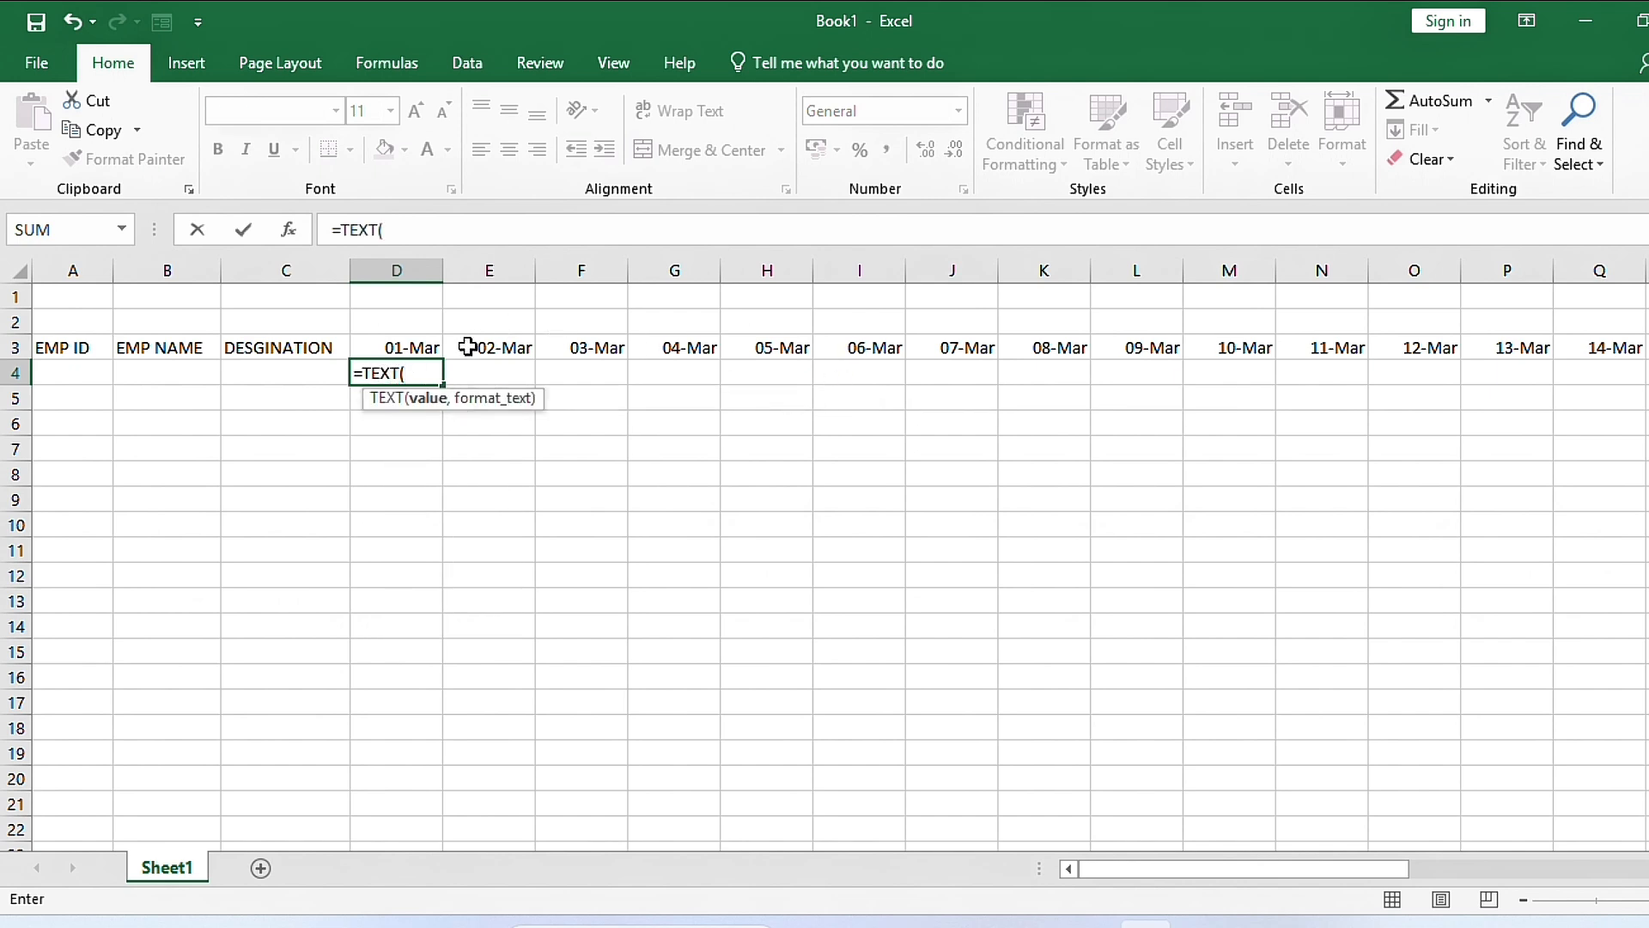
{"action": "left_click", "coordinate": [403, 348]}
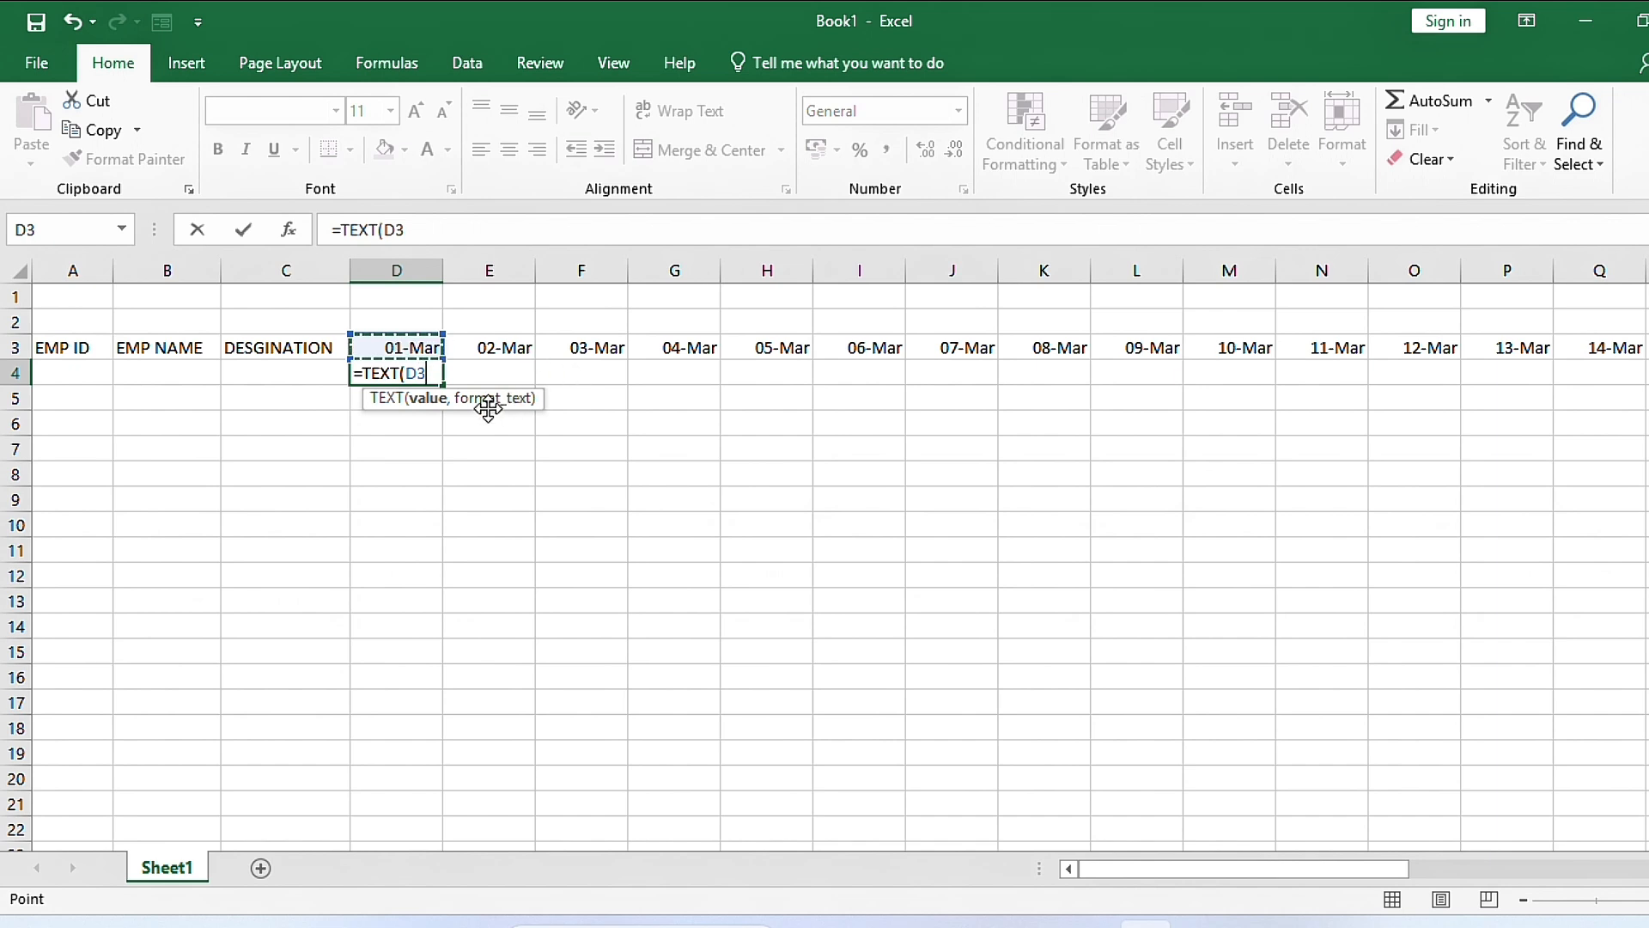
{"action": "type", "text": ","}
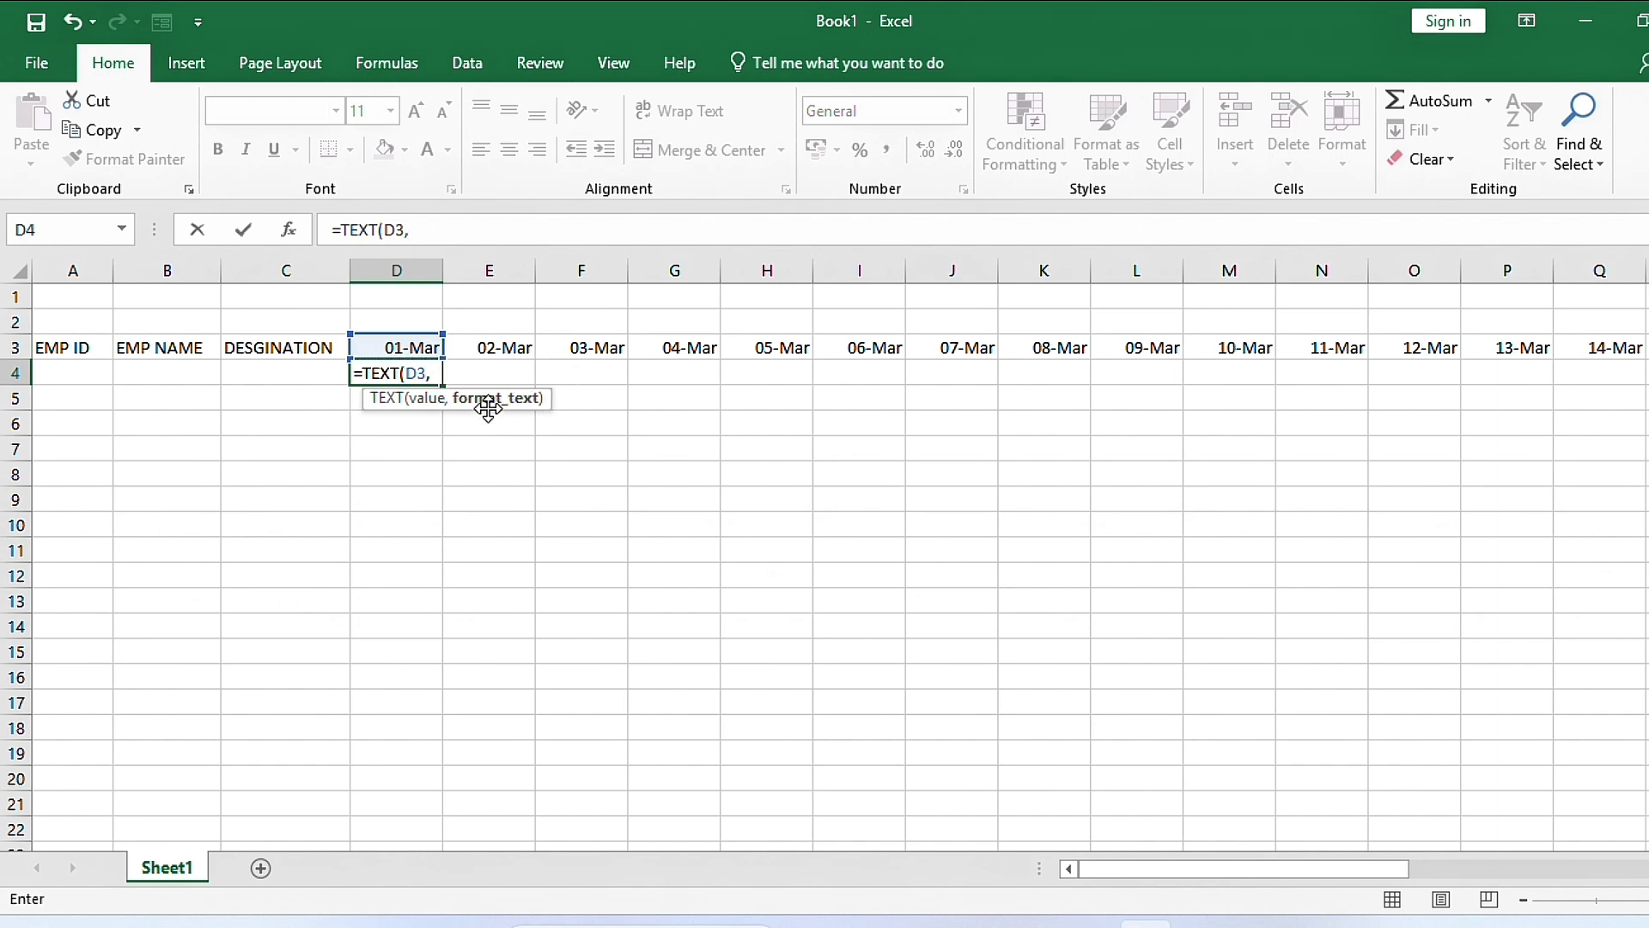
{"action": "type", "text": "DDD"}
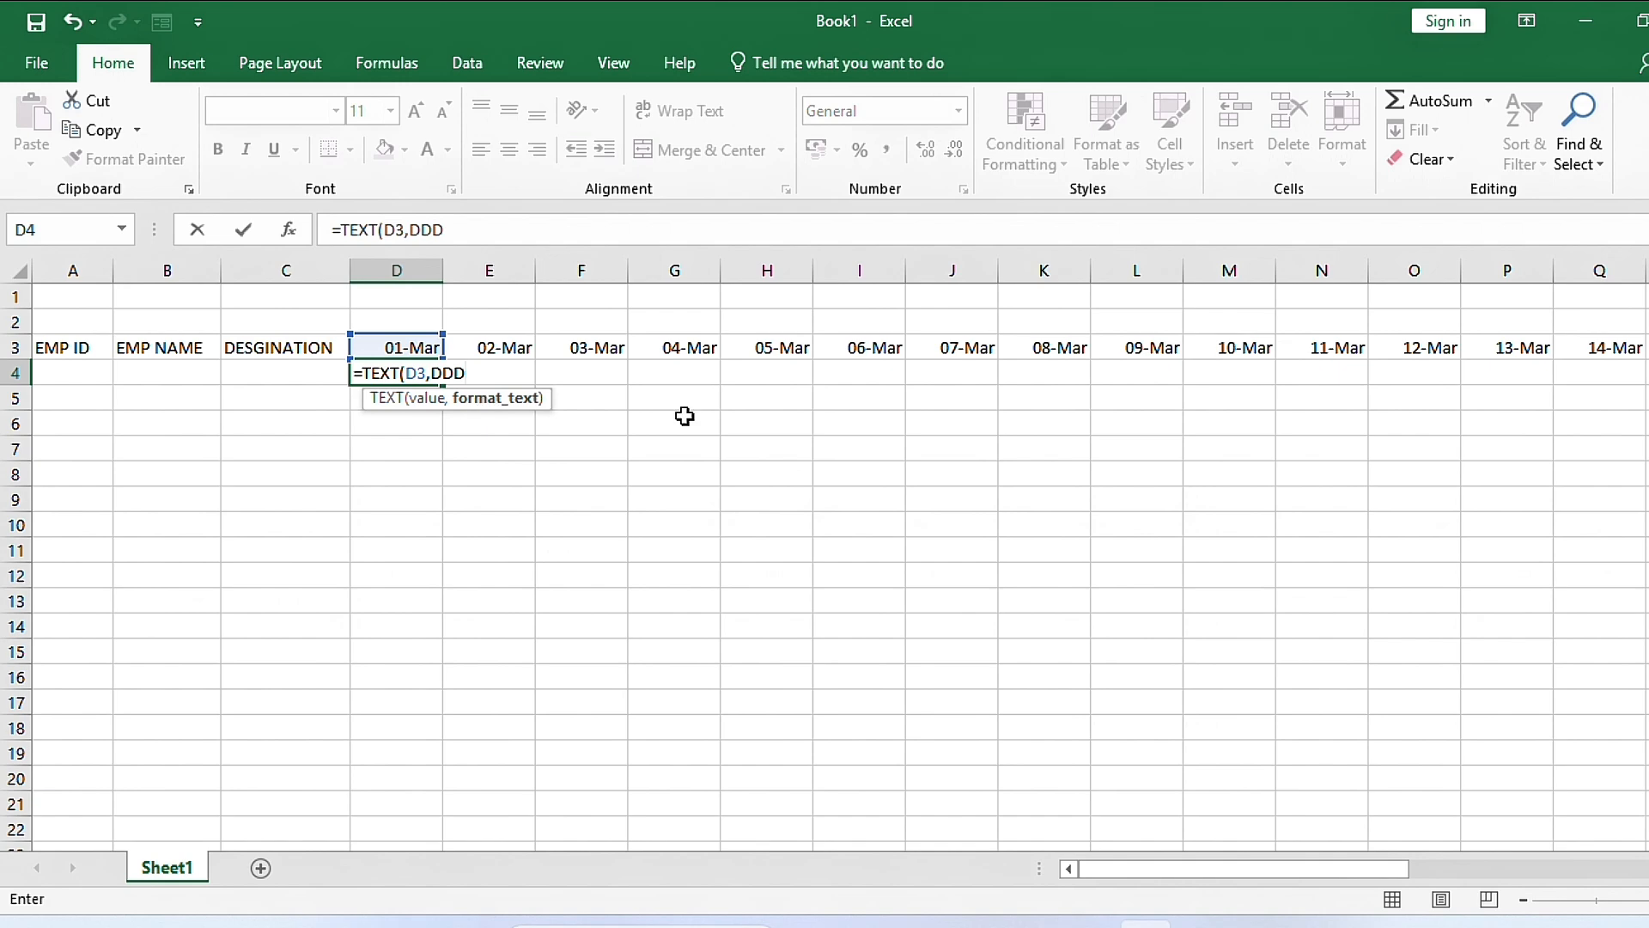
{"action": "type", "text": ")"}
{"action": "key", "text": "ctrl+Return"}
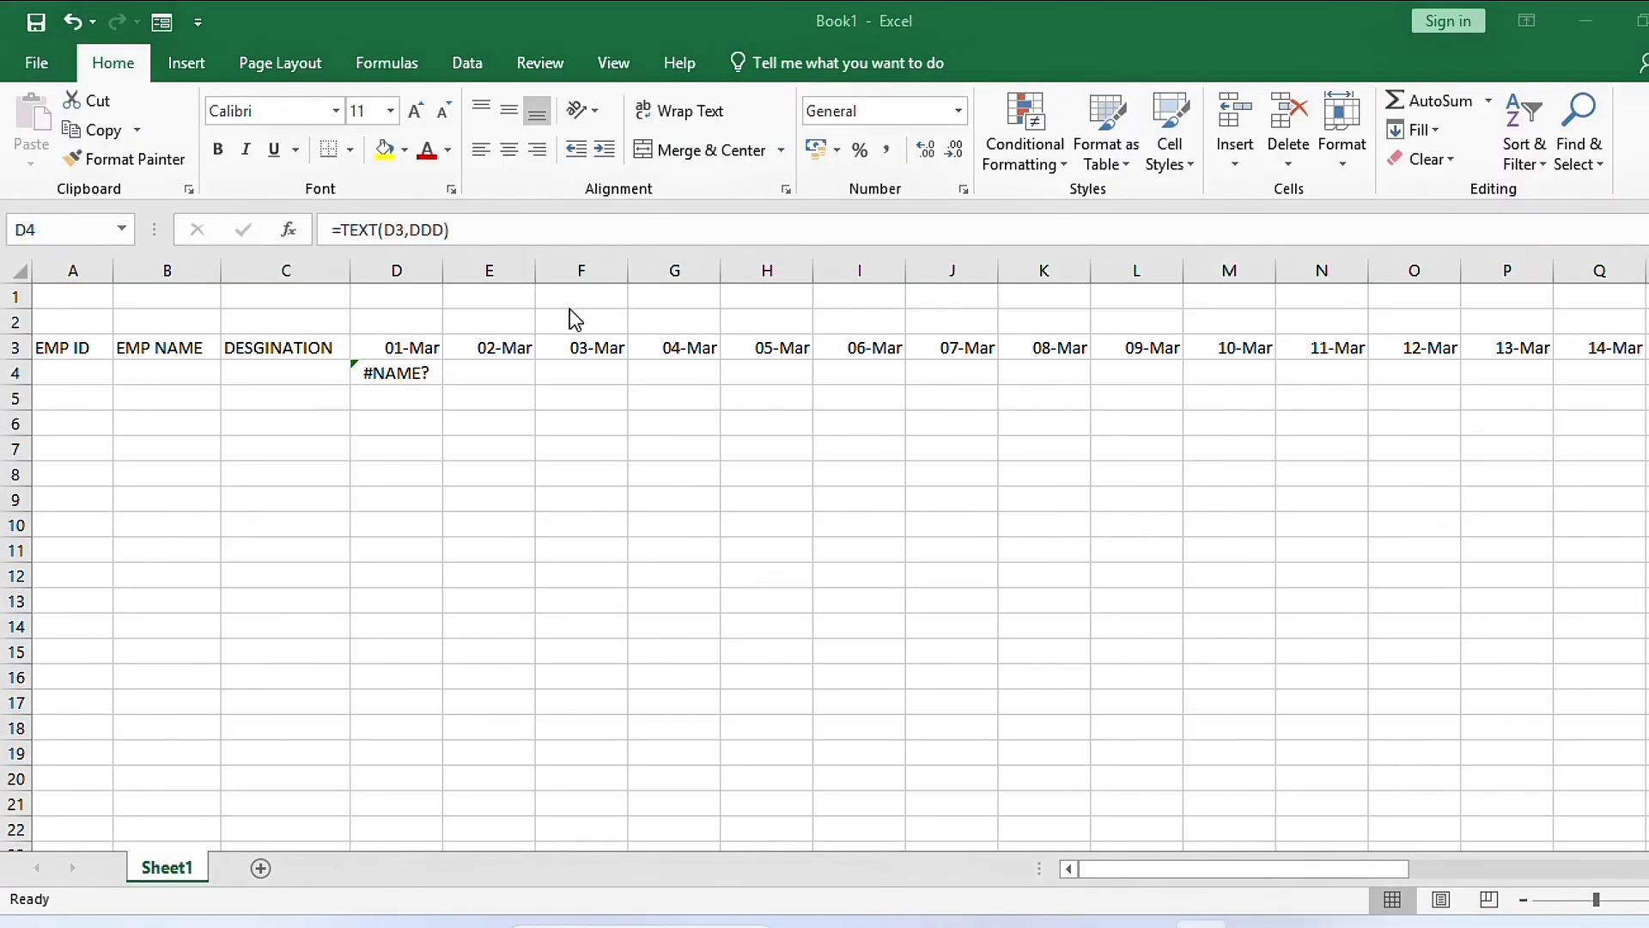
Step: Correct the weekday formula in cell D4 to =TEXT(D3,"DDD")
{"action": "left_click", "coordinate": [396, 372]}
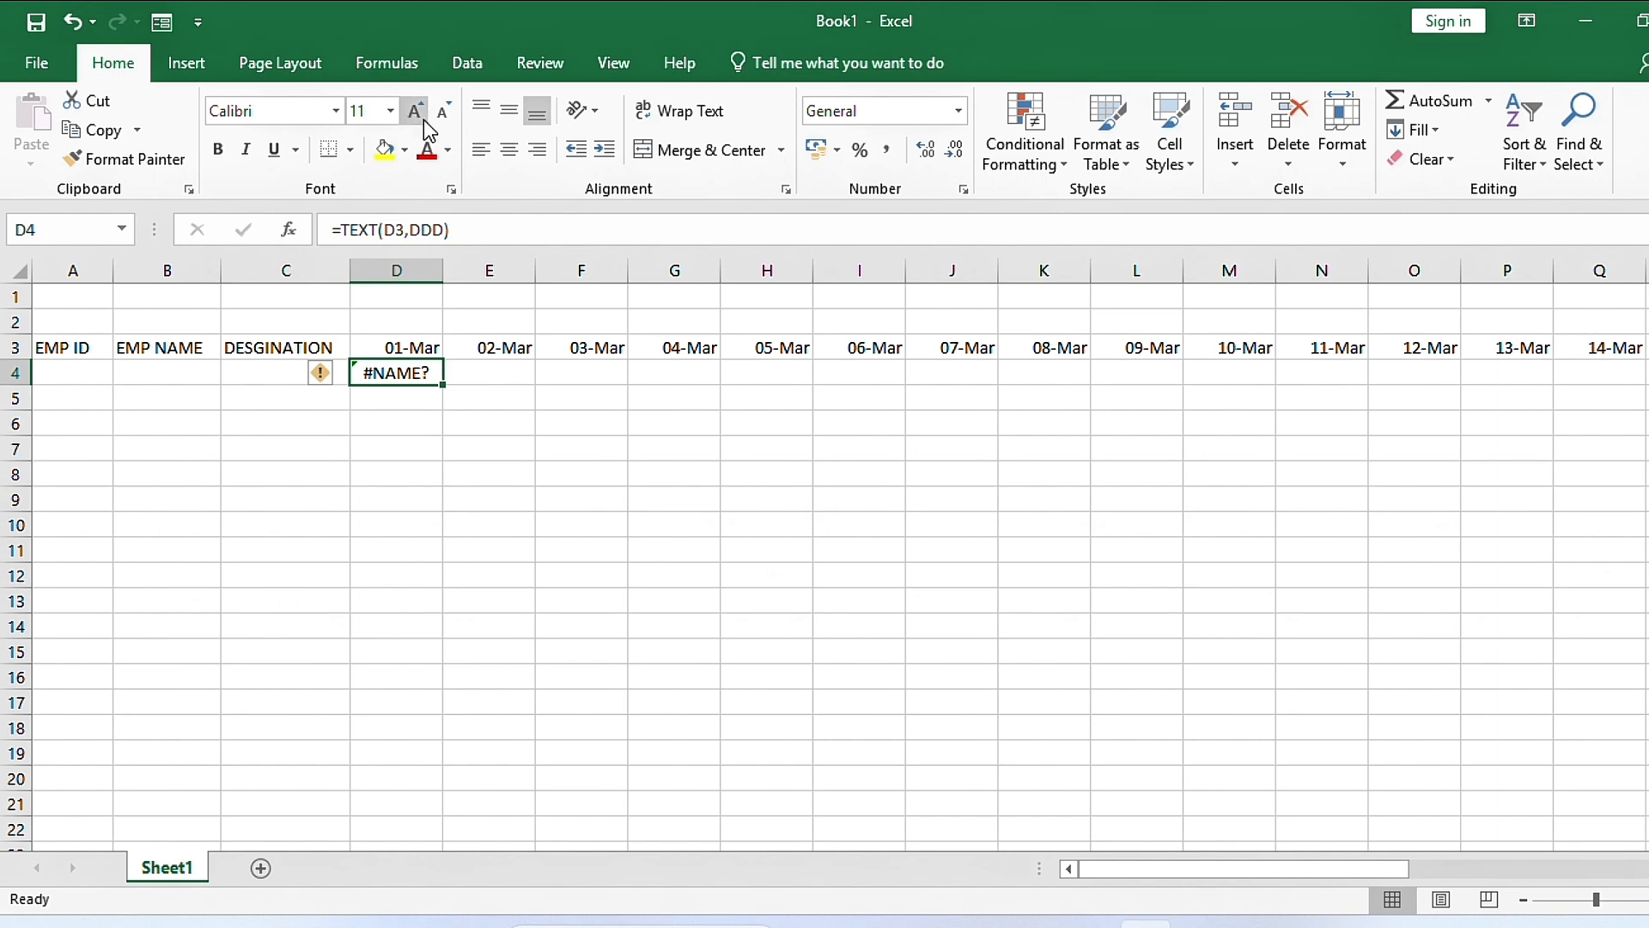
{"action": "left_click", "coordinate": [413, 230]}
{"action": "left_click", "coordinate": [412, 230]}
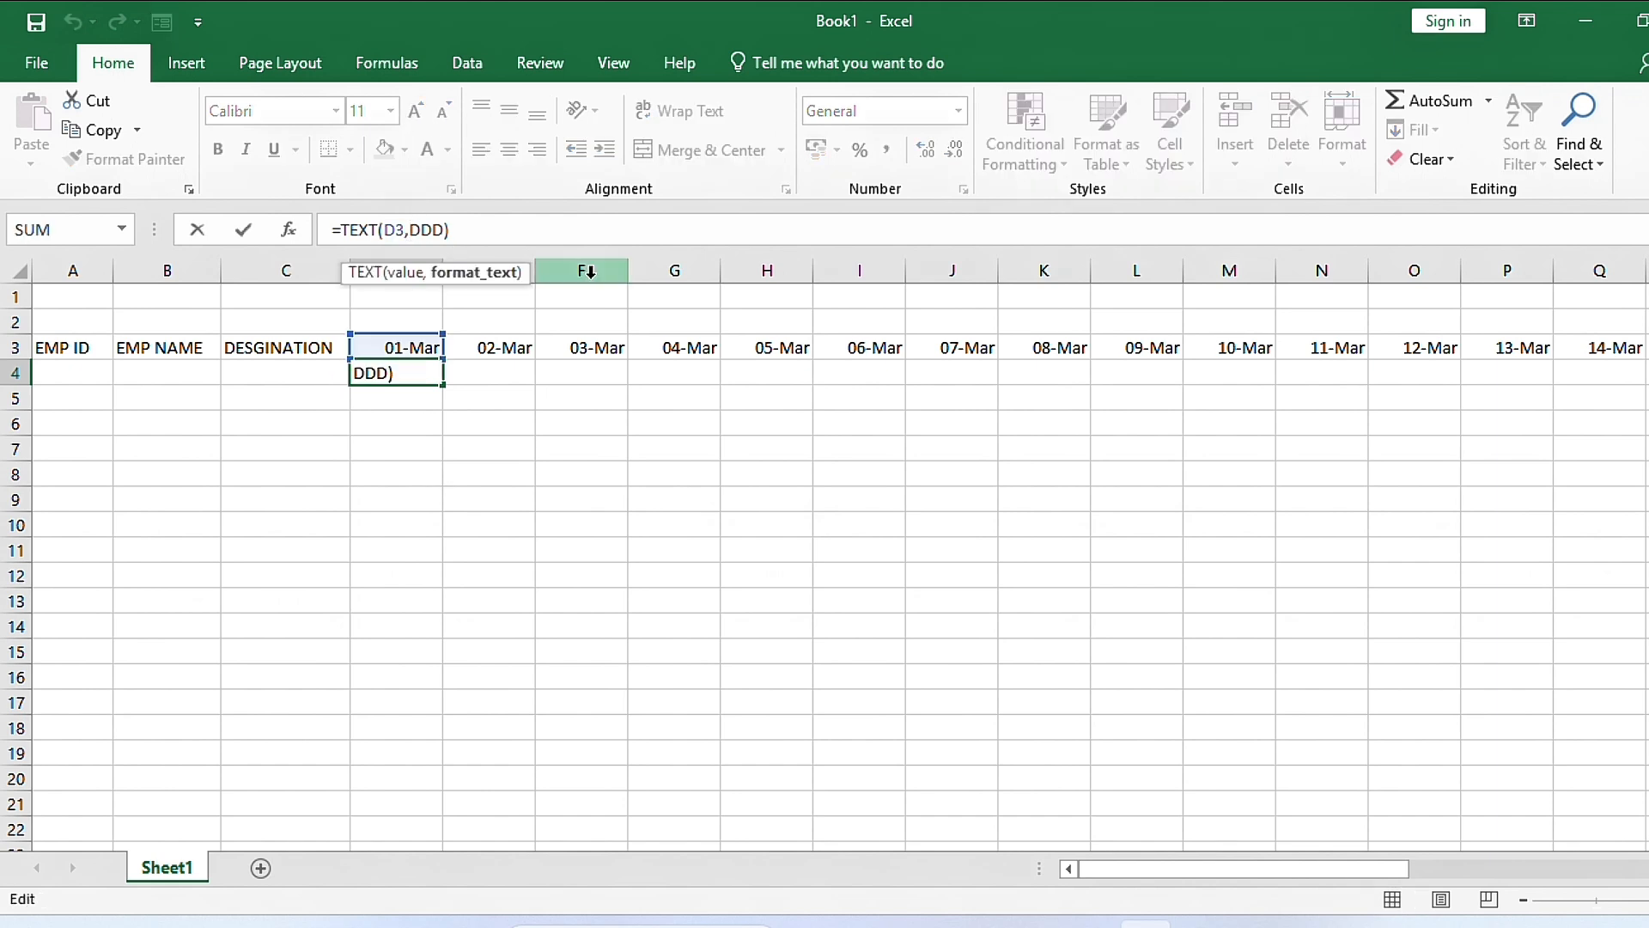
{"action": "type", "text": "\"DDD"}
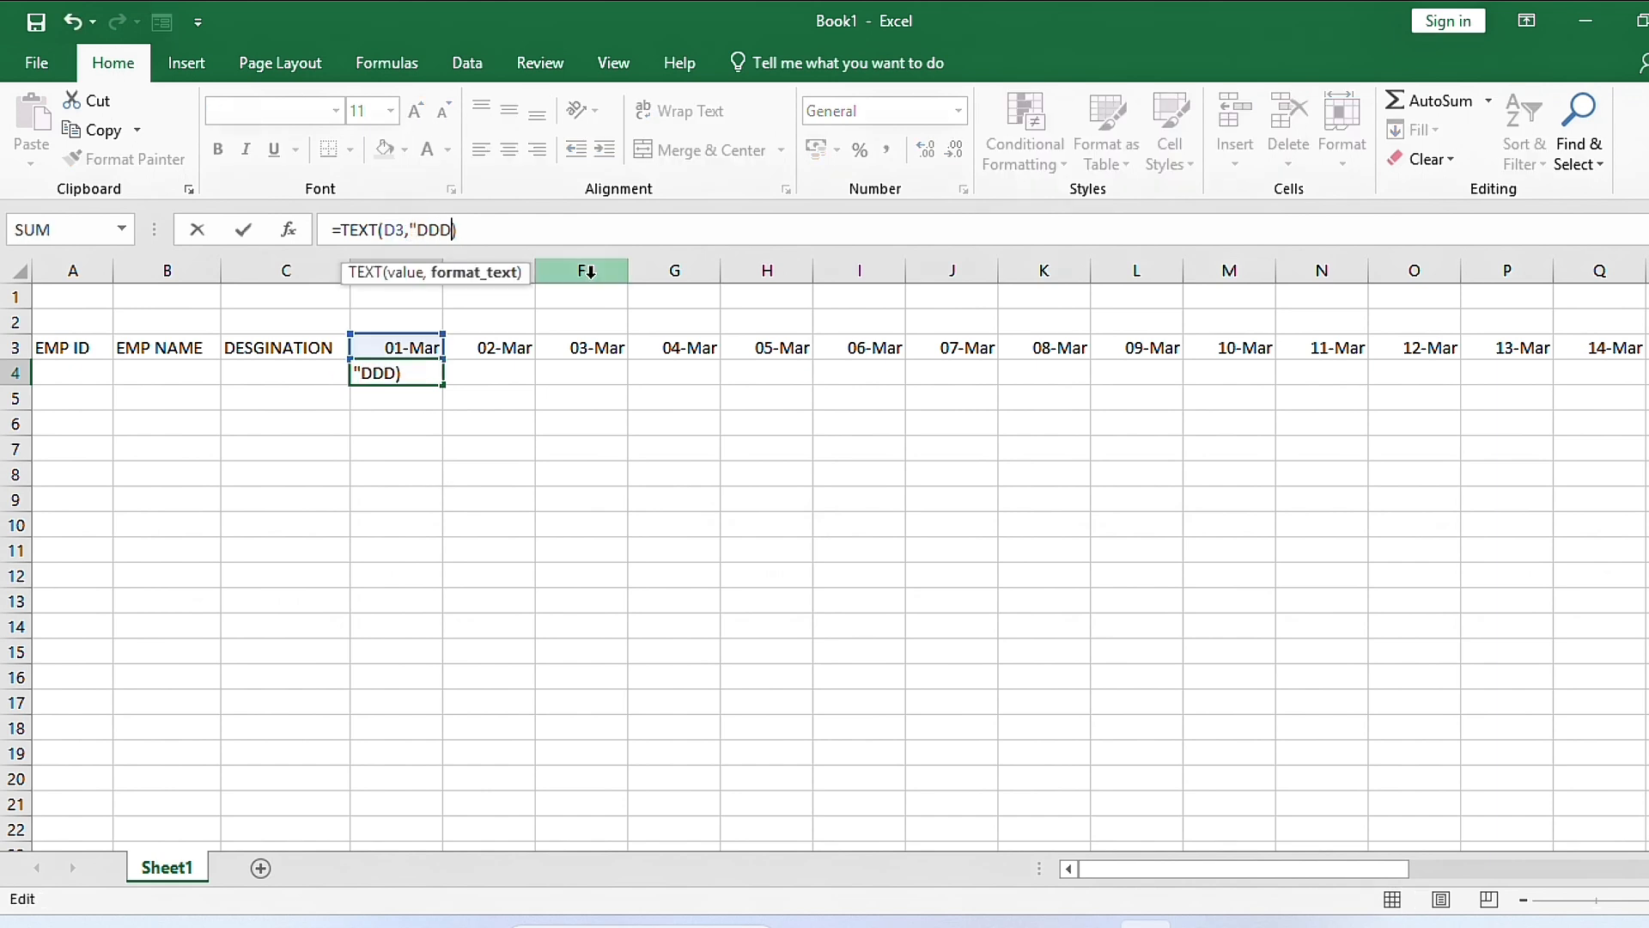
{"action": "type", "text": "\""}
{"action": "key", "text": "Return"}
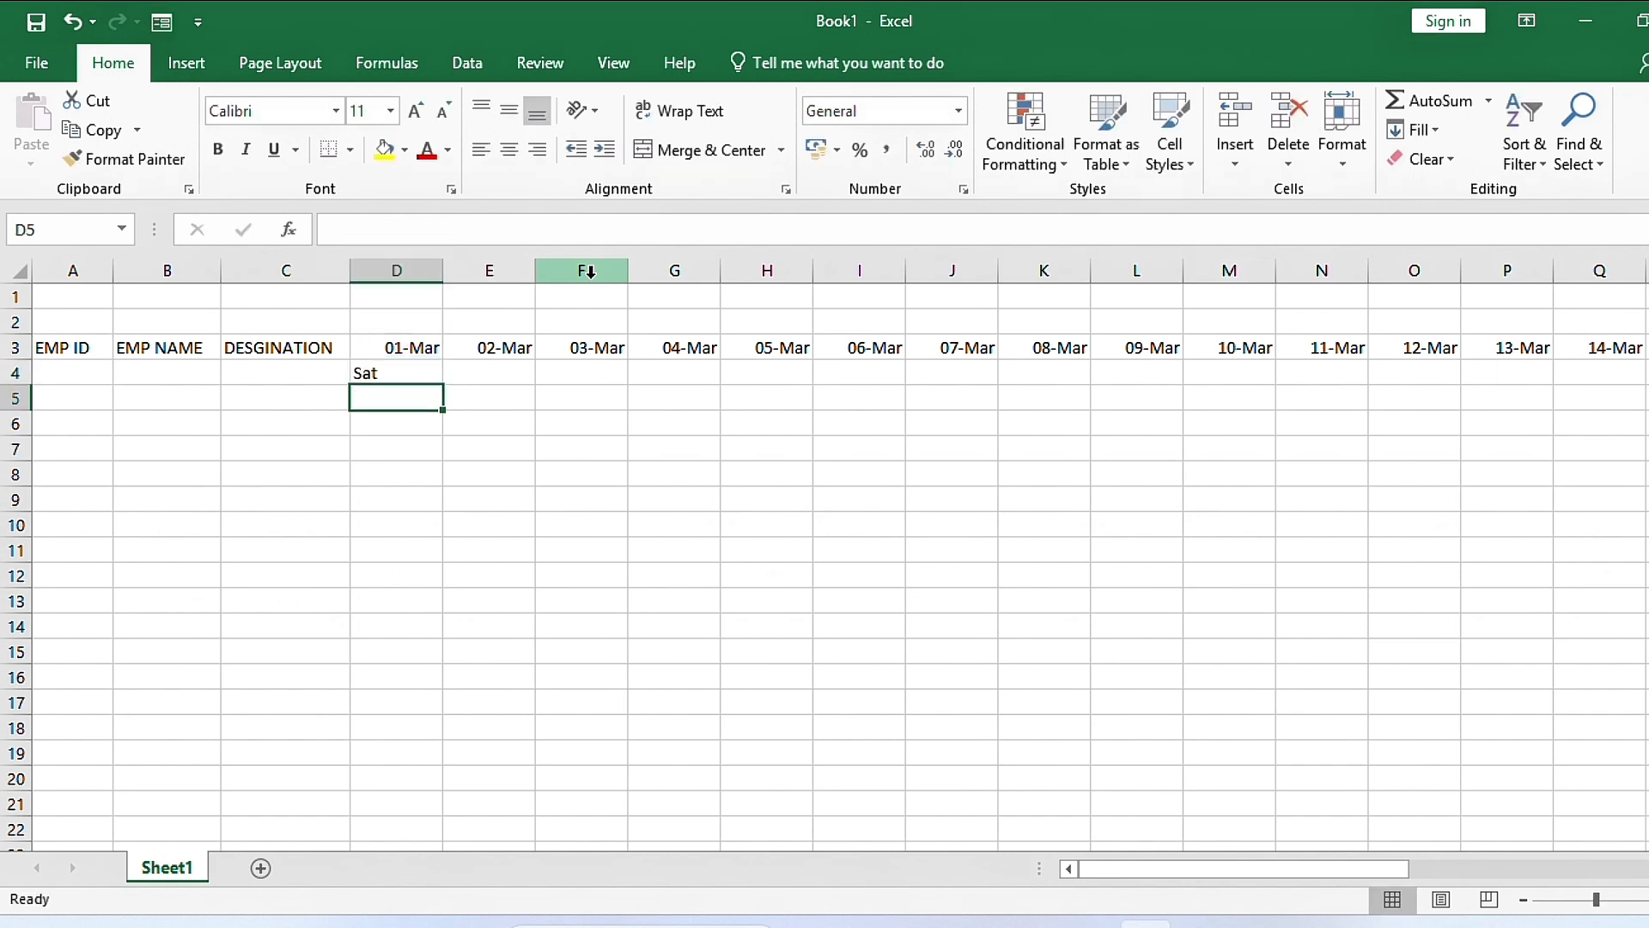
{"action": "key", "text": "Up"}
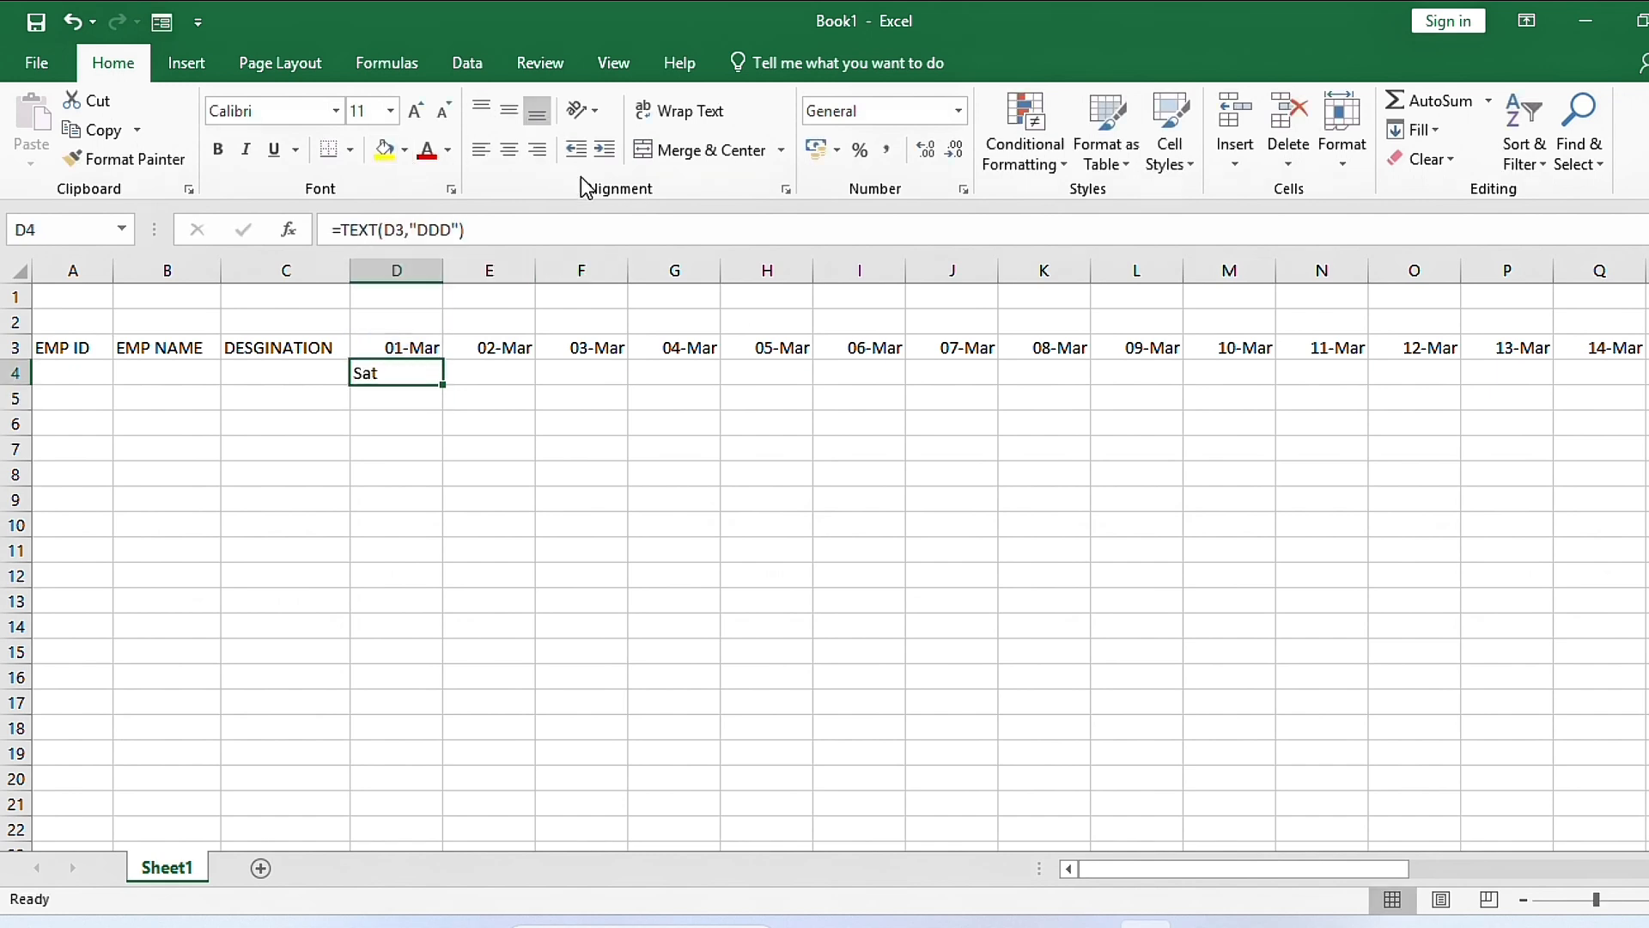
Step: Right-align the weekday in cell D4 and fill its formula across row 4 to AG4
{"action": "left_click", "coordinate": [514, 153]}
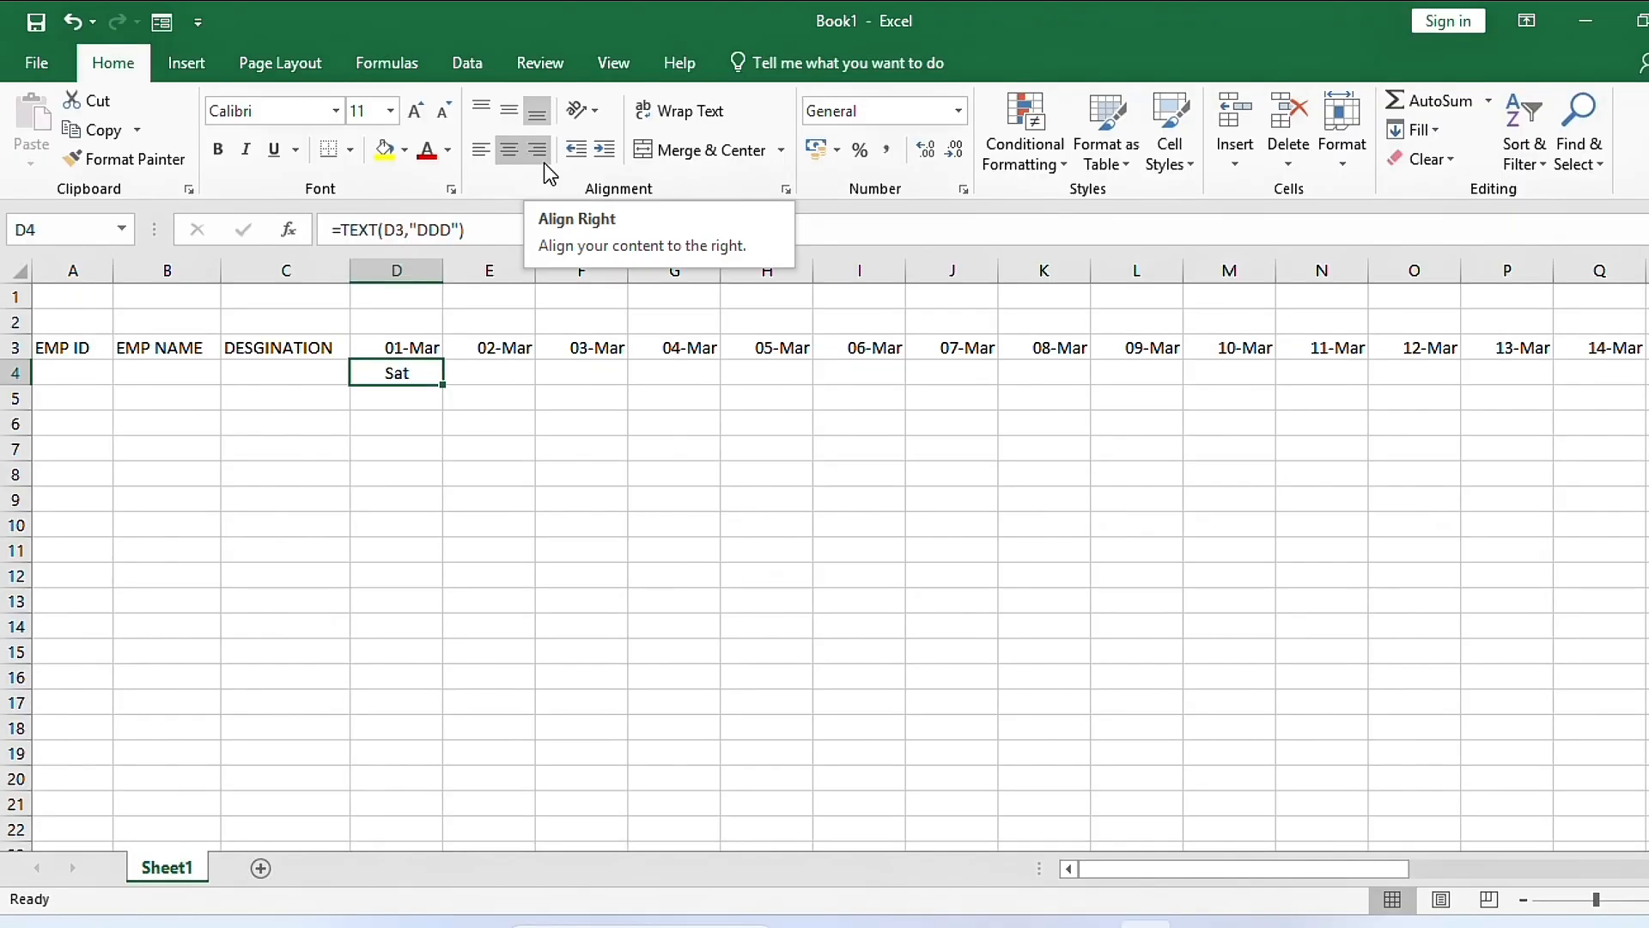
{"action": "left_click", "coordinate": [540, 151]}
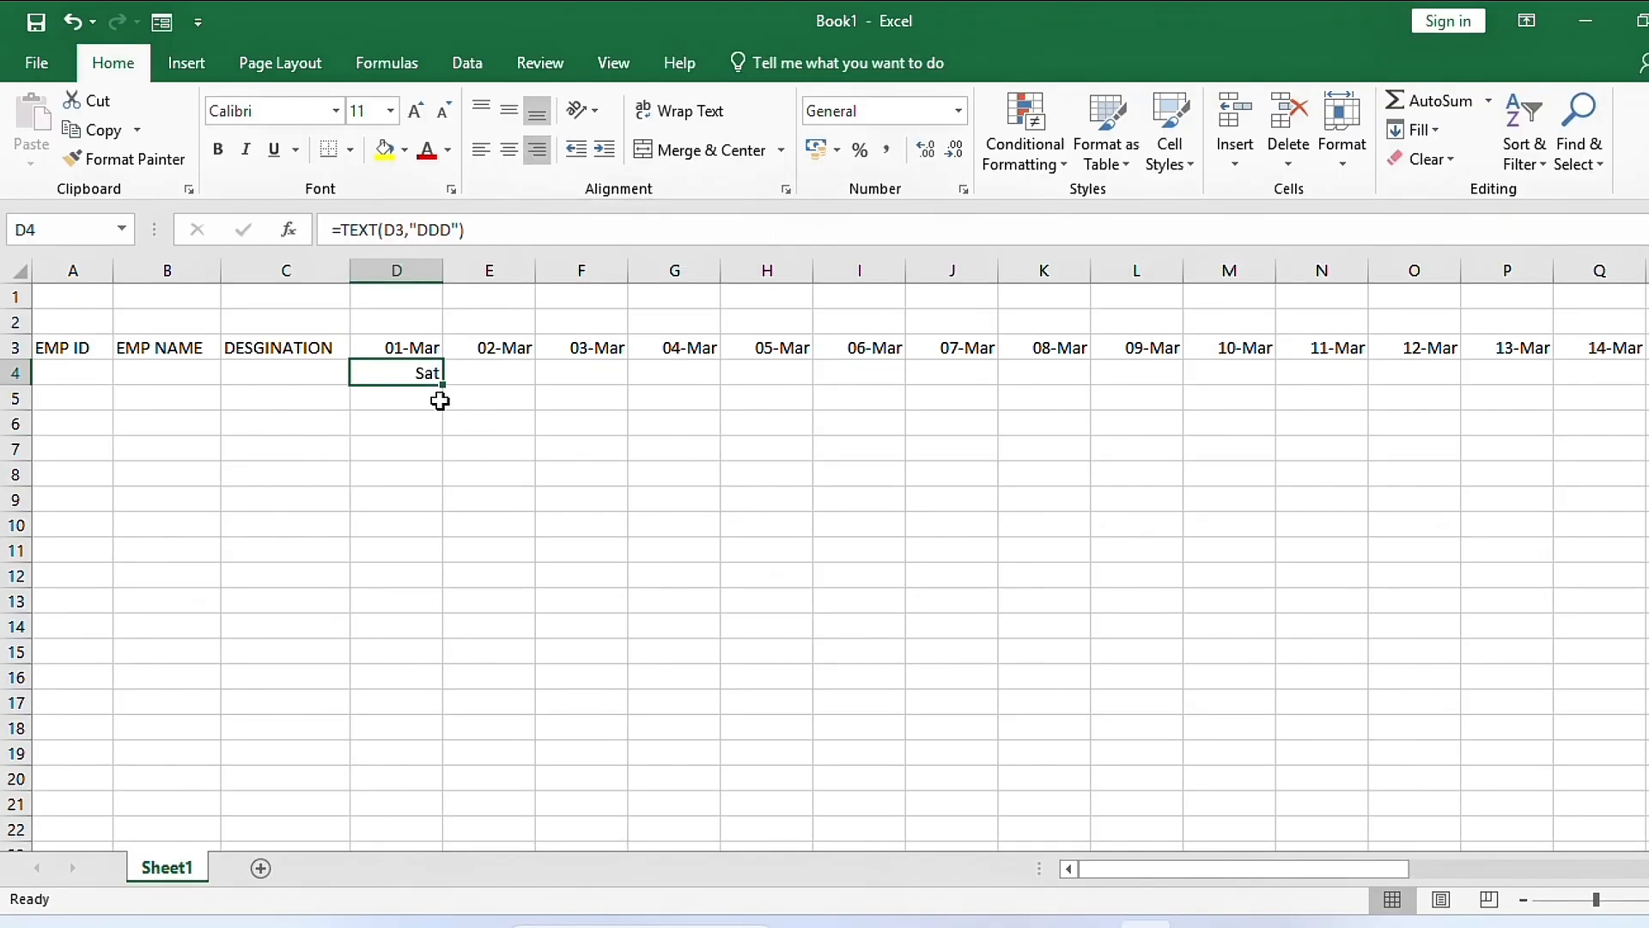
{"action": "left_click_drag", "start_coordinate": [442, 384], "coordinate": [1645, 373]}
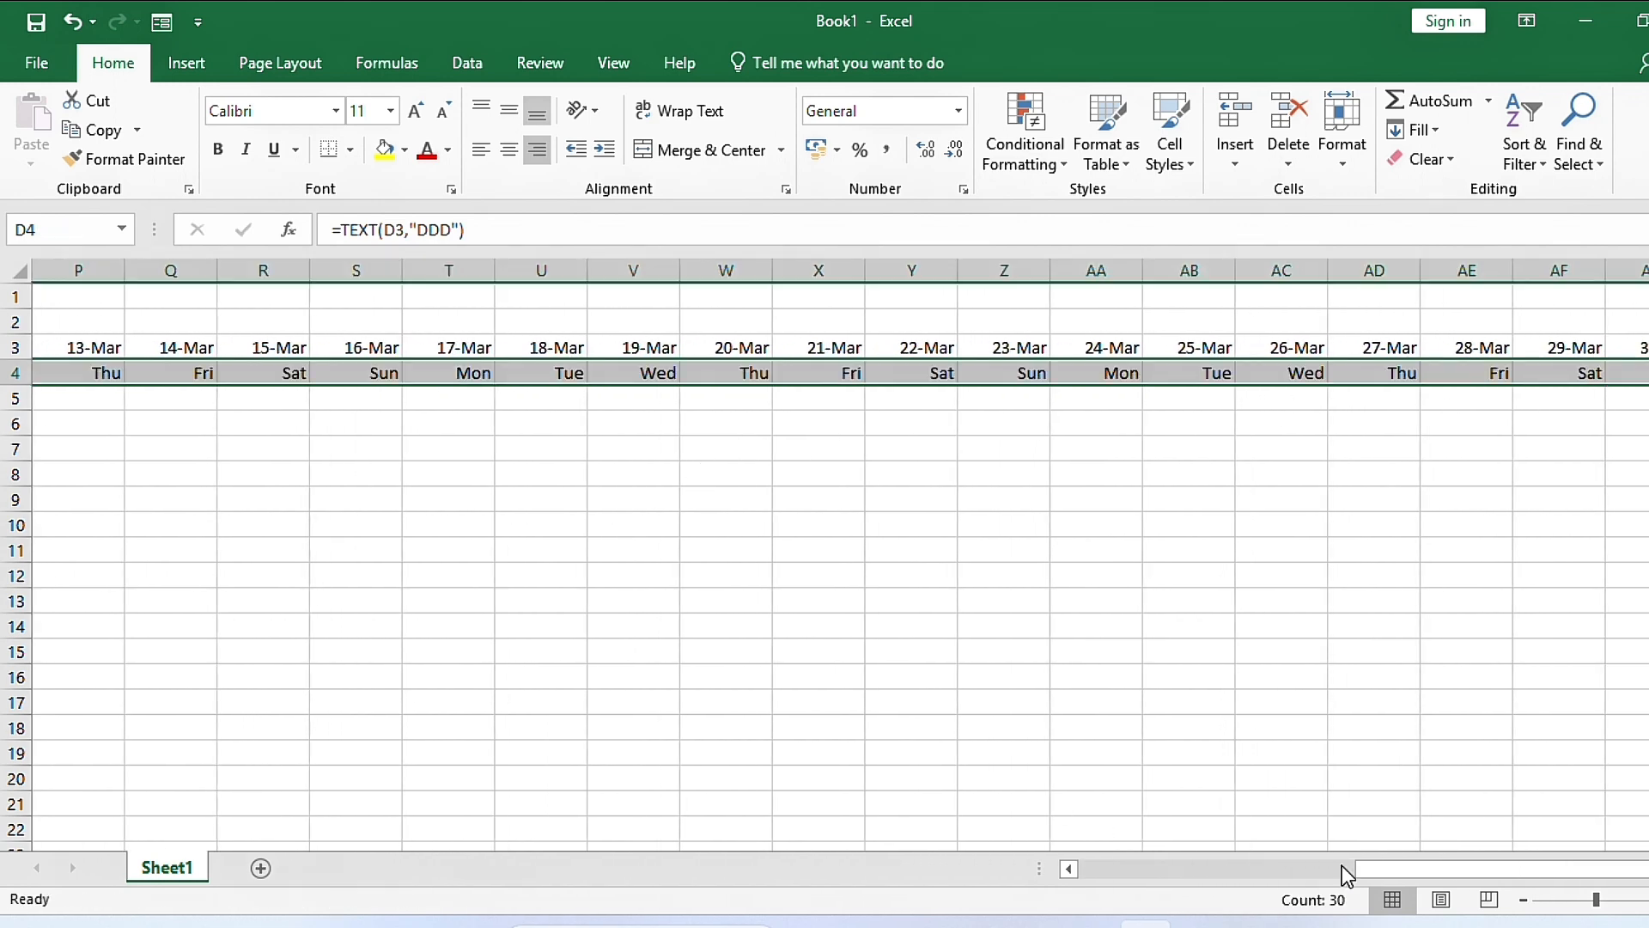
{"action": "left_click_drag", "start_coordinate": [1429, 869], "coordinate": [1068, 868]}
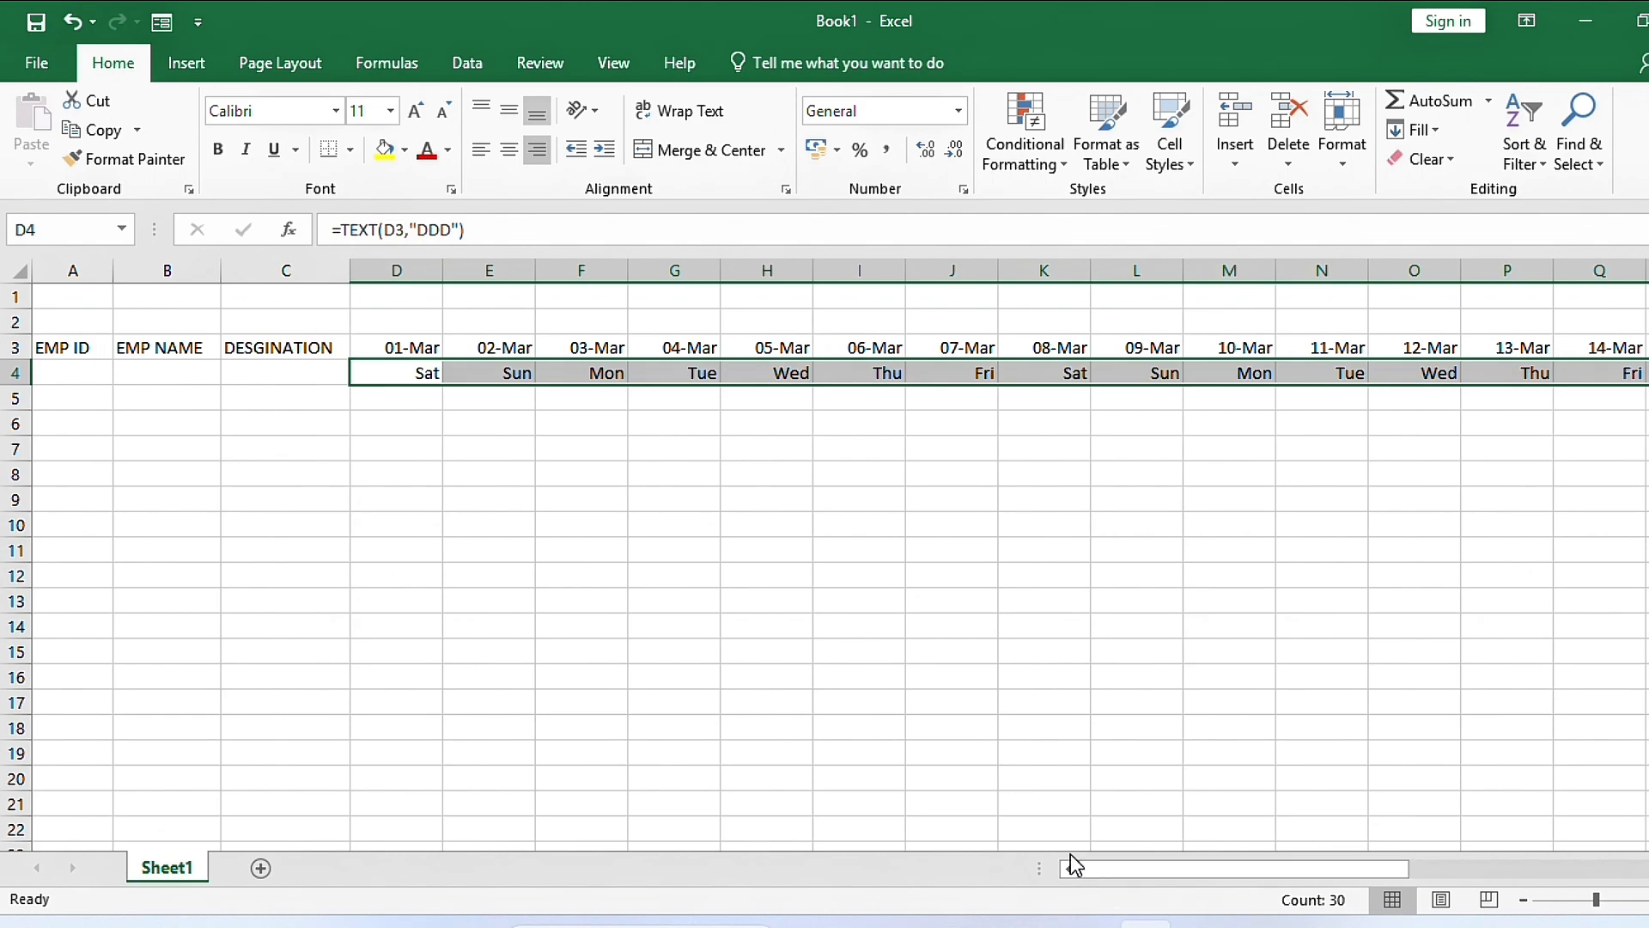
{"action": "left_click", "coordinate": [959, 698]}
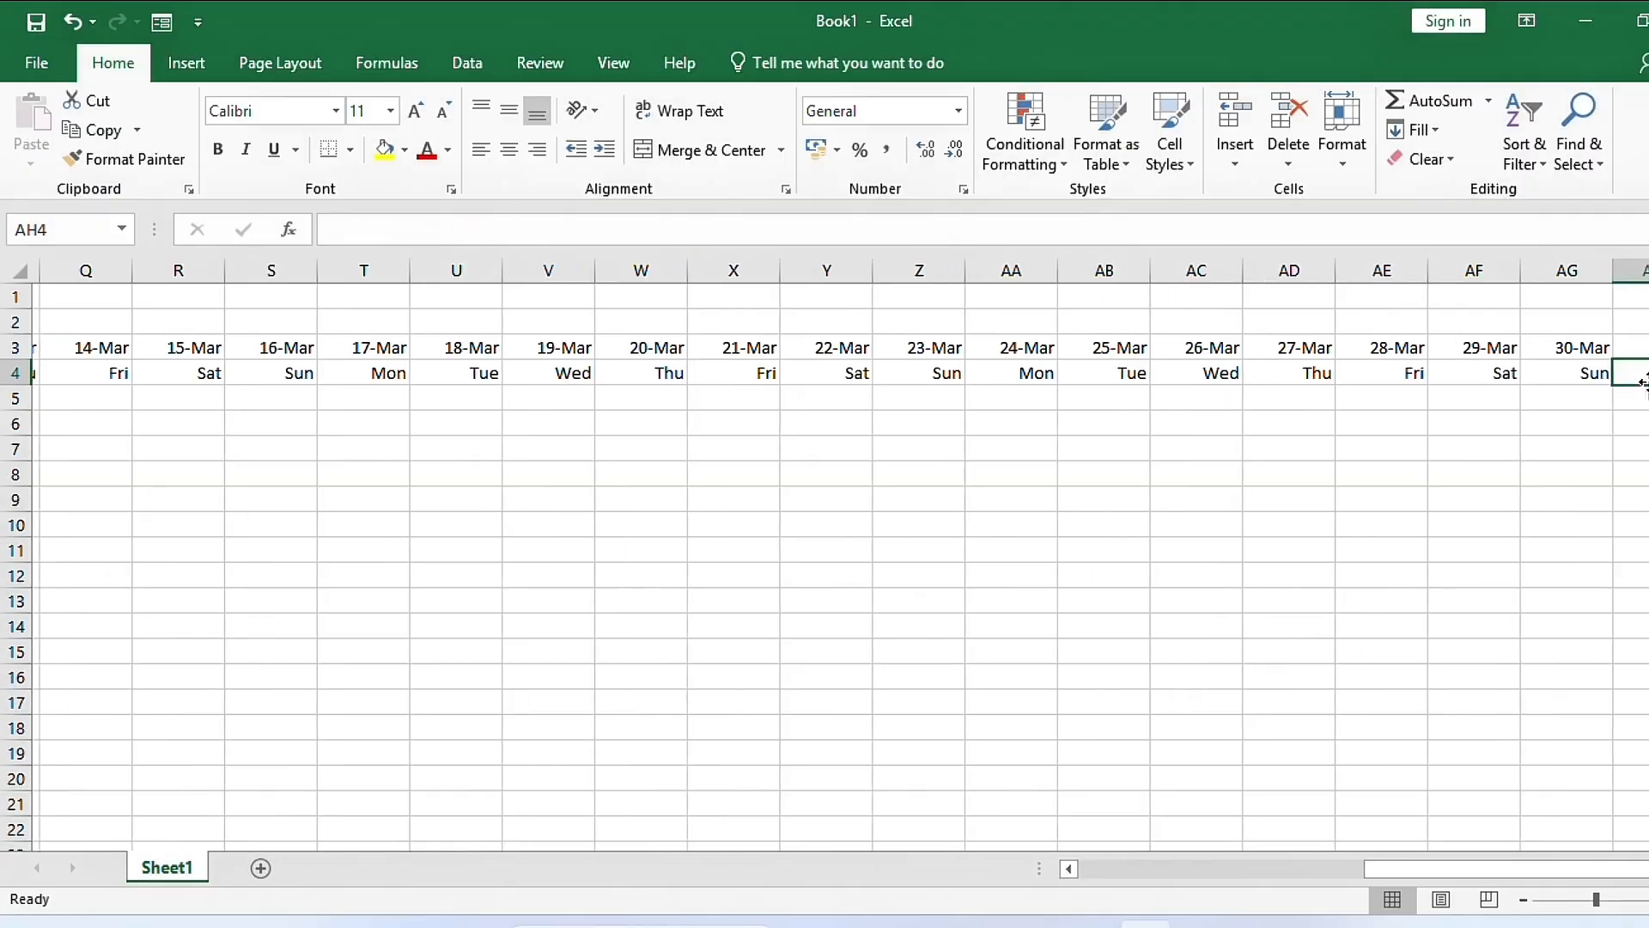
Step: Enter the headers TOTAL DAYS and ABSENT in cells AH3 and AI3, after the last date
{"action": "left_click", "coordinate": [1640, 378]}
{"action": "key", "text": "Left"}
{"action": "key", "text": "Up"}
{"action": "type", "text": "TOTAL"}
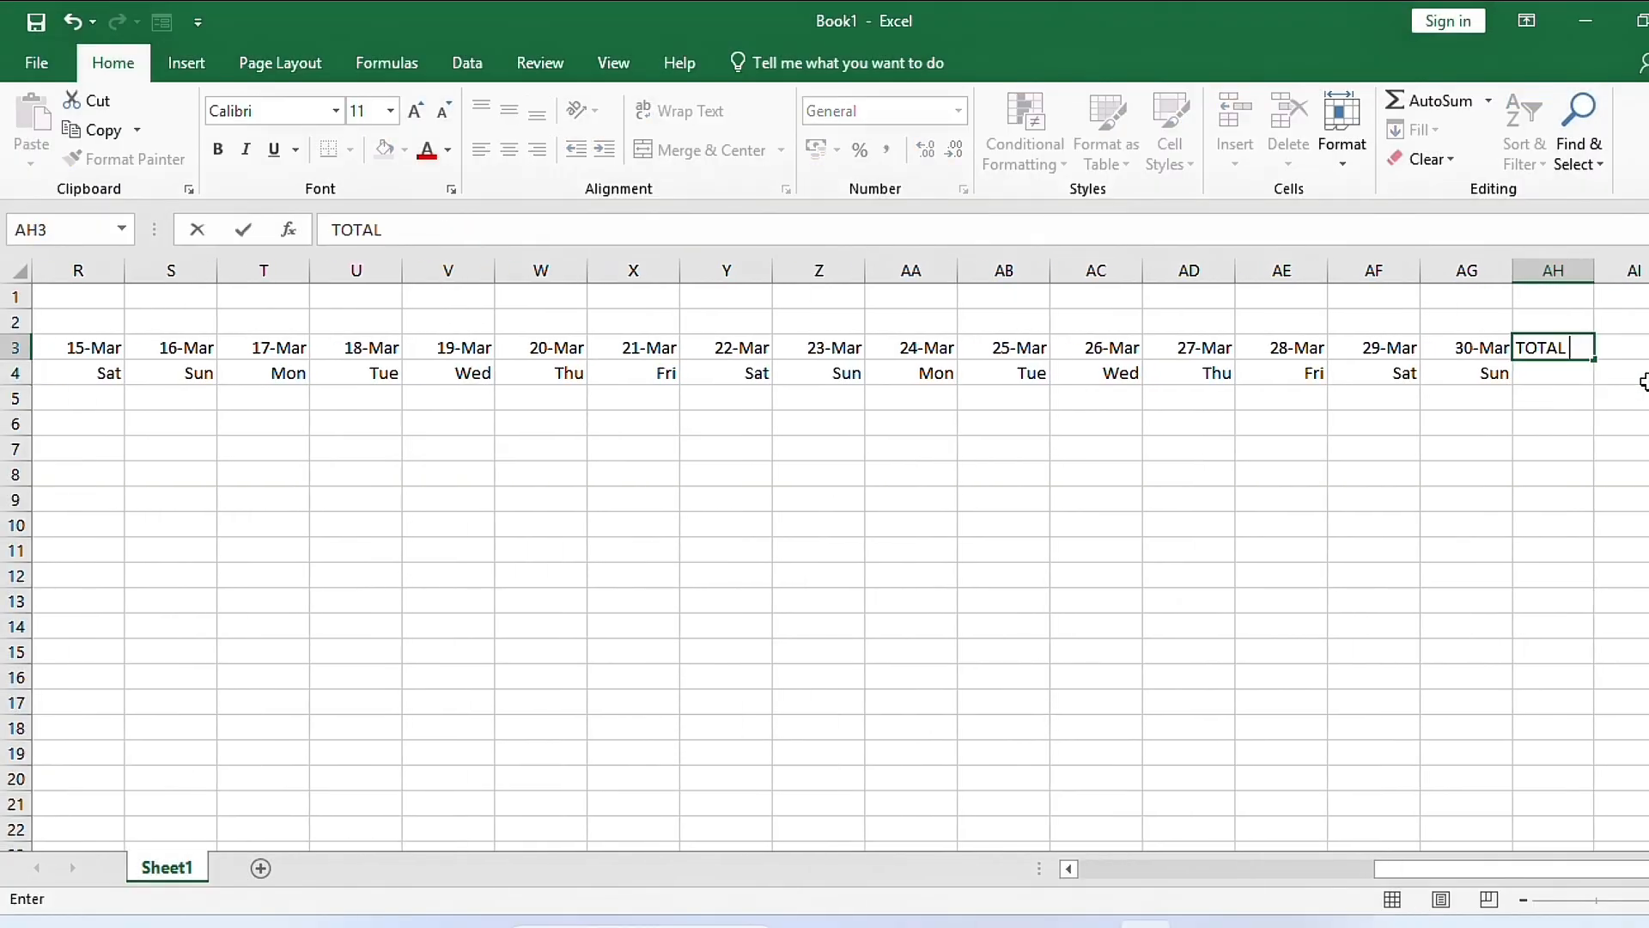
{"action": "type", "text": " DAYS"}
{"action": "key", "text": "Tab"}
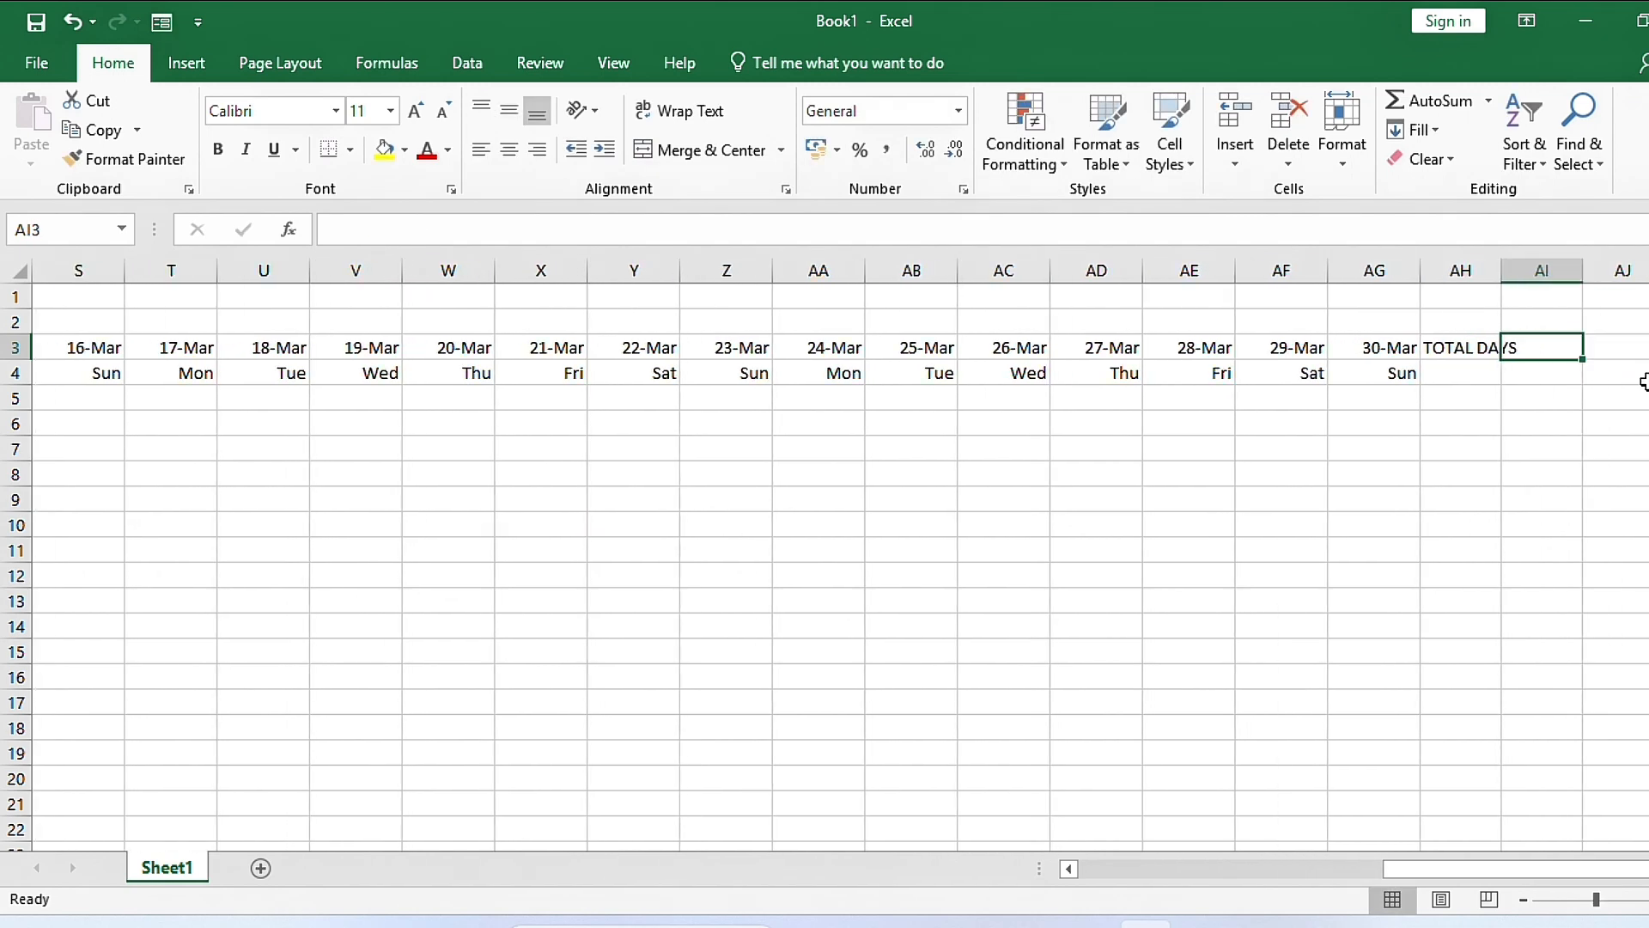
{"action": "type", "text": "ABSENT"}
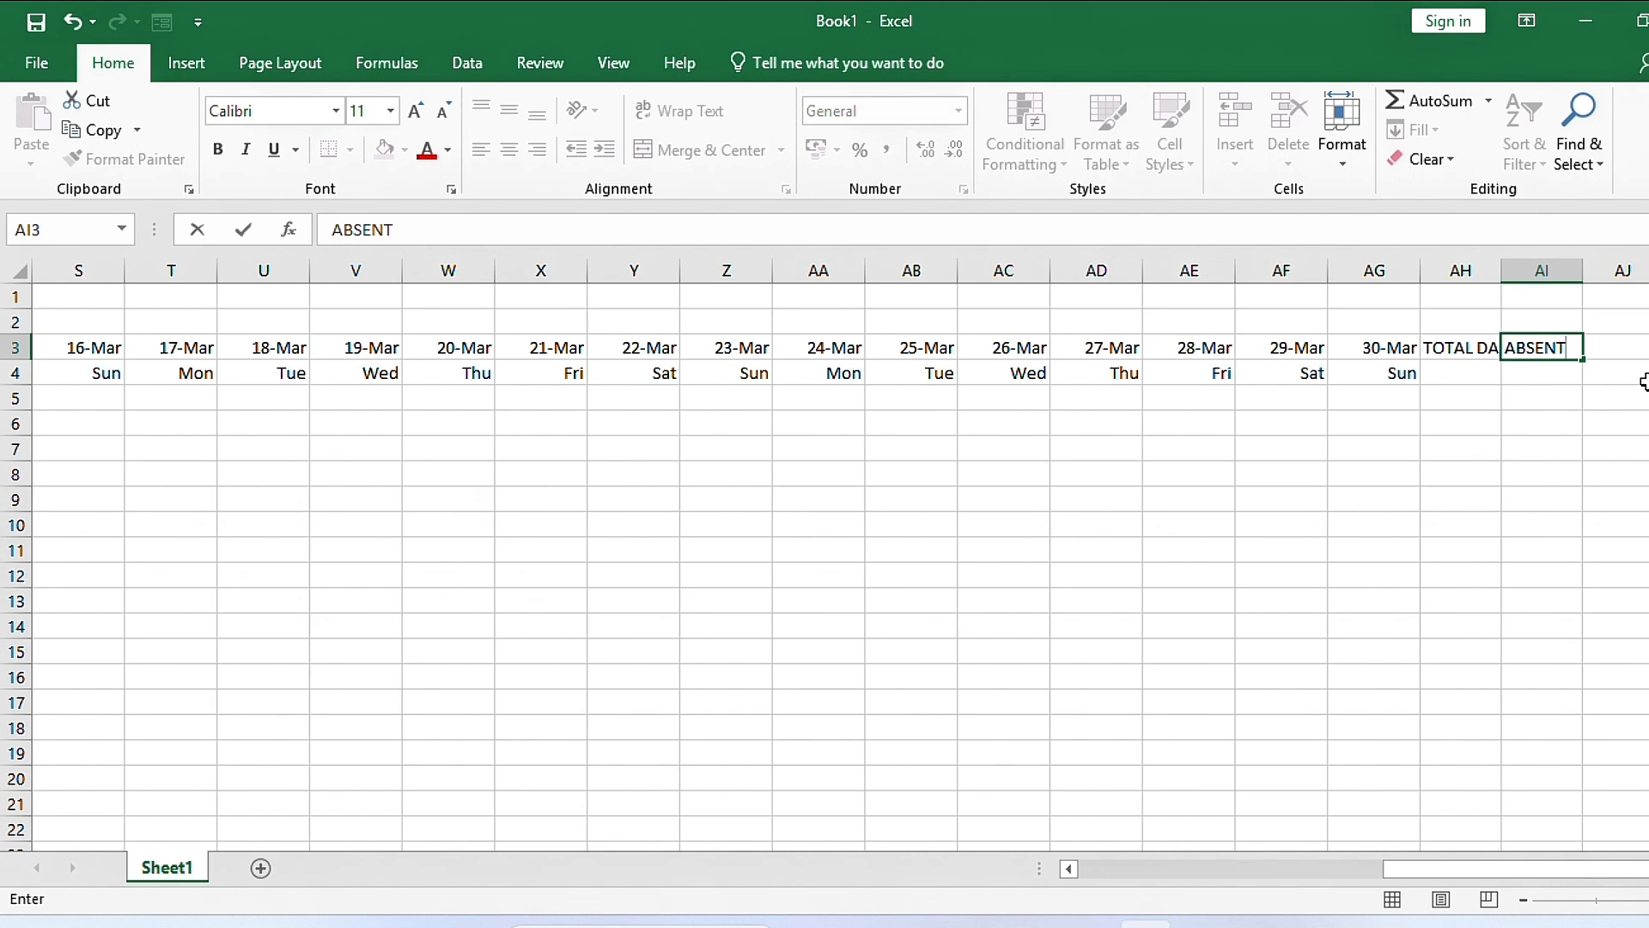
{"action": "key", "text": "Tab"}
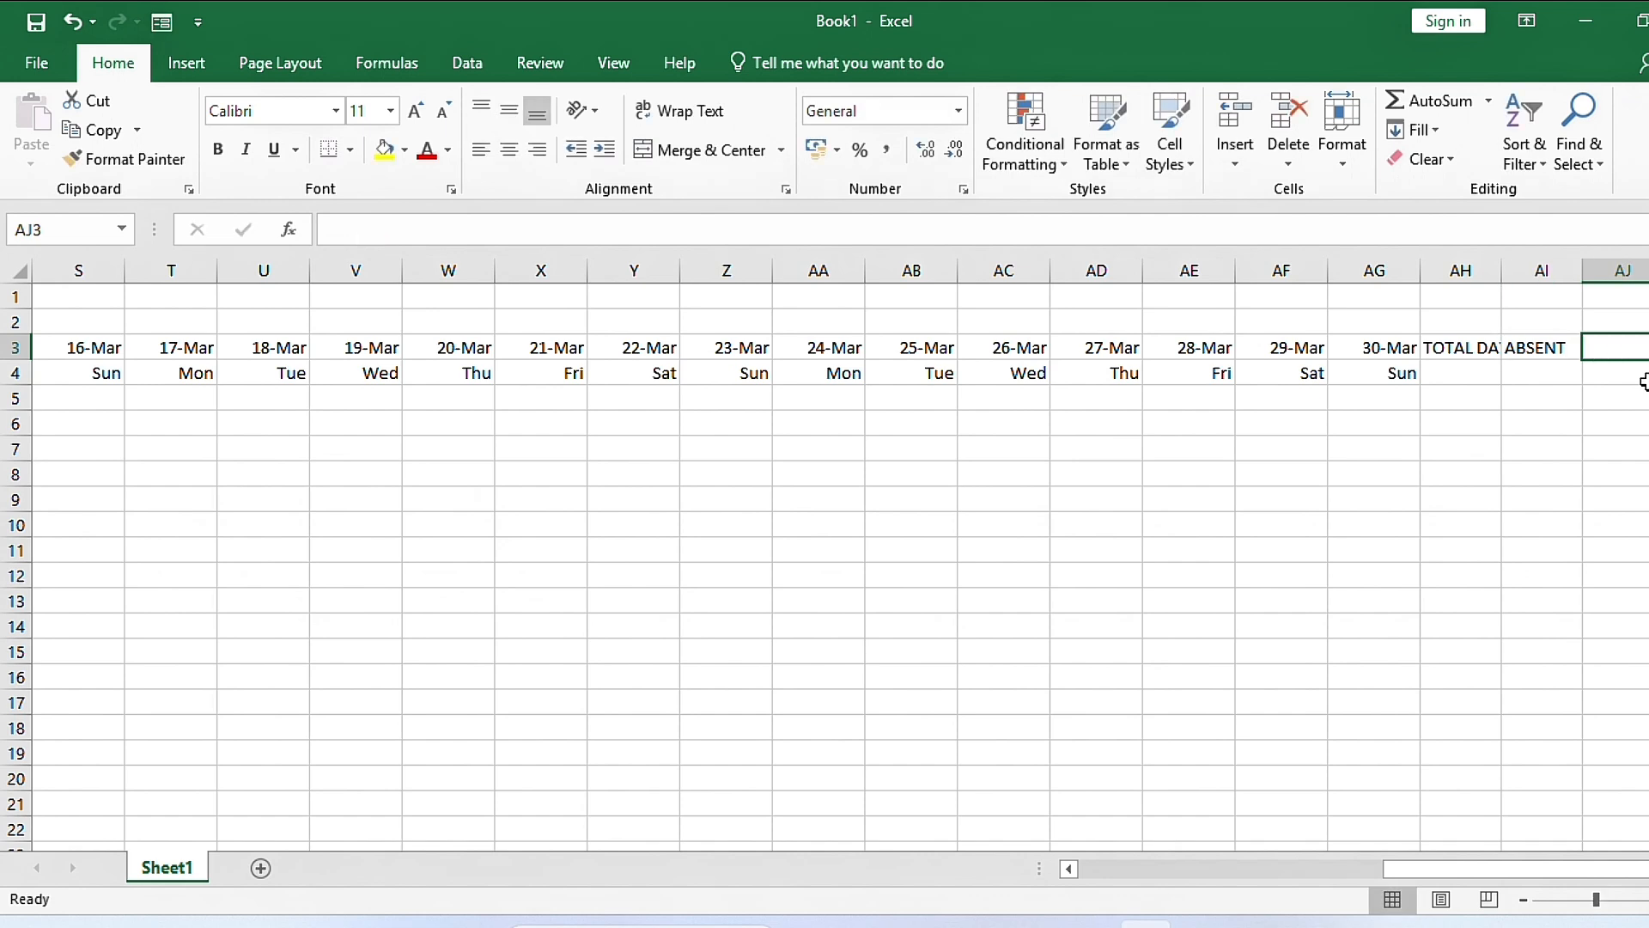
Step: Enter the headers LEAVE, HALF DAY and PRESNT in cells AJ3 to AL3
{"action": "type", "text": "LEAVE"}
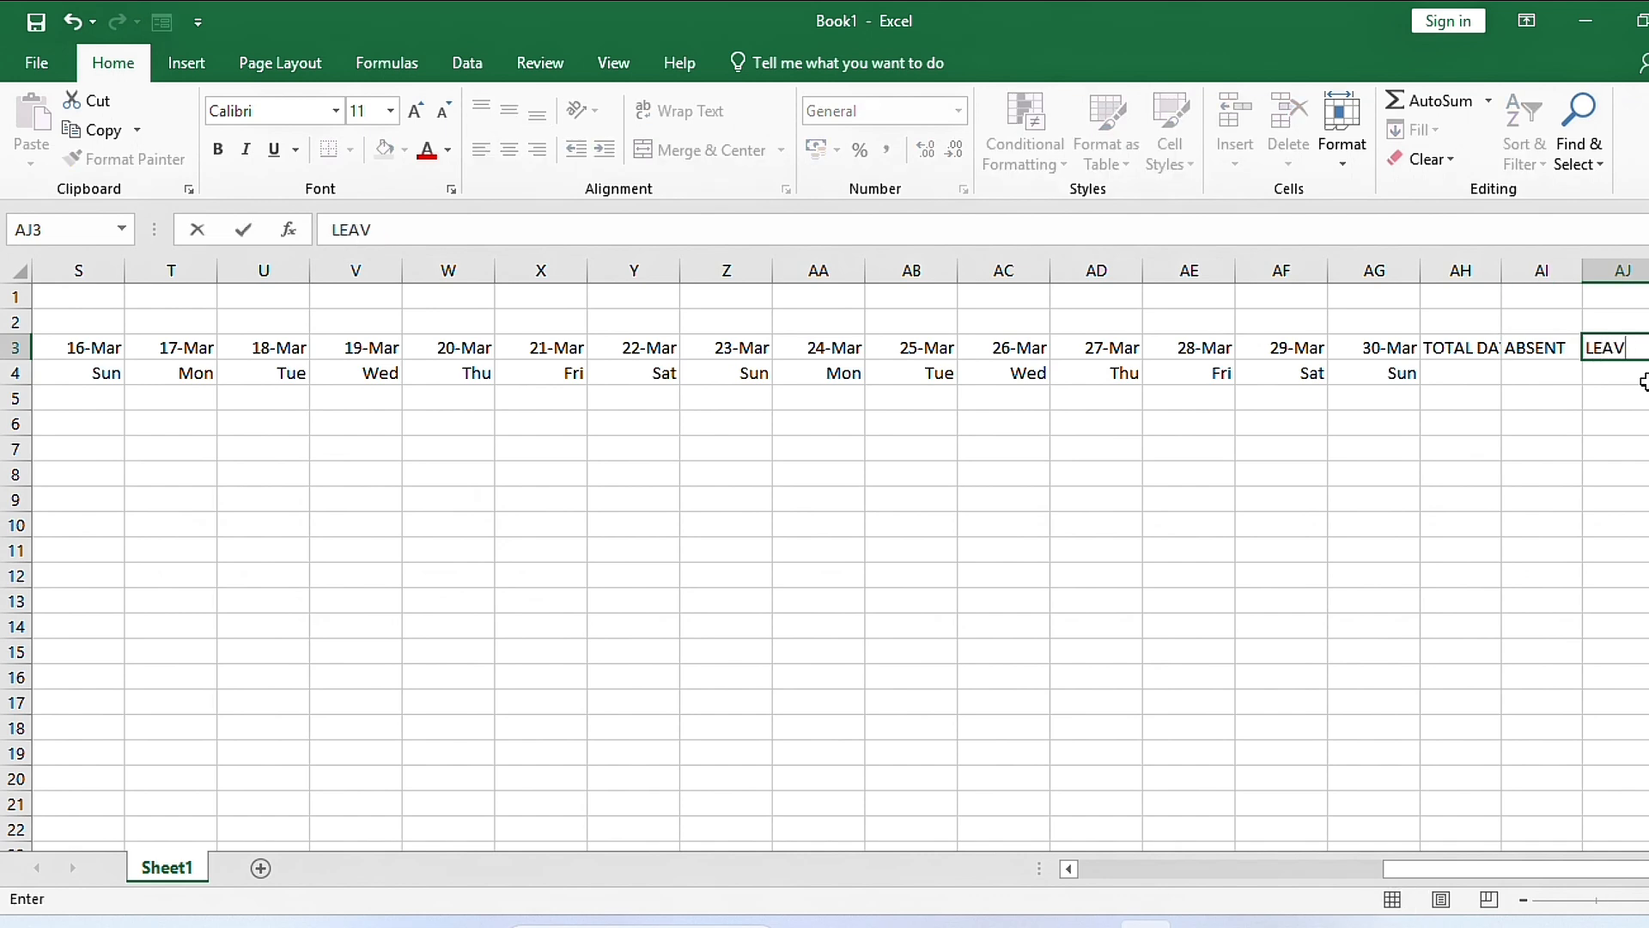
{"action": "key", "text": "Tab"}
{"action": "type", "text": "HA"}
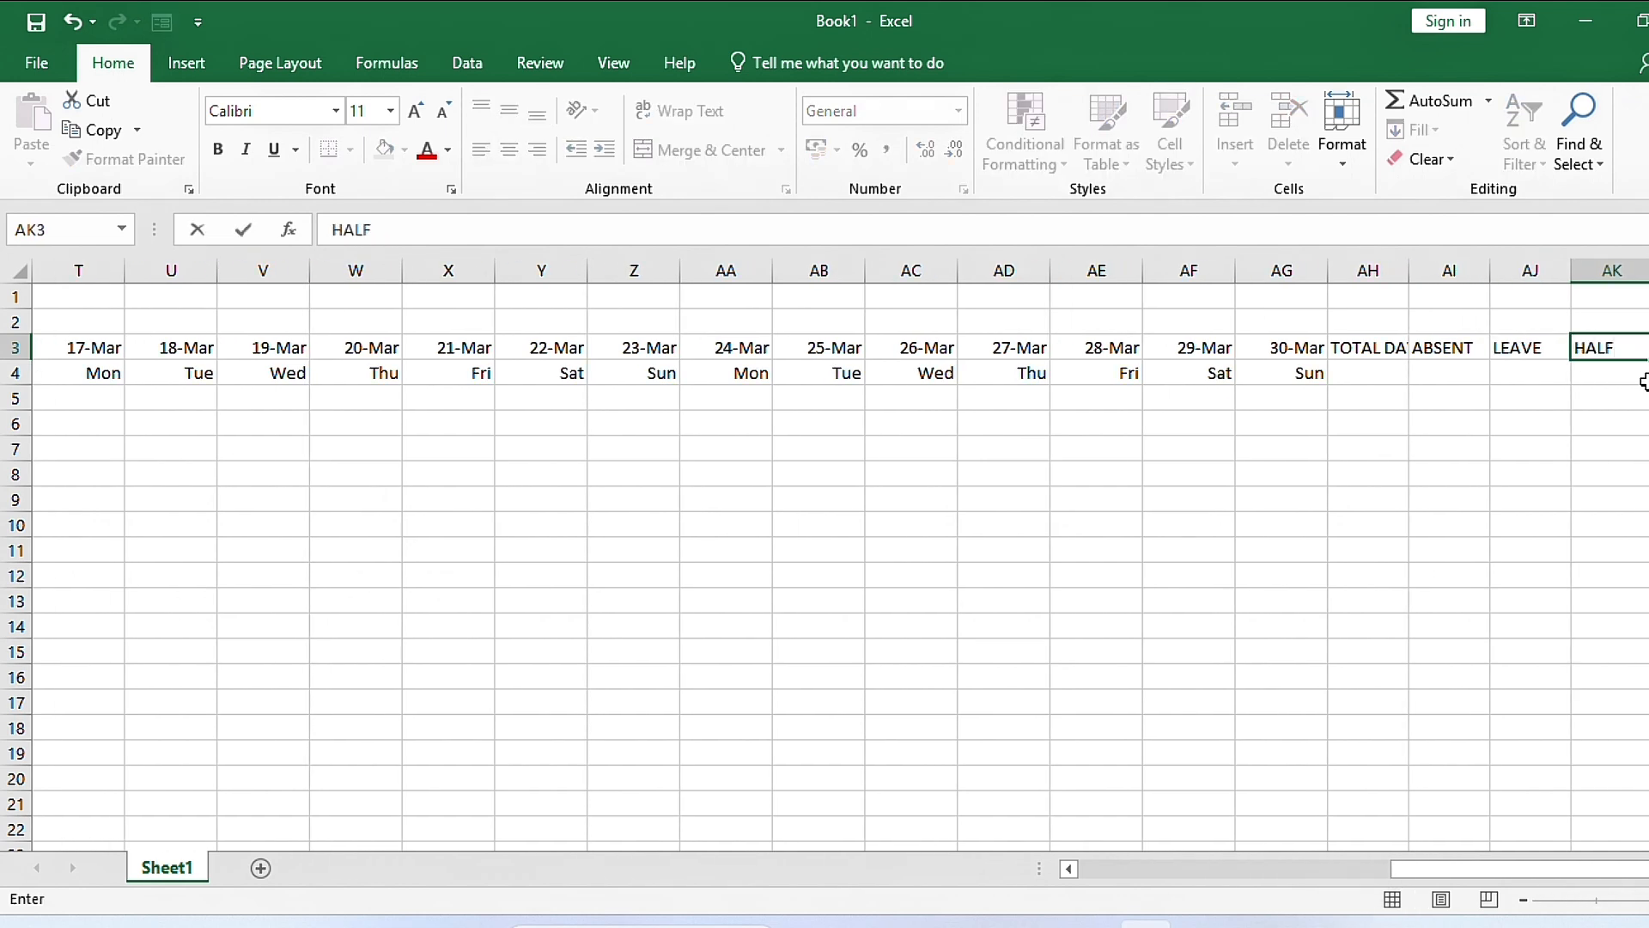
{"action": "key", "text": "Tab"}
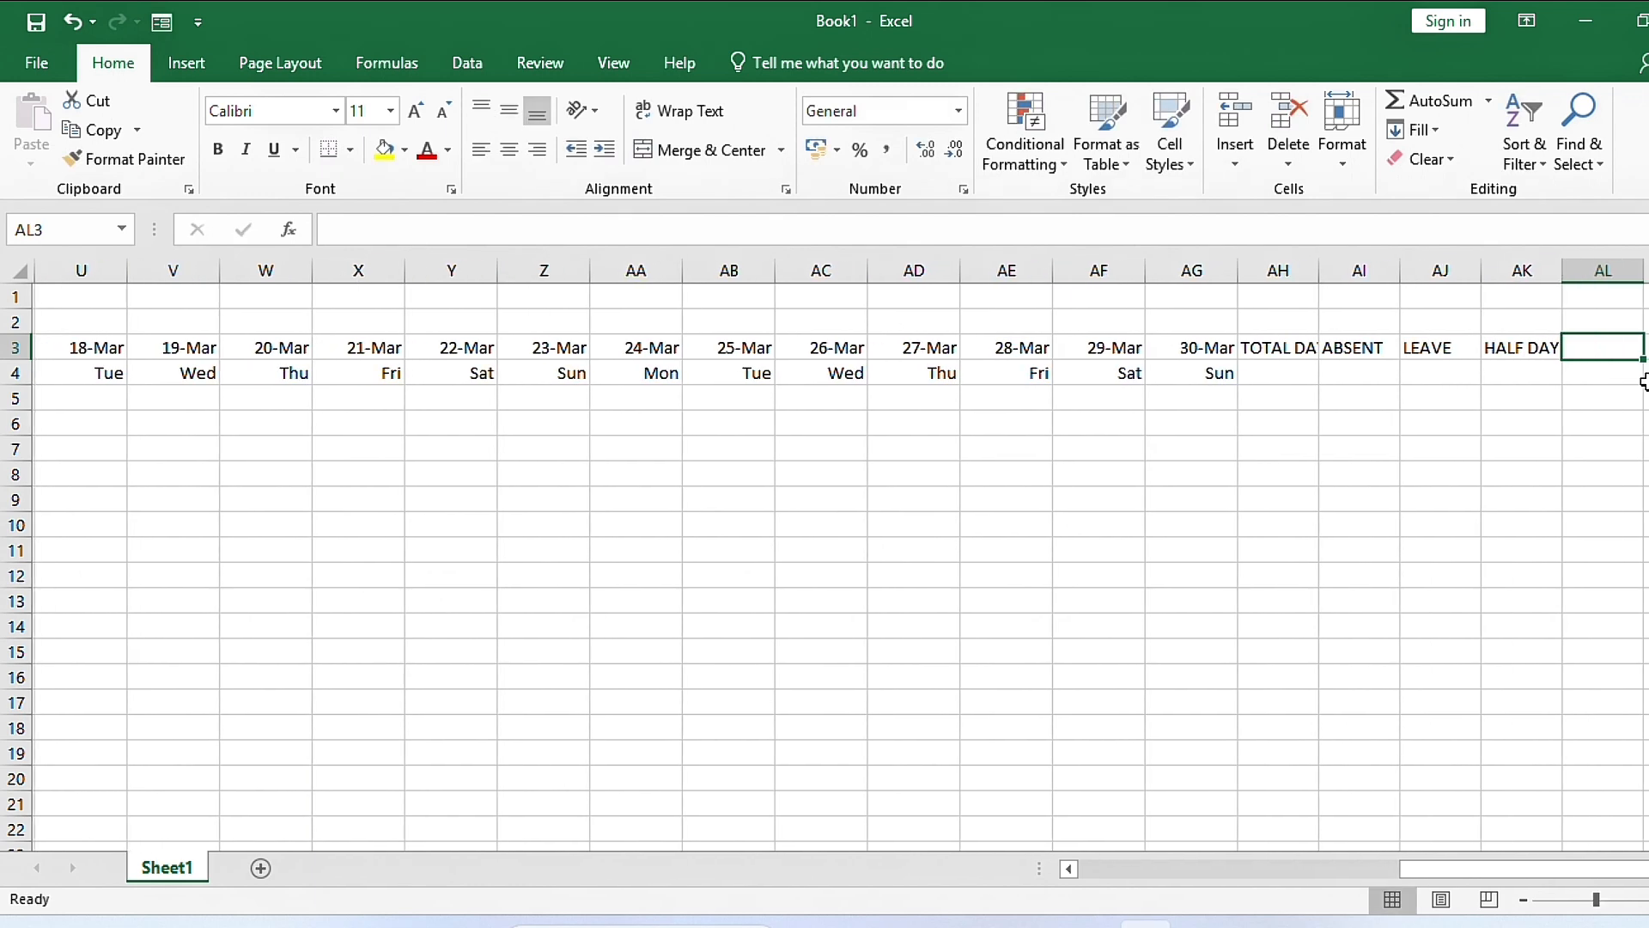
{"action": "type", "text": "PRES"}
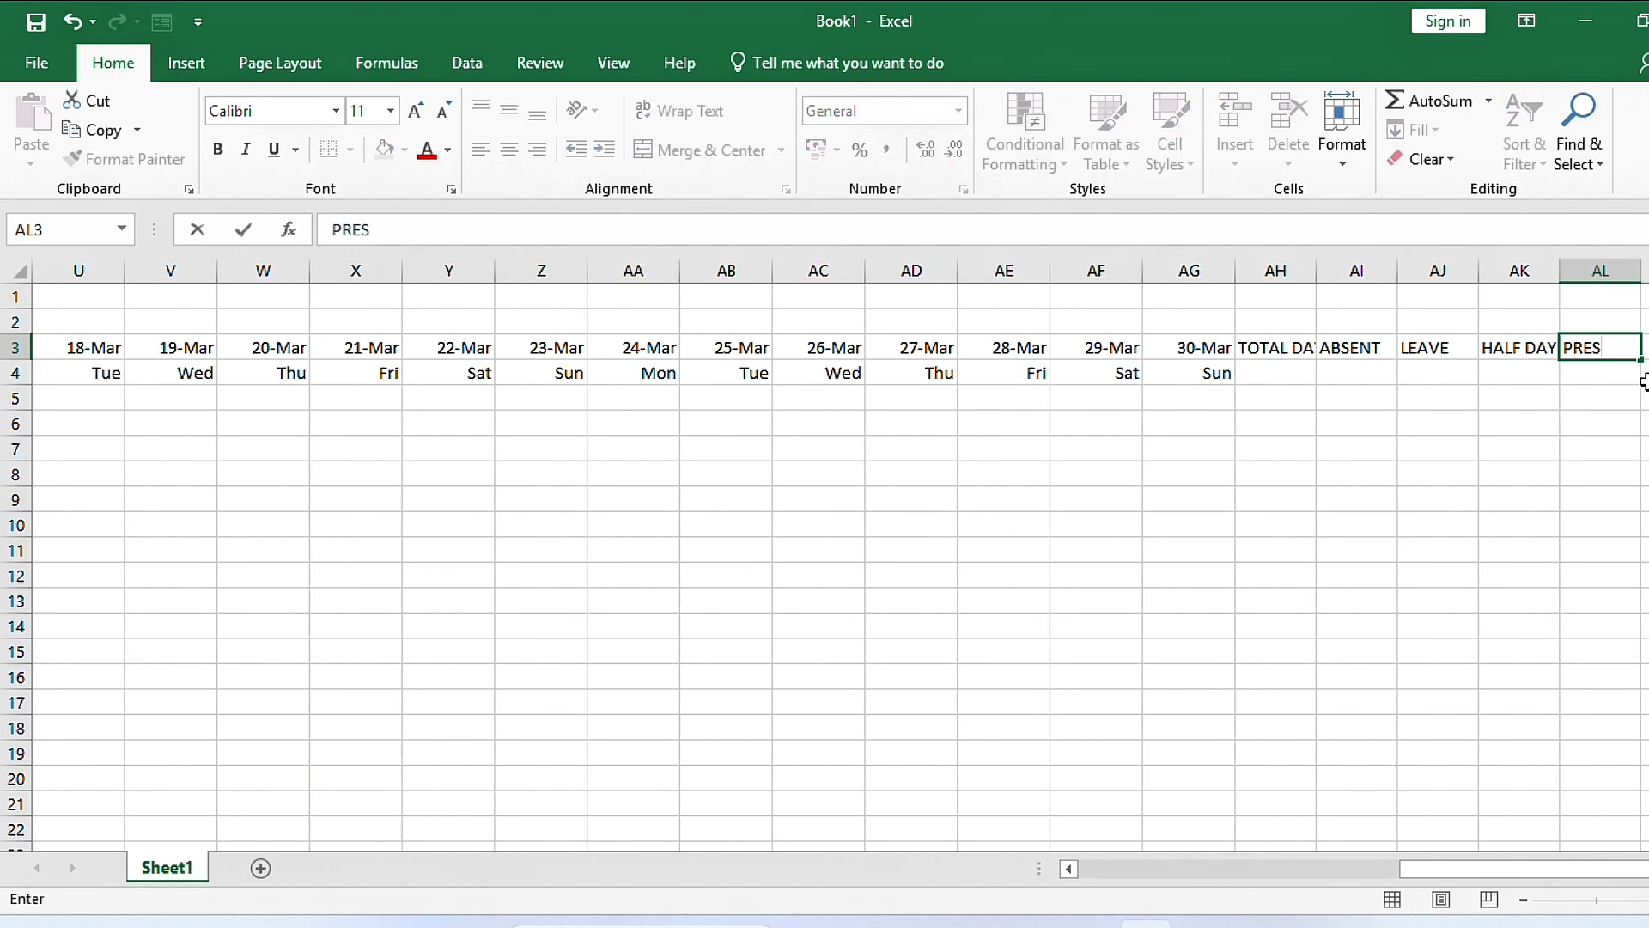
{"action": "type", "text": "NT"}
{"action": "key", "text": "Tab"}
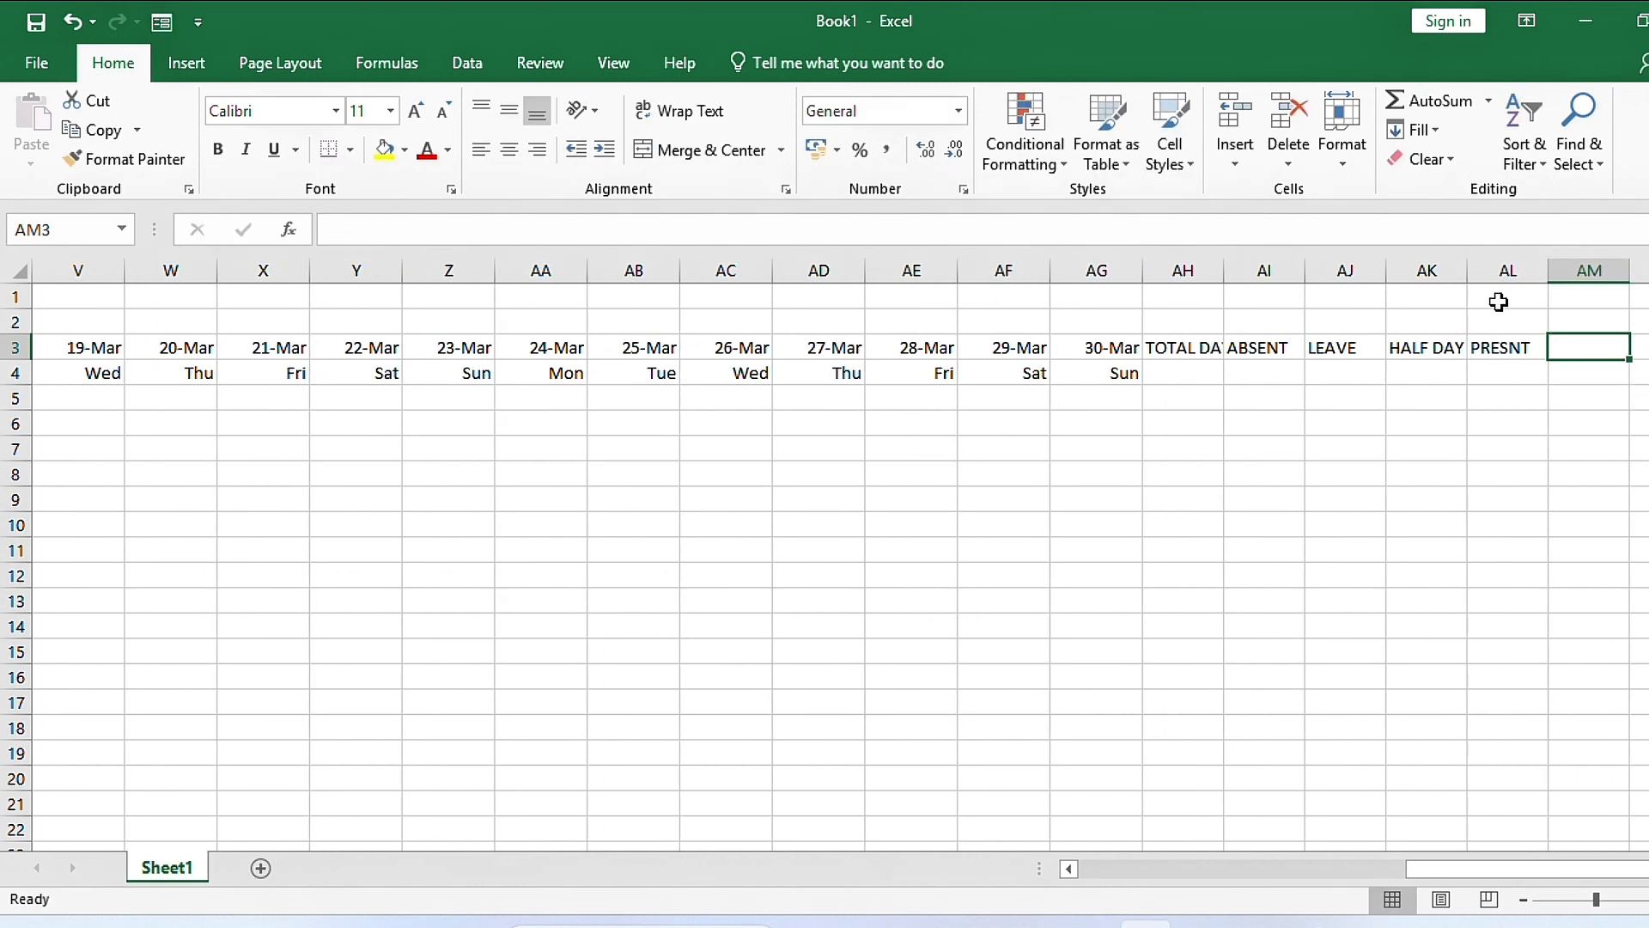
{"action": "left_click", "coordinate": [1488, 335]}
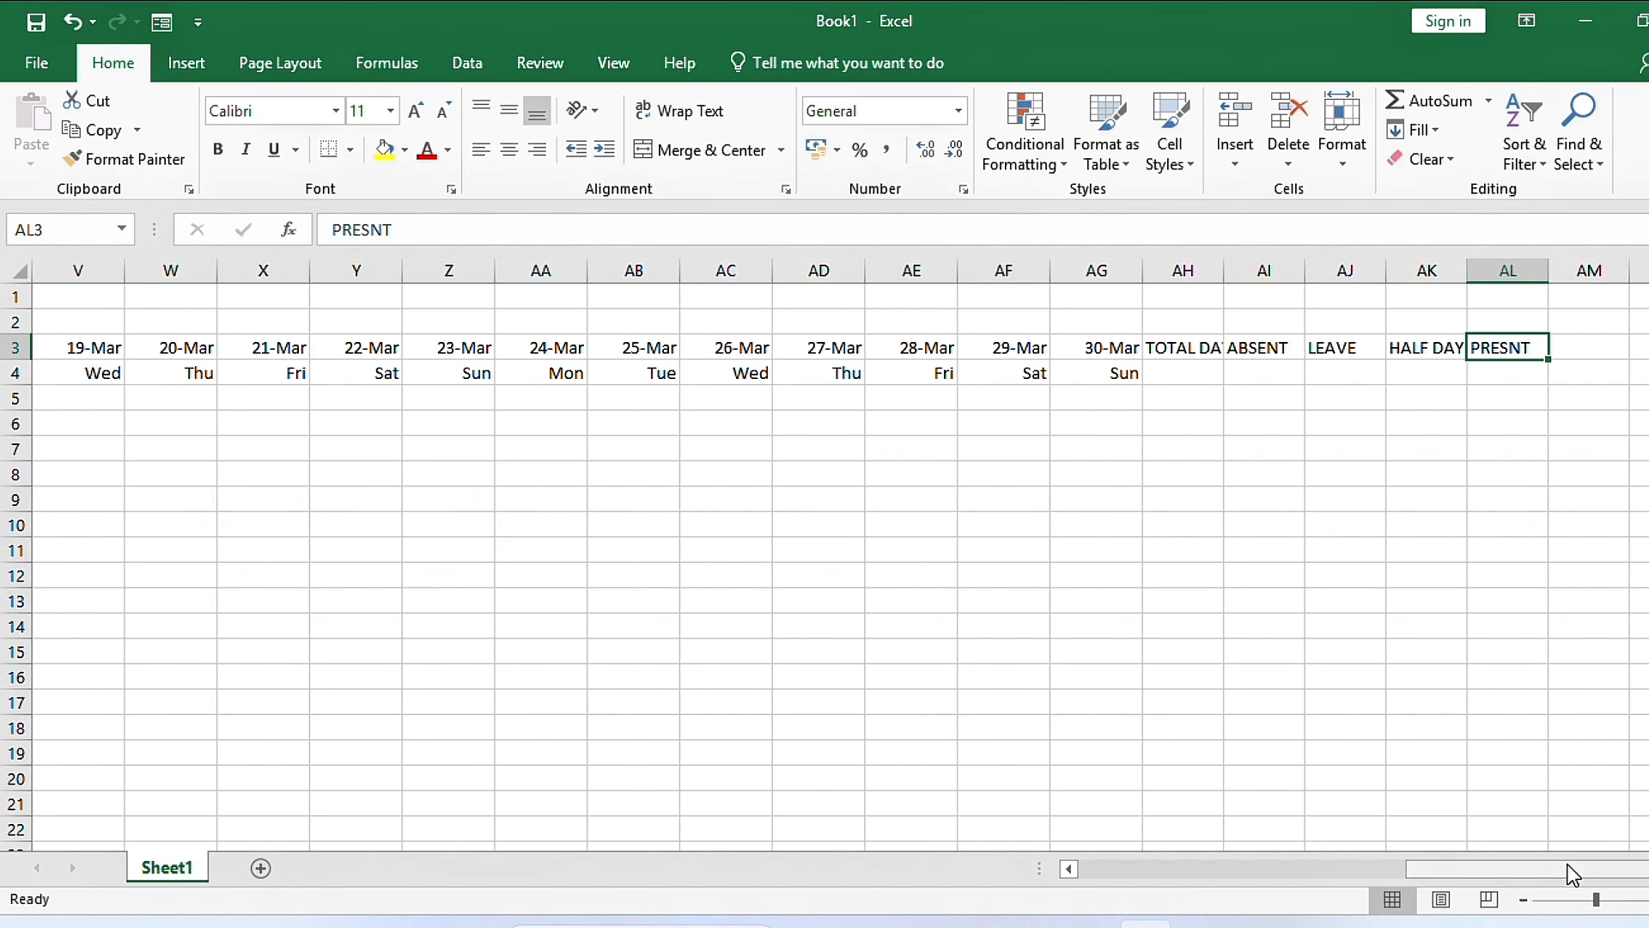
Step: Merge and center the EMP ID, EMP NAME and DESGINATION headers each over rows 3 and 4, and middle-align them
{"action": "left_click_drag", "start_coordinate": [1572, 874], "coordinate": [996, 634]}
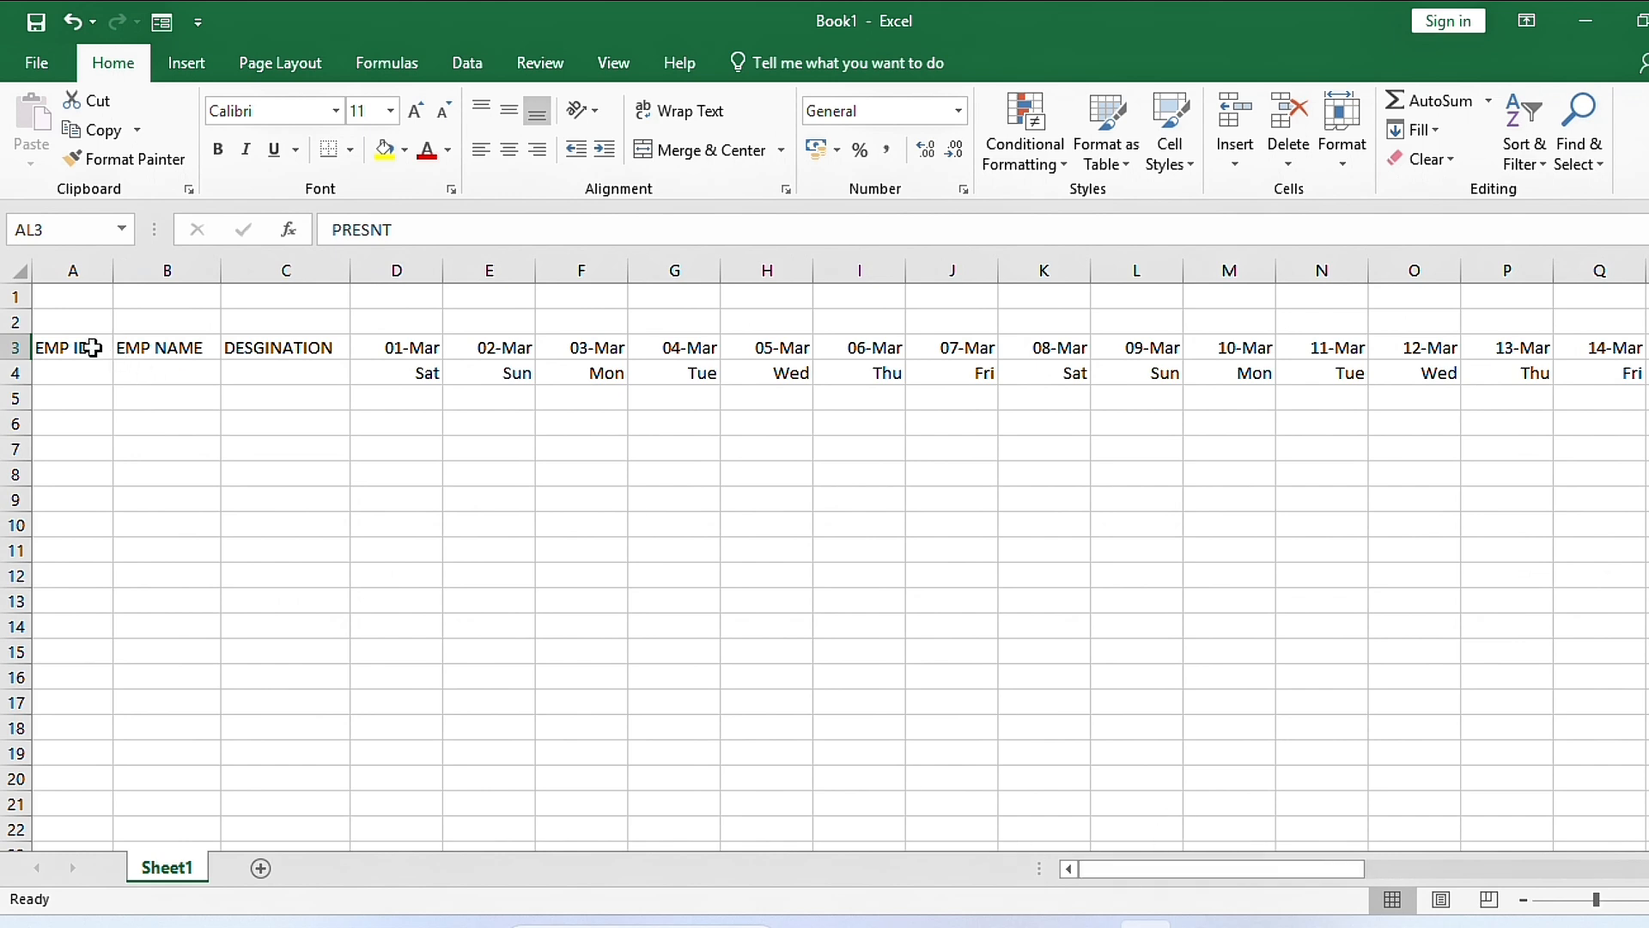
{"action": "left_click", "coordinate": [92, 347]}
{"action": "left_click", "coordinate": [98, 375]}
{"action": "left_click", "coordinate": [105, 327]}
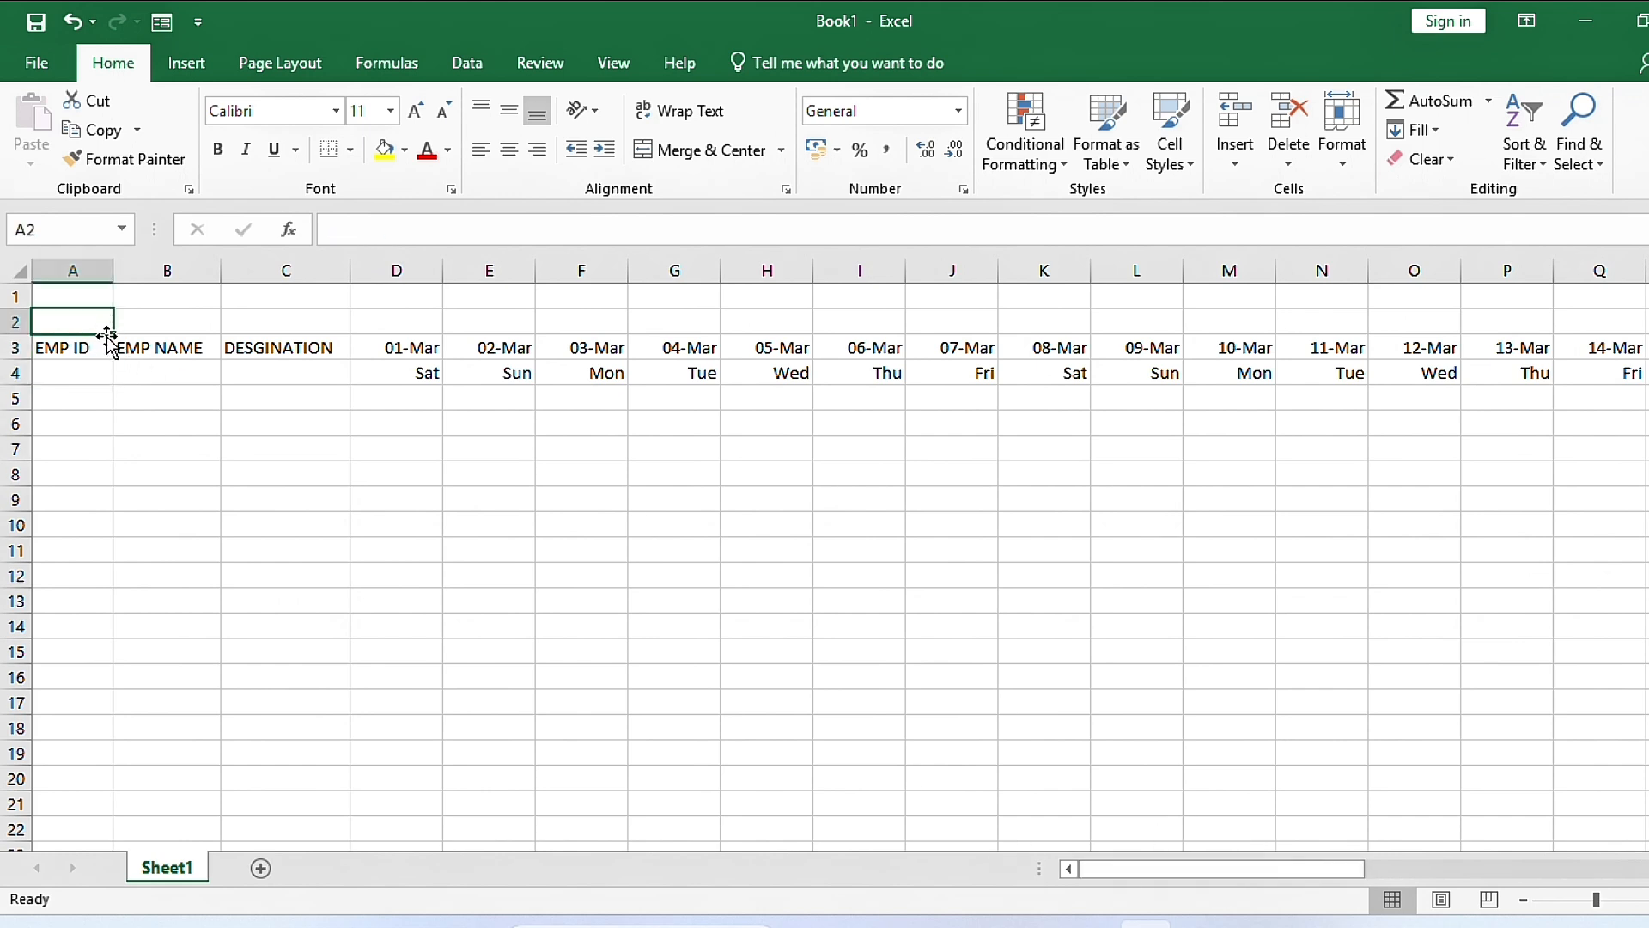
{"action": "left_click_drag", "start_coordinate": [105, 345], "coordinate": [102, 375]}
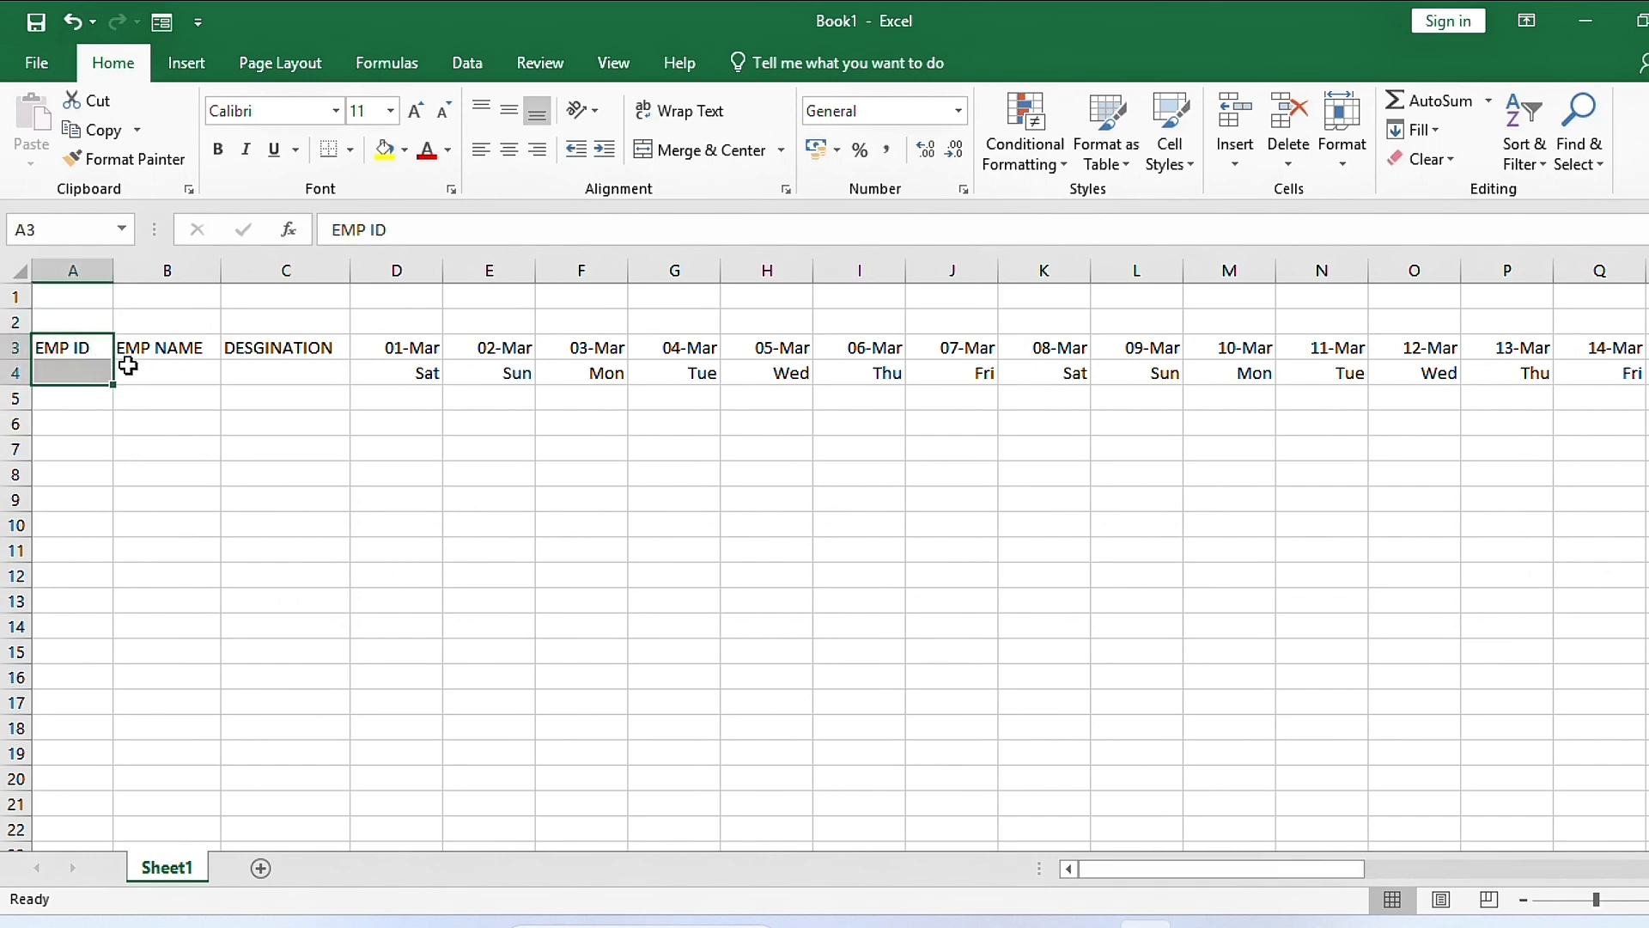
{"action": "left_click", "coordinate": [700, 153]}
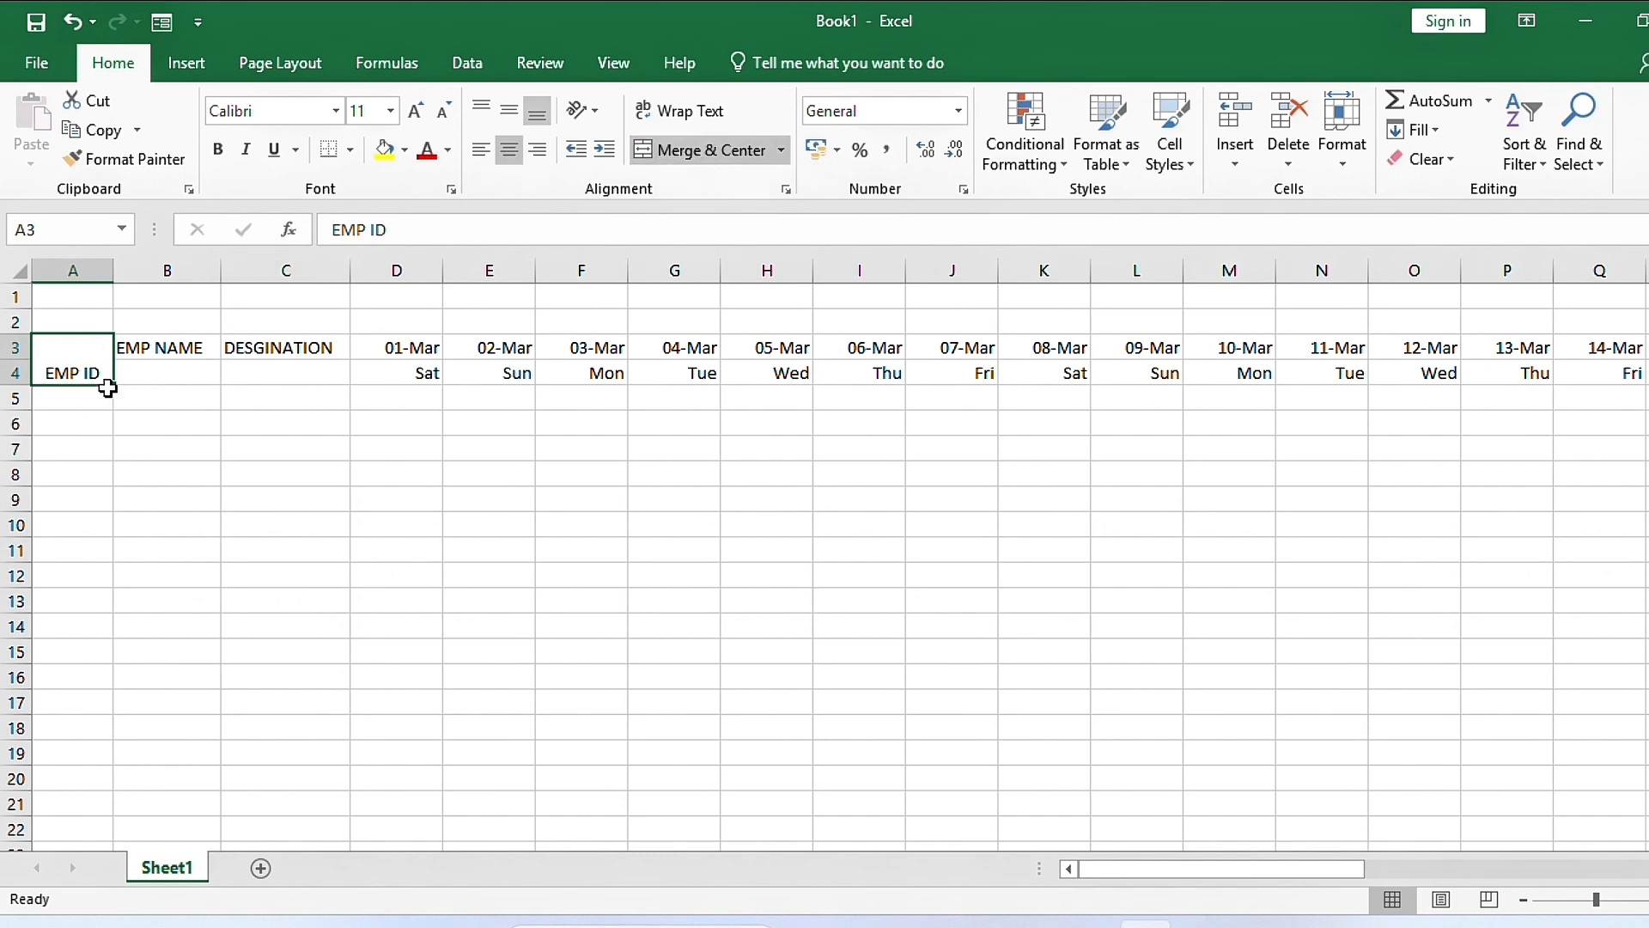
{"action": "left_click", "coordinate": [512, 119]}
{"action": "left_click_drag", "start_coordinate": [177, 351], "coordinate": [184, 390]}
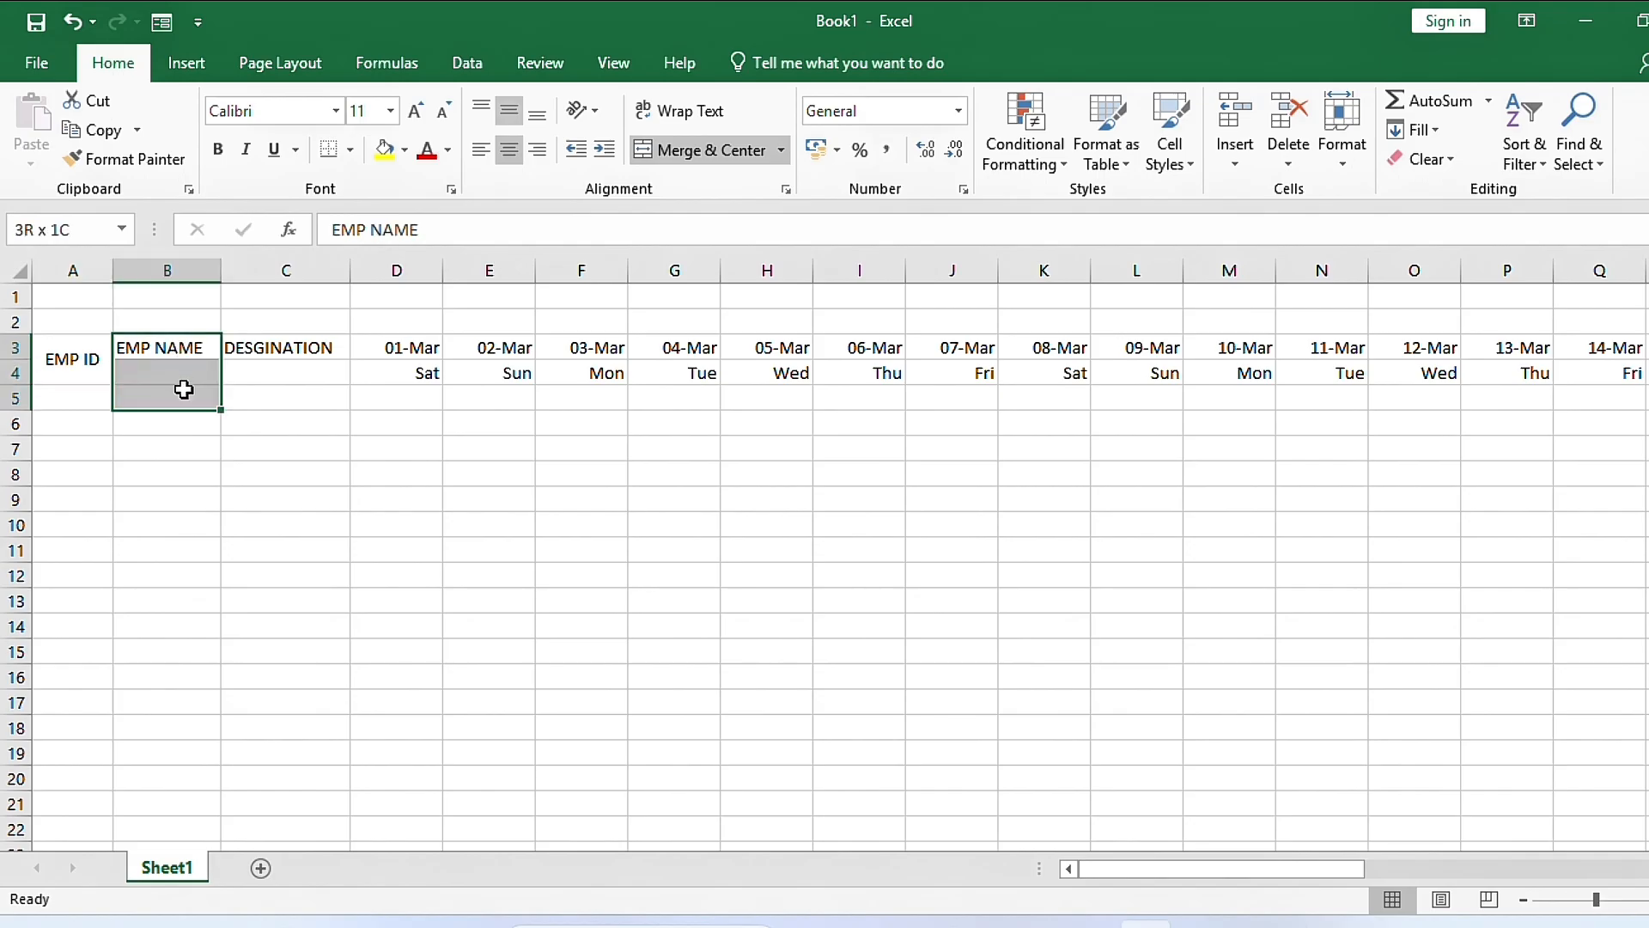
Step: Merge and center cells A1 to AL2, enter the title ATTENDANCE SHEET IN EXCEL, and increase its font size
{"action": "left_click_drag", "start_coordinate": [73, 296], "coordinate": [1540, 319]}
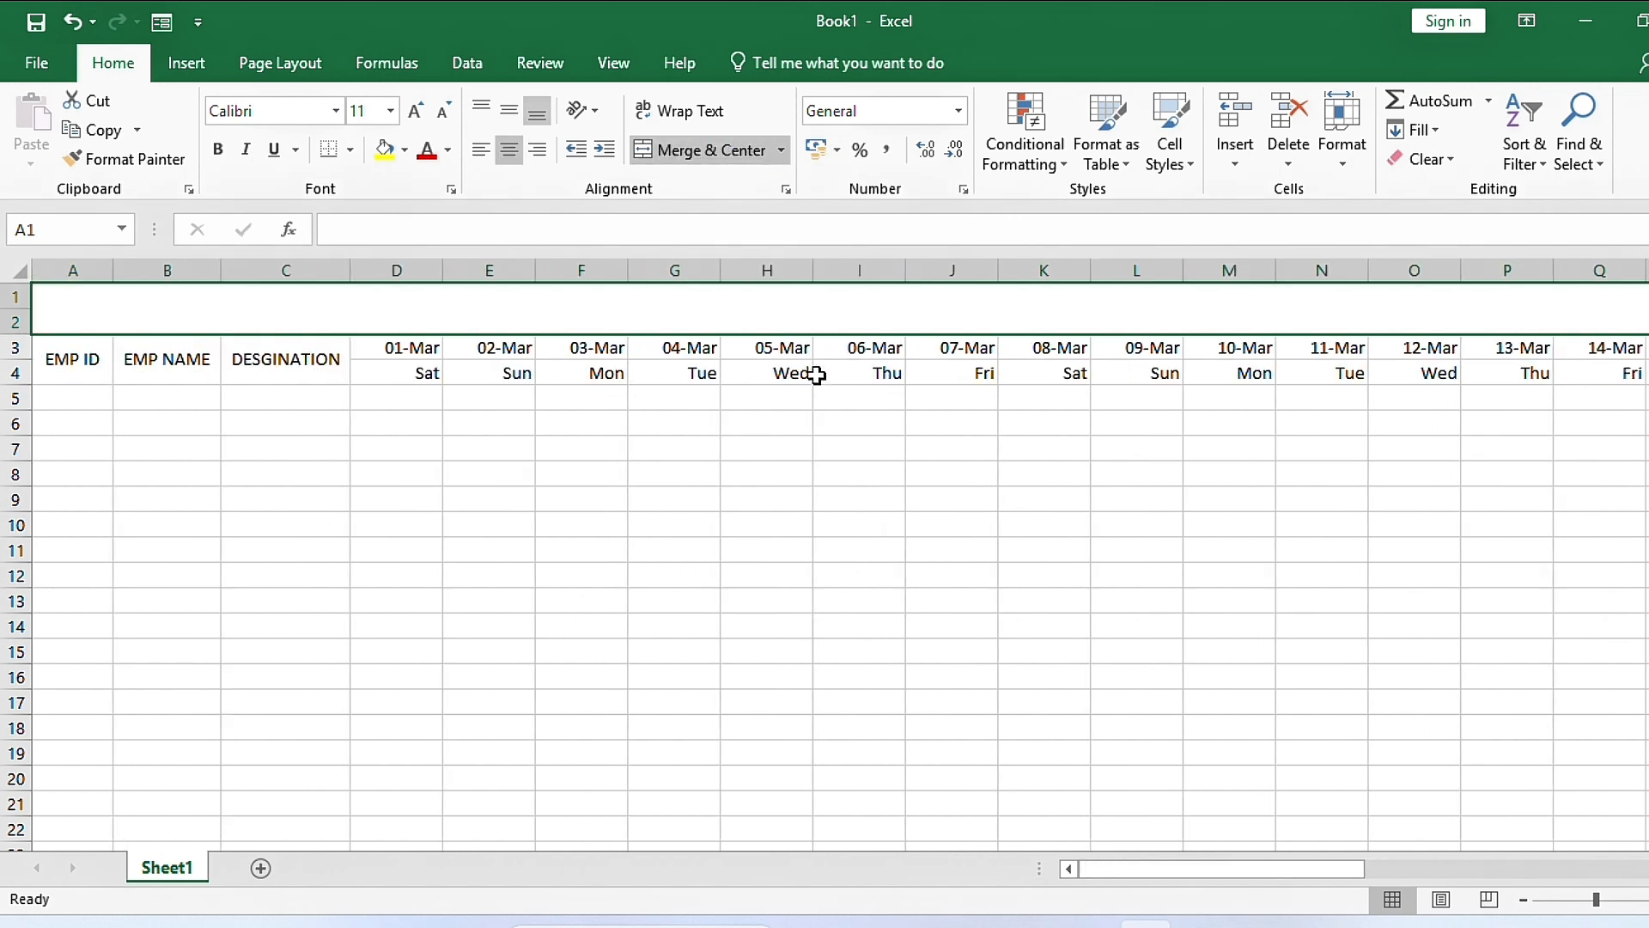
{"action": "type", "text": "tAT"}
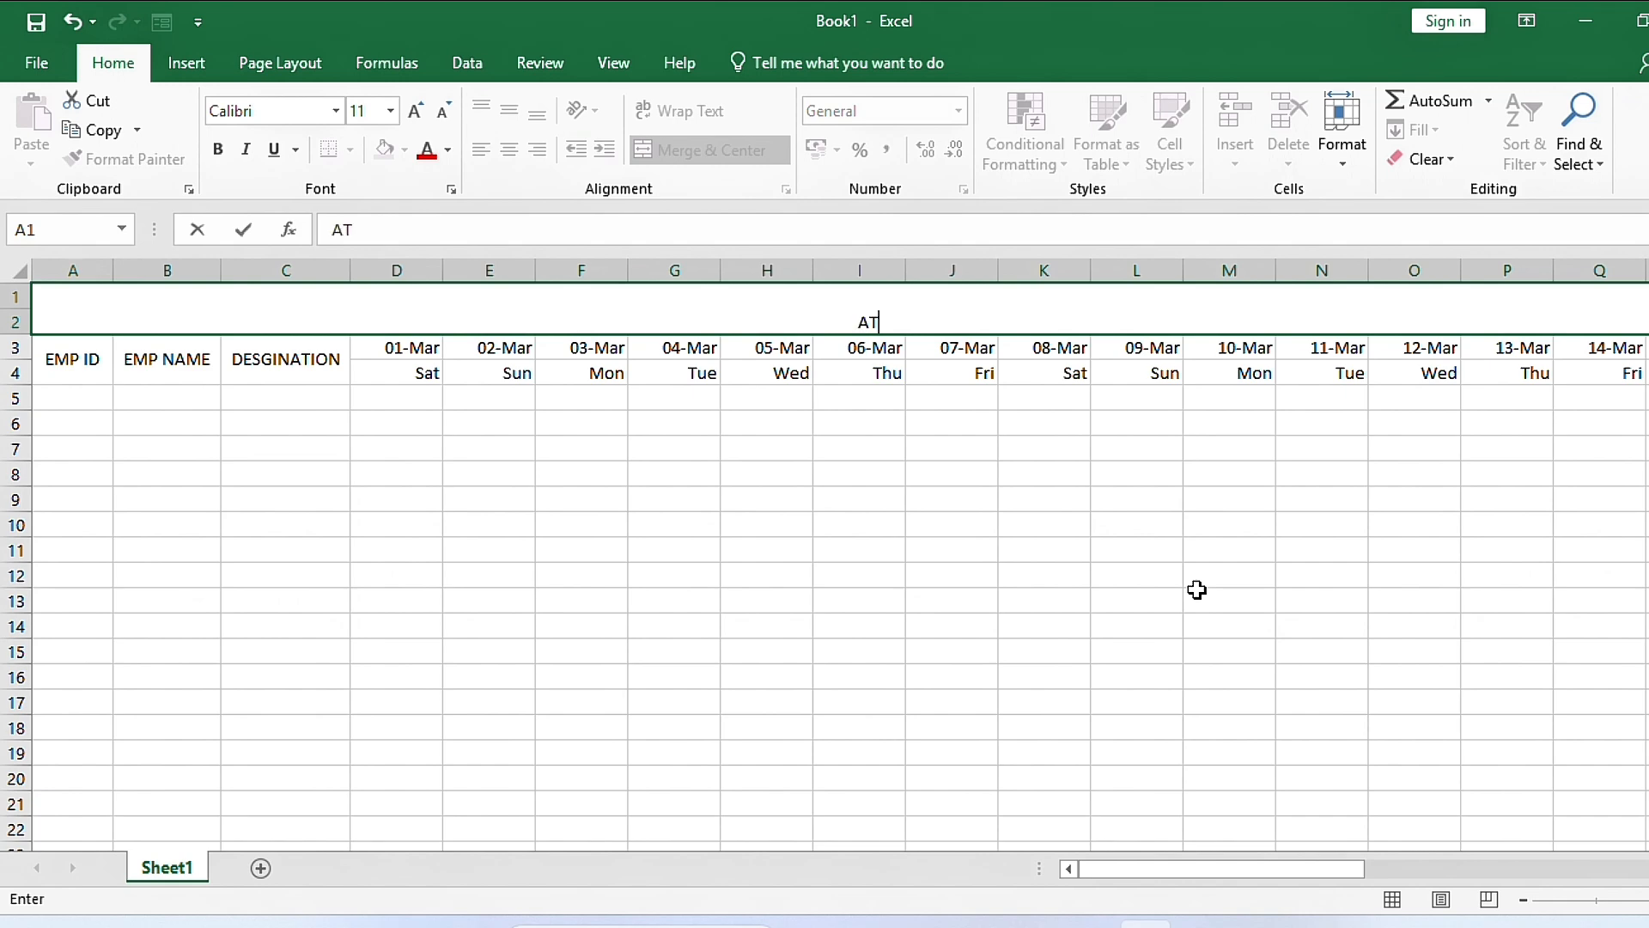
{"action": "type", "text": "TENDAN"}
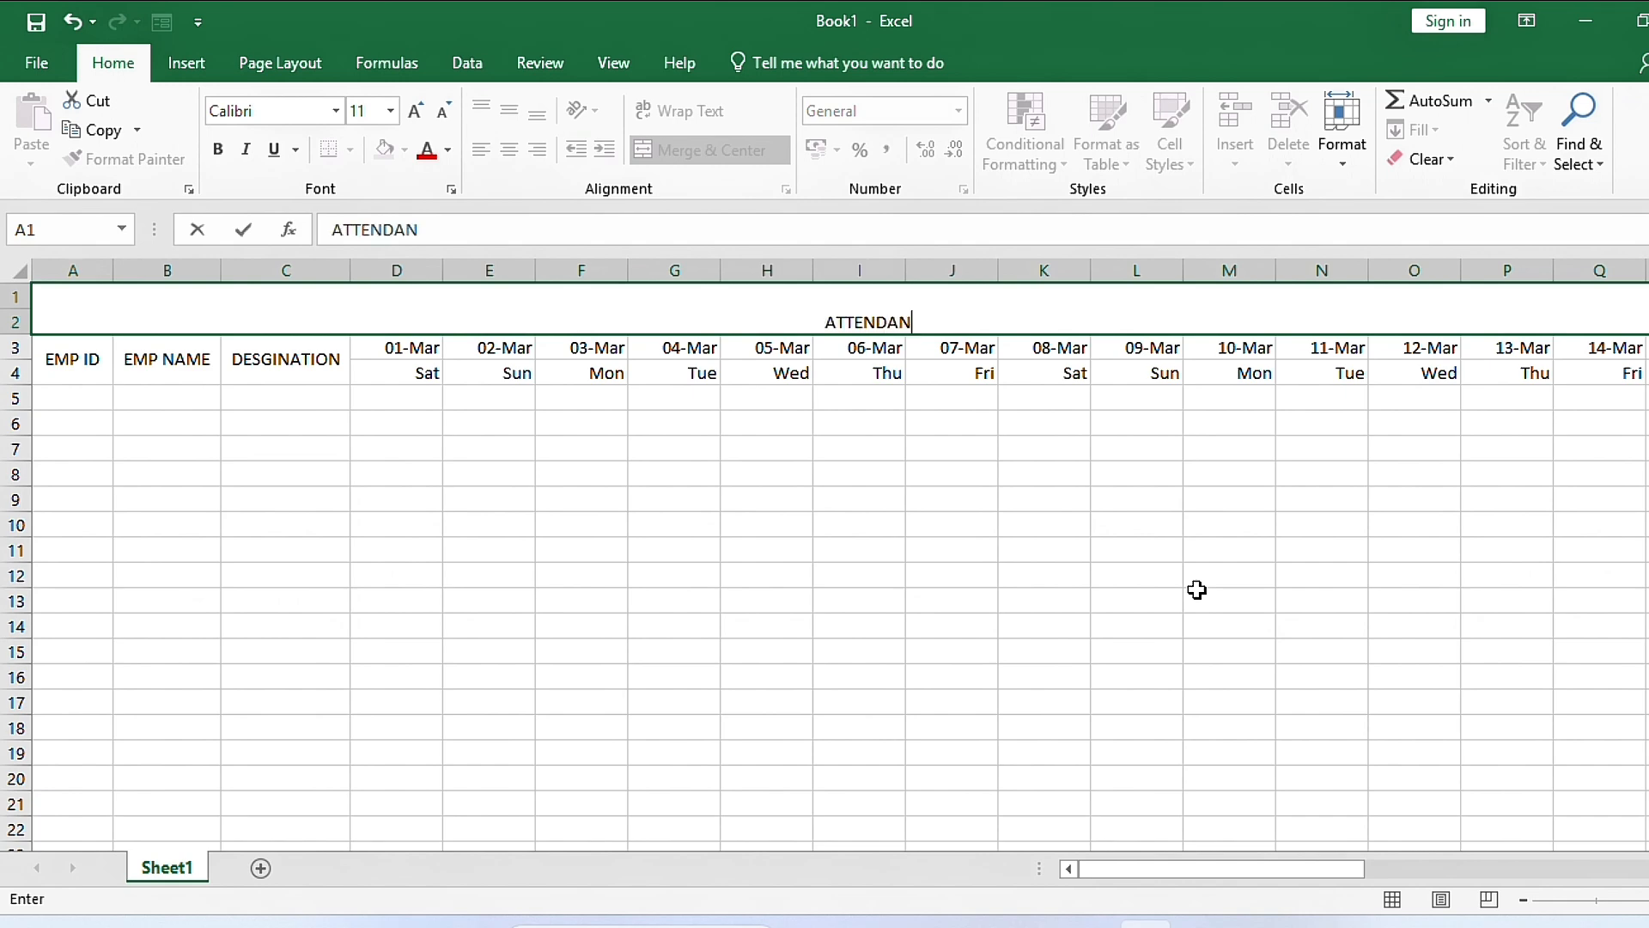
{"action": "type", "text": "CE SHEE"}
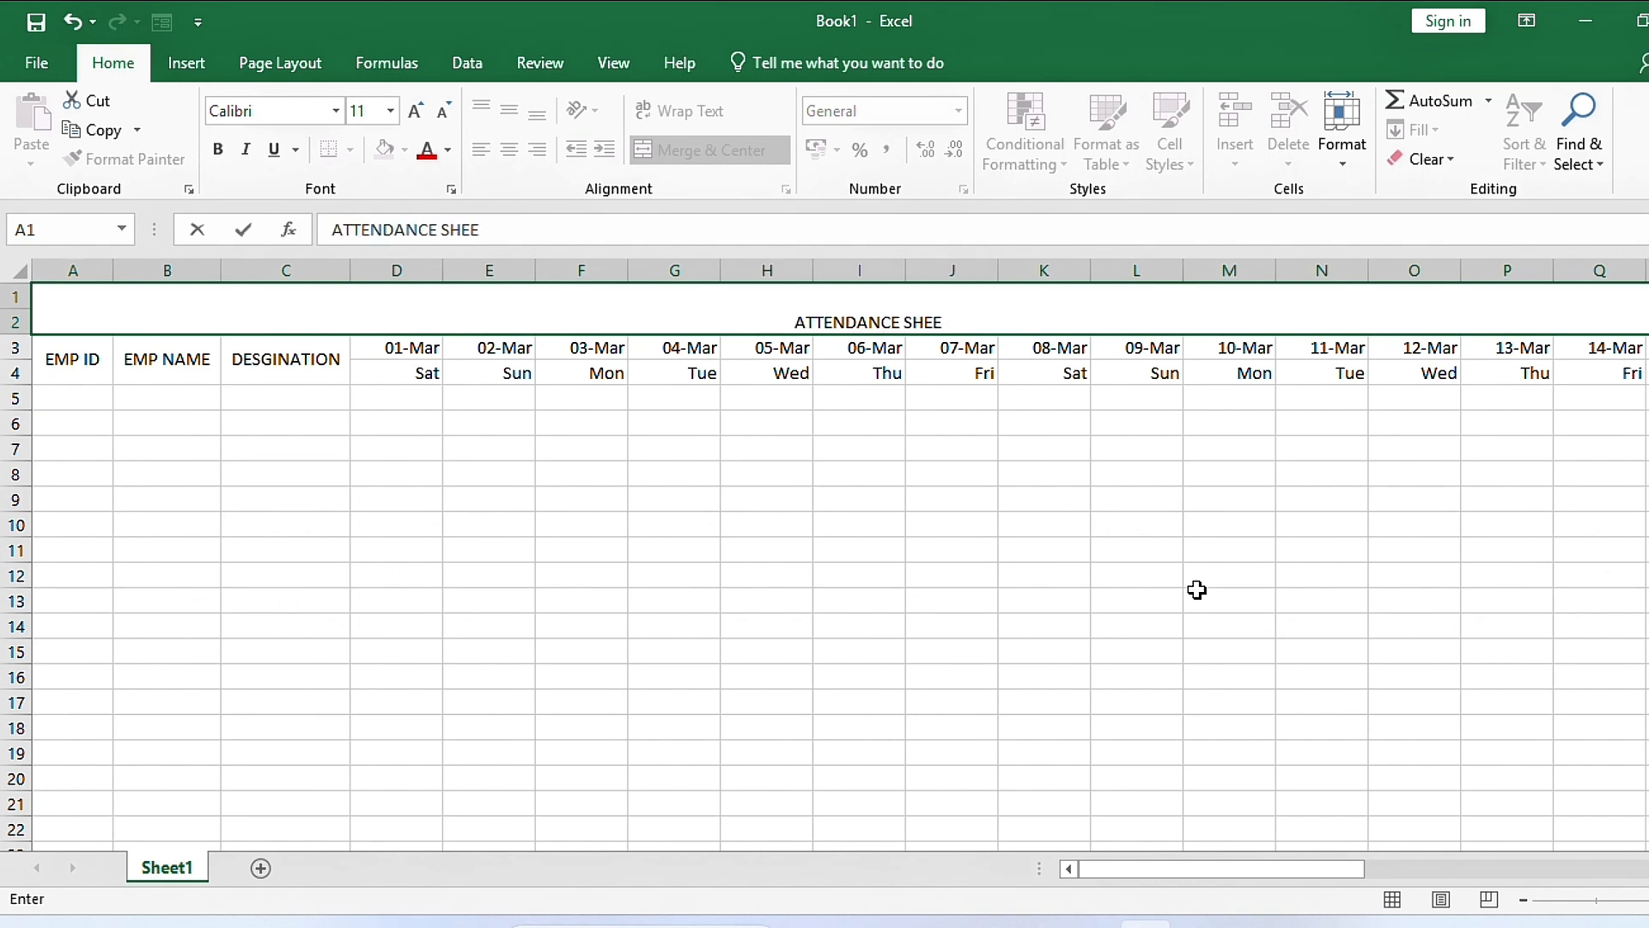
{"action": "type", "text": "T IN EXCEL"}
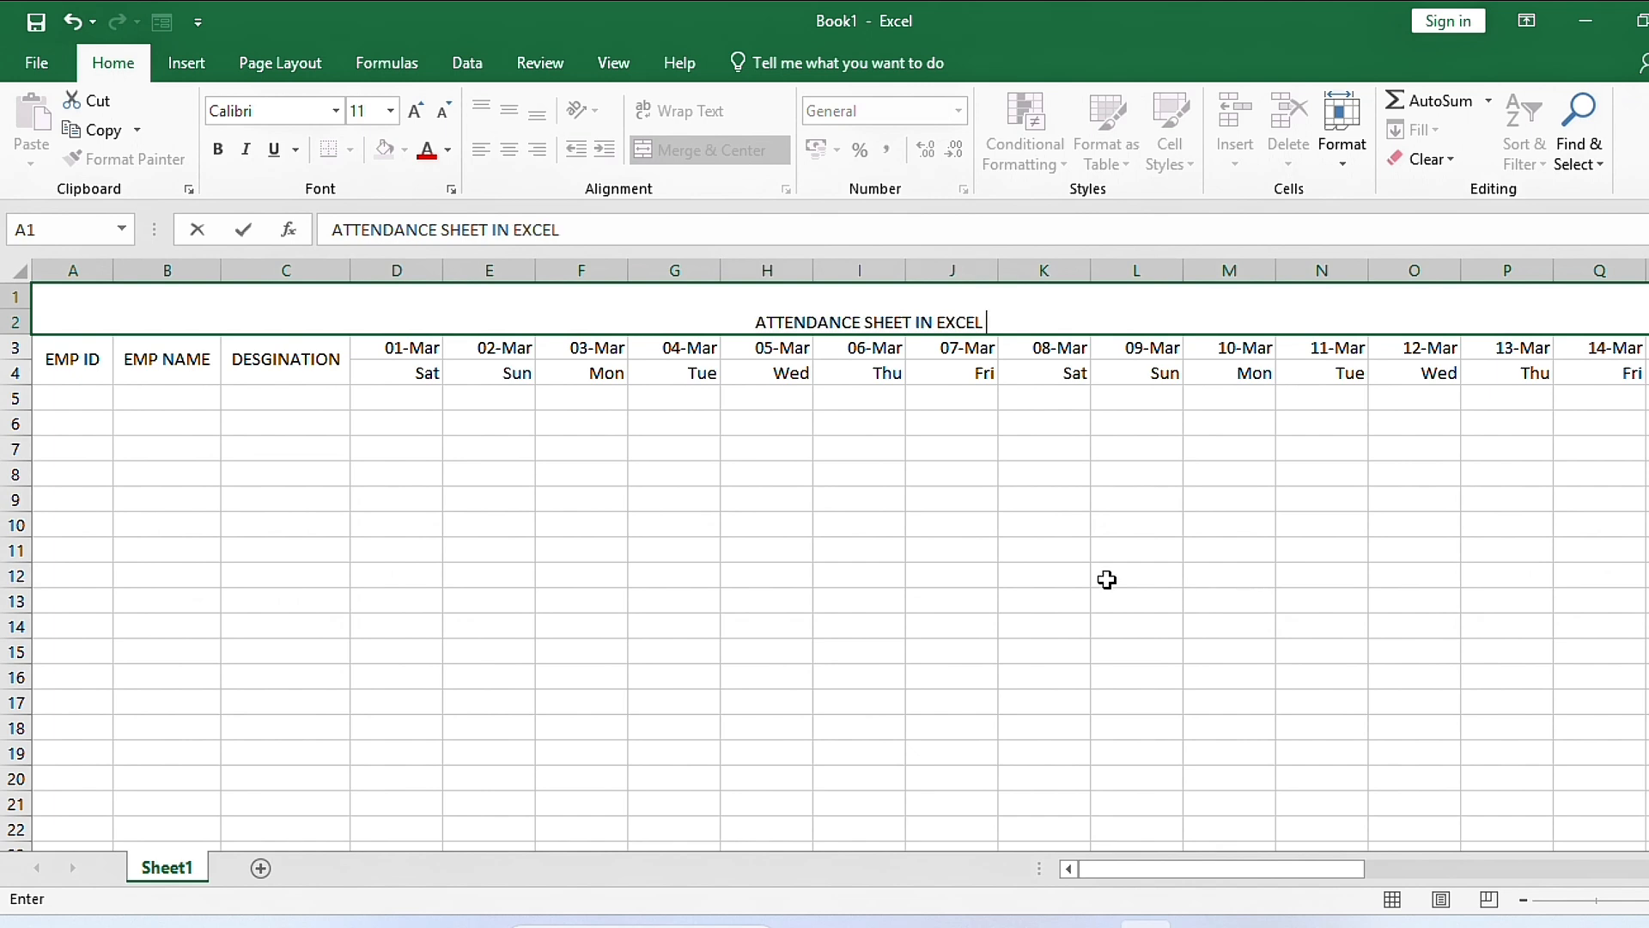
{"action": "left_click", "coordinate": [415, 112]}
{"action": "left_click", "coordinate": [741, 495]}
{"action": "left_click", "coordinate": [790, 289]}
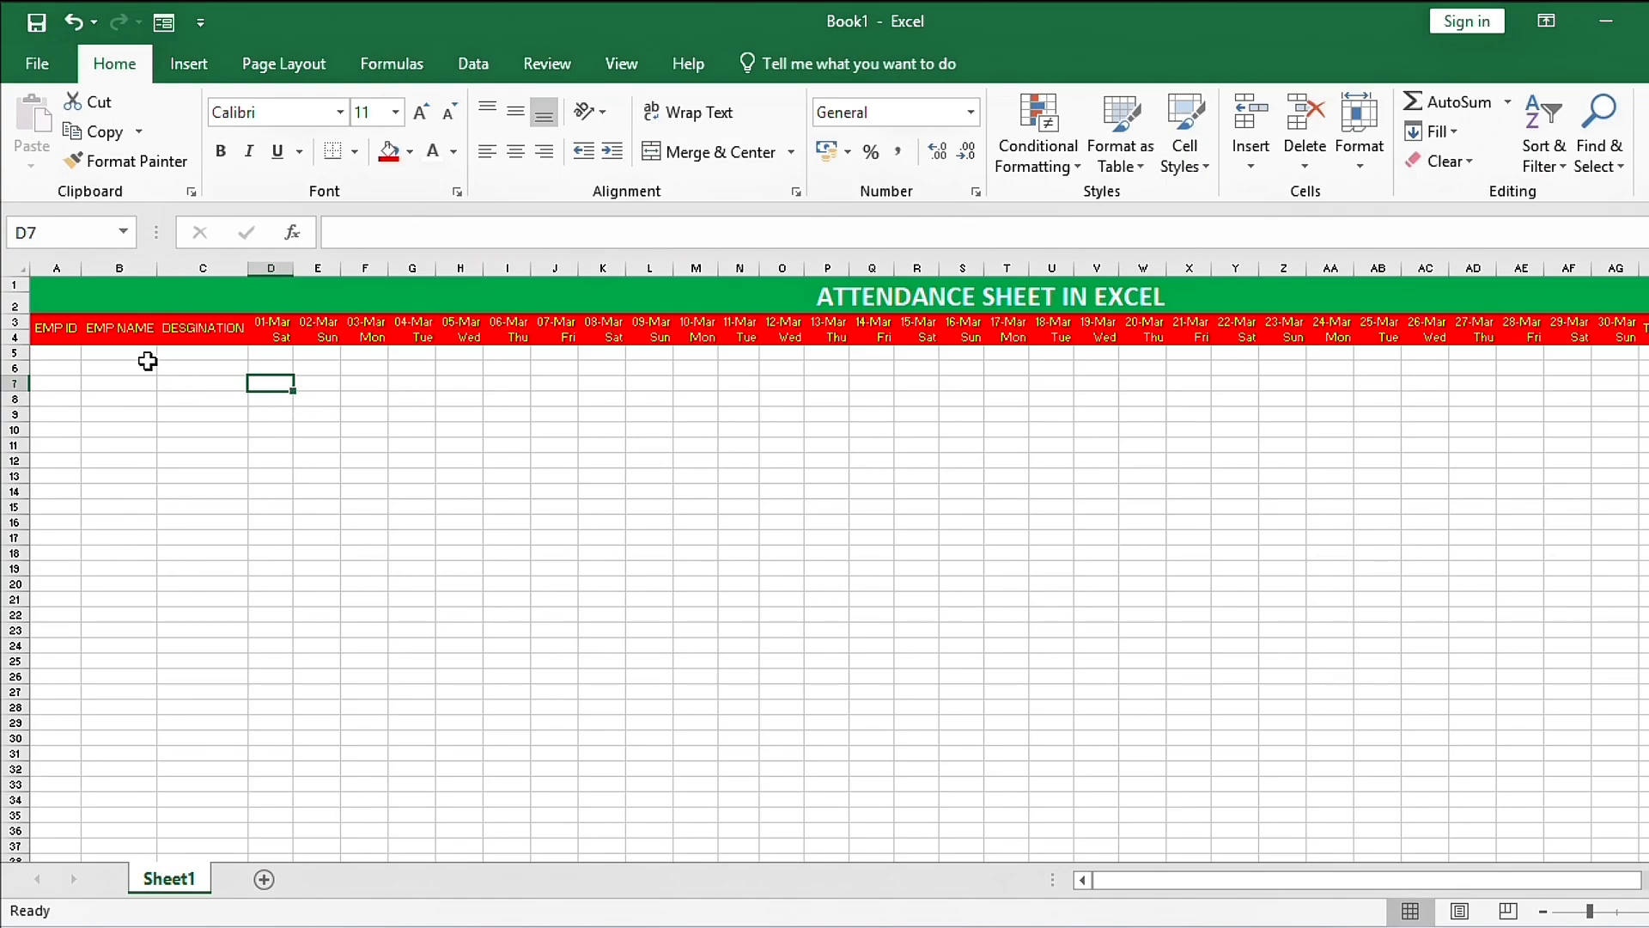
Step: Apply All Borders to the attendance table range A3 to AL20
{"action": "left_click", "coordinate": [147, 364]}
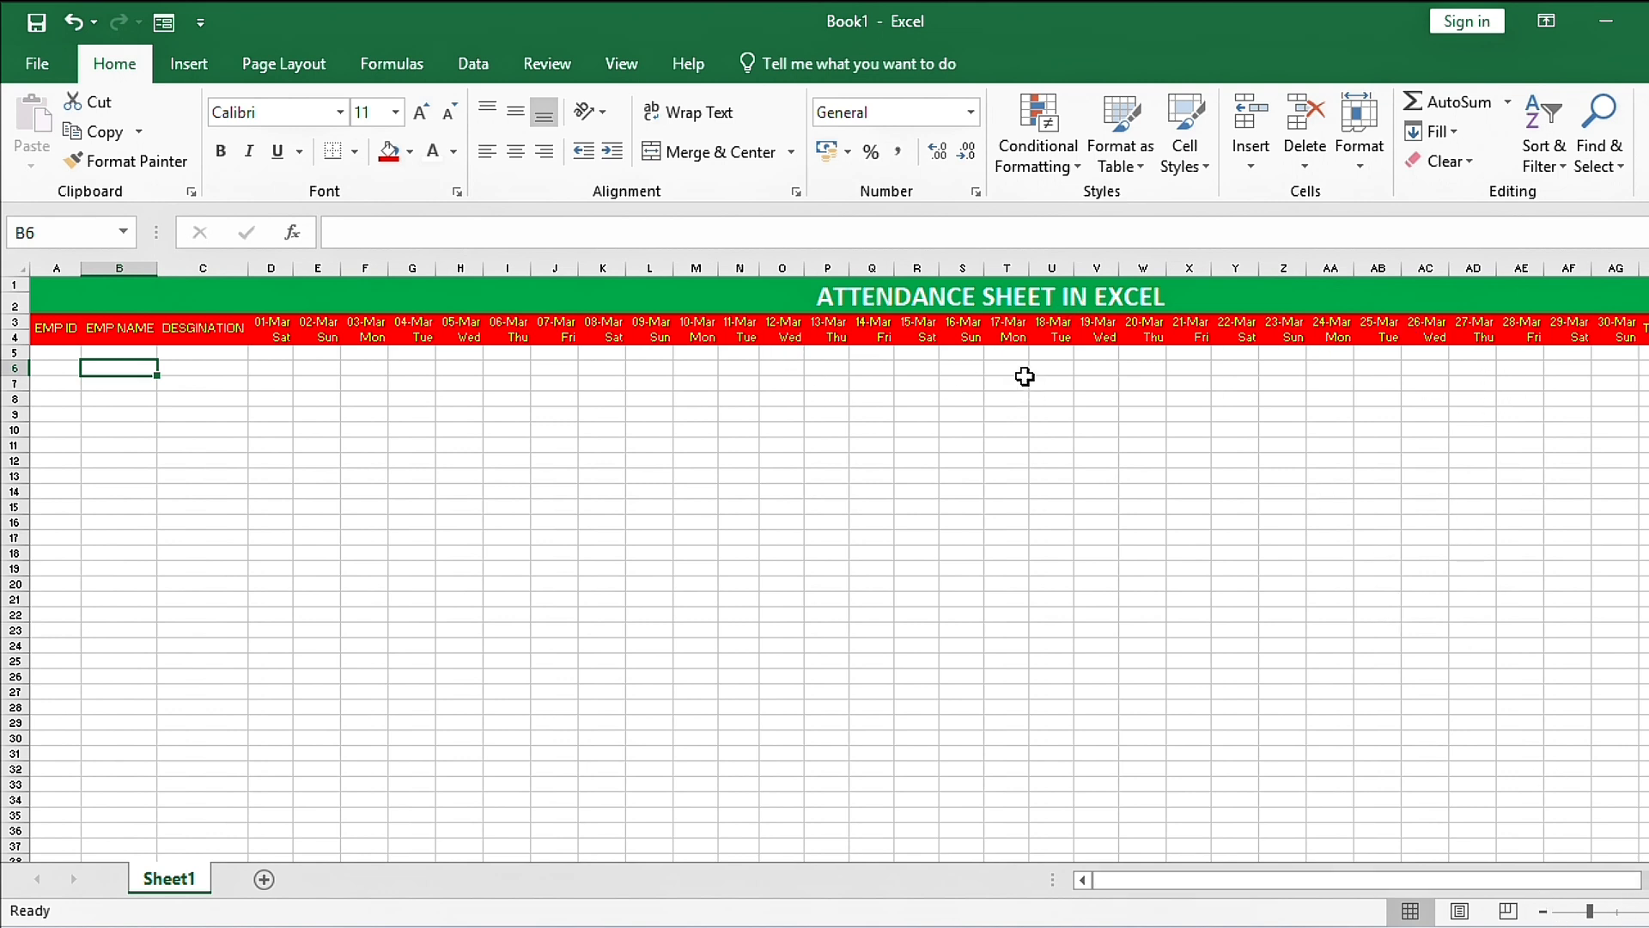
{"action": "left_click_drag", "start_coordinate": [58, 326], "coordinate": [317, 416]}
{"action": "left_click_drag", "start_coordinate": [446, 402], "coordinate": [1495, 581]}
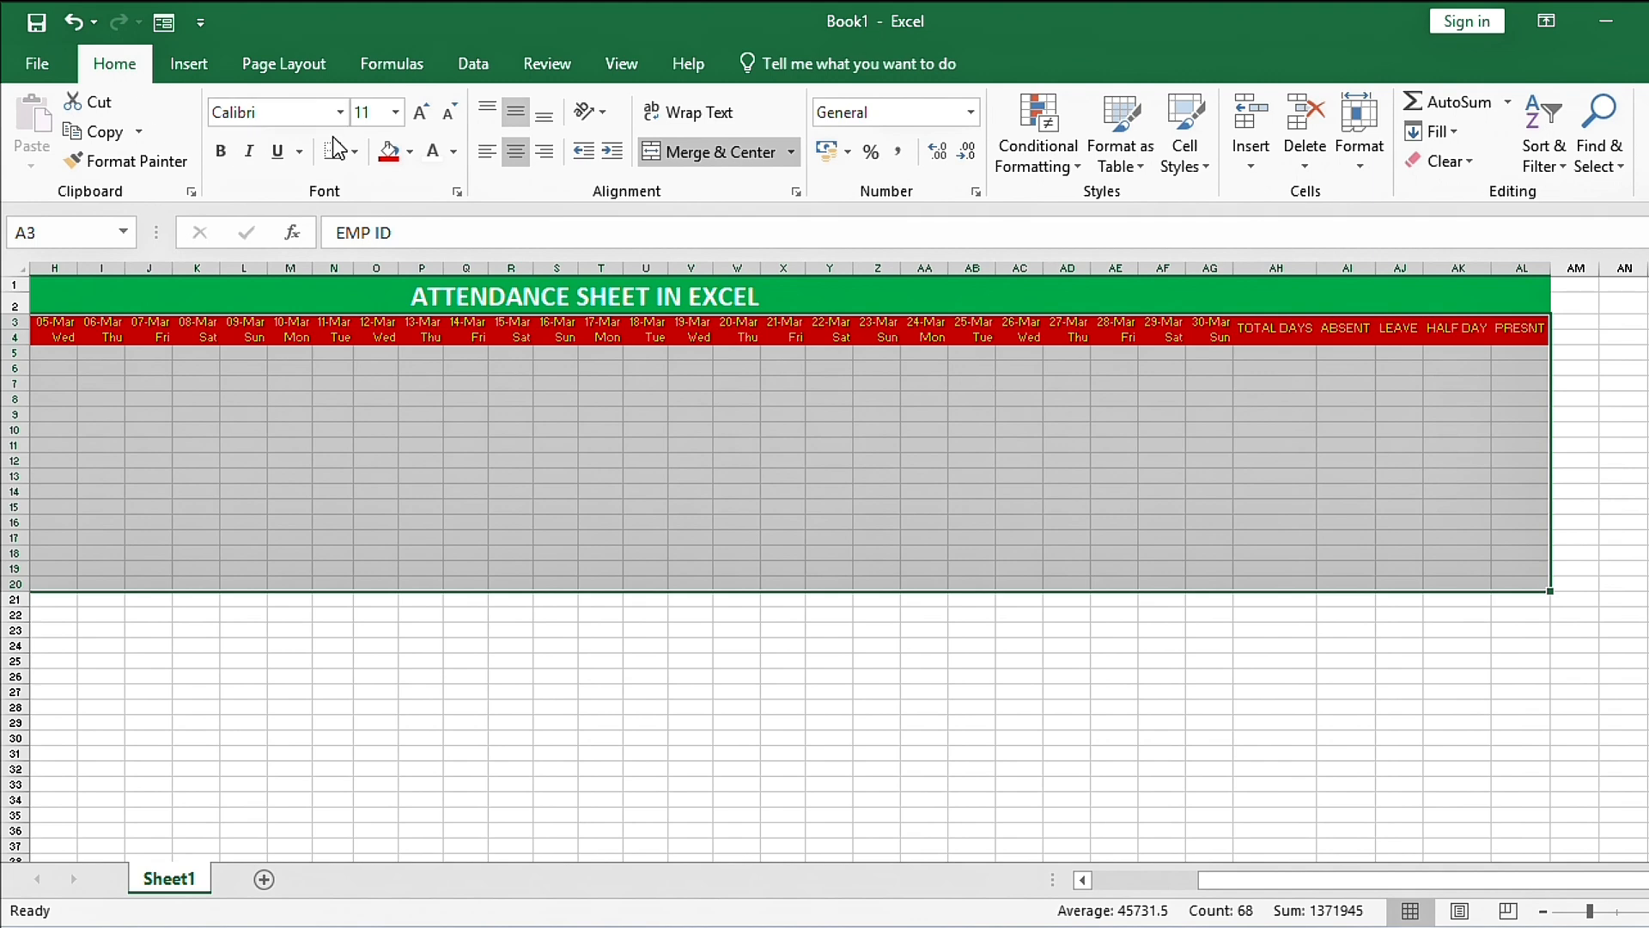
{"action": "left_click", "coordinate": [354, 151]}
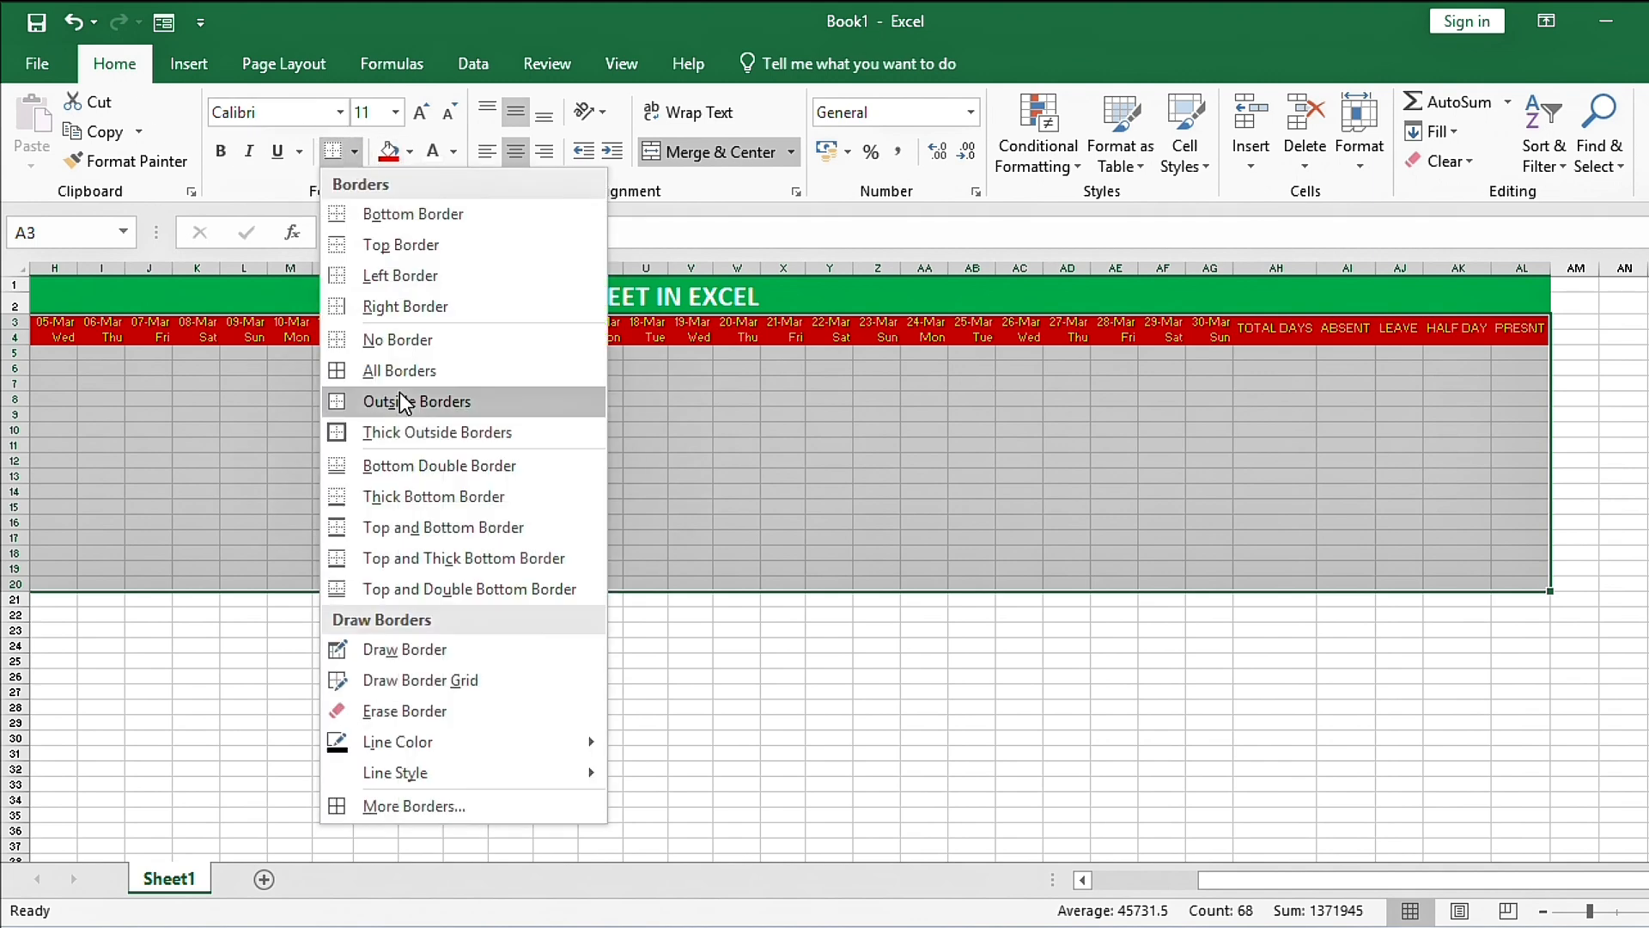
{"action": "left_click", "coordinate": [394, 370]}
{"action": "scroll", "coordinate": [393, 372], "scroll_direction": "left", "scroll_amount": 3}
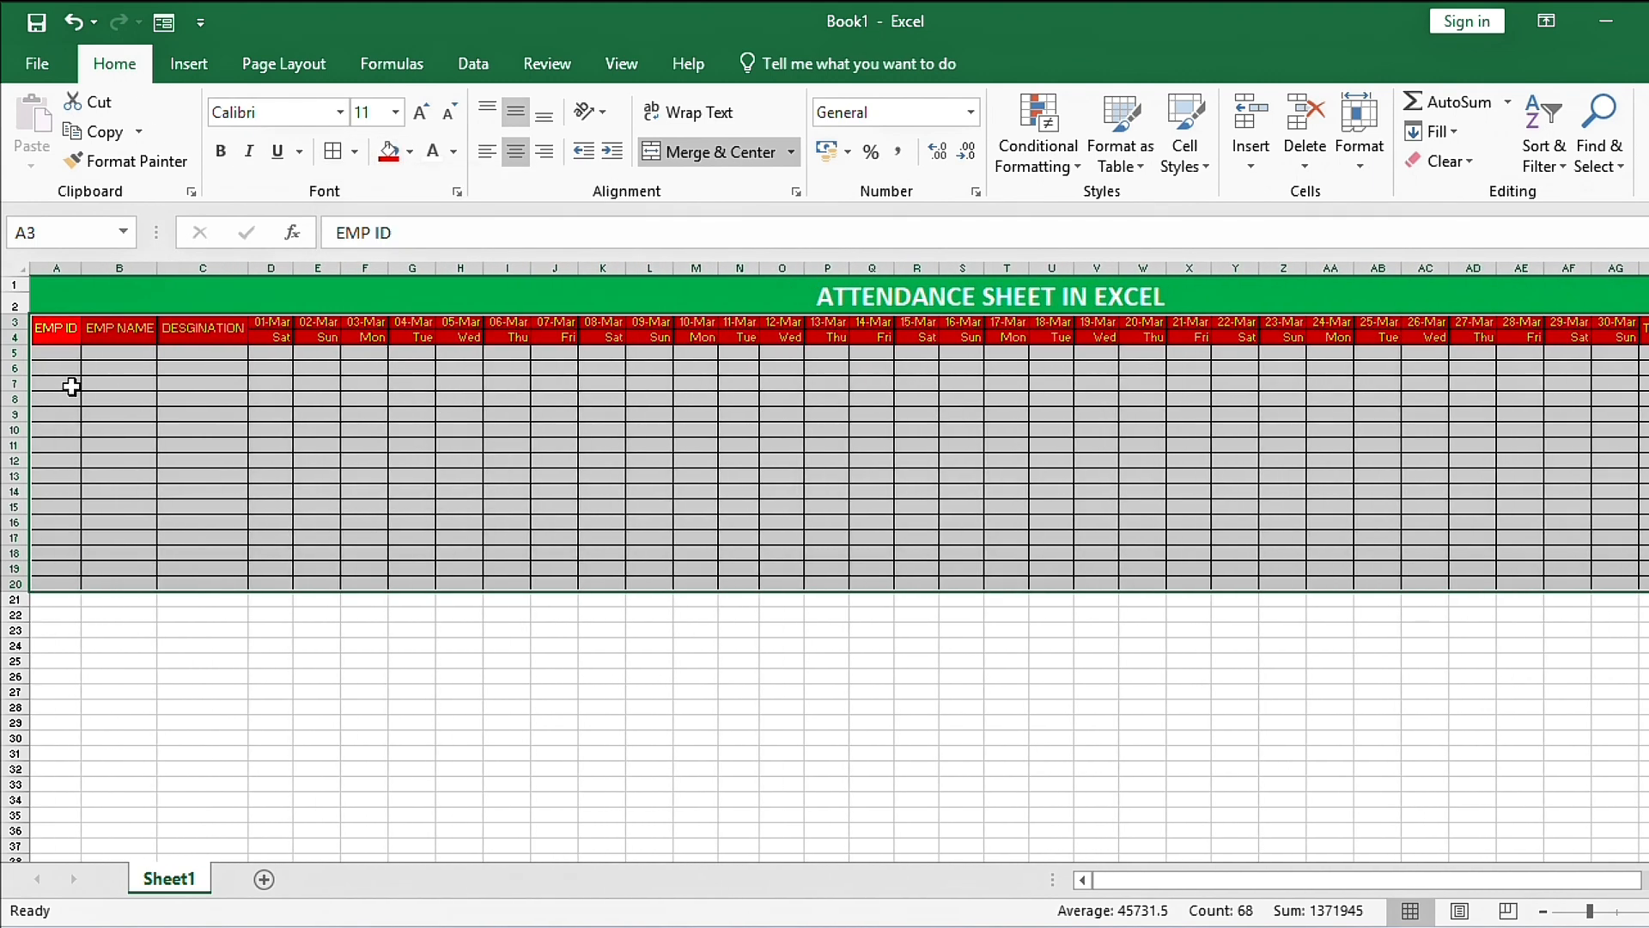
Step: Fill in the first employee's ID and name in A5 and B5, and the designation MANAGER in C5
{"action": "left_click", "coordinate": [63, 365]}
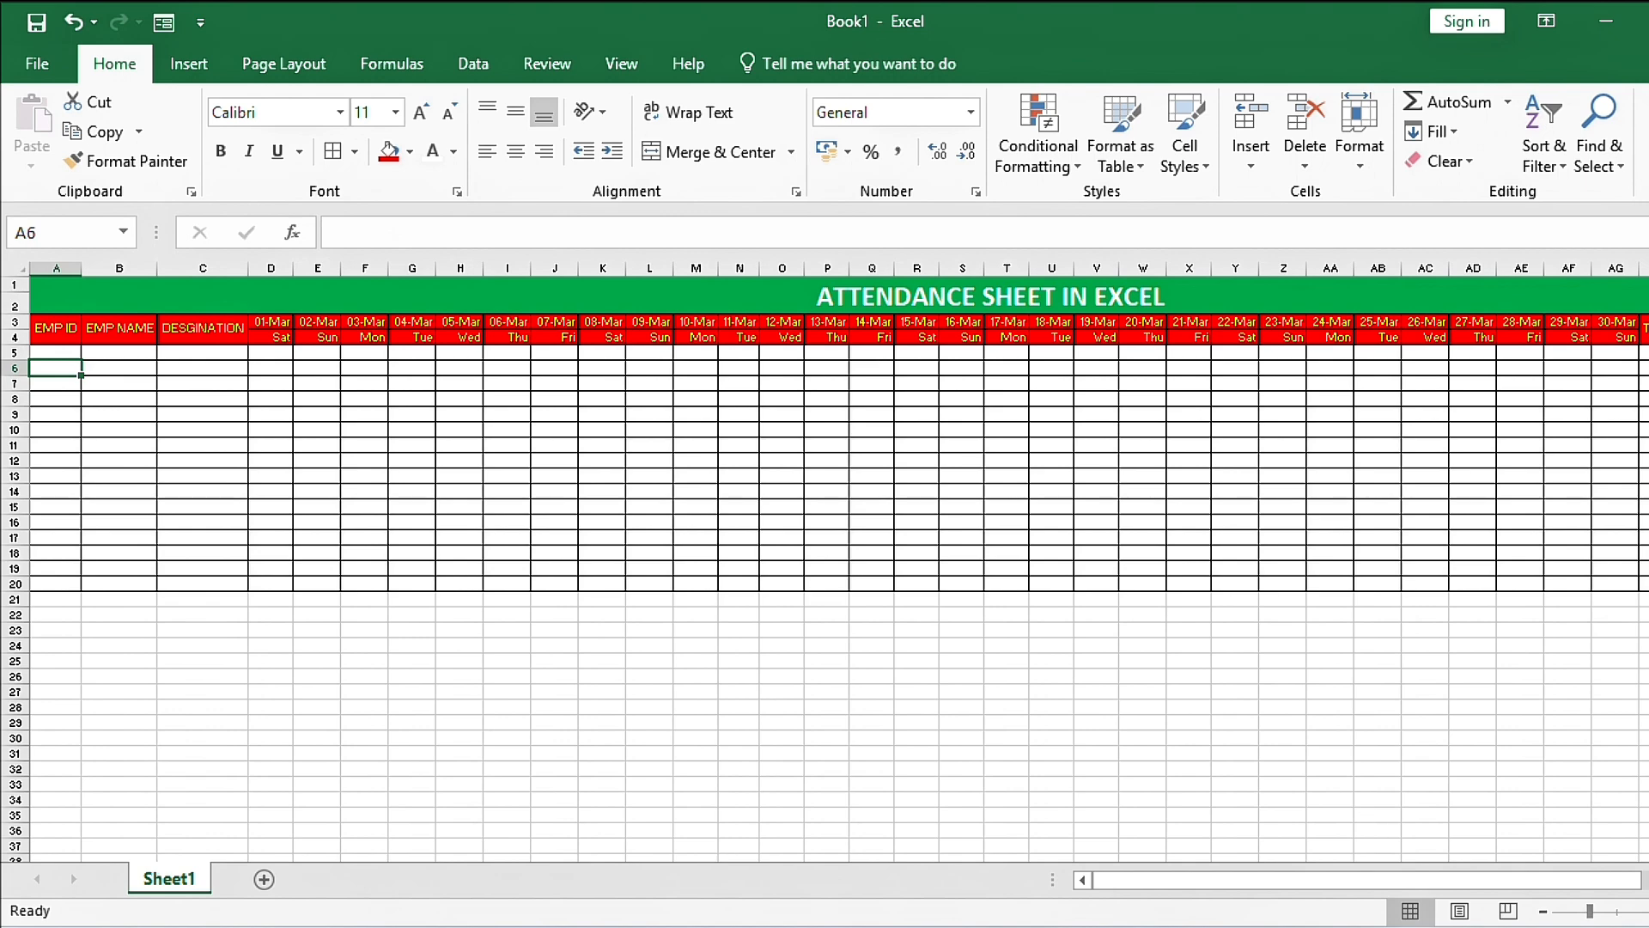
{"action": "left_click", "coordinate": [1648, 912]}
{"action": "left_click", "coordinate": [1648, 912]}
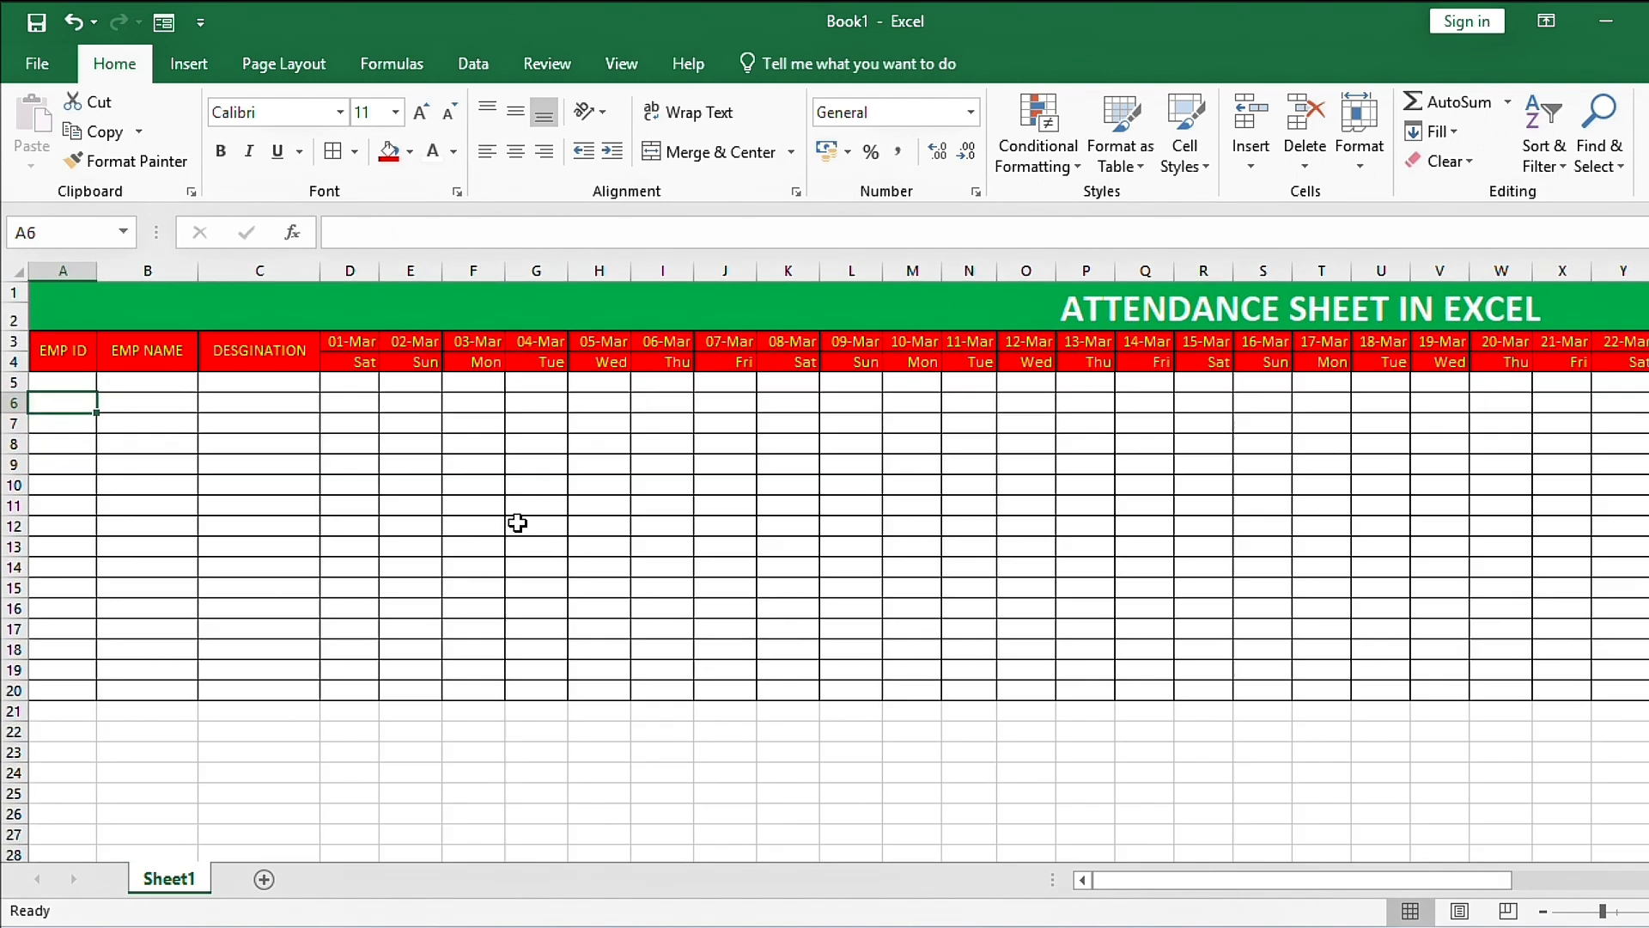
{"action": "left_click", "coordinate": [77, 383]}
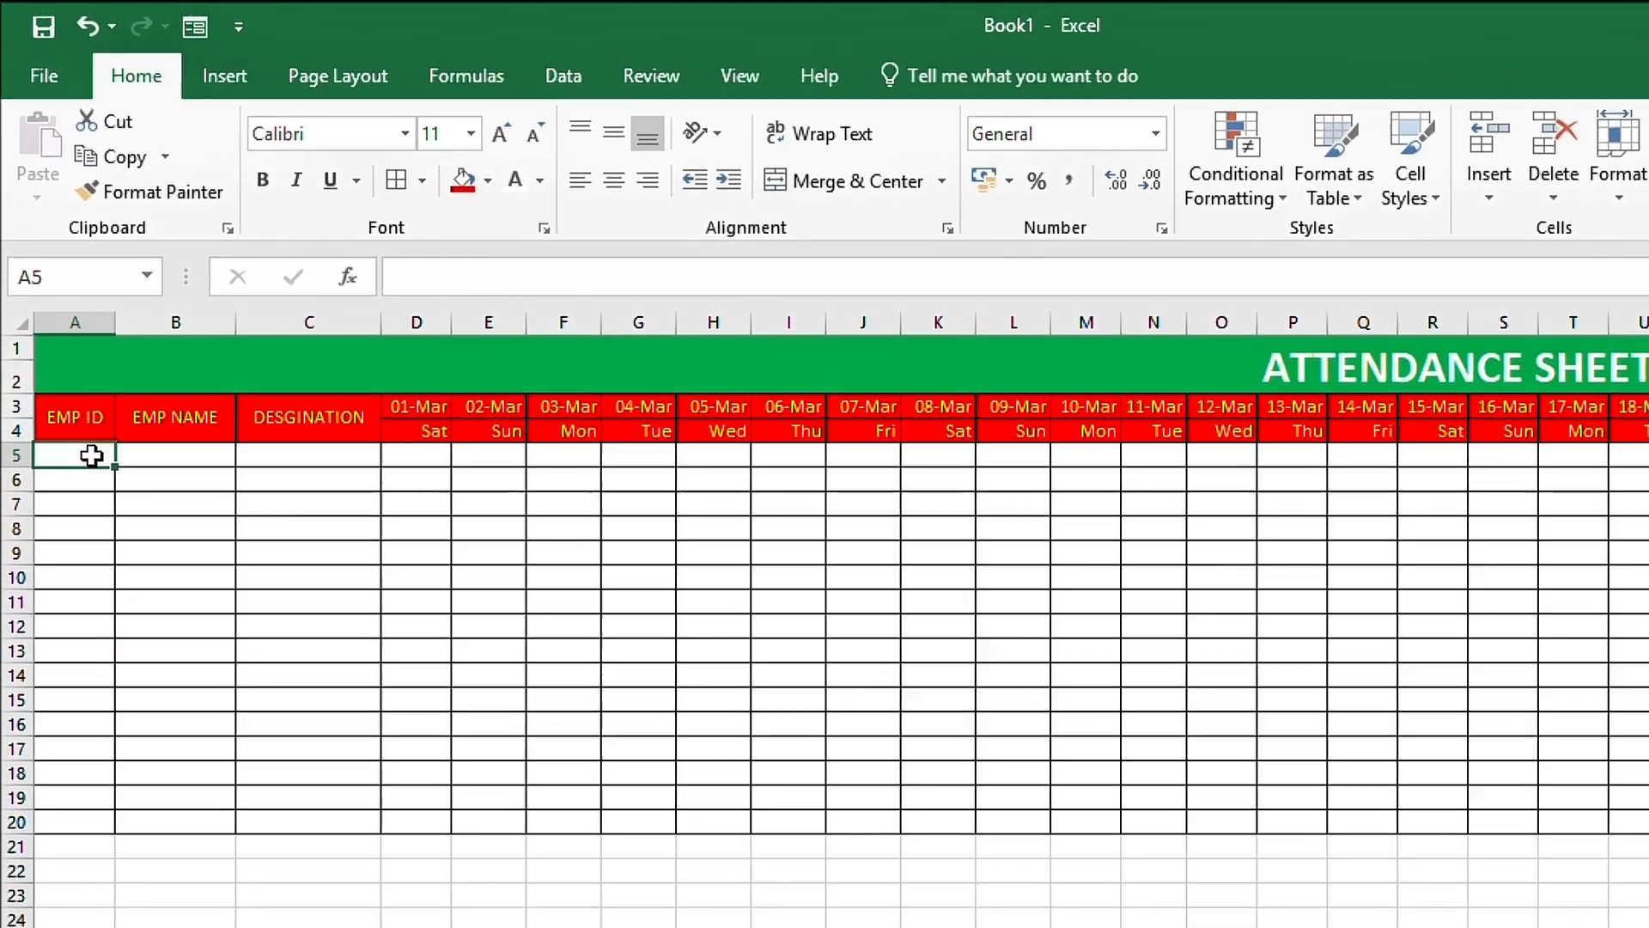
{"action": "type", "text": "1001"}
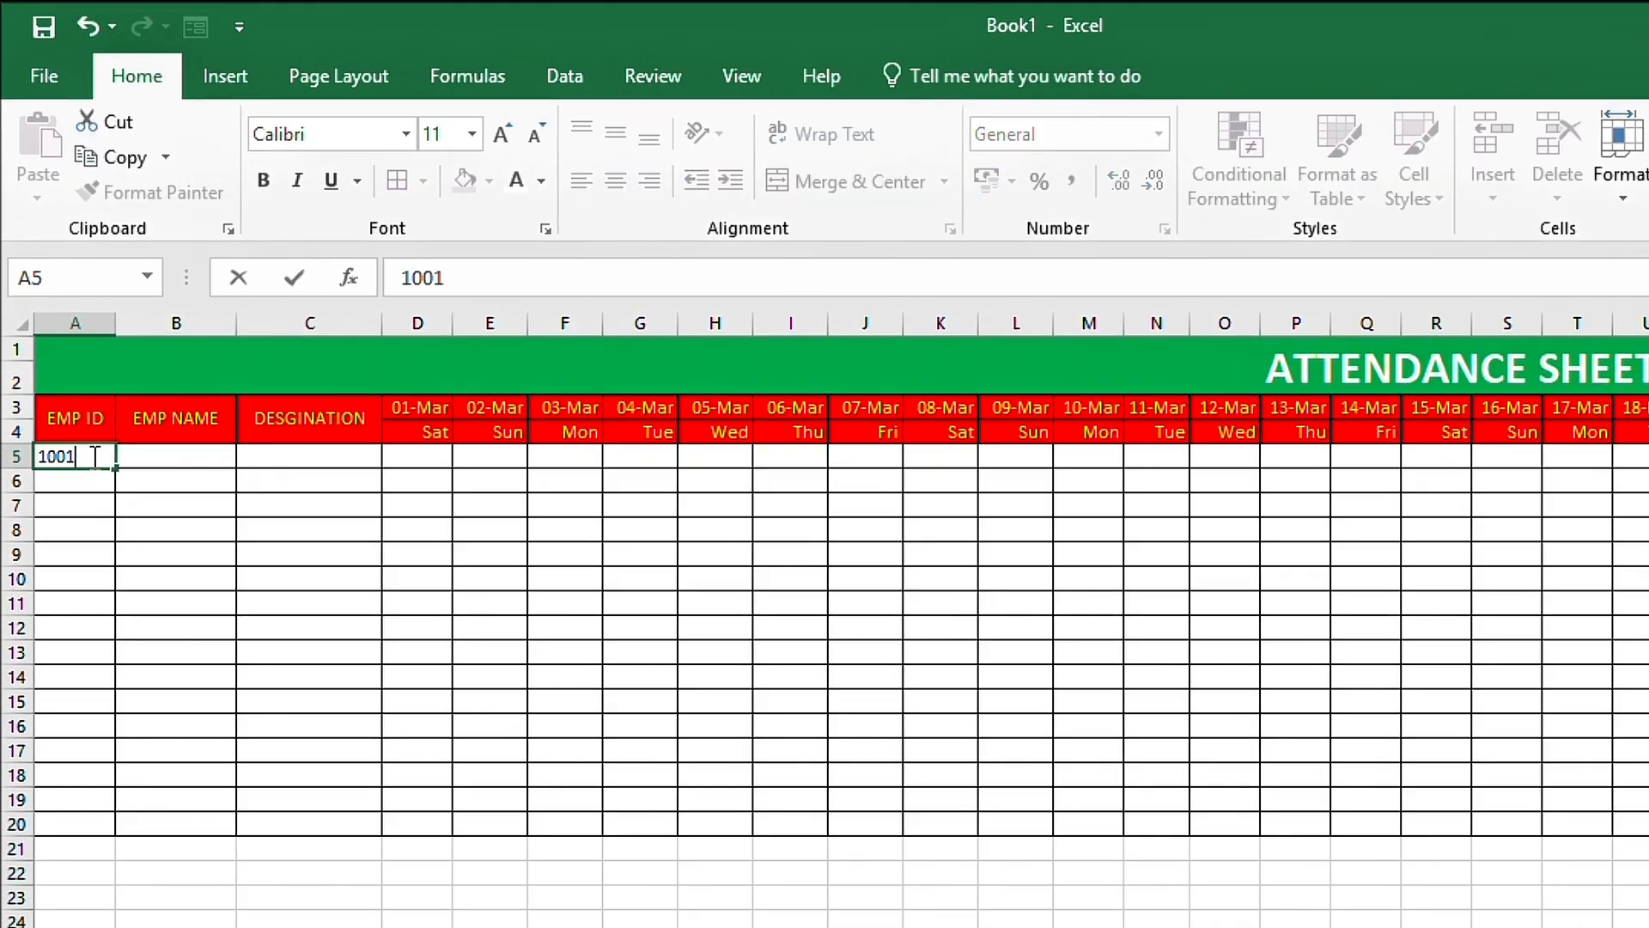
{"action": "key", "text": "Tab"}
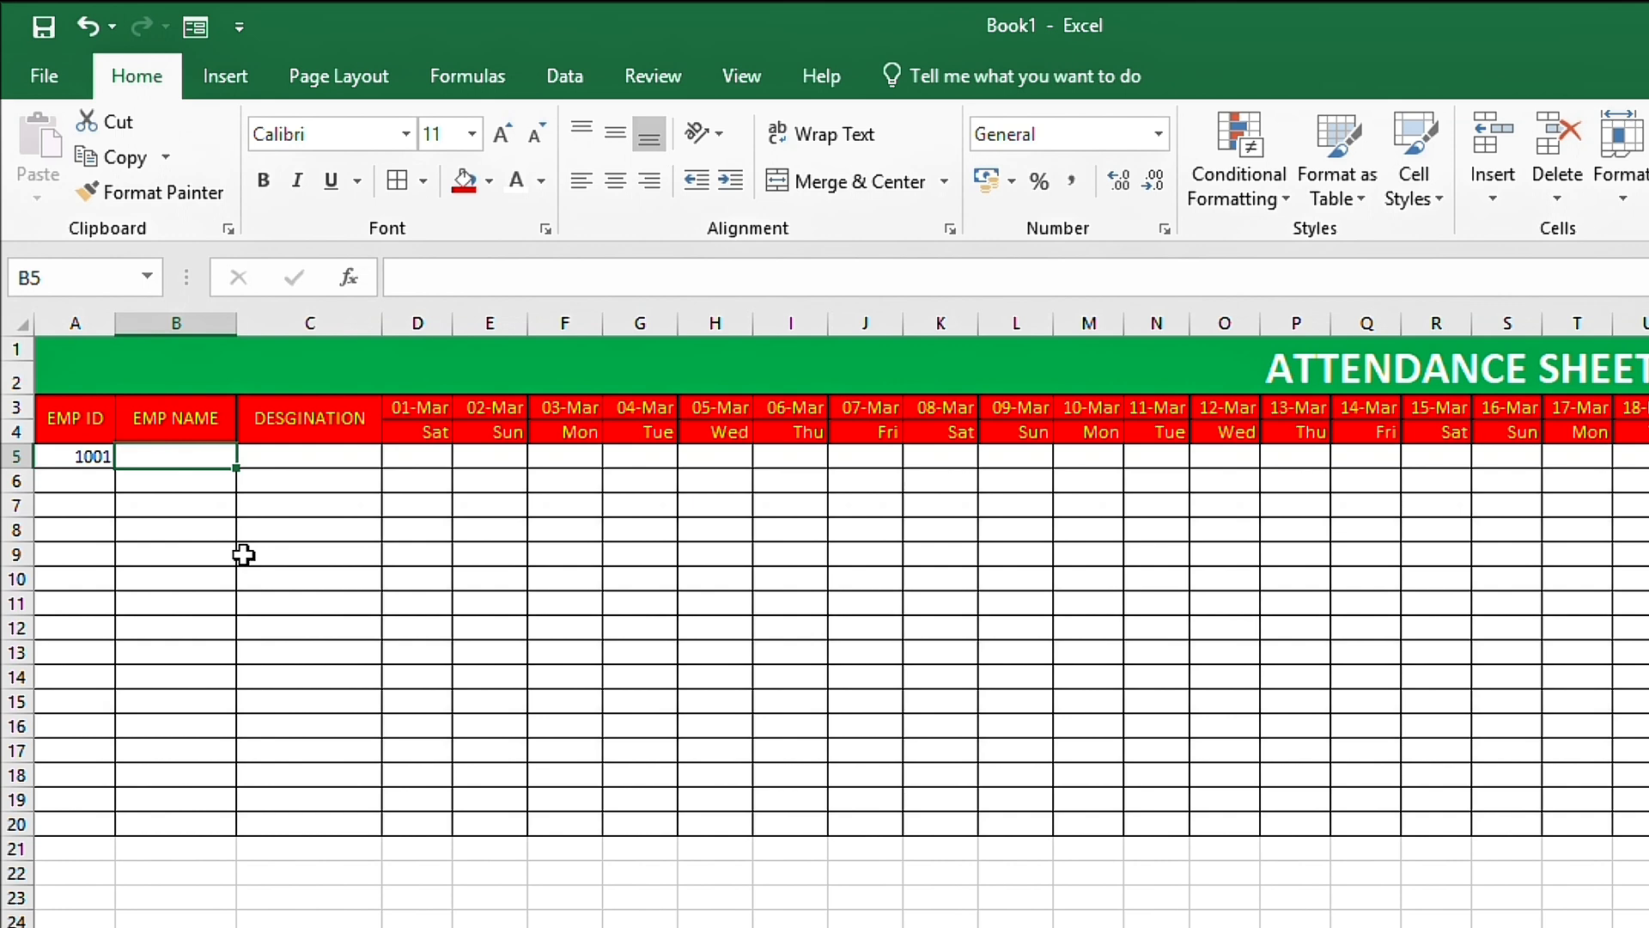
{"action": "type", "text": "MAHESH"}
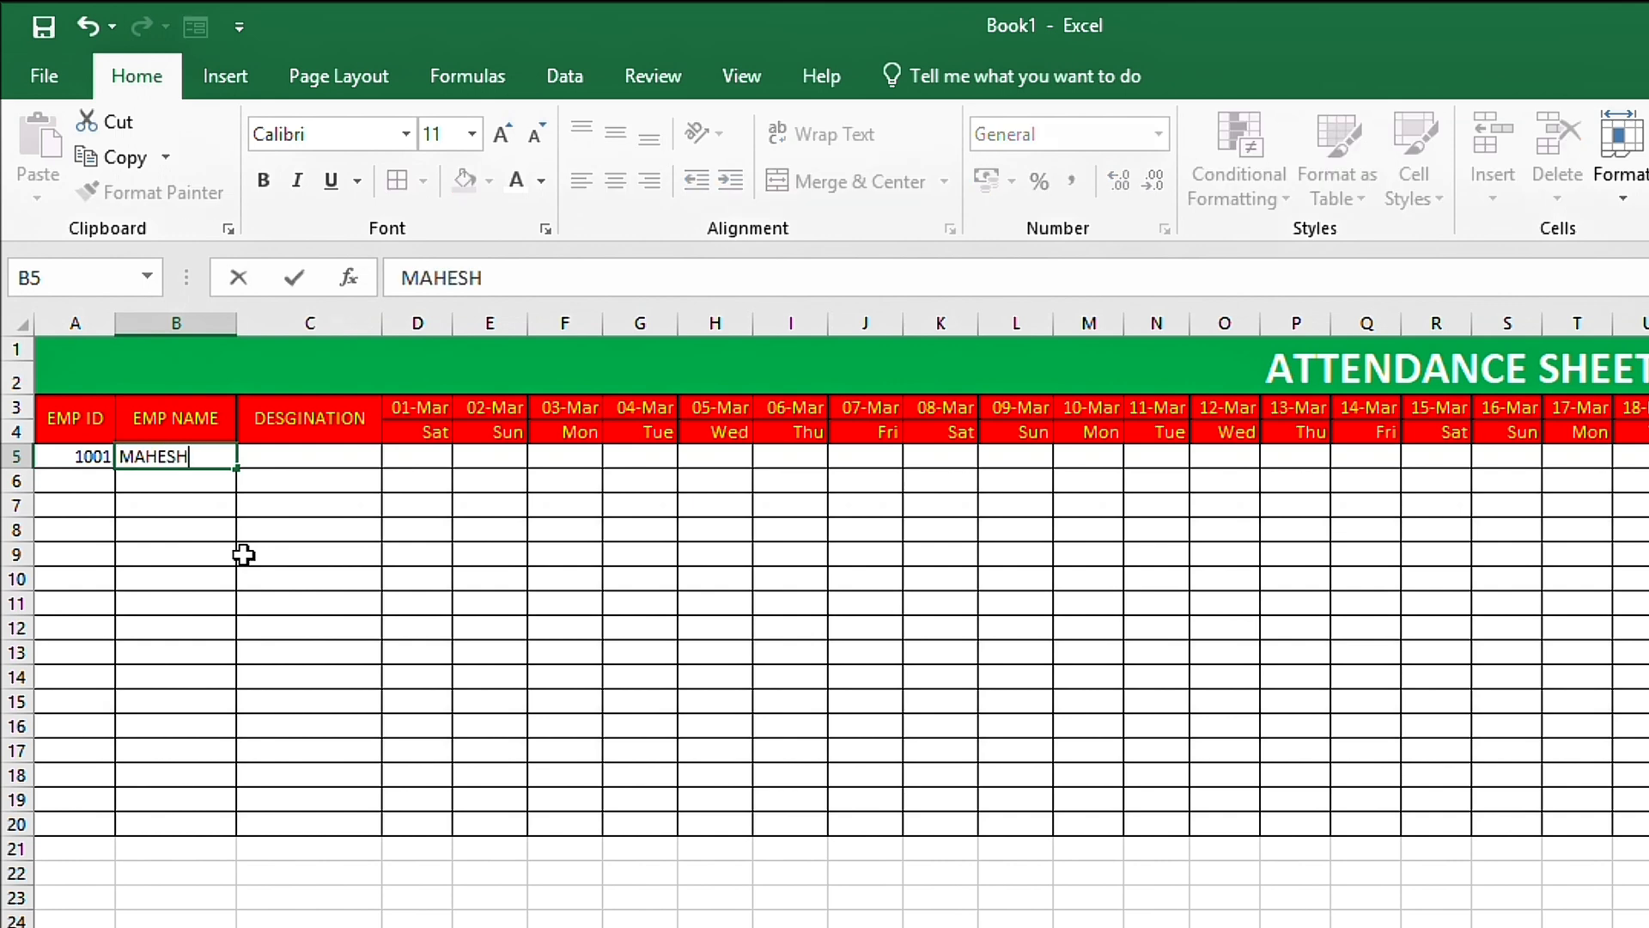
{"action": "key", "text": "Tab"}
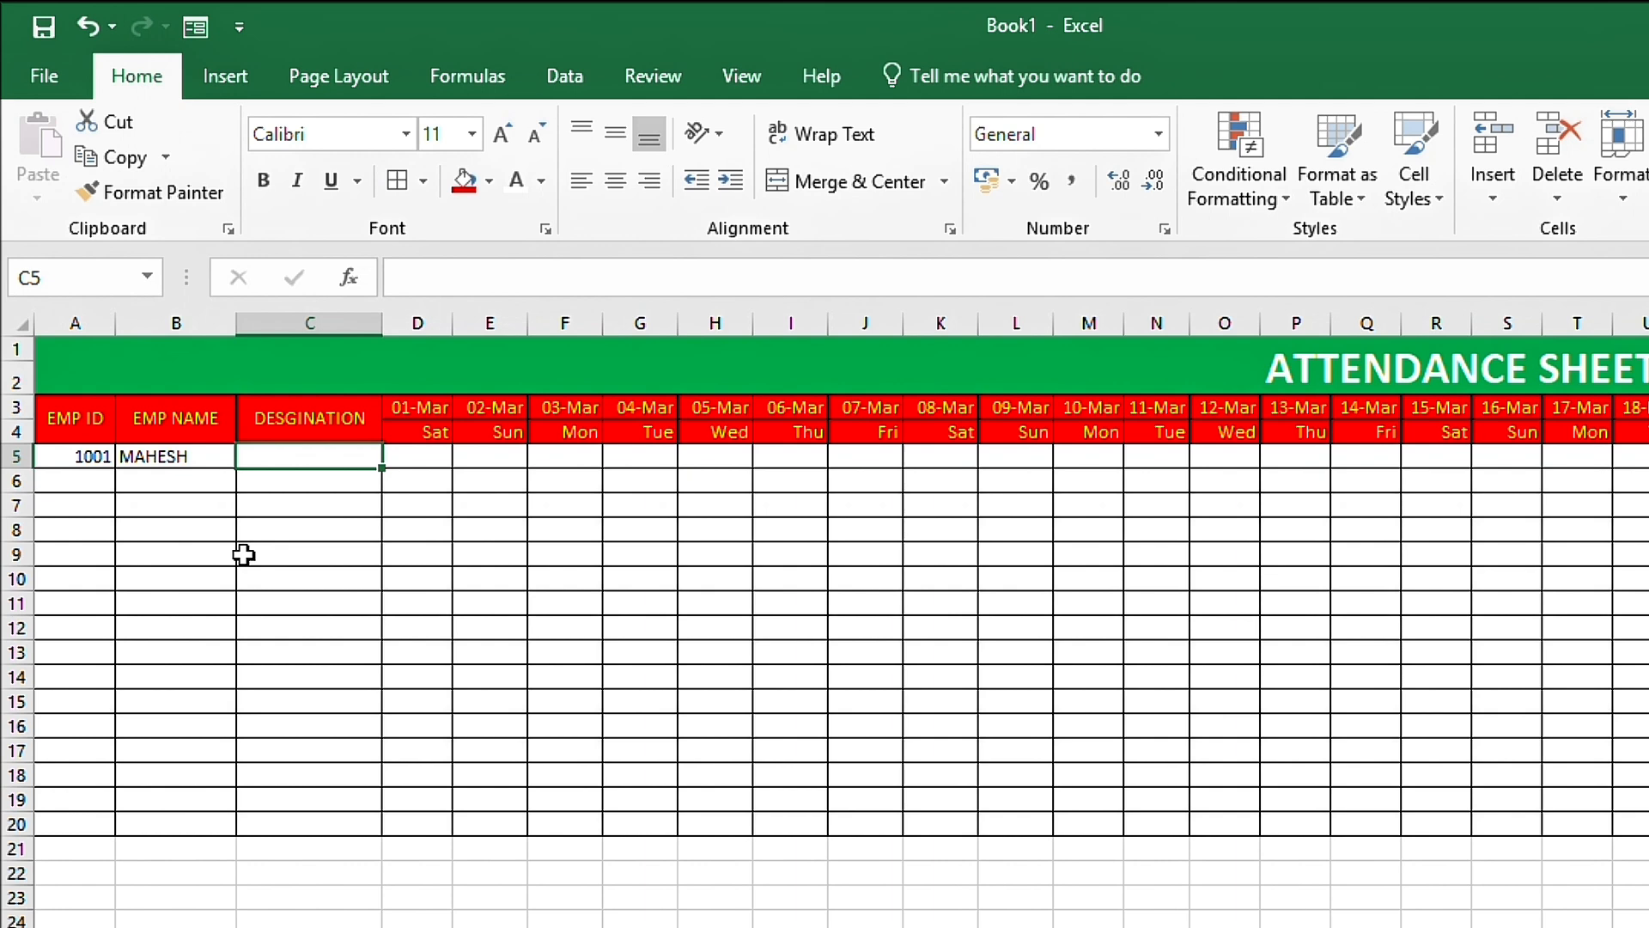
{"action": "type", "text": "MANAGER"}
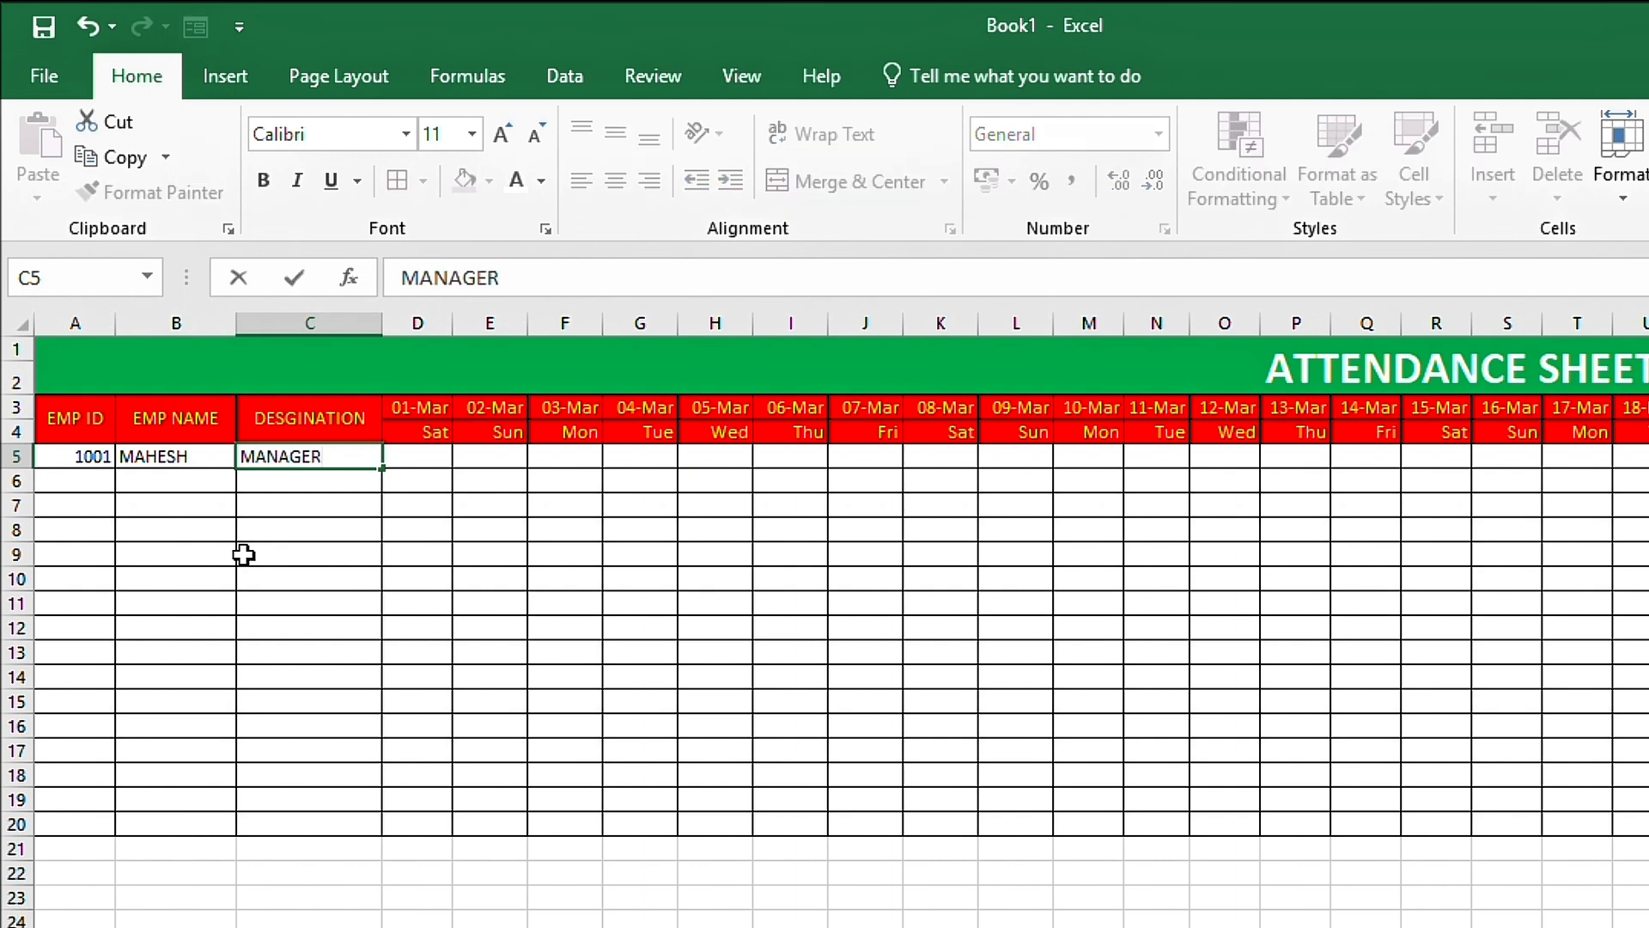
{"action": "key", "text": "Tab"}
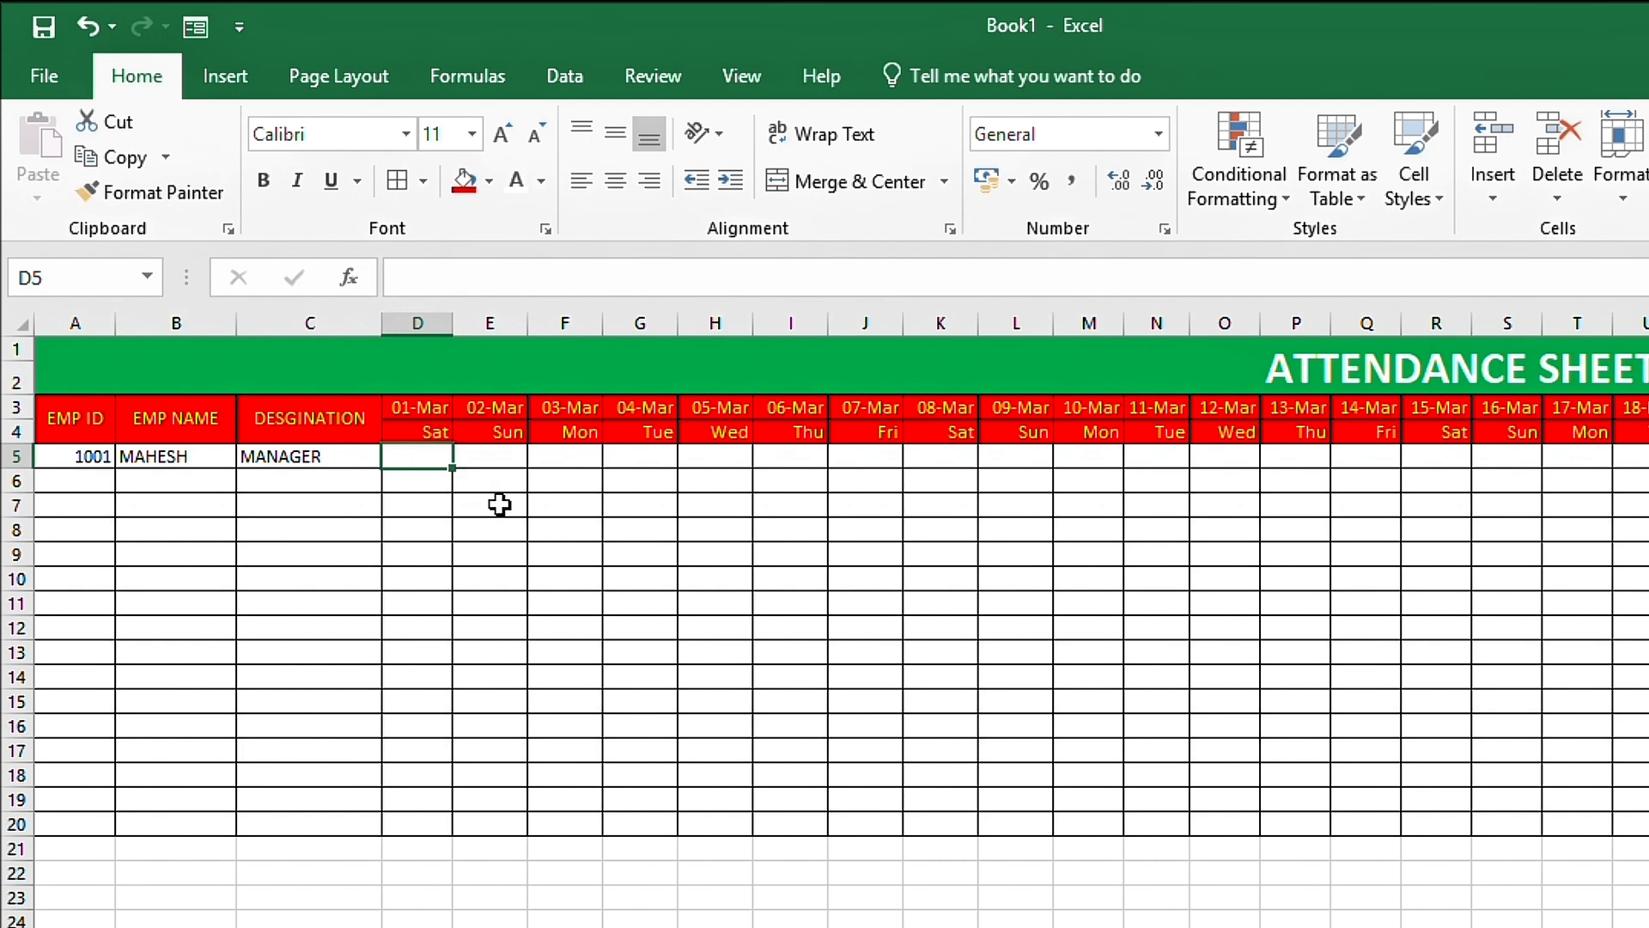
Step: Enter the attendance codes P, A, H and L in cells D5 to G5 for 01-Mar to 04-Mar
{"action": "type", "text": "p"}
{"action": "type", "text": "P"}
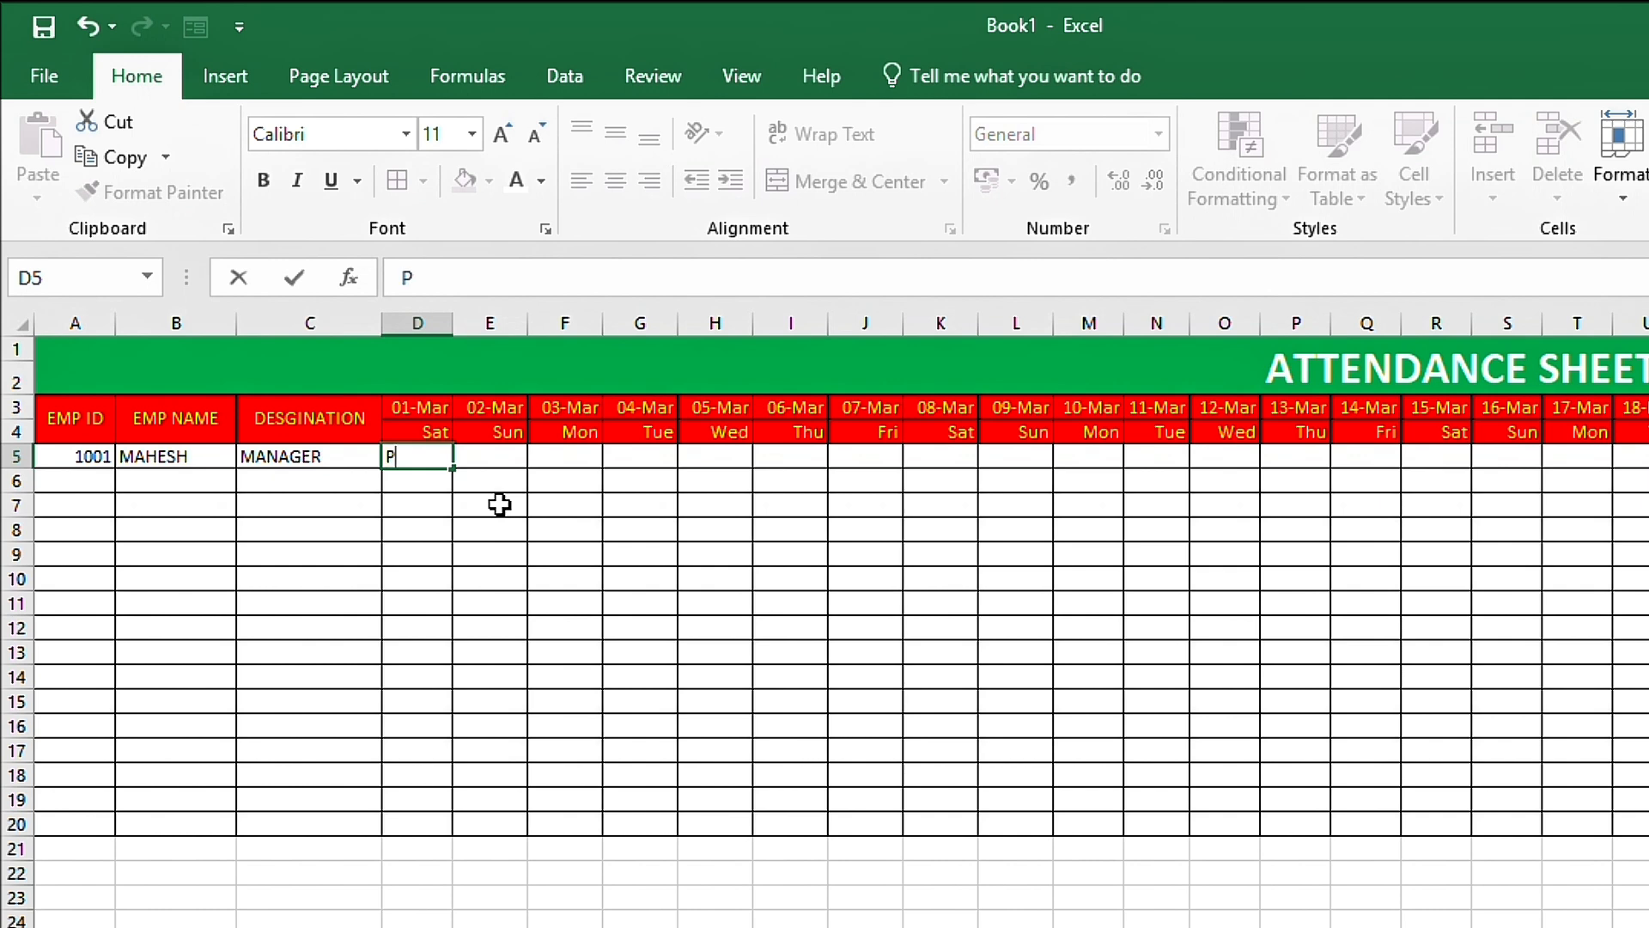
{"action": "key", "text": "Tab"}
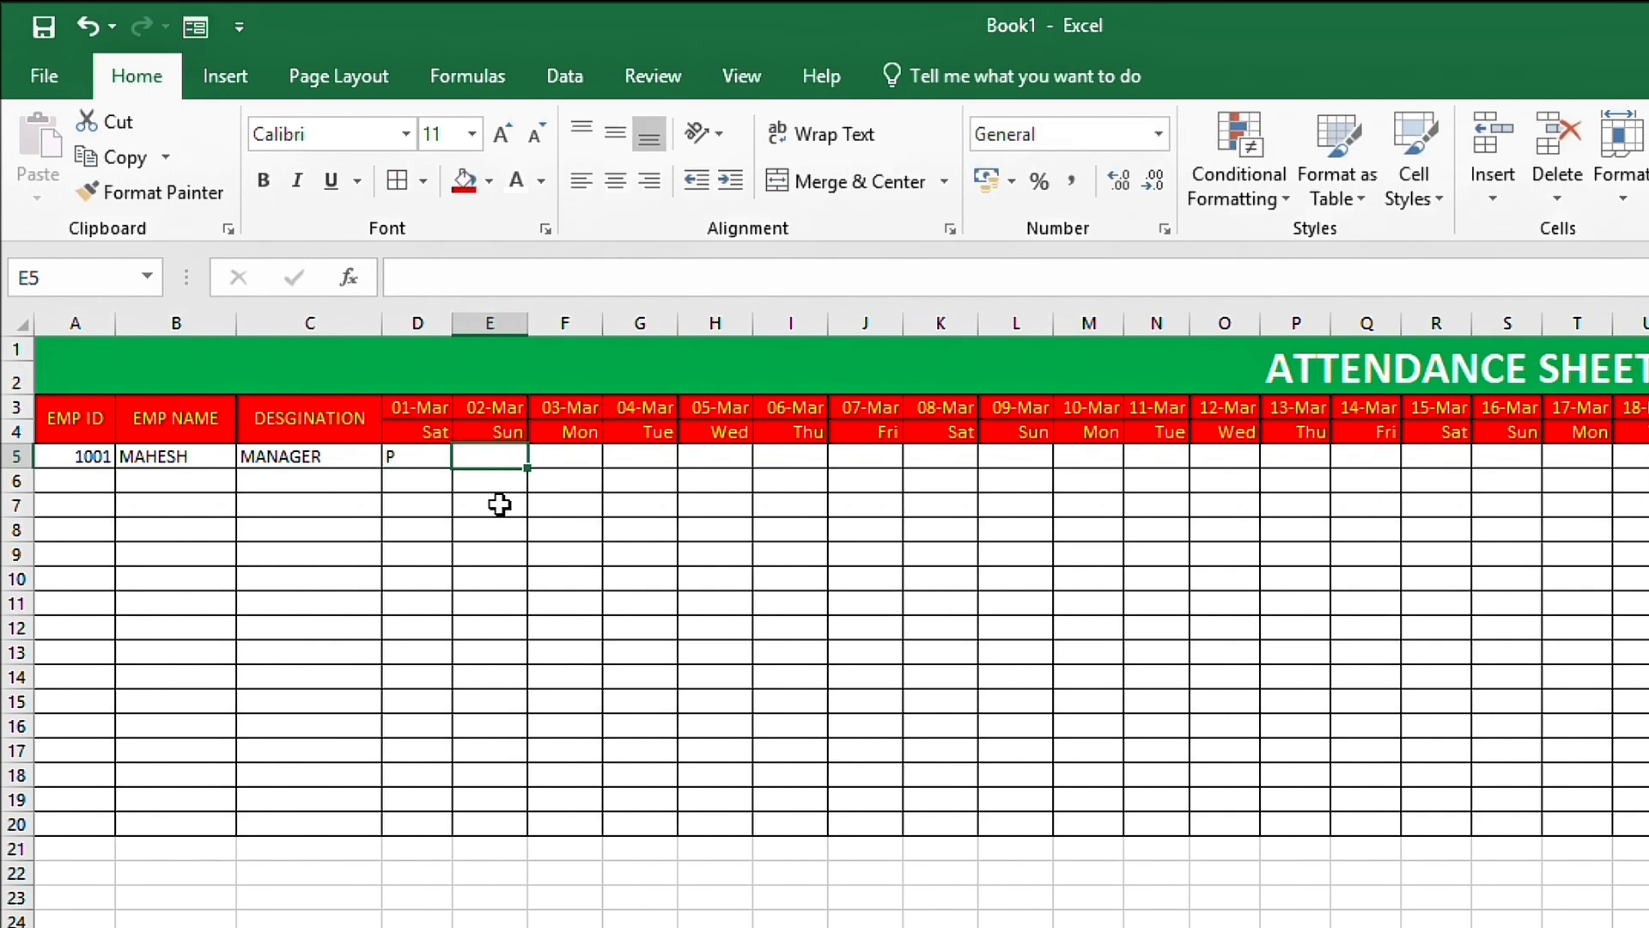
{"action": "type", "text": "A"}
{"action": "key", "text": "Tab"}
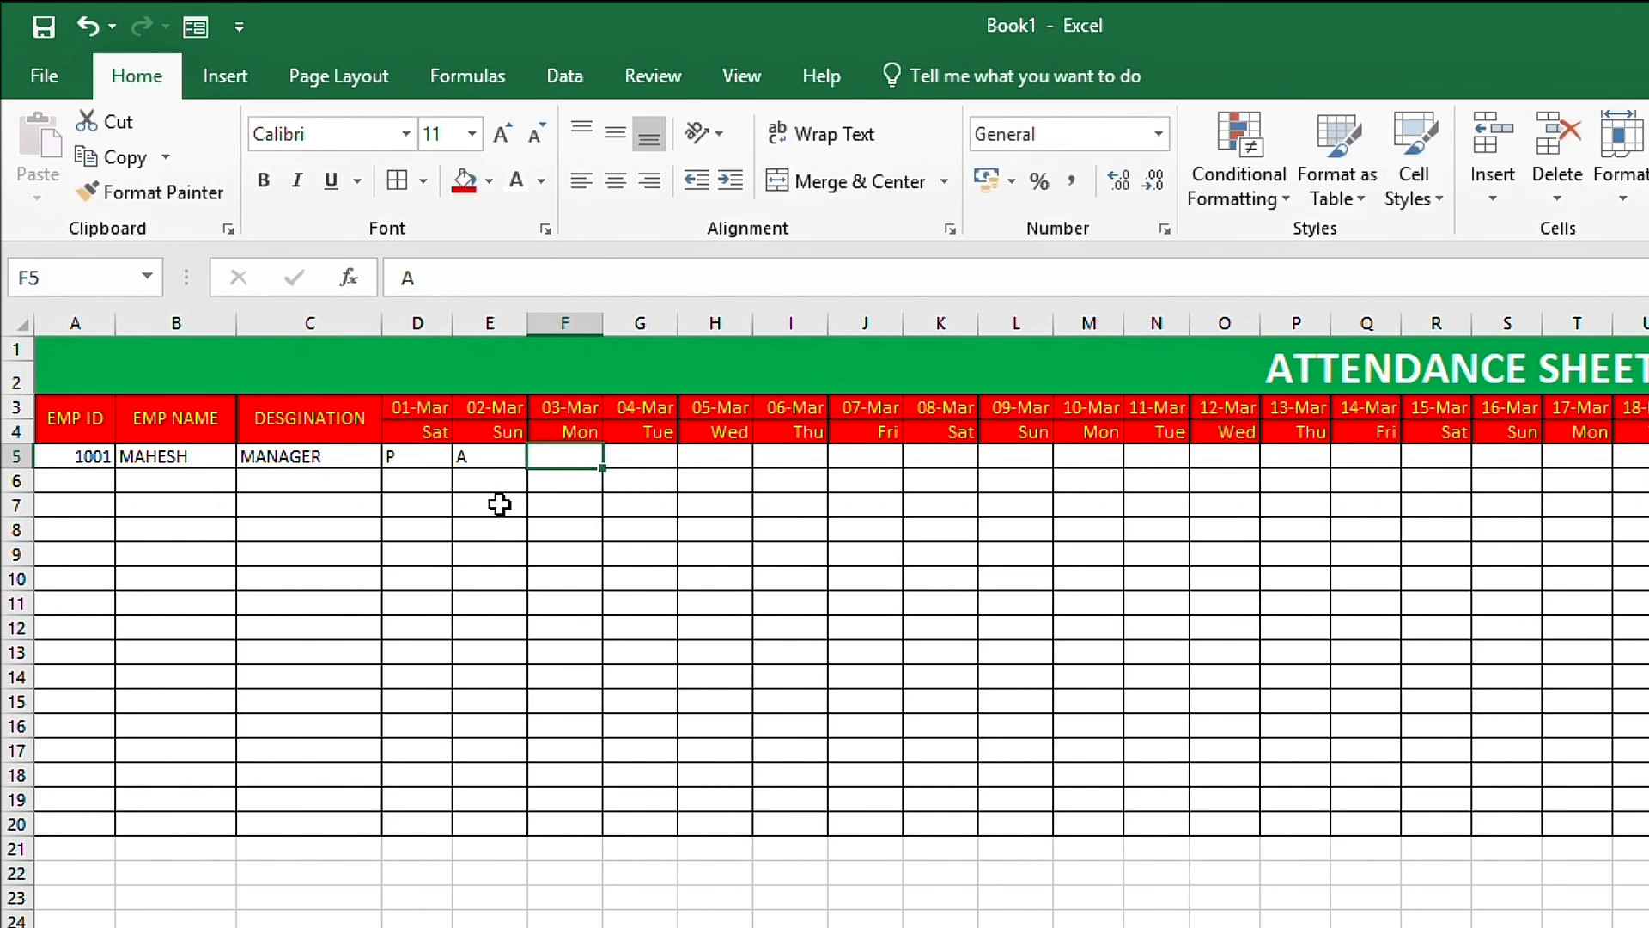
{"action": "type", "text": "H"}
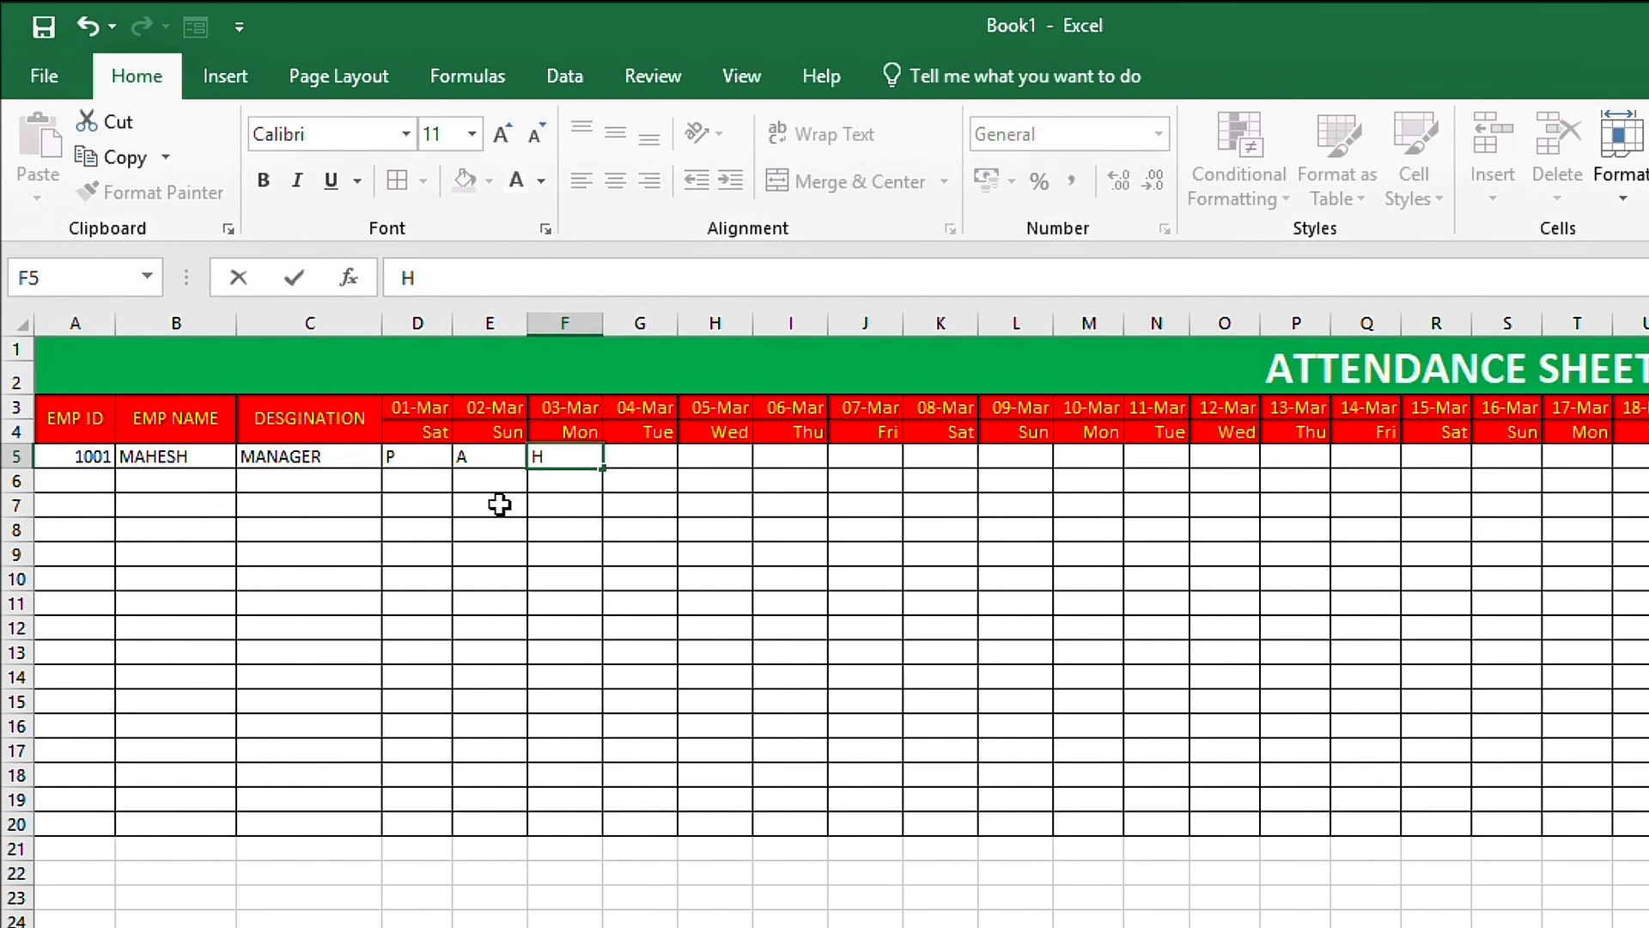
{"action": "key", "text": "Tab"}
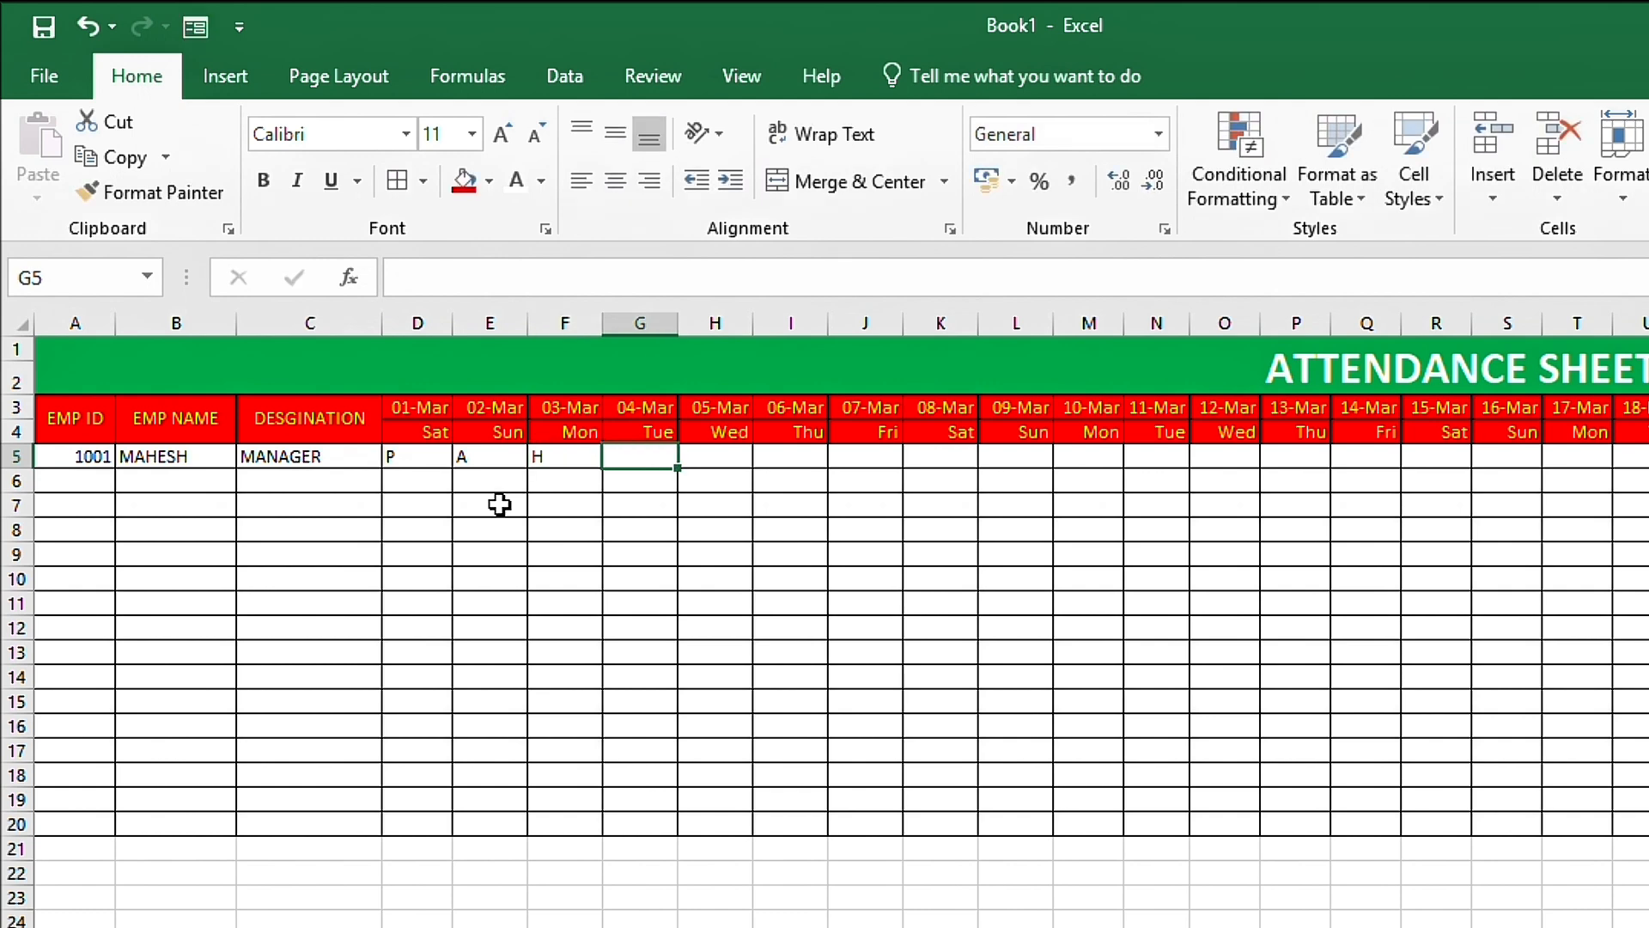
{"action": "type", "text": "L"}
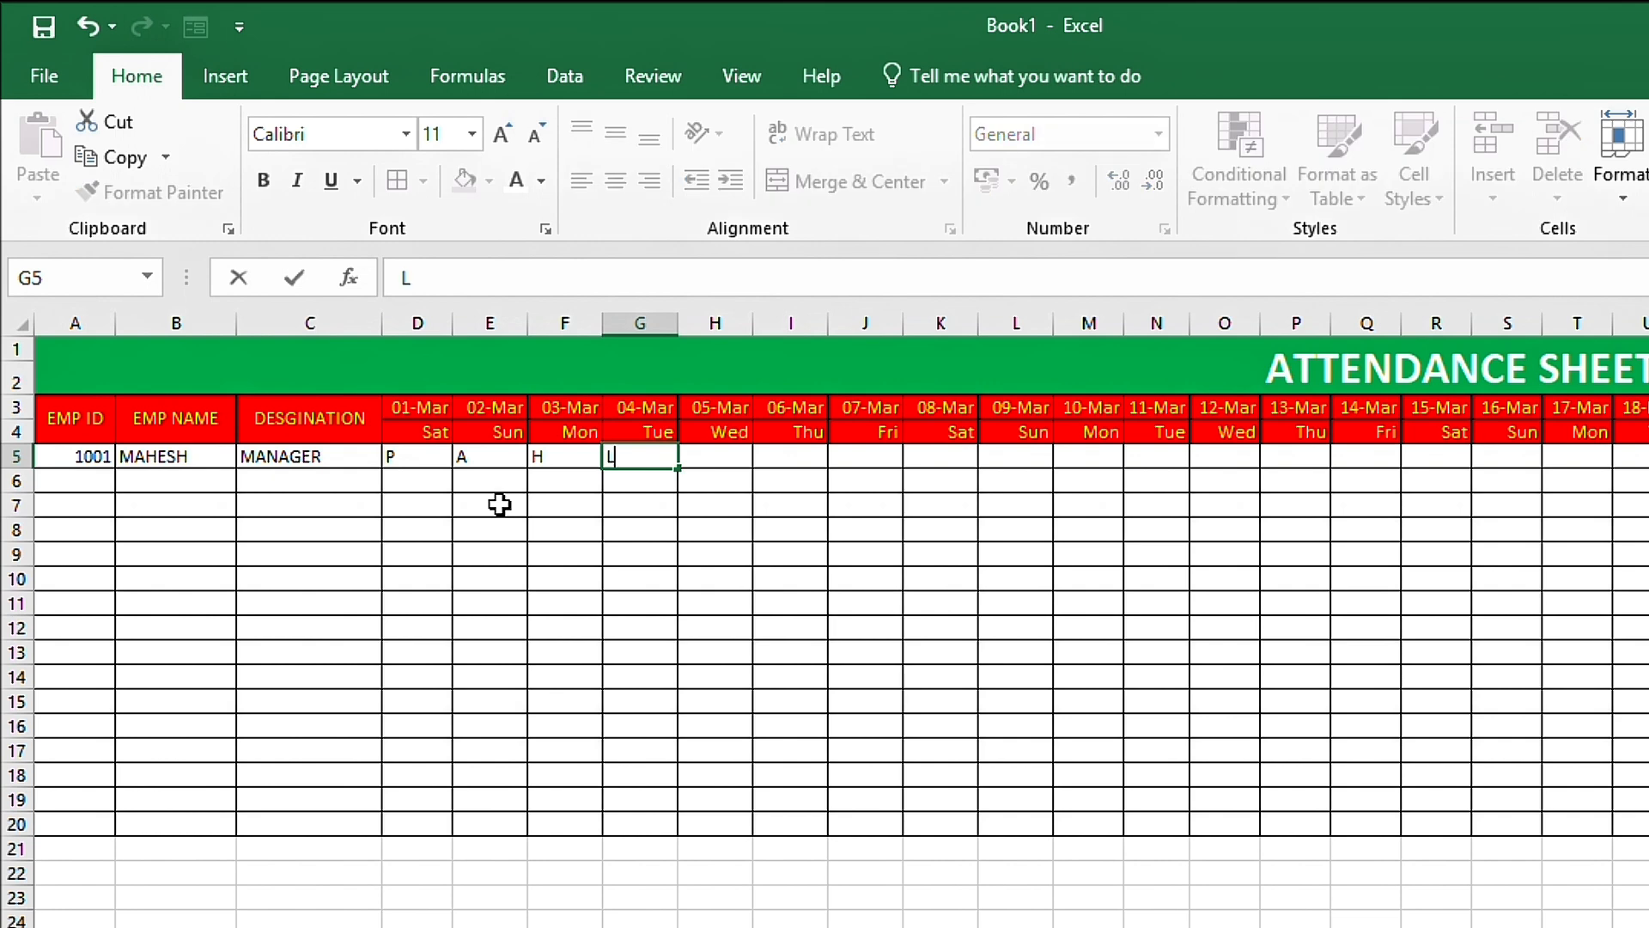
{"action": "key", "text": "Tab"}
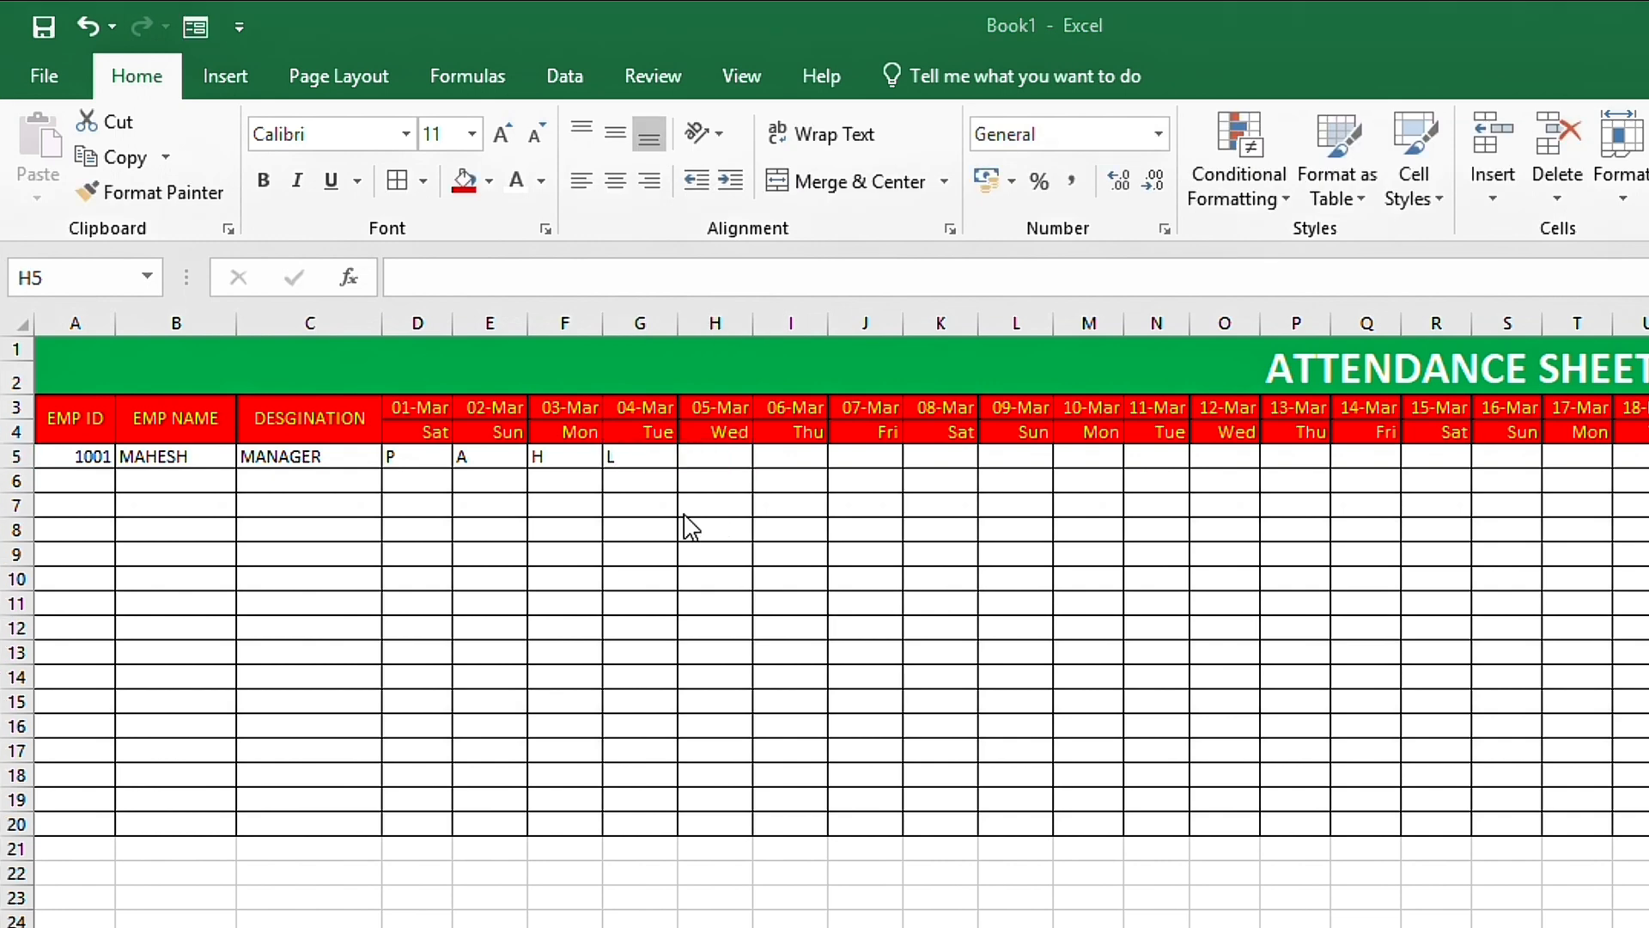
{"action": "left_click", "coordinate": [354, 475]}
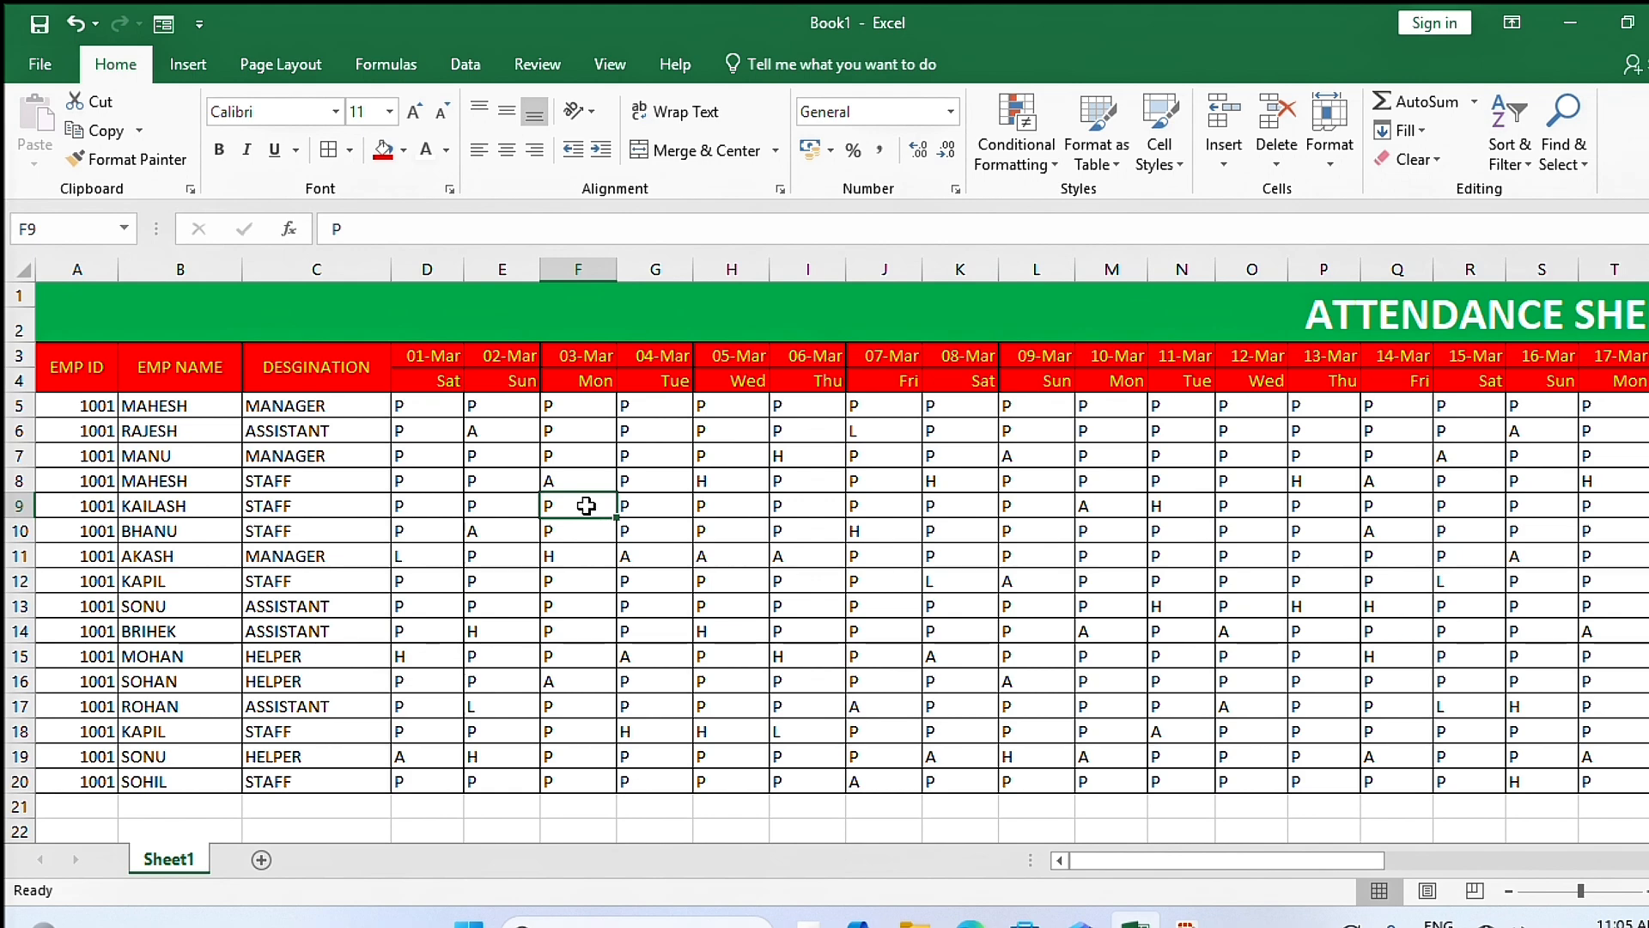
{"action": "left_click", "coordinate": [408, 511]}
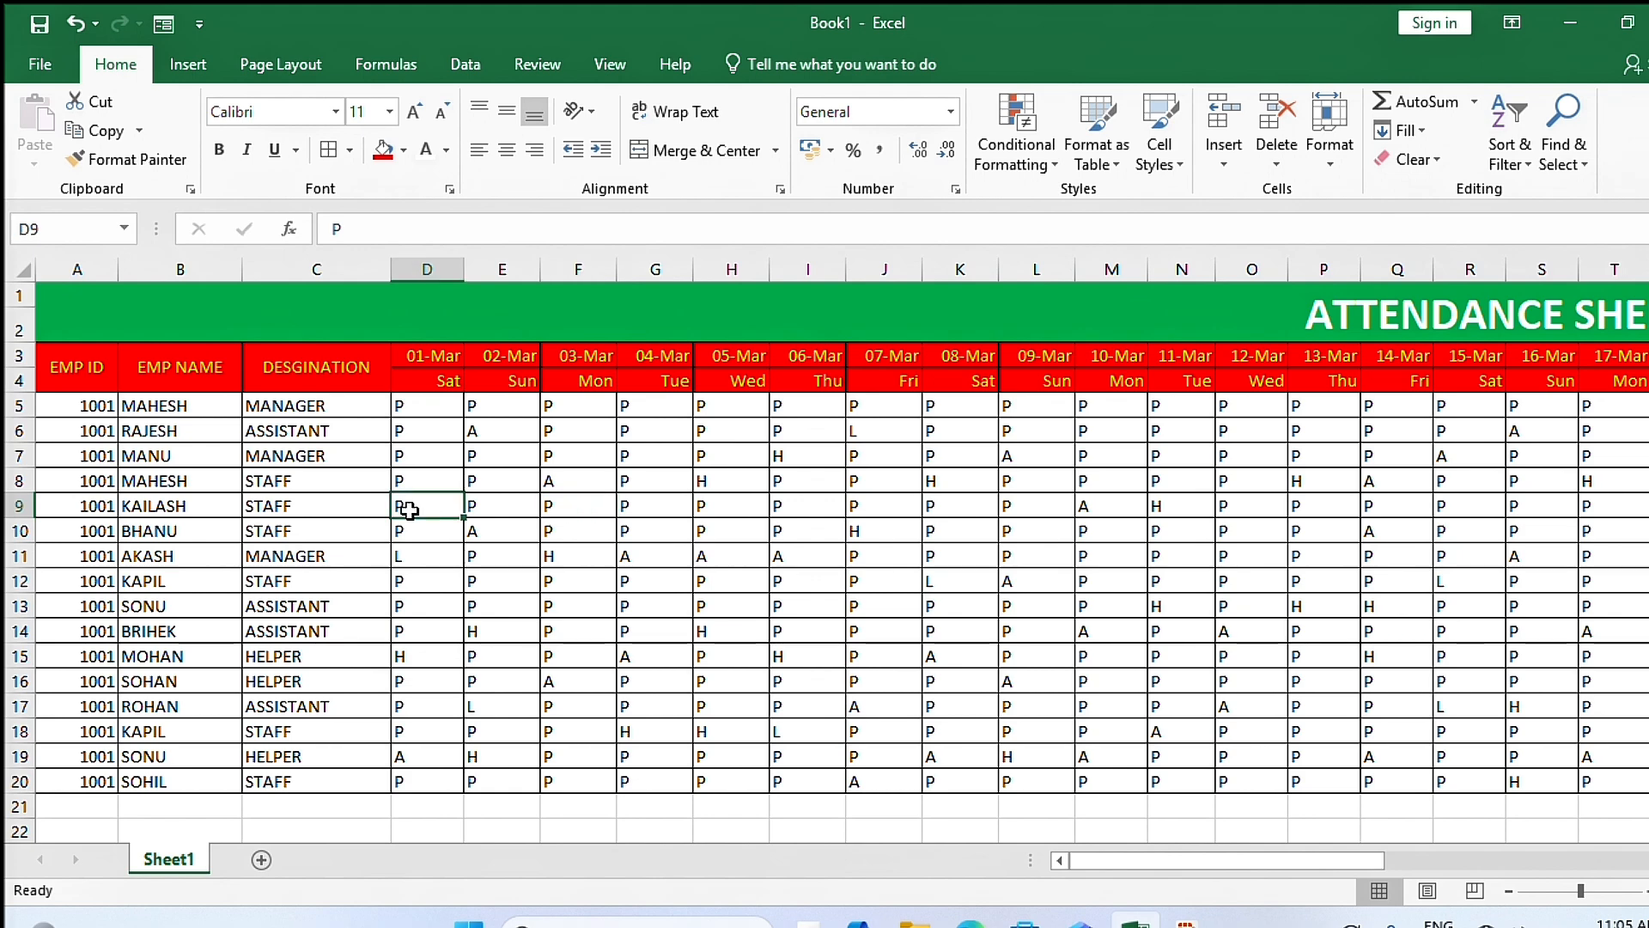
{"action": "left_click", "coordinate": [310, 478]}
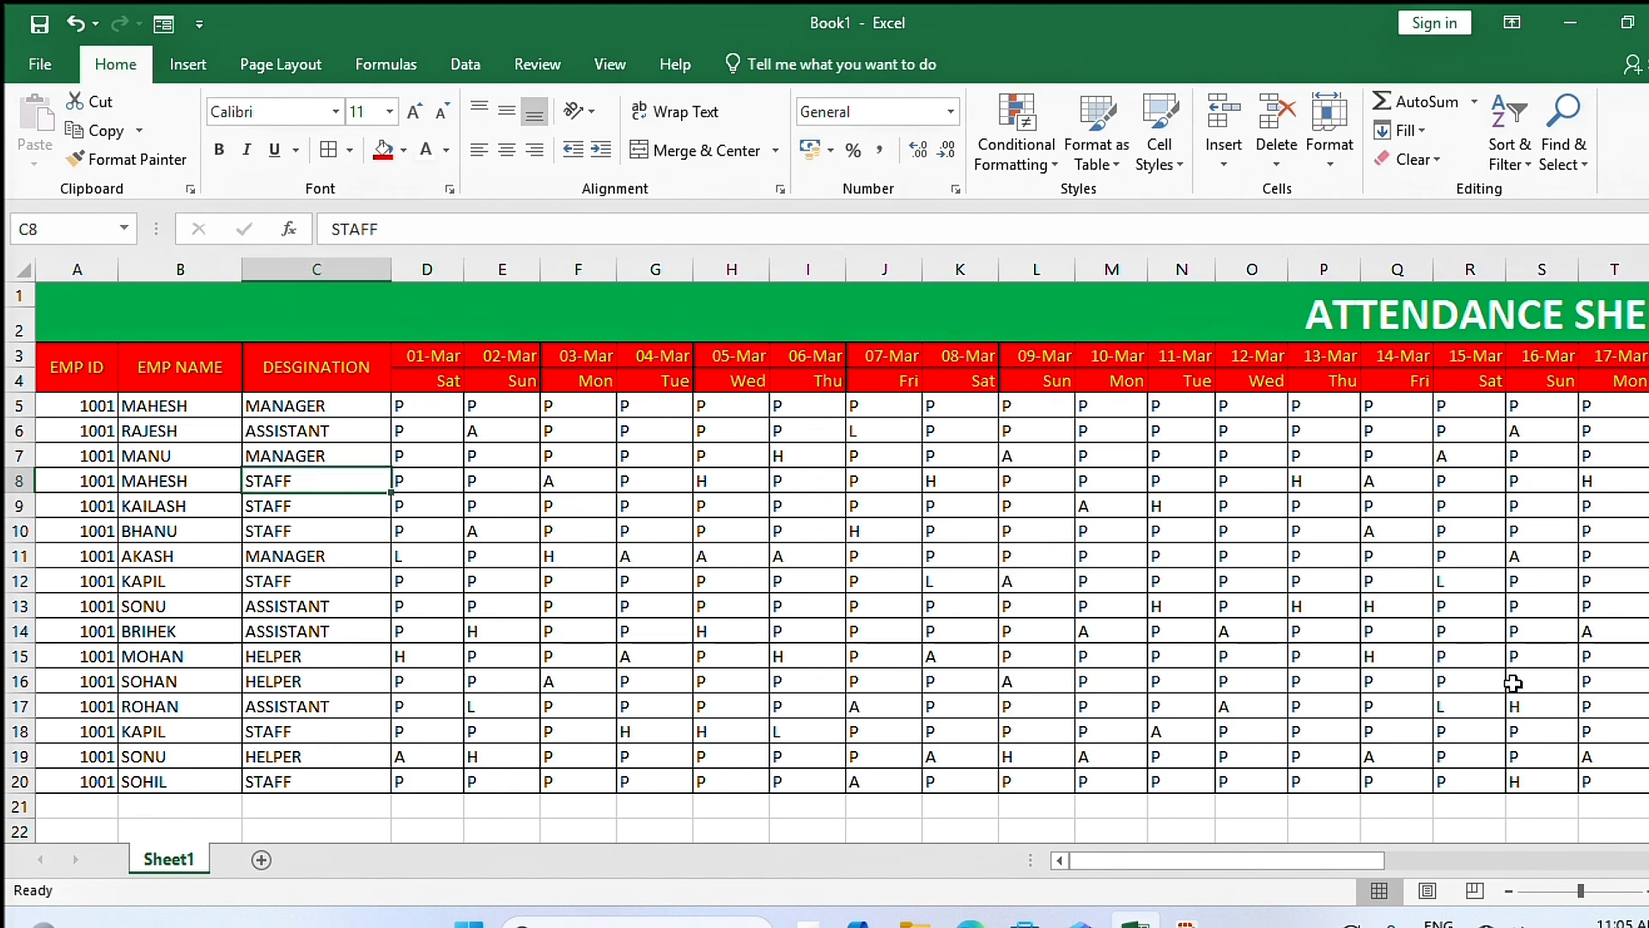
Step: Enter =COUNTA(D5:AG5) in AH5 under TOTAL DAYS and fill the formula down to AH20
{"action": "left_click_drag", "start_coordinate": [1367, 860], "coordinate": [1636, 862]}
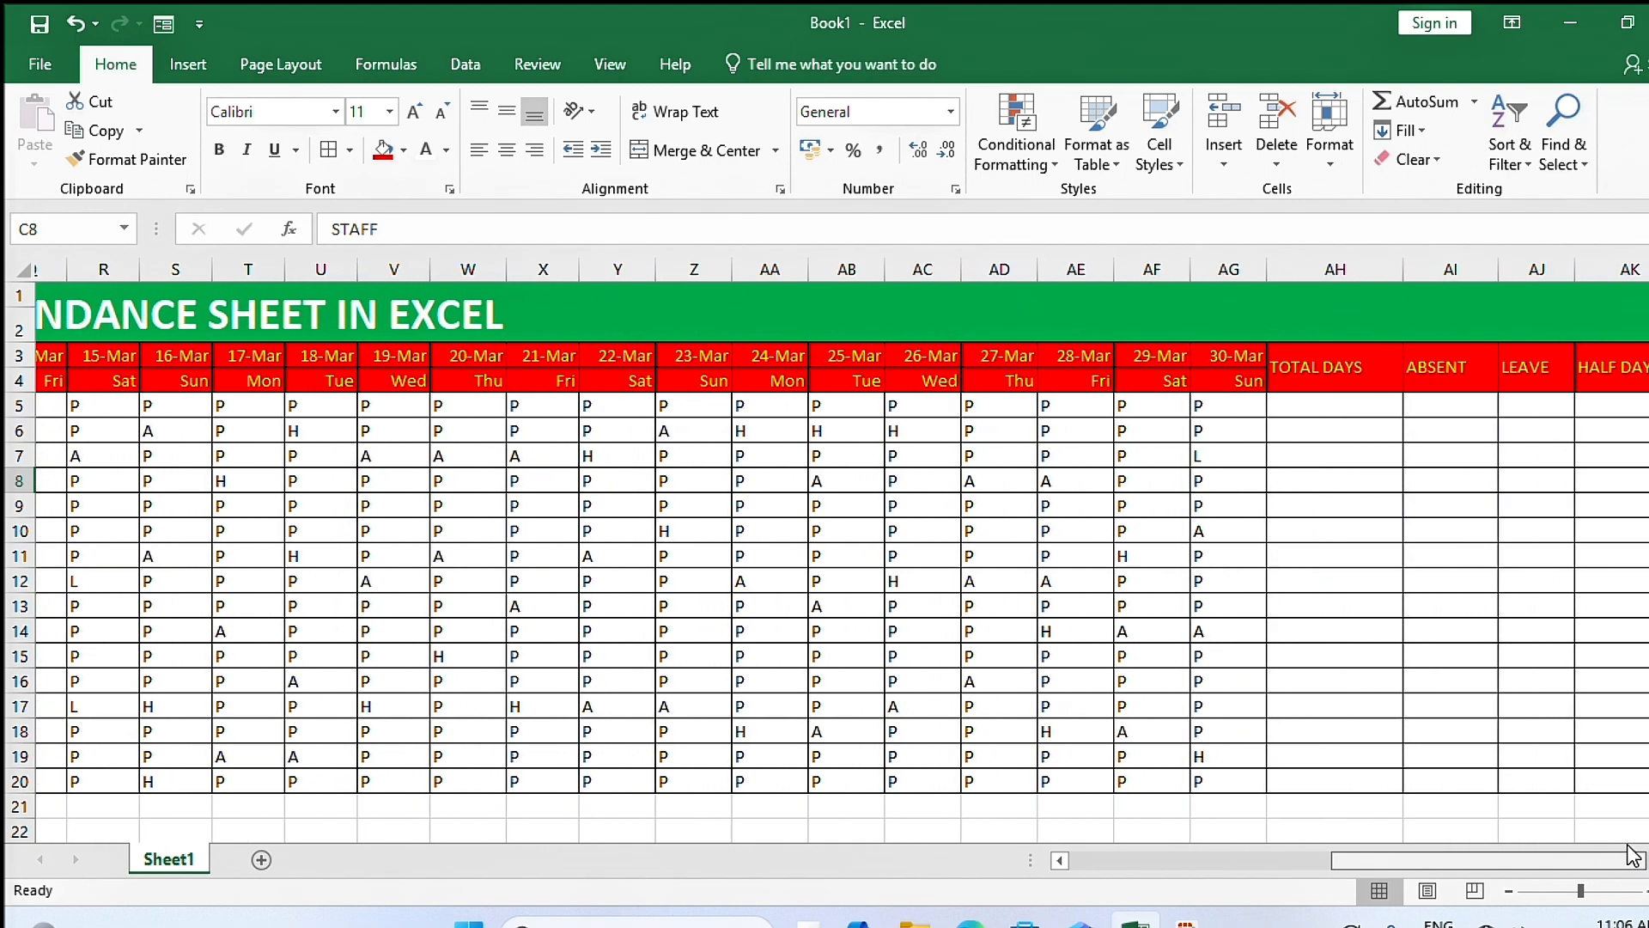
{"action": "left_click", "coordinate": [1270, 419]}
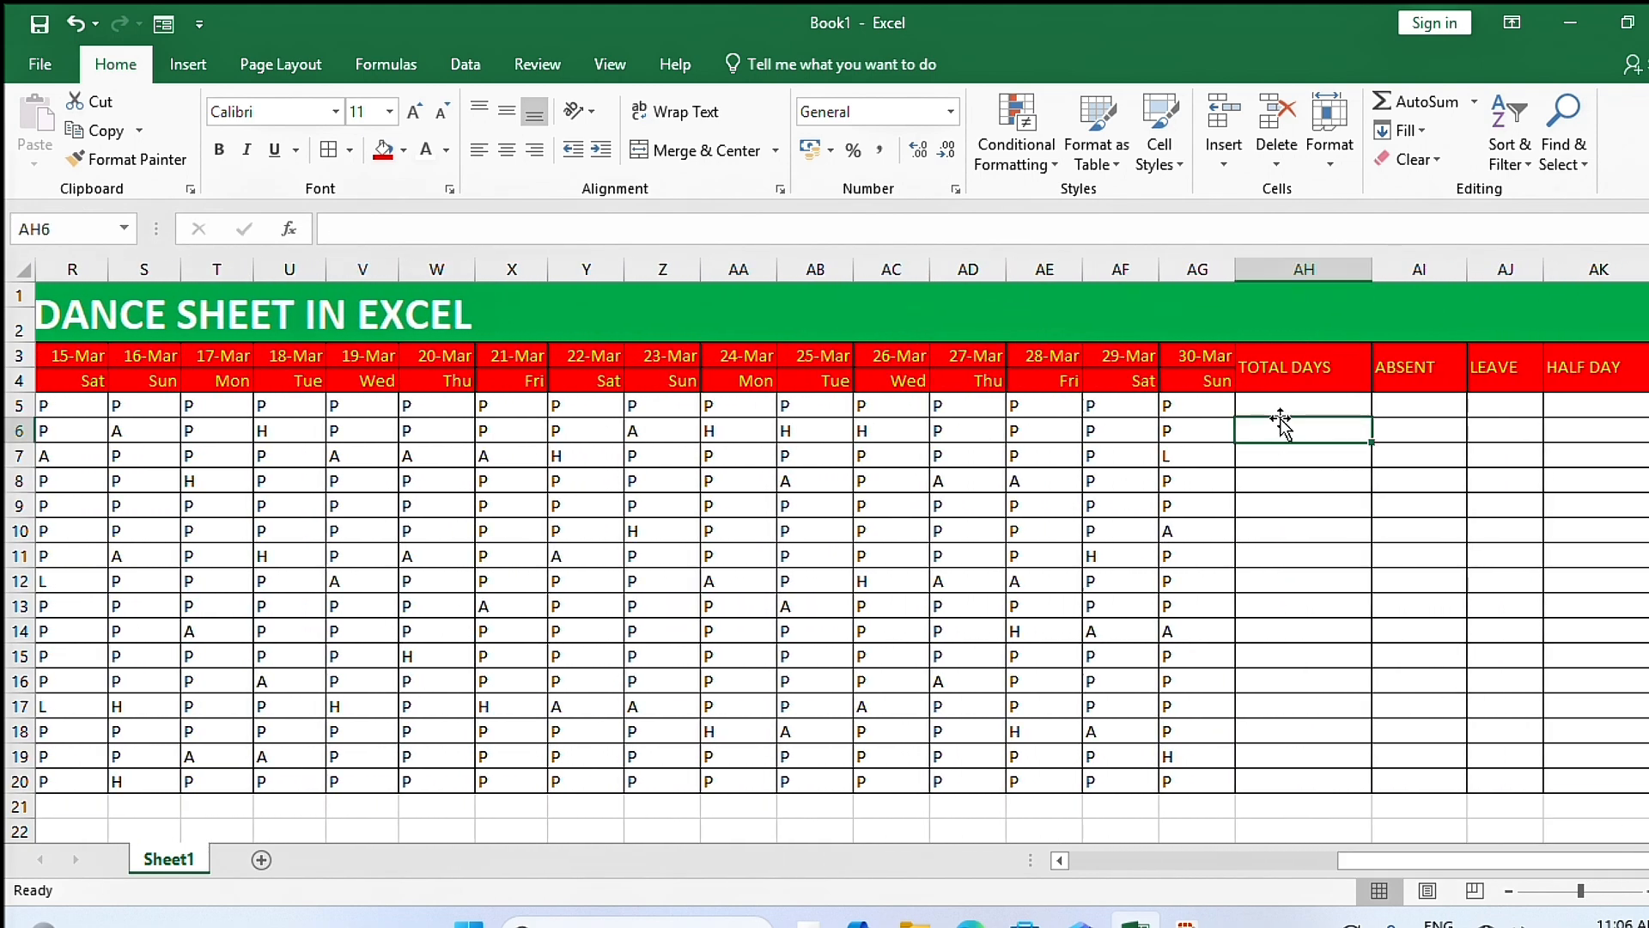
{"action": "left_click", "coordinate": [1274, 409]}
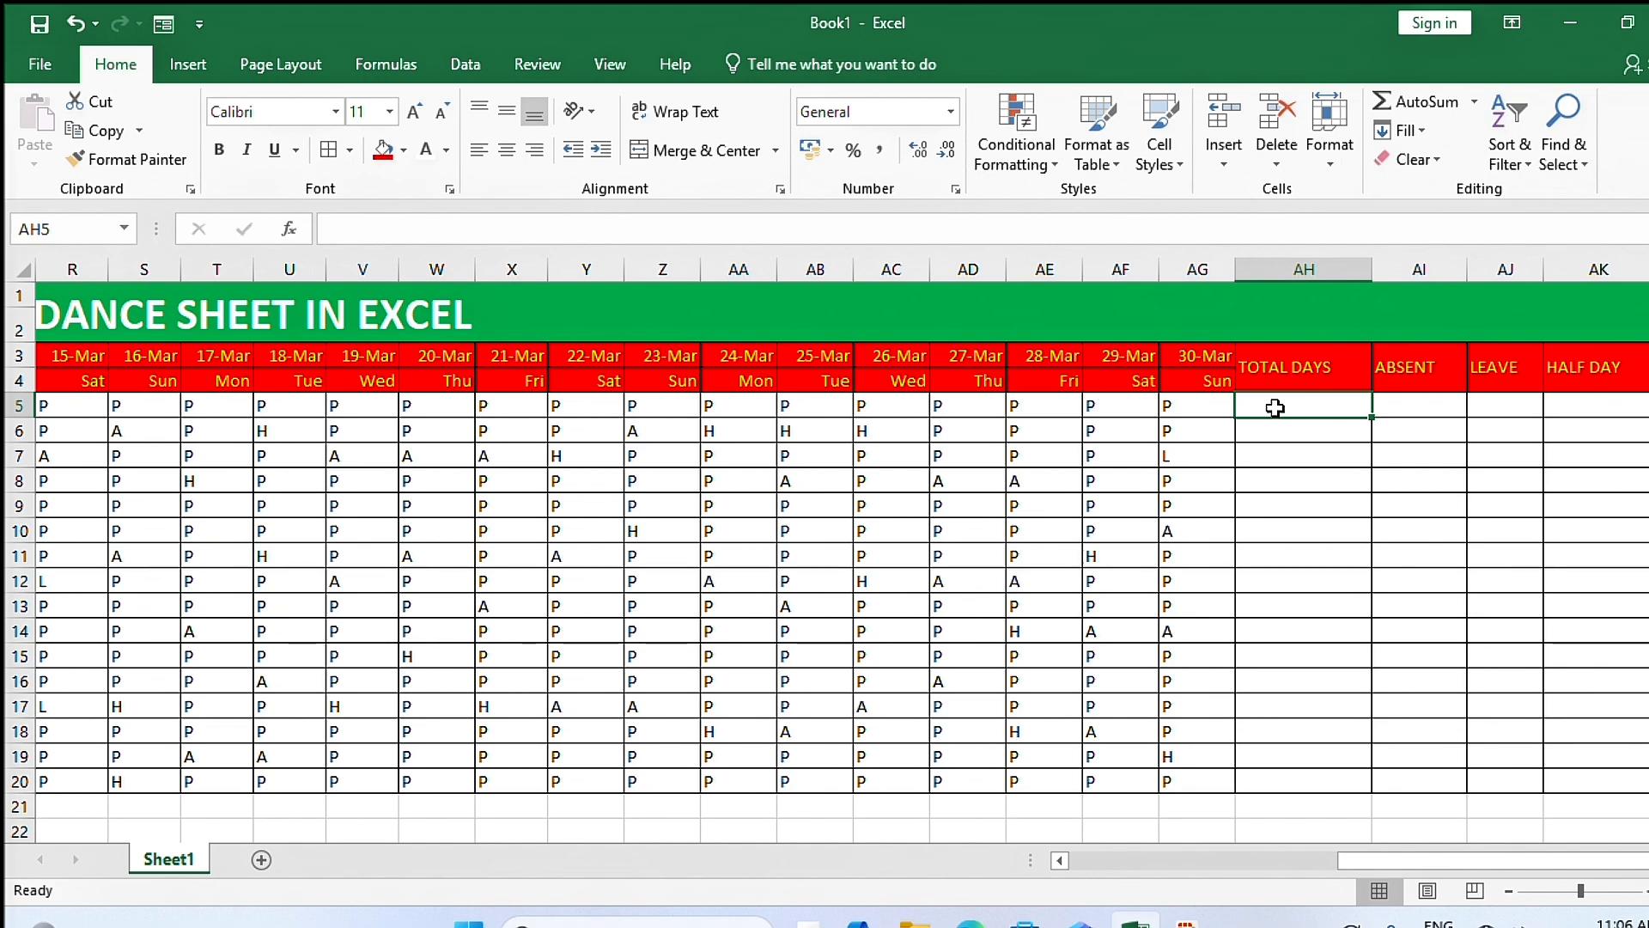
{"action": "type", "text": "=CO"}
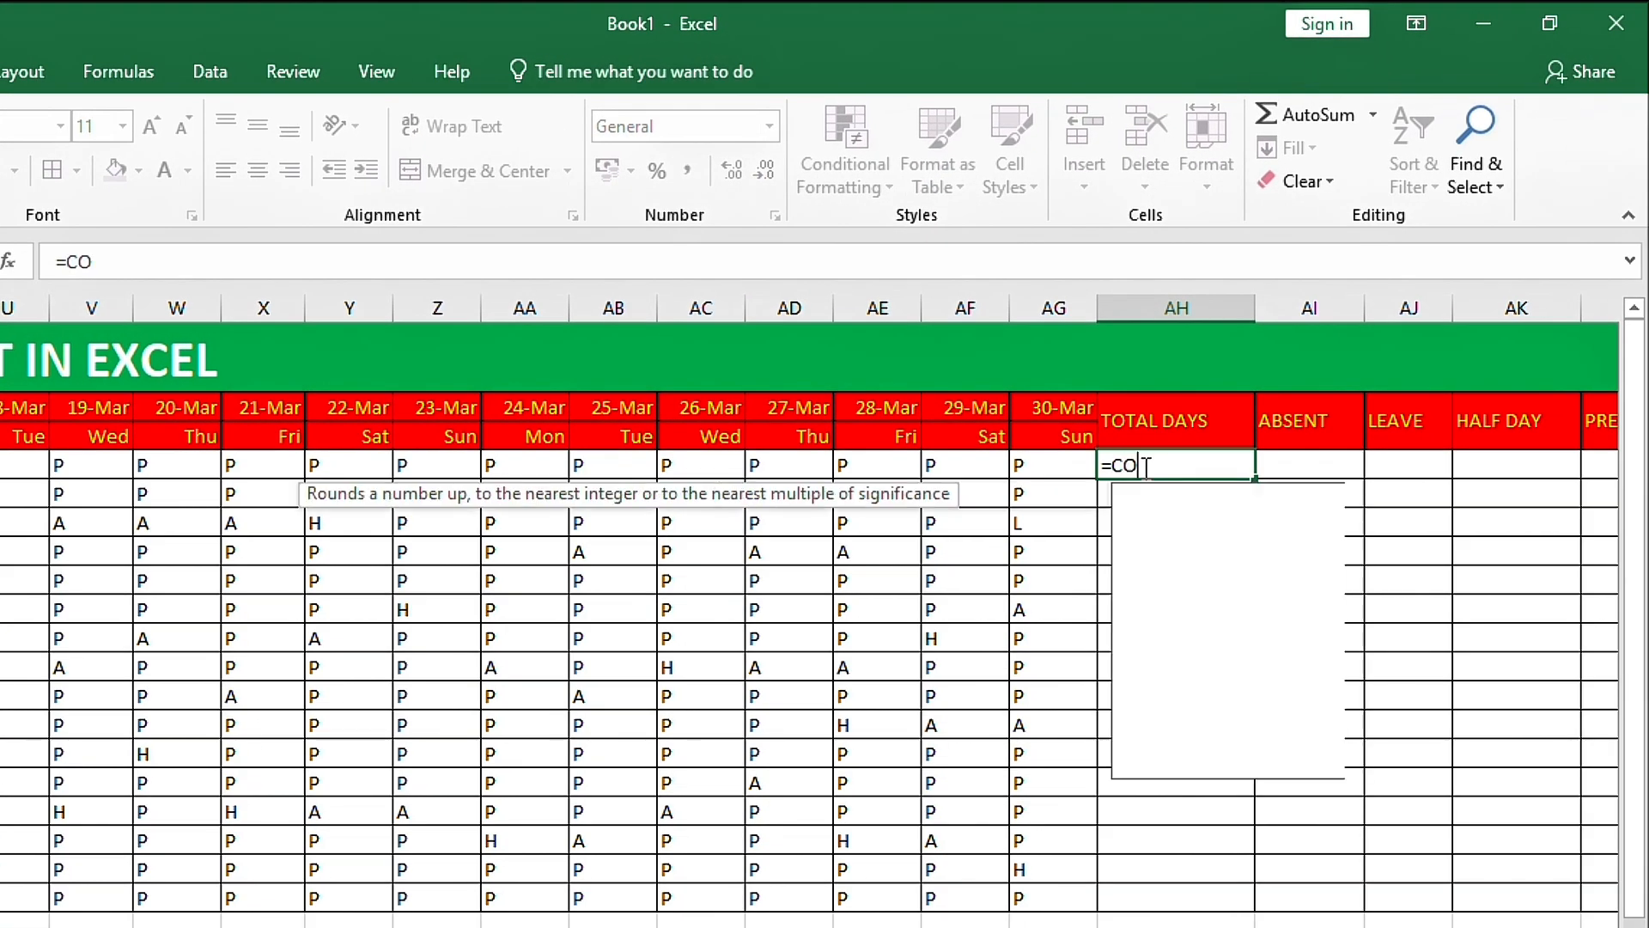
{"action": "type", "text": "UNTA"}
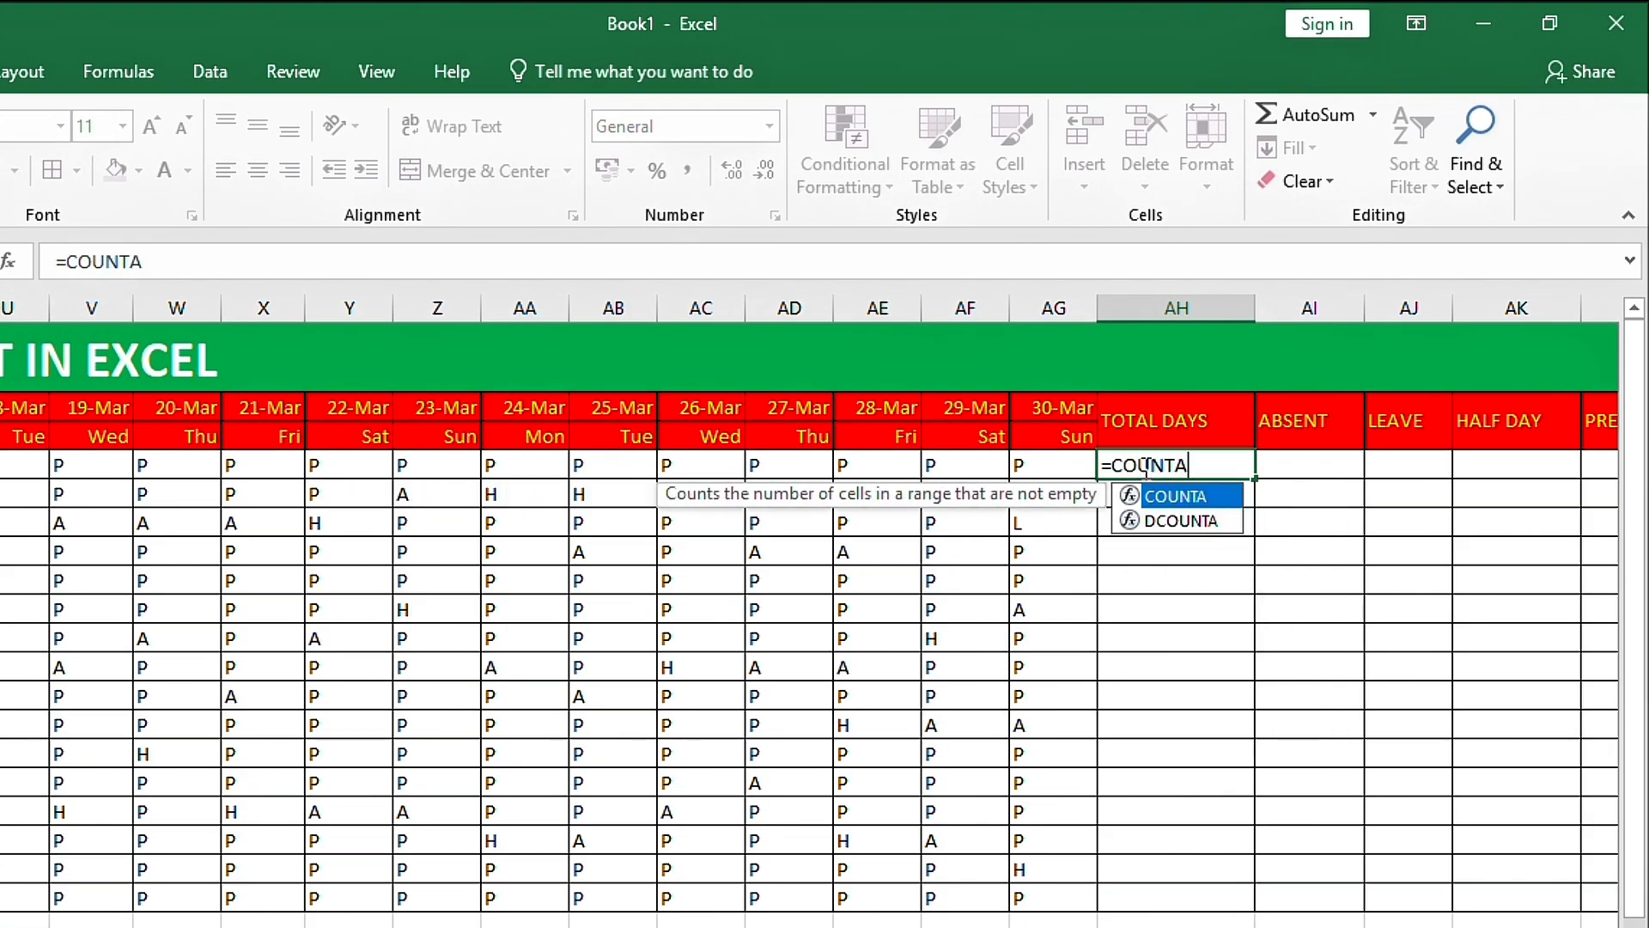
{"action": "type", "text": "("}
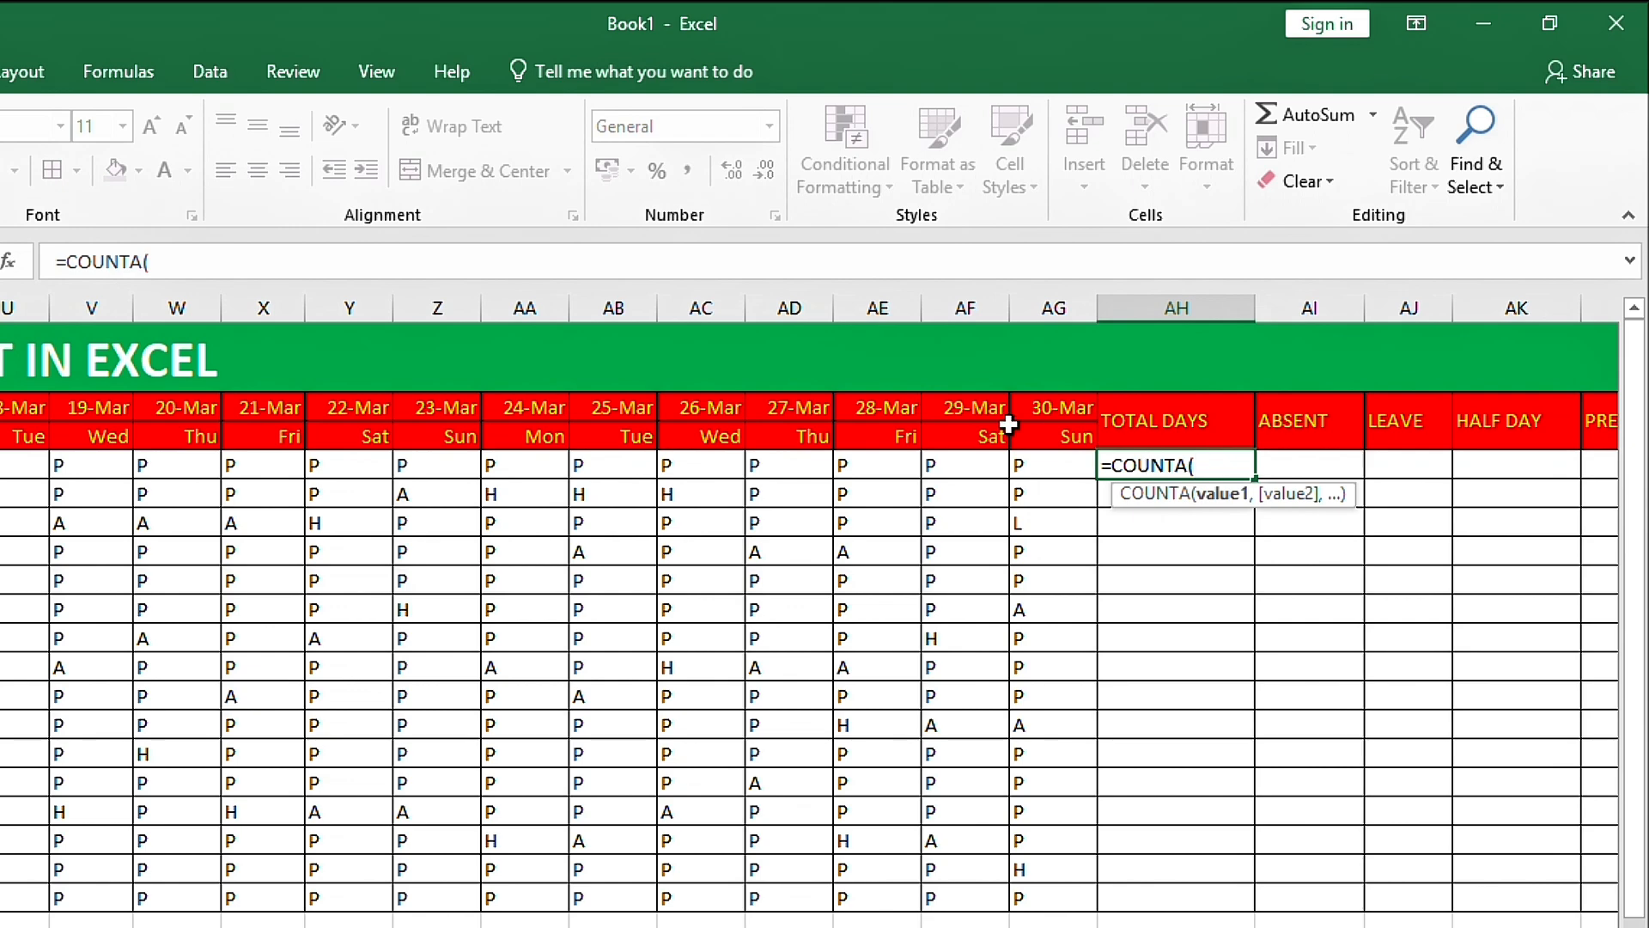
{"action": "left_click", "coordinate": [1054, 471]}
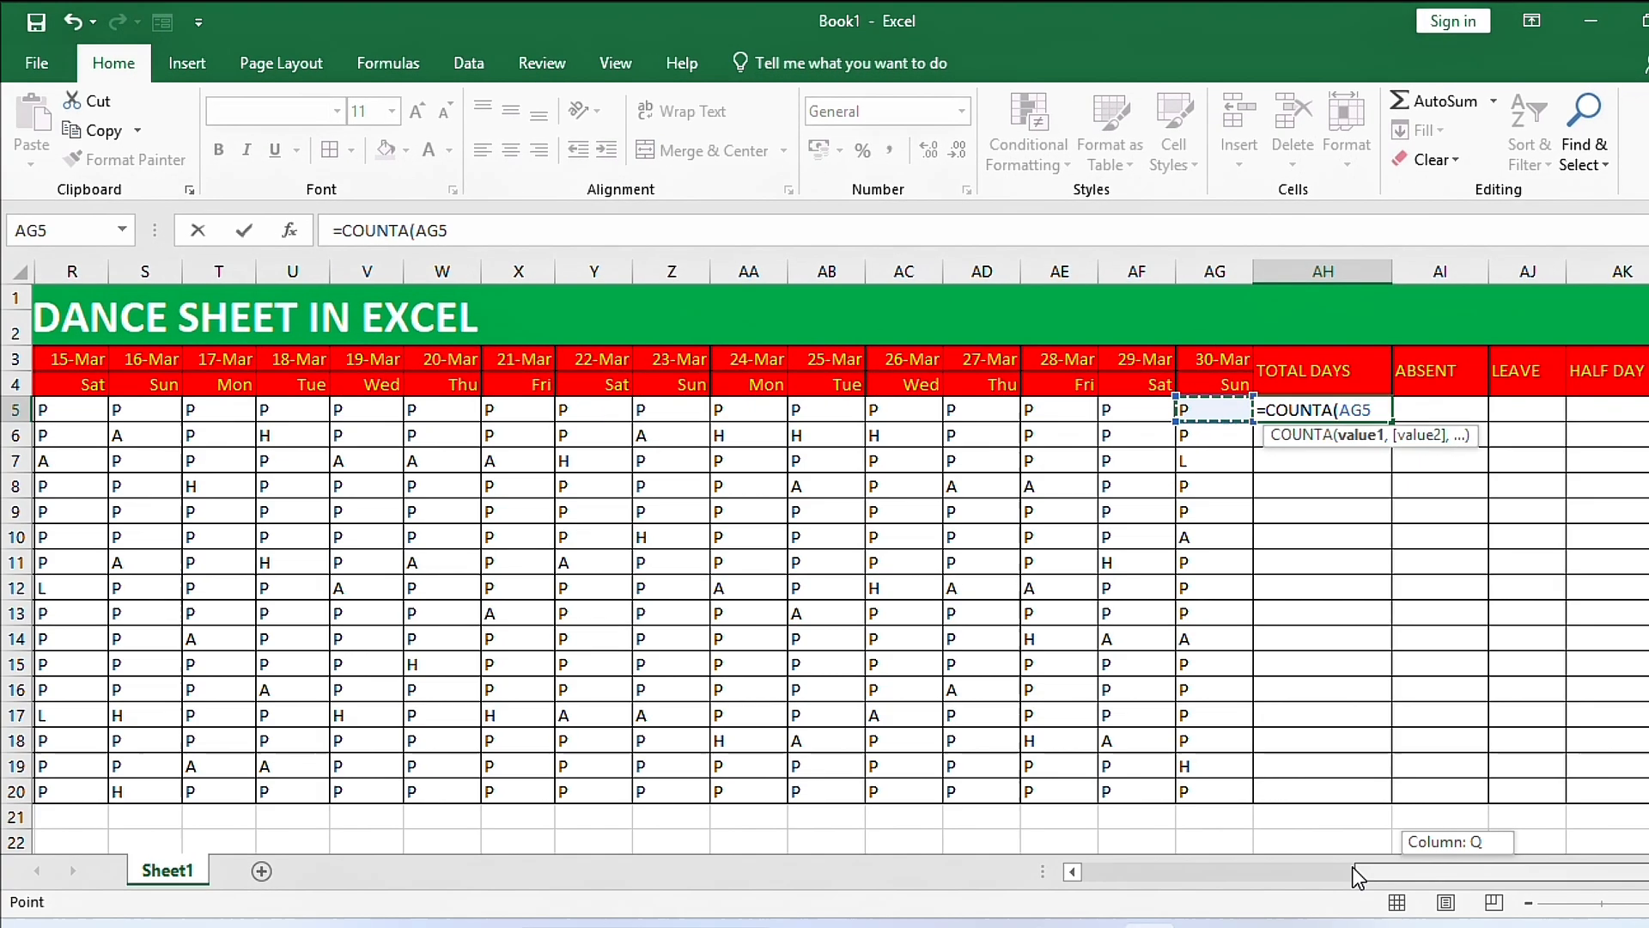
{"action": "left_click_drag", "start_coordinate": [1352, 876], "coordinate": [1104, 872]}
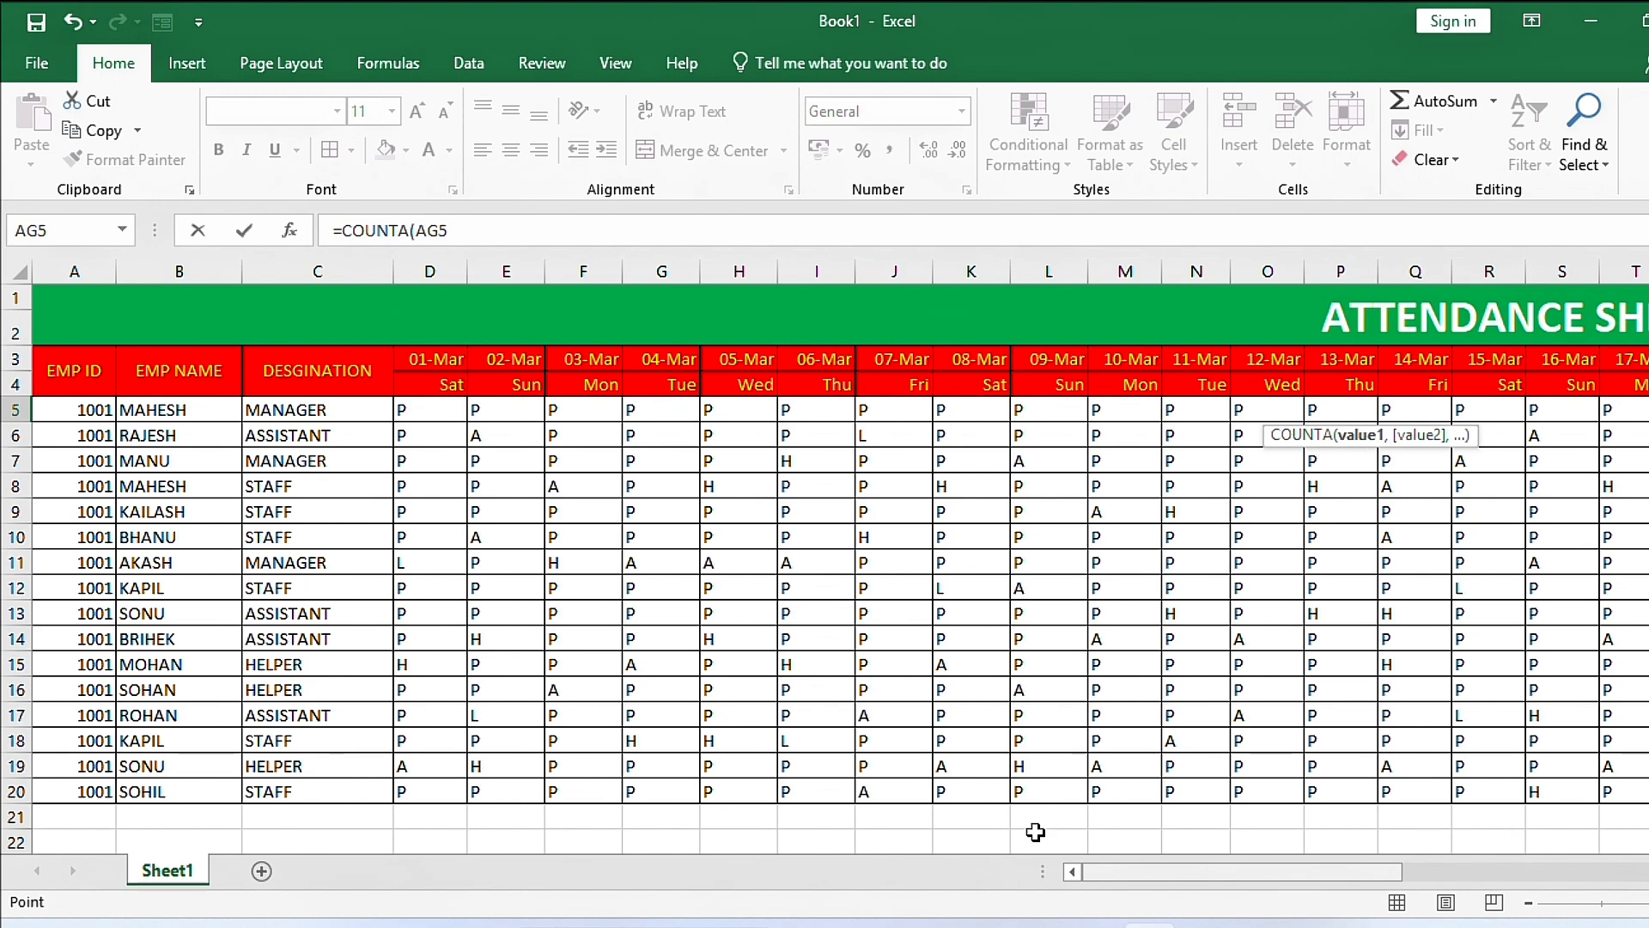
{"action": "left_click_drag", "start_coordinate": [427, 419], "coordinate": [1091, 409]}
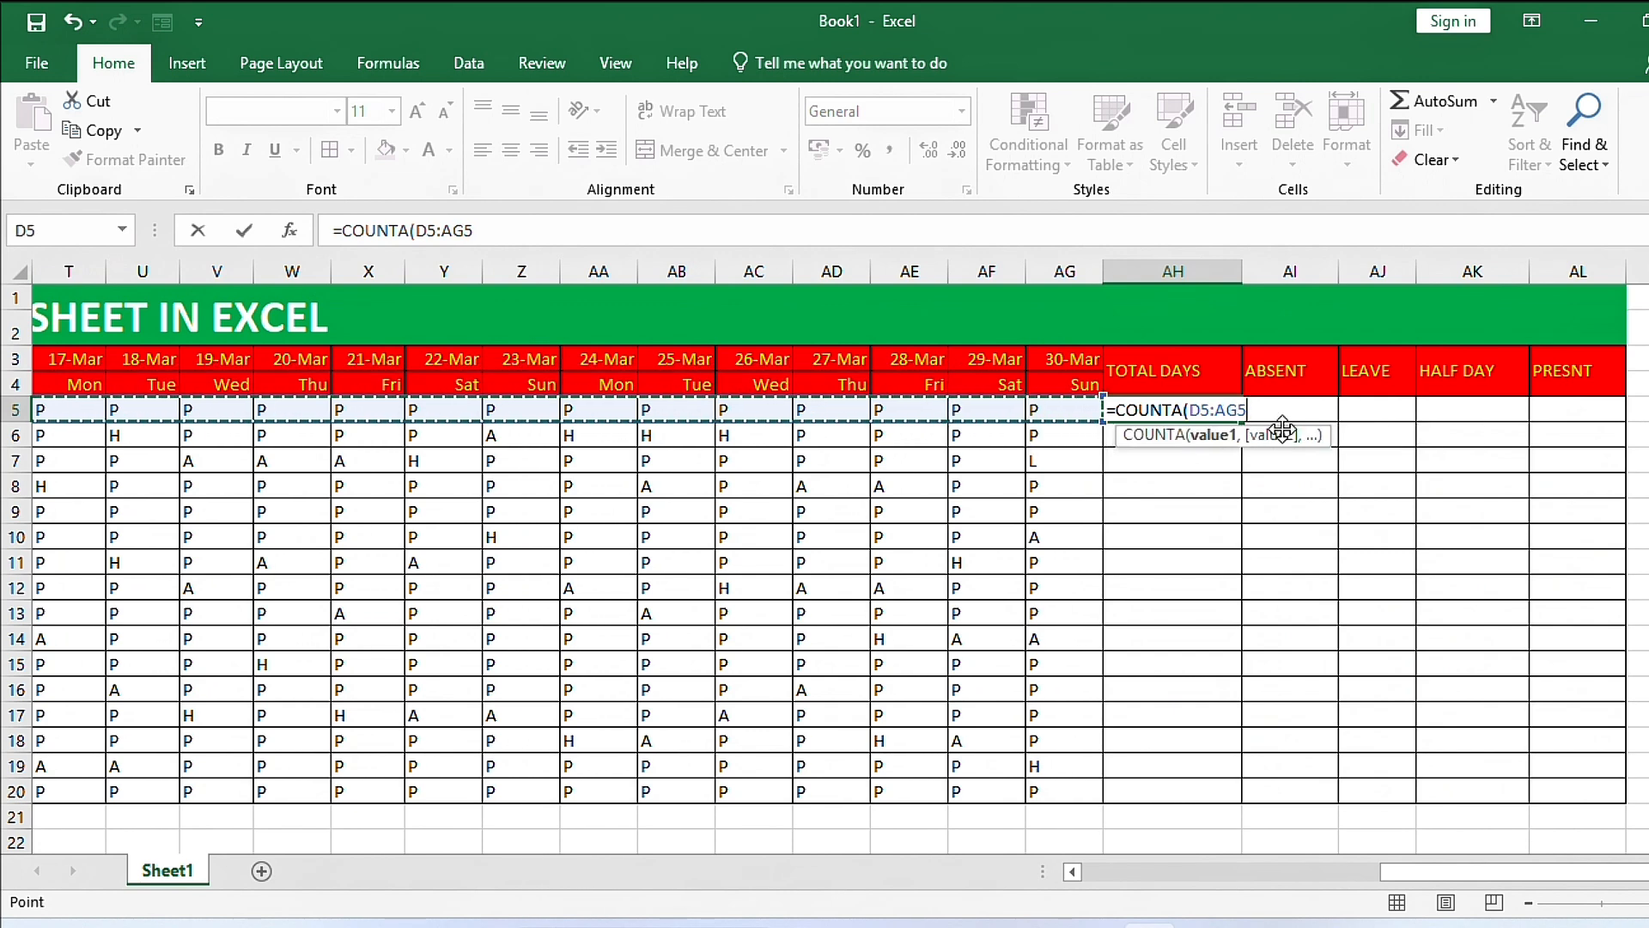
{"action": "type", "text": ")"}
{"action": "key", "text": "Return"}
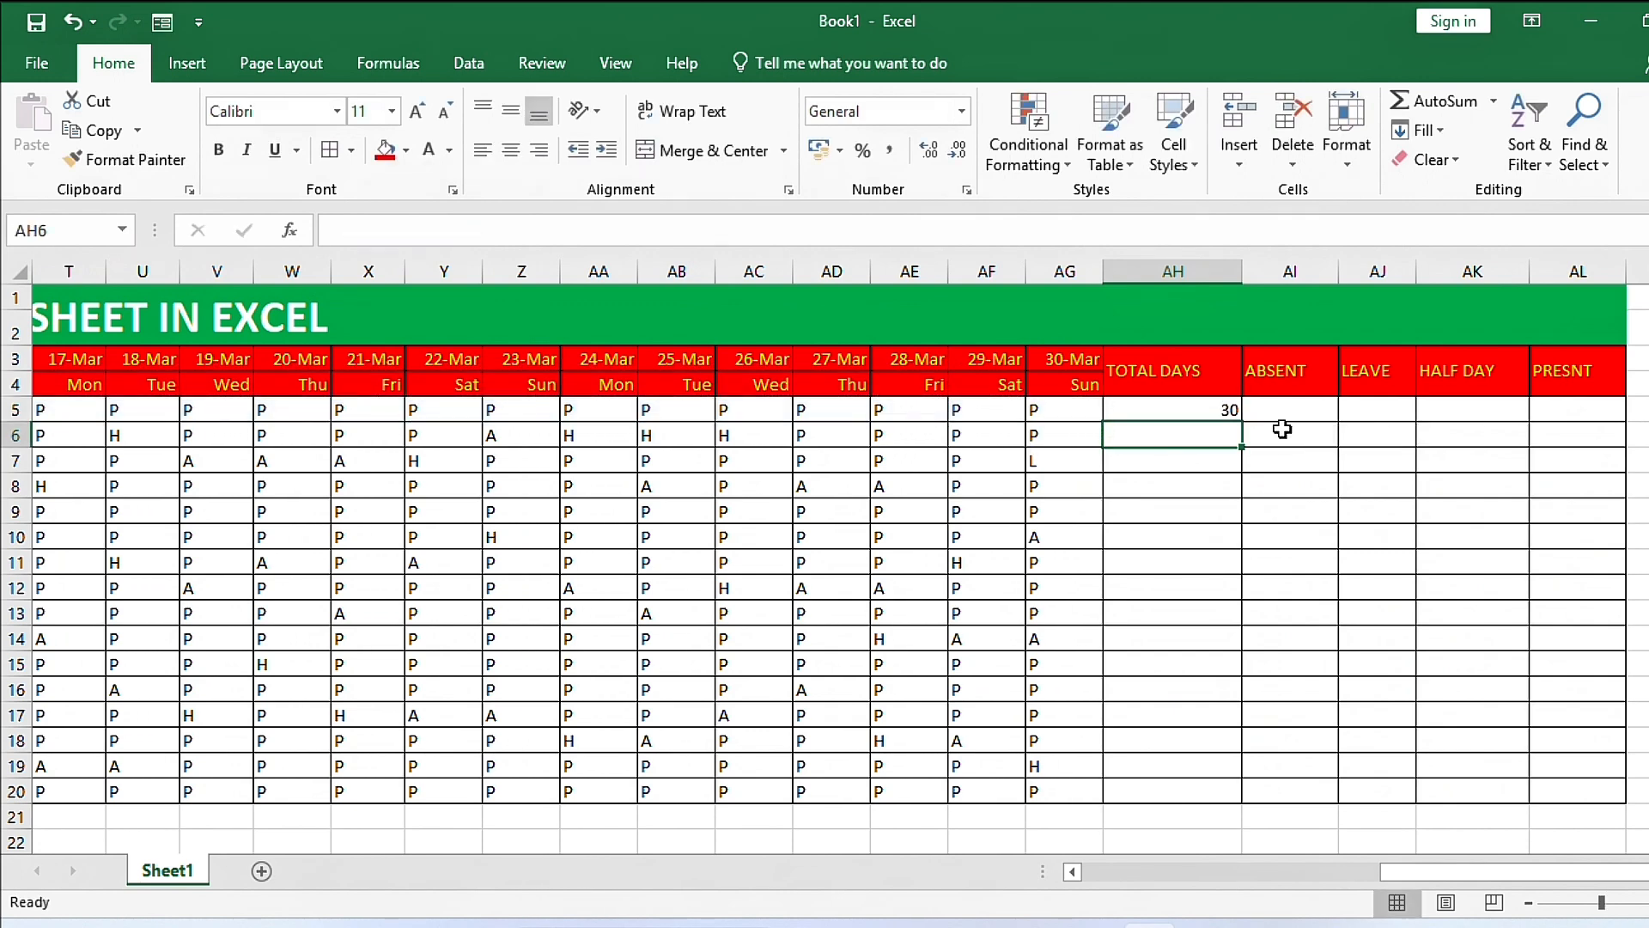
{"action": "key", "text": "Up"}
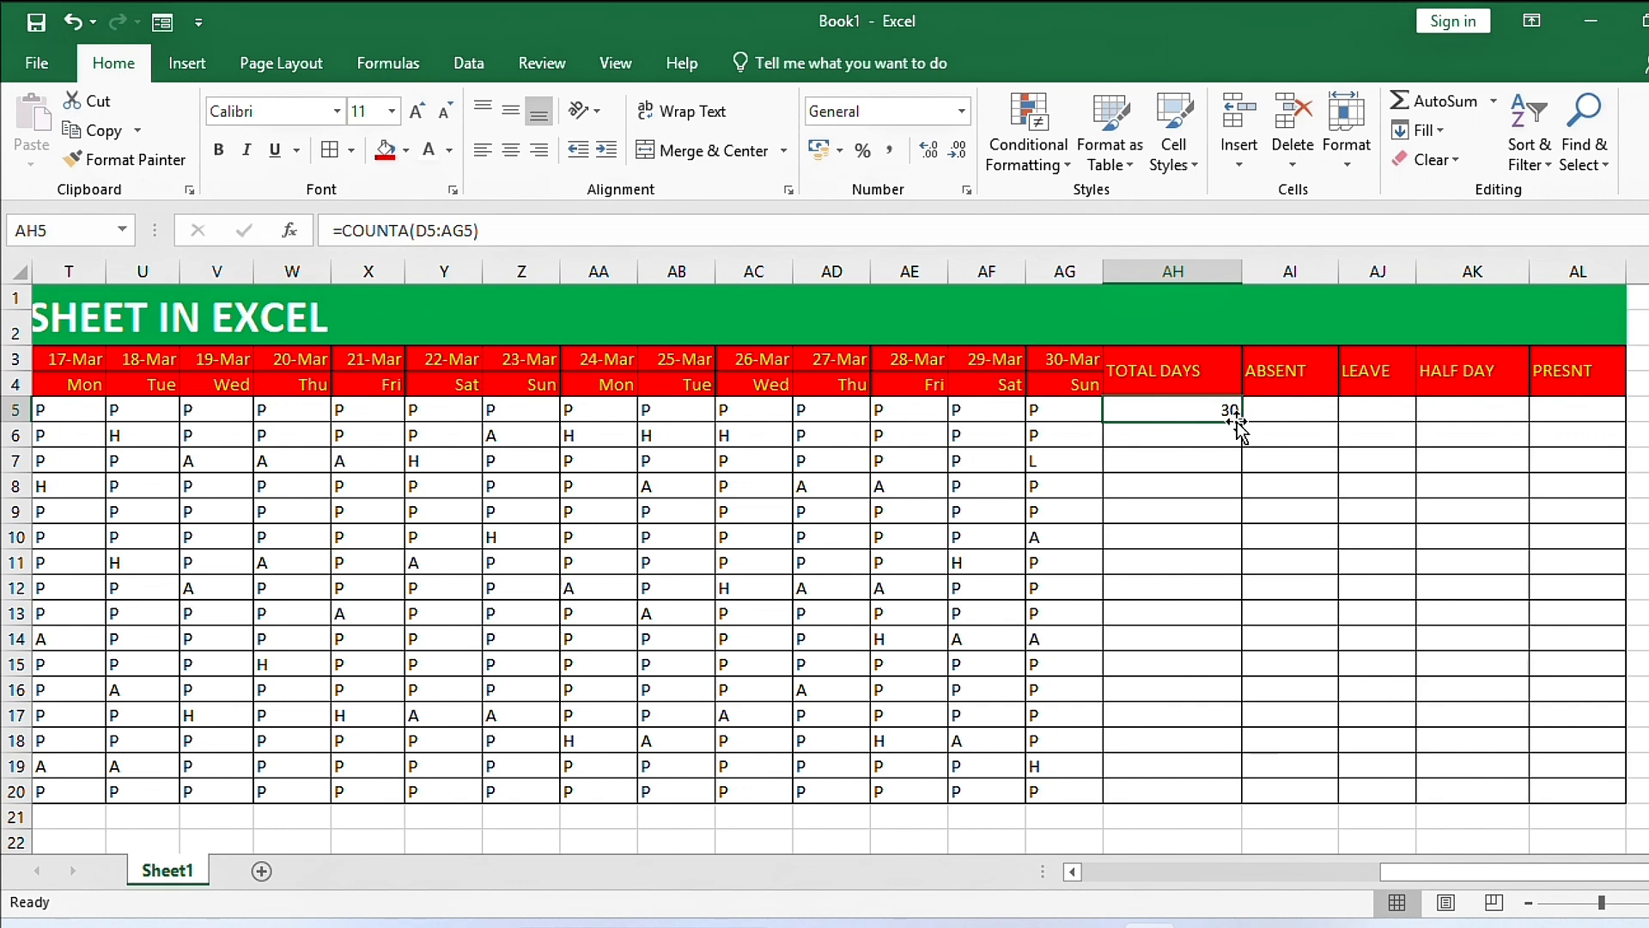
{"action": "left_click_drag", "start_coordinate": [1242, 422], "coordinate": [1233, 790]}
Step: Enter =COUNTIF(D5:AG5,"A") in AI5 under ABSENT
{"action": "left_click", "coordinate": [1275, 408]}
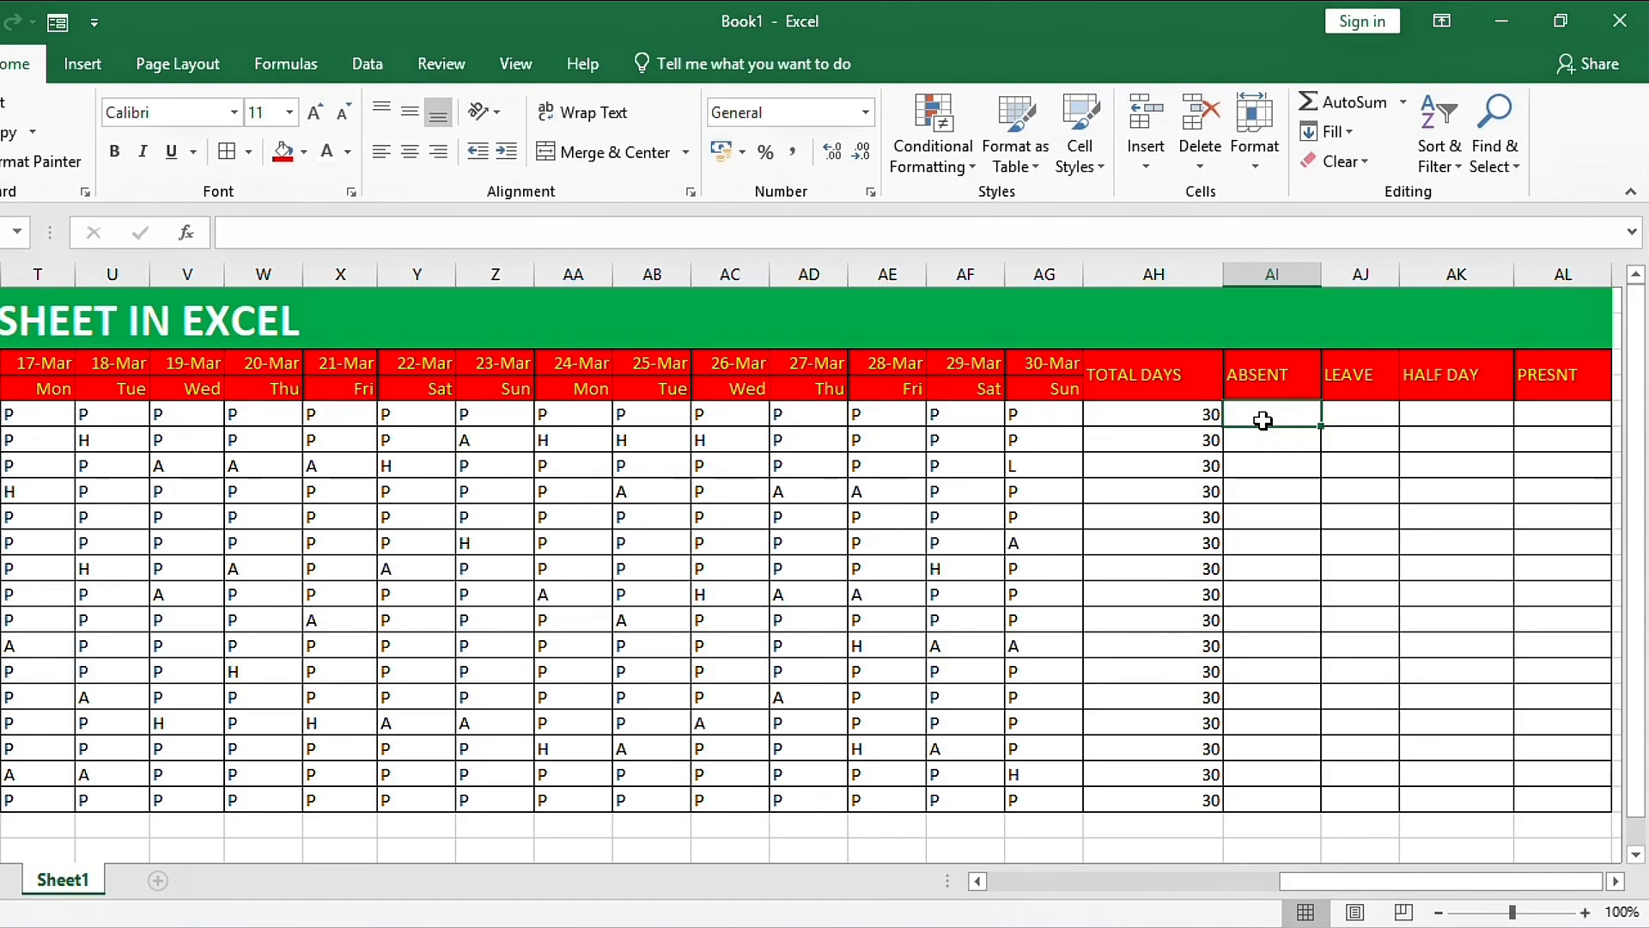
{"action": "type", "text": "="}
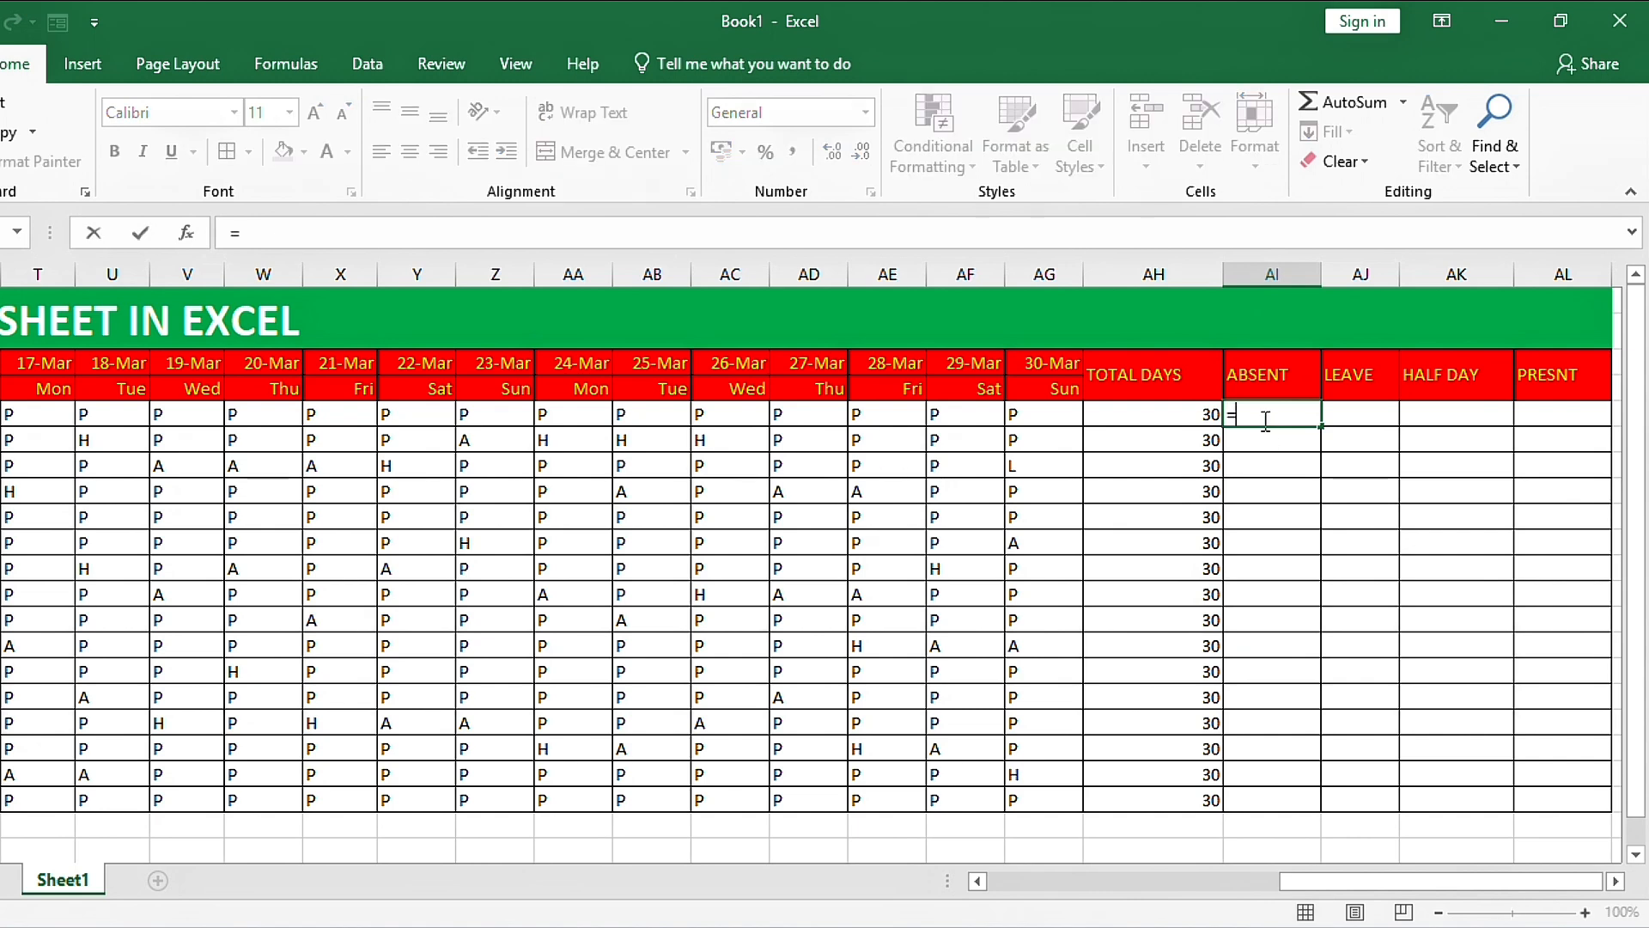
{"action": "type", "text": "COUNTIF"}
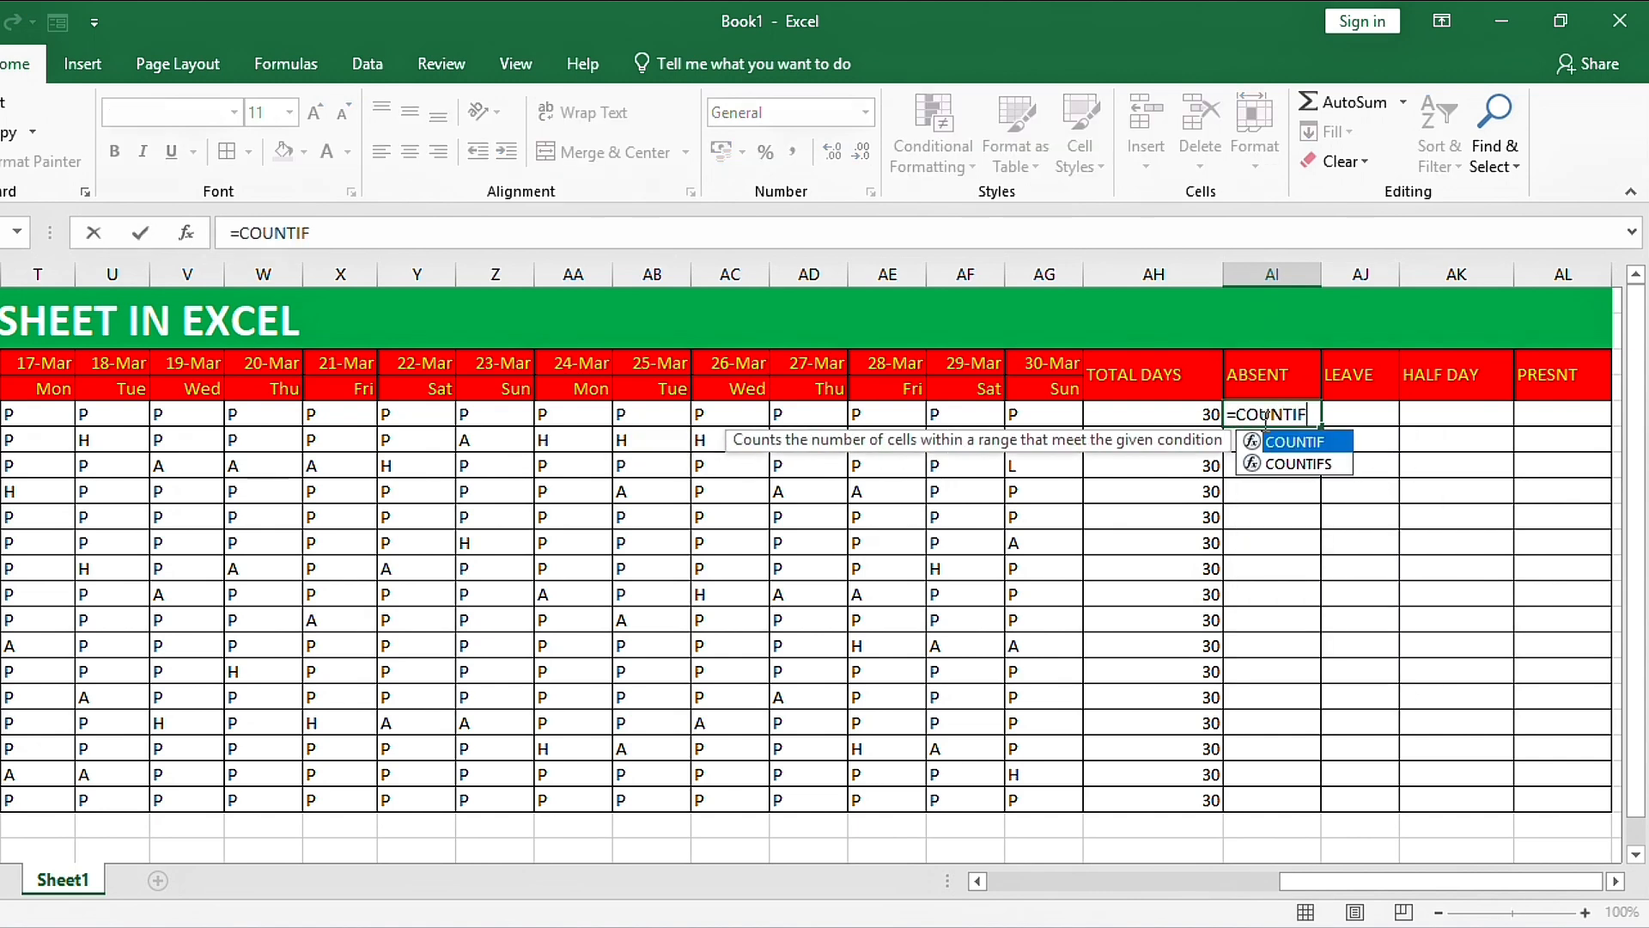
{"action": "type", "text": "("}
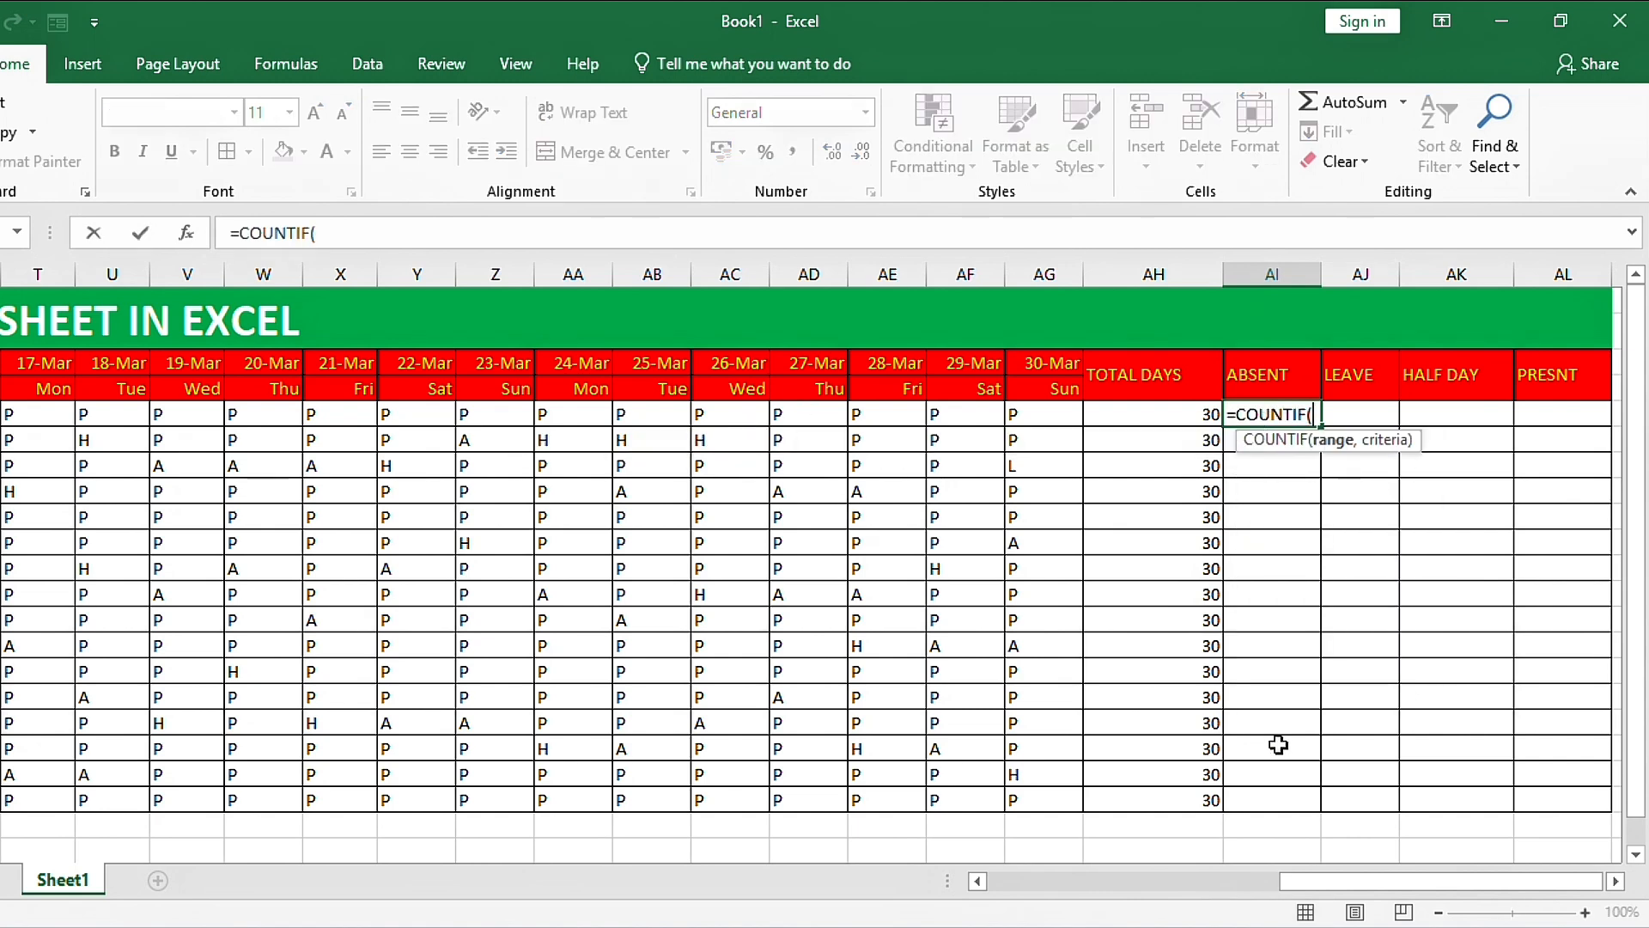
{"action": "left_click_drag", "start_coordinate": [1374, 883], "coordinate": [957, 848]}
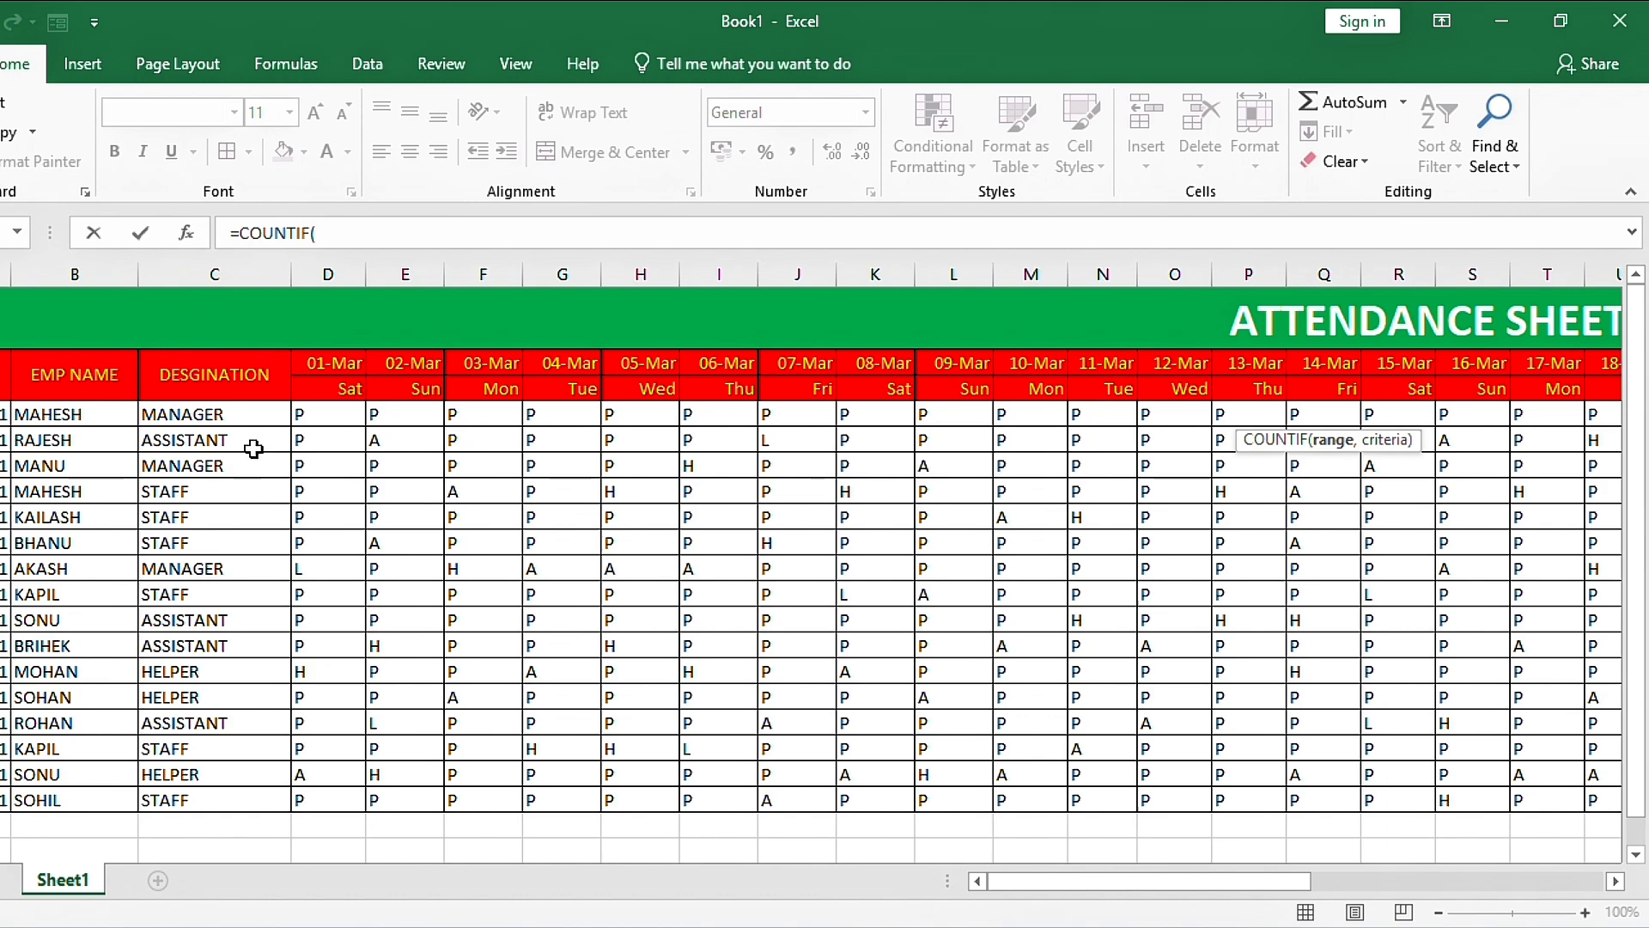
{"action": "left_click_drag", "start_coordinate": [313, 412], "coordinate": [1352, 413]}
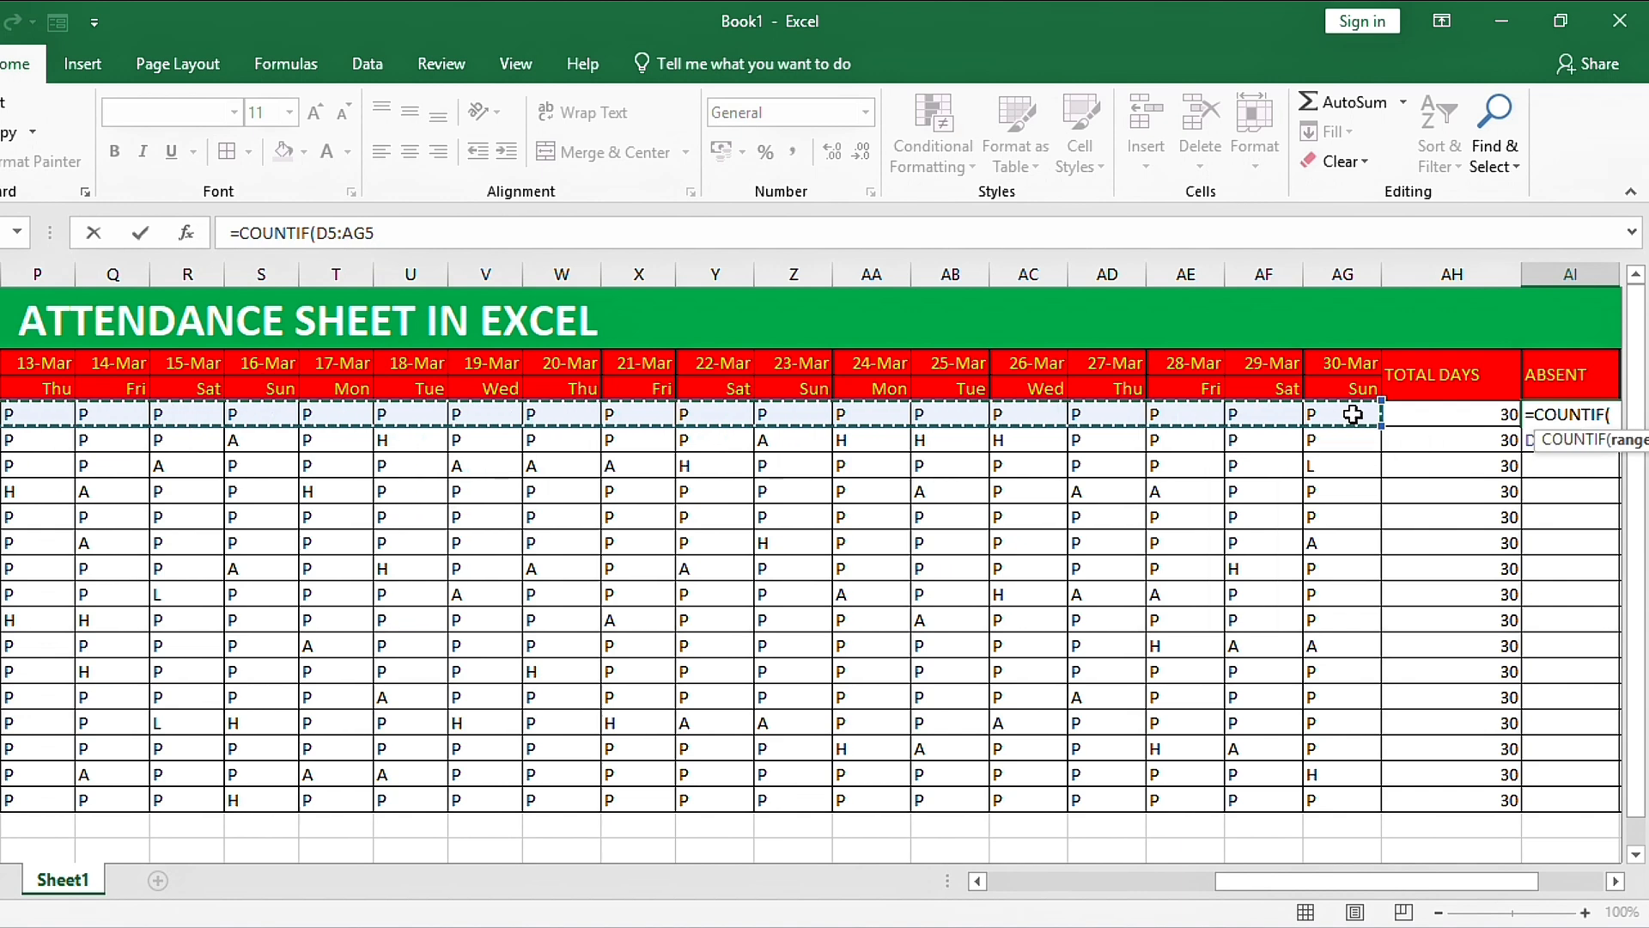
{"action": "left_click_drag", "start_coordinate": [1469, 881], "coordinate": [1599, 882]}
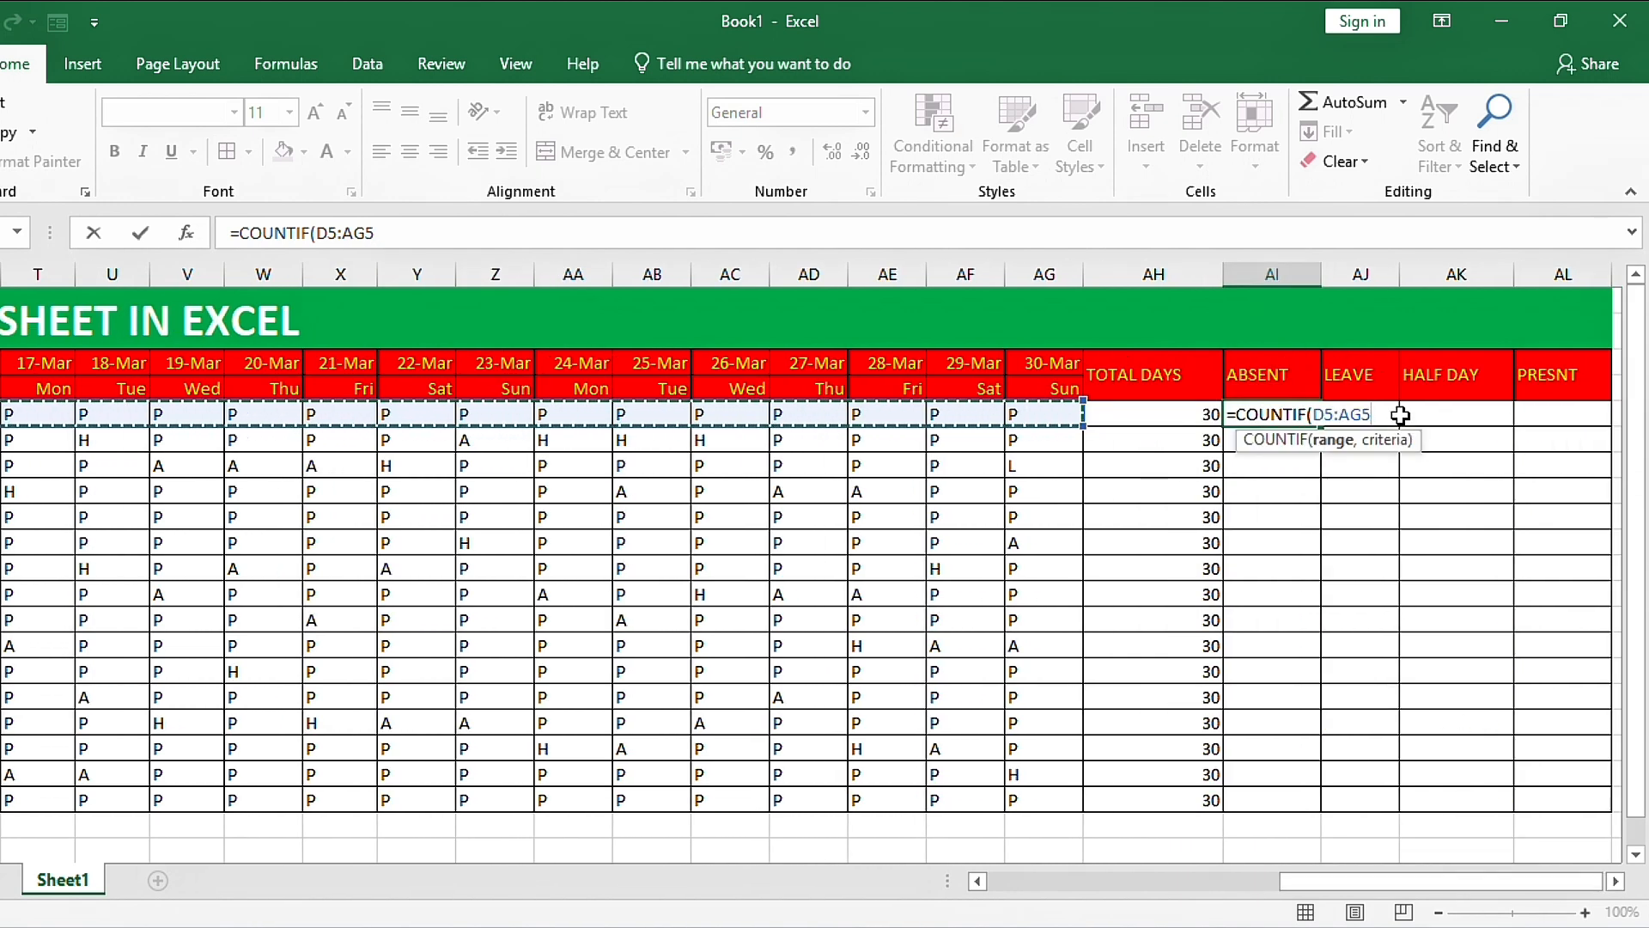
{"action": "type", "text": ","}
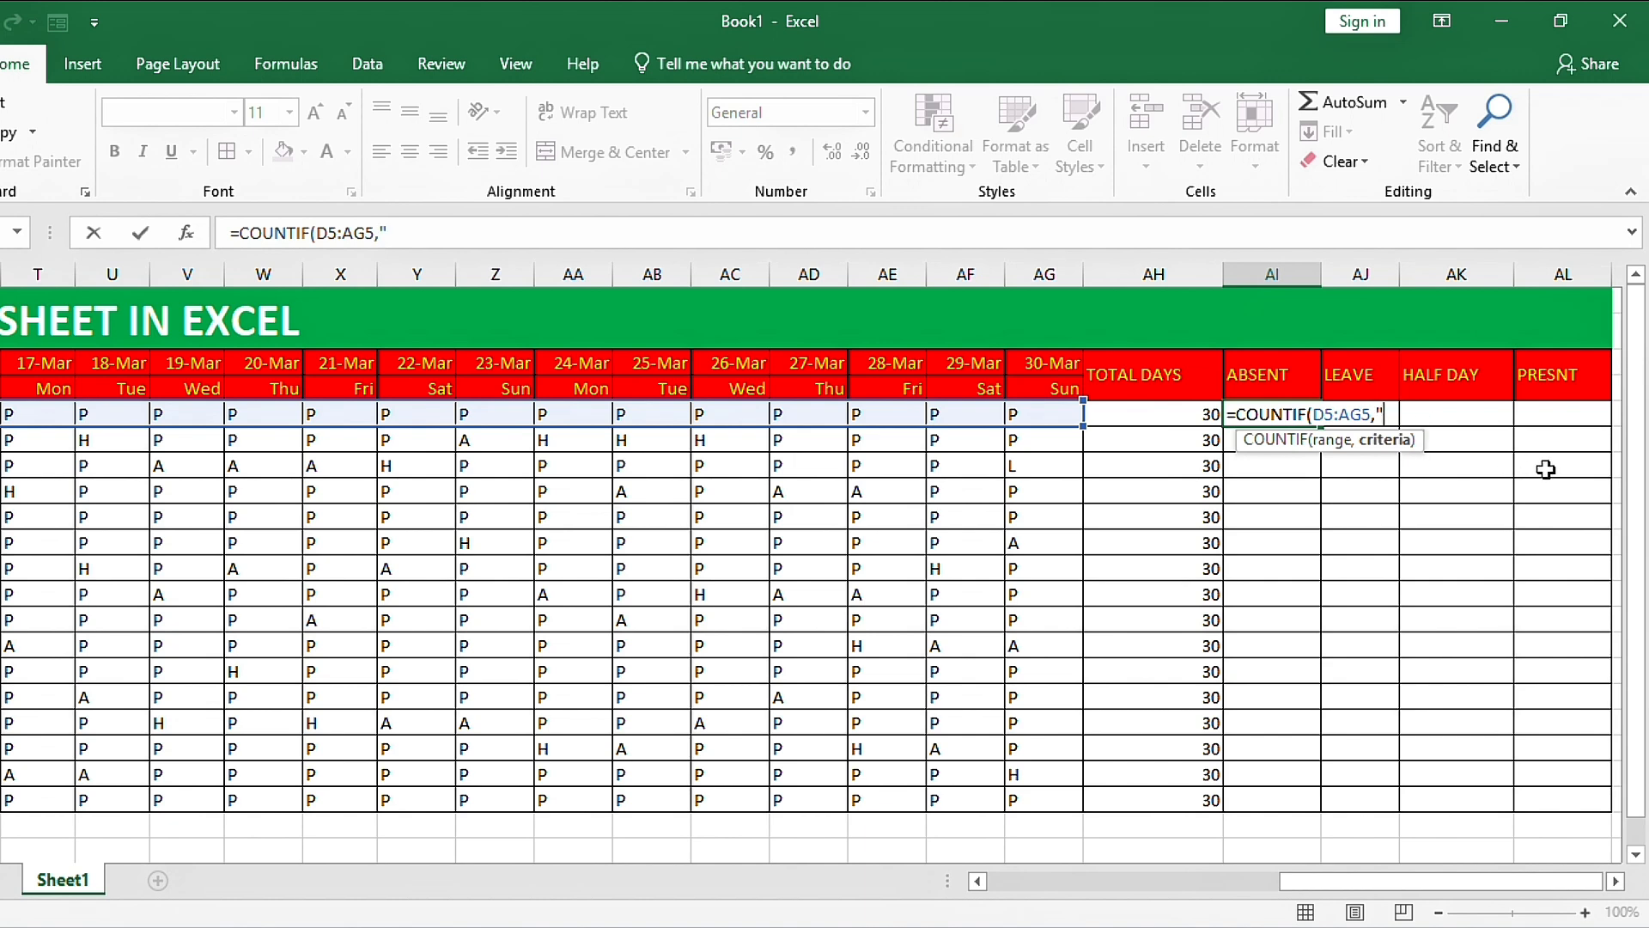
{"action": "type", "text": "\"a"}
{"action": "type", "text": ")"}
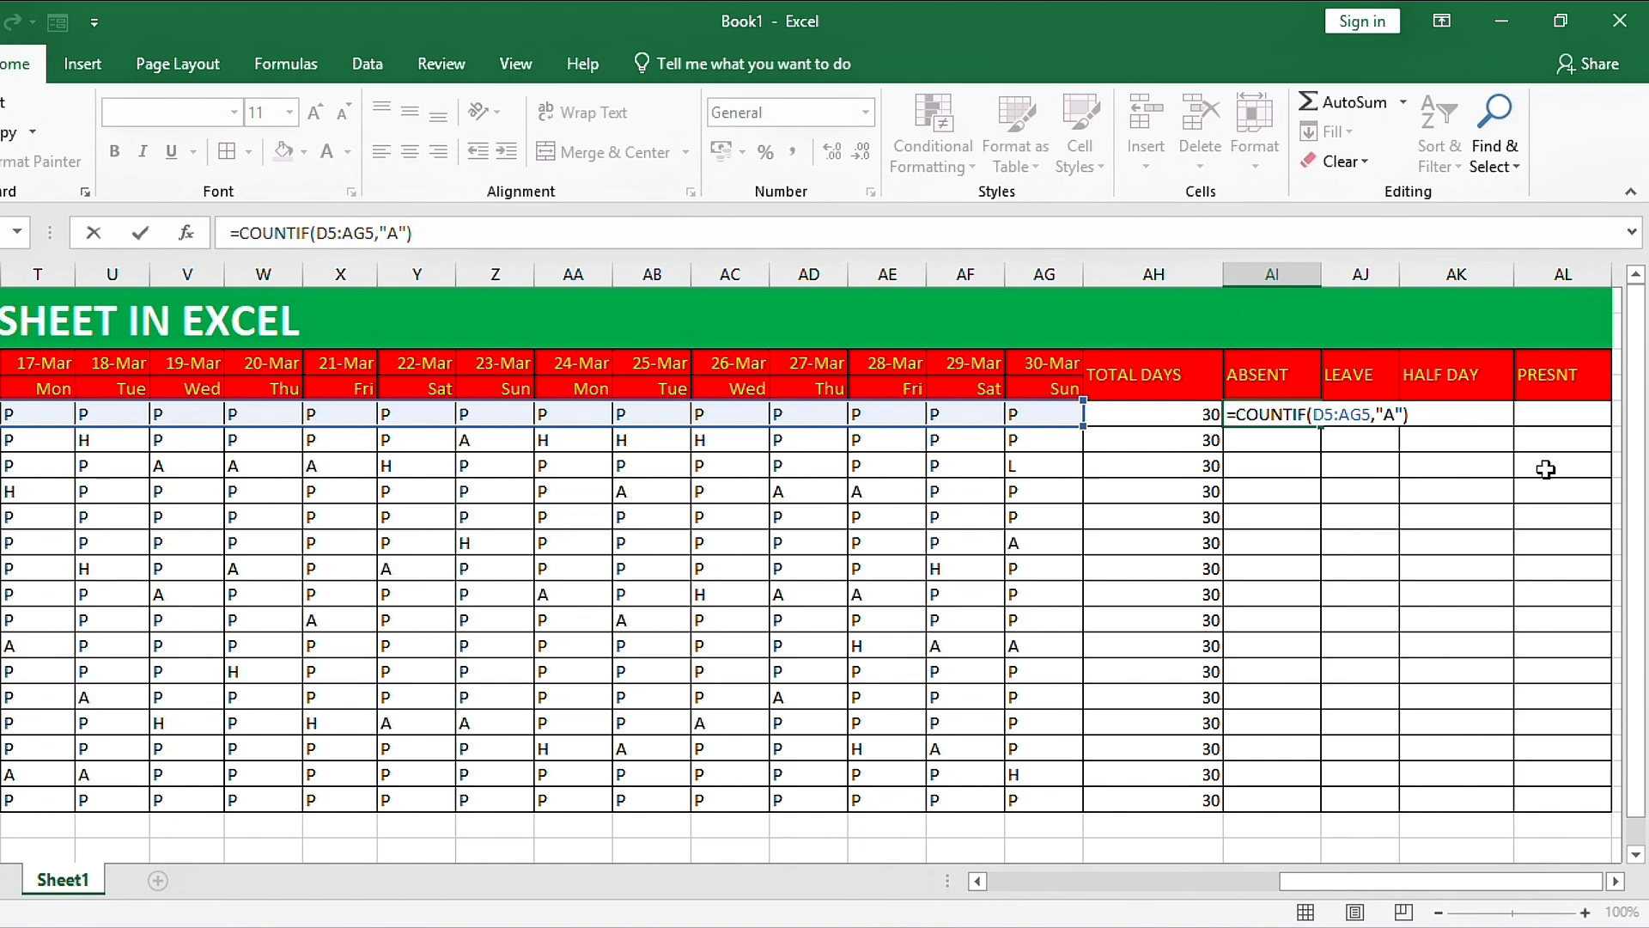
{"action": "key", "text": "ctrl+Return"}
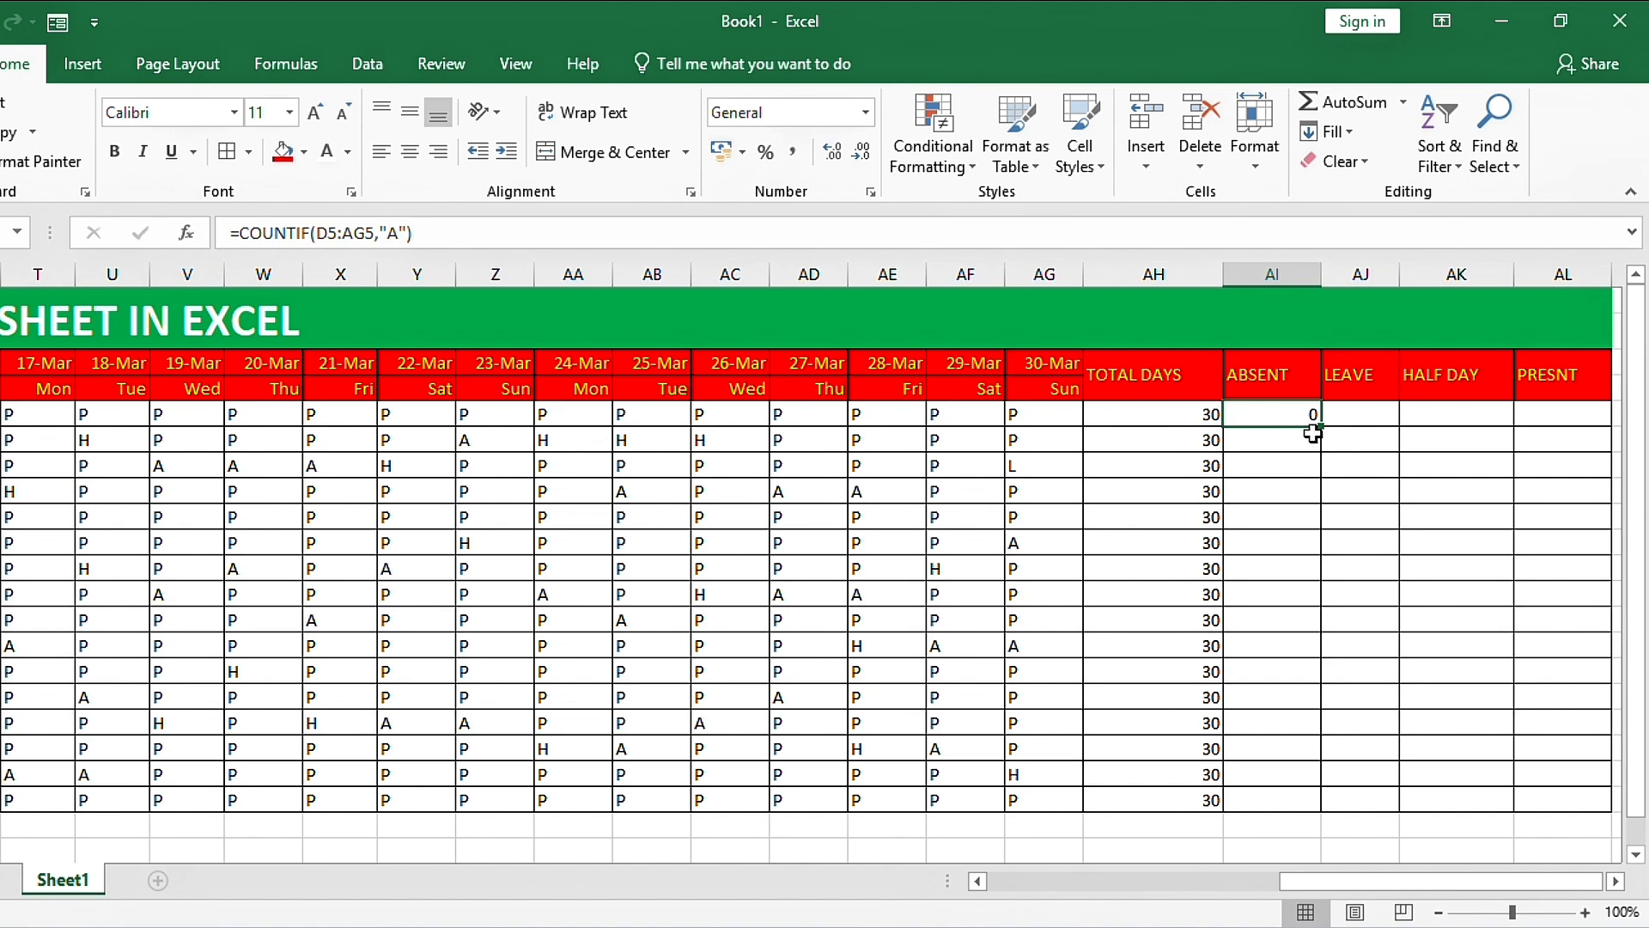
Step: Fill the ABSENT formula from AI5 down to AI20 and check the copied formulas in AI6 and AI7
{"action": "left_click_drag", "start_coordinate": [1322, 430], "coordinate": [1329, 813]}
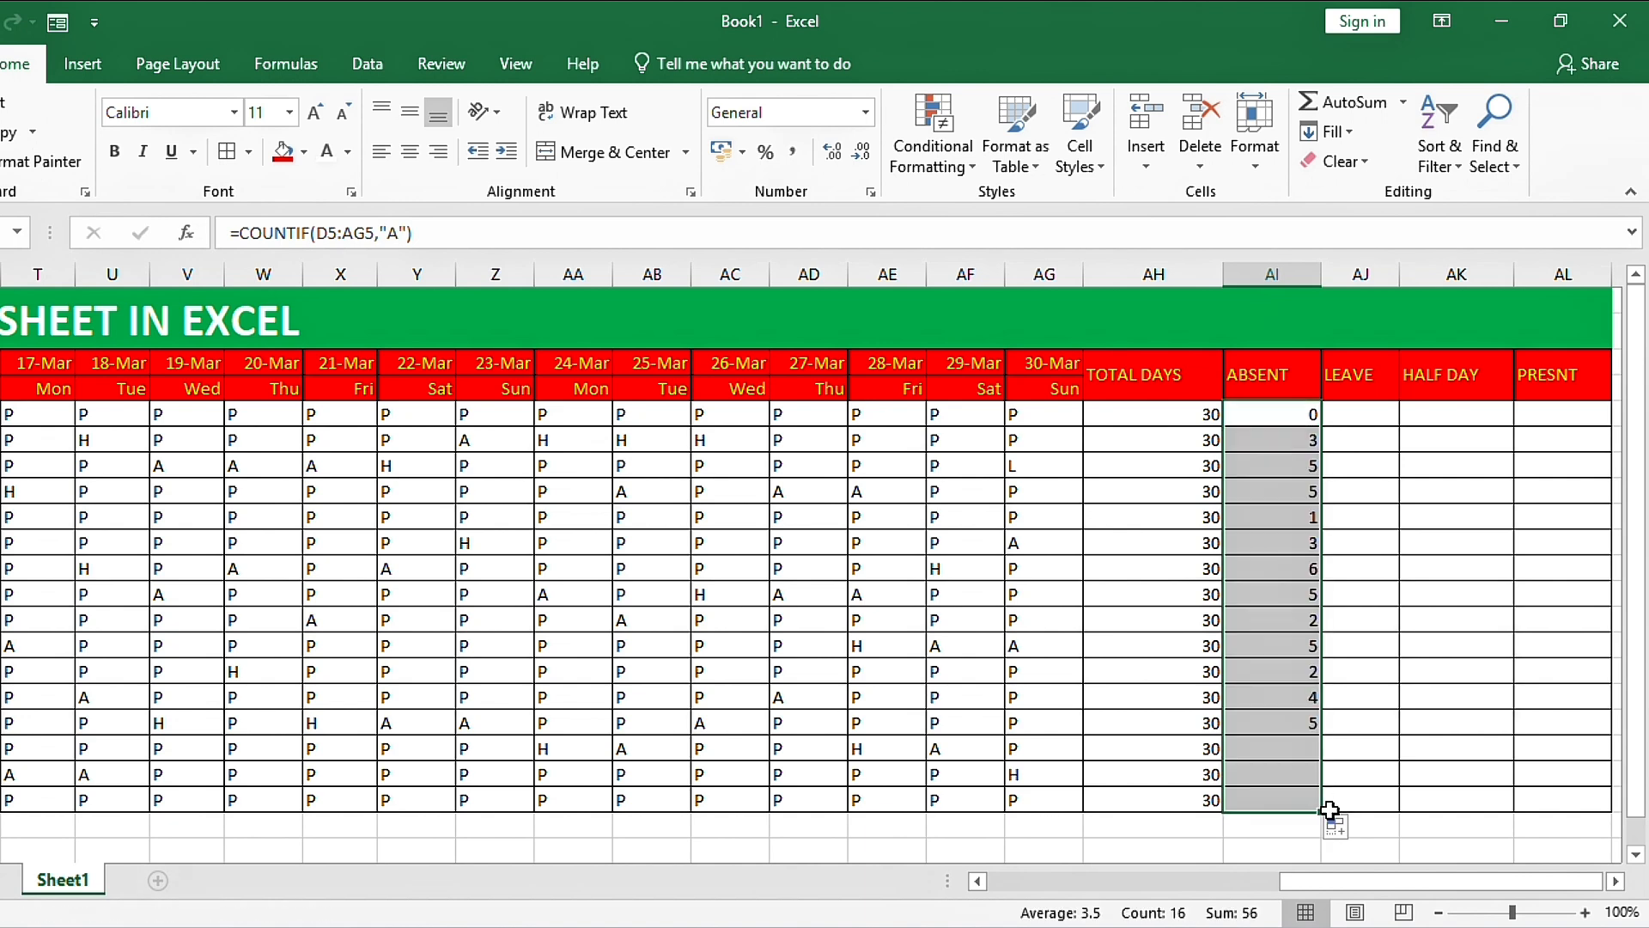
{"action": "left_click", "coordinate": [1294, 440]}
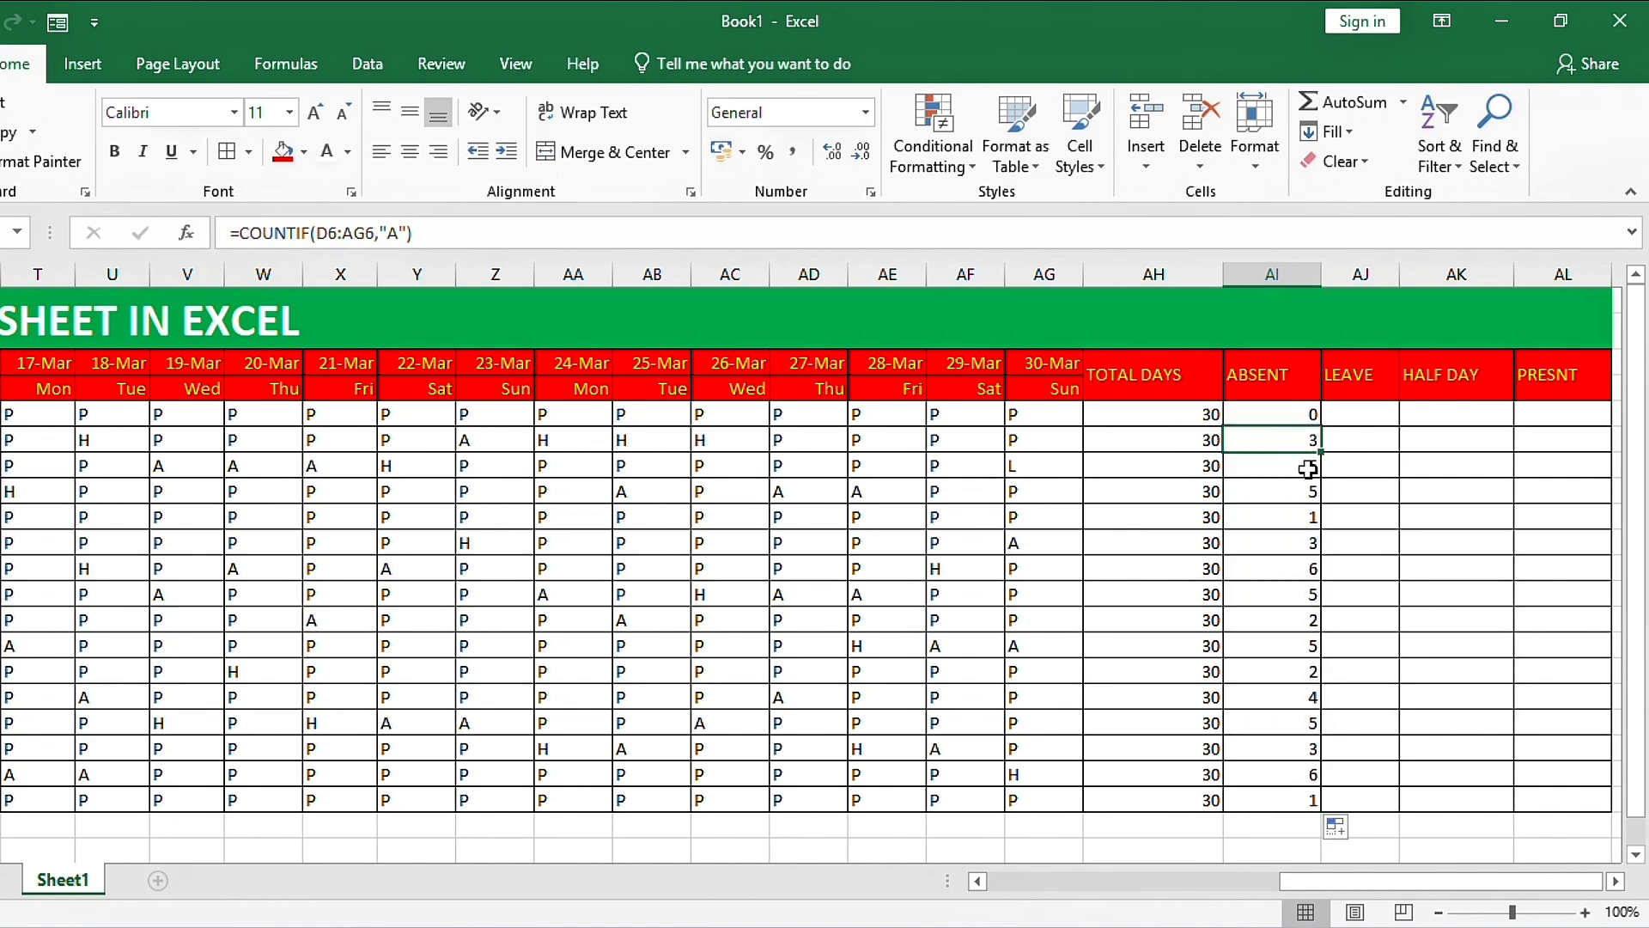
{"action": "left_click", "coordinate": [1307, 467]}
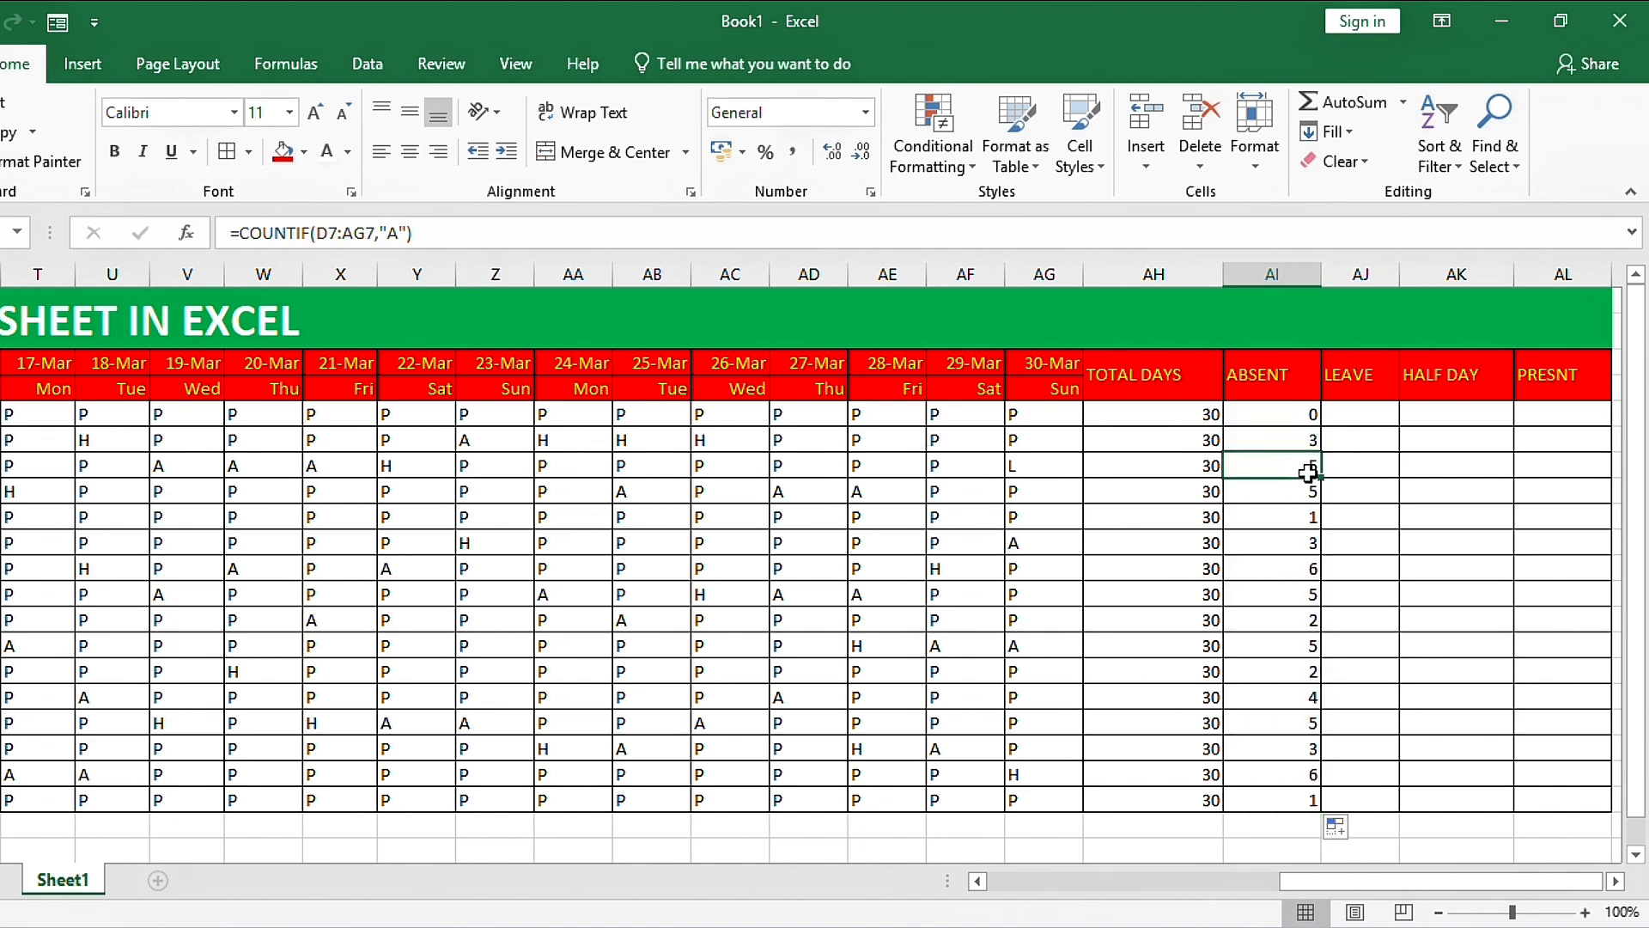
{"action": "left_click", "coordinate": [1345, 413]}
{"action": "type", "text": "="}
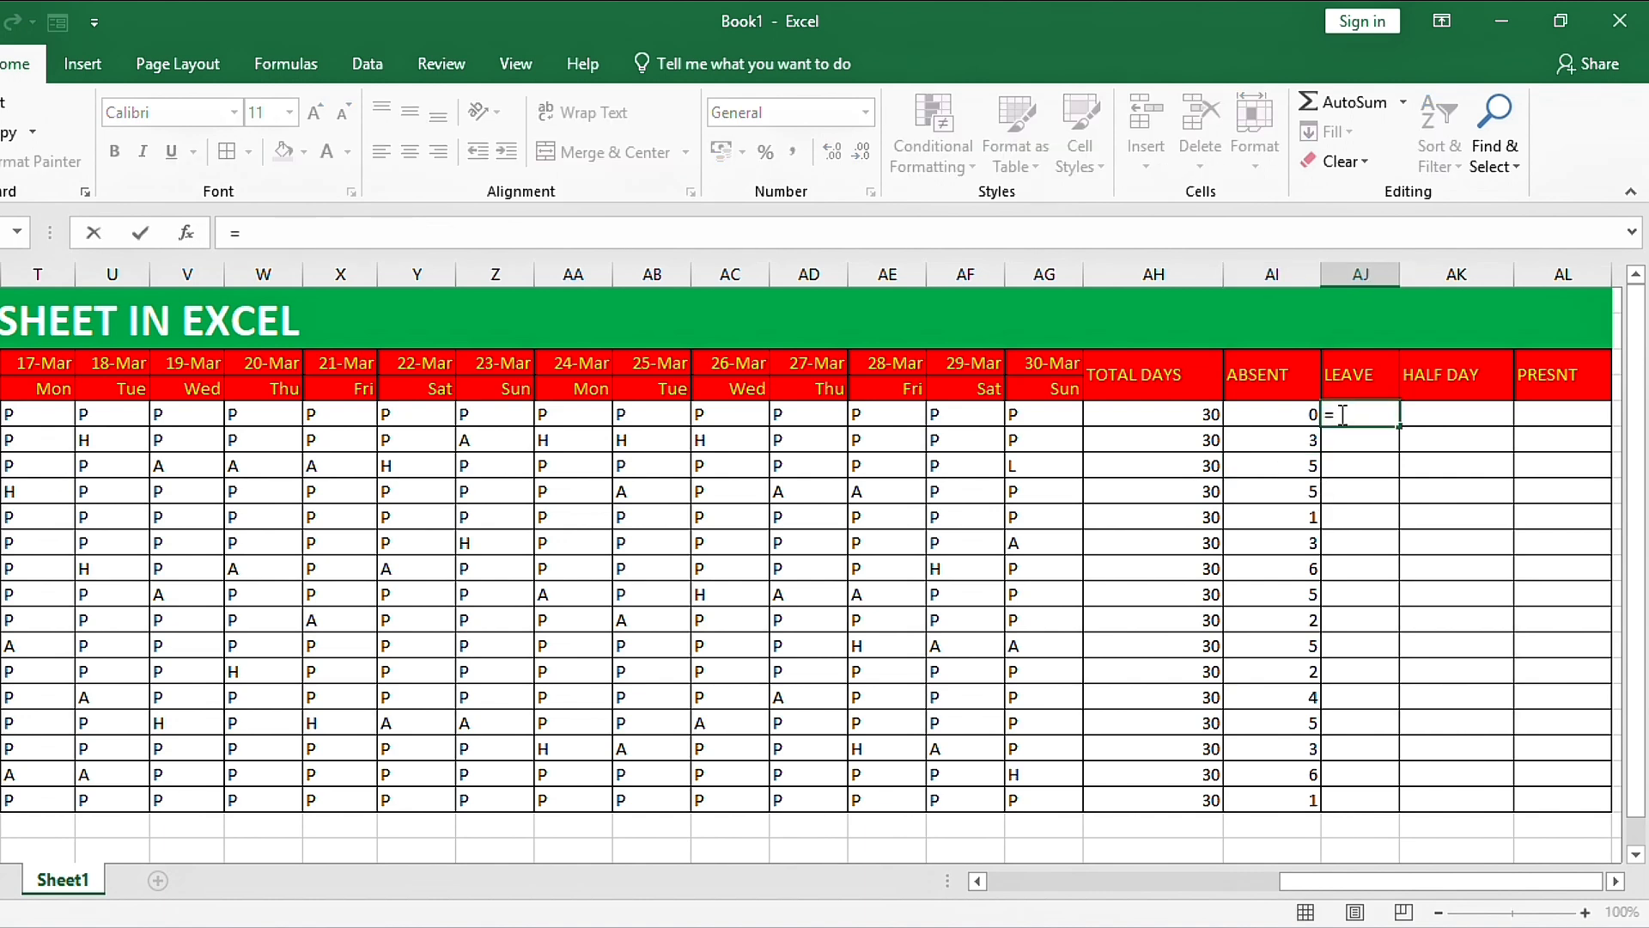
{"action": "key", "text": "Escape"}
{"action": "key", "text": "Left"}
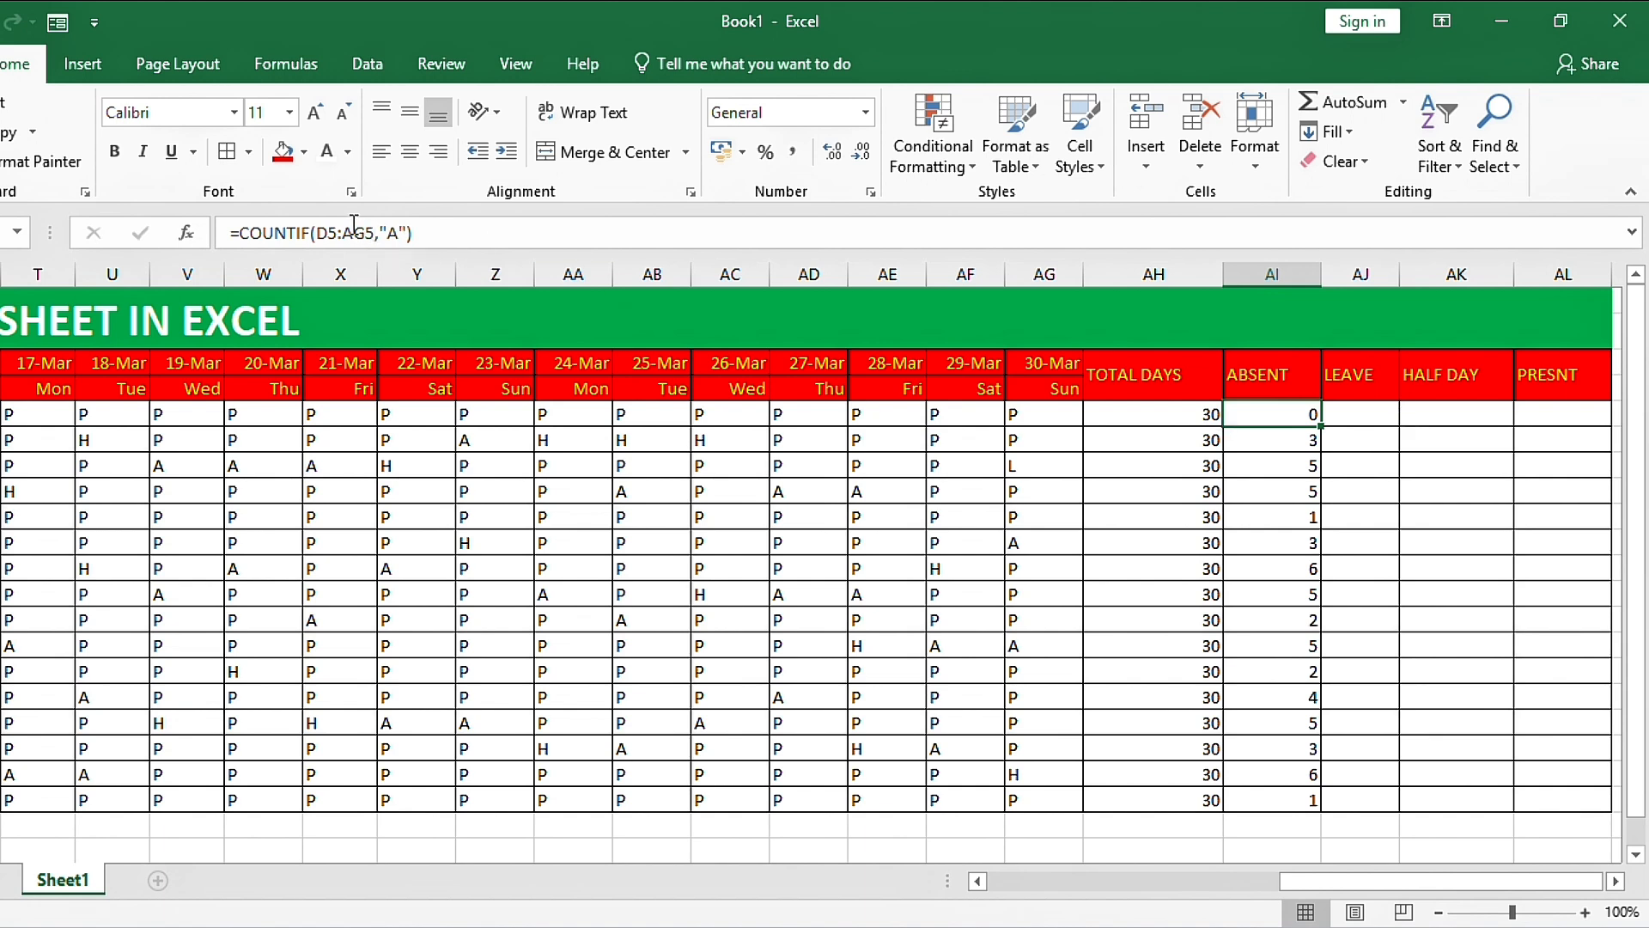
Step: Enter =COUNTIF(D5:AG5,"L") in AJ5 under LEAVE and fill the formula down to AJ20
{"action": "key", "text": "Right"}
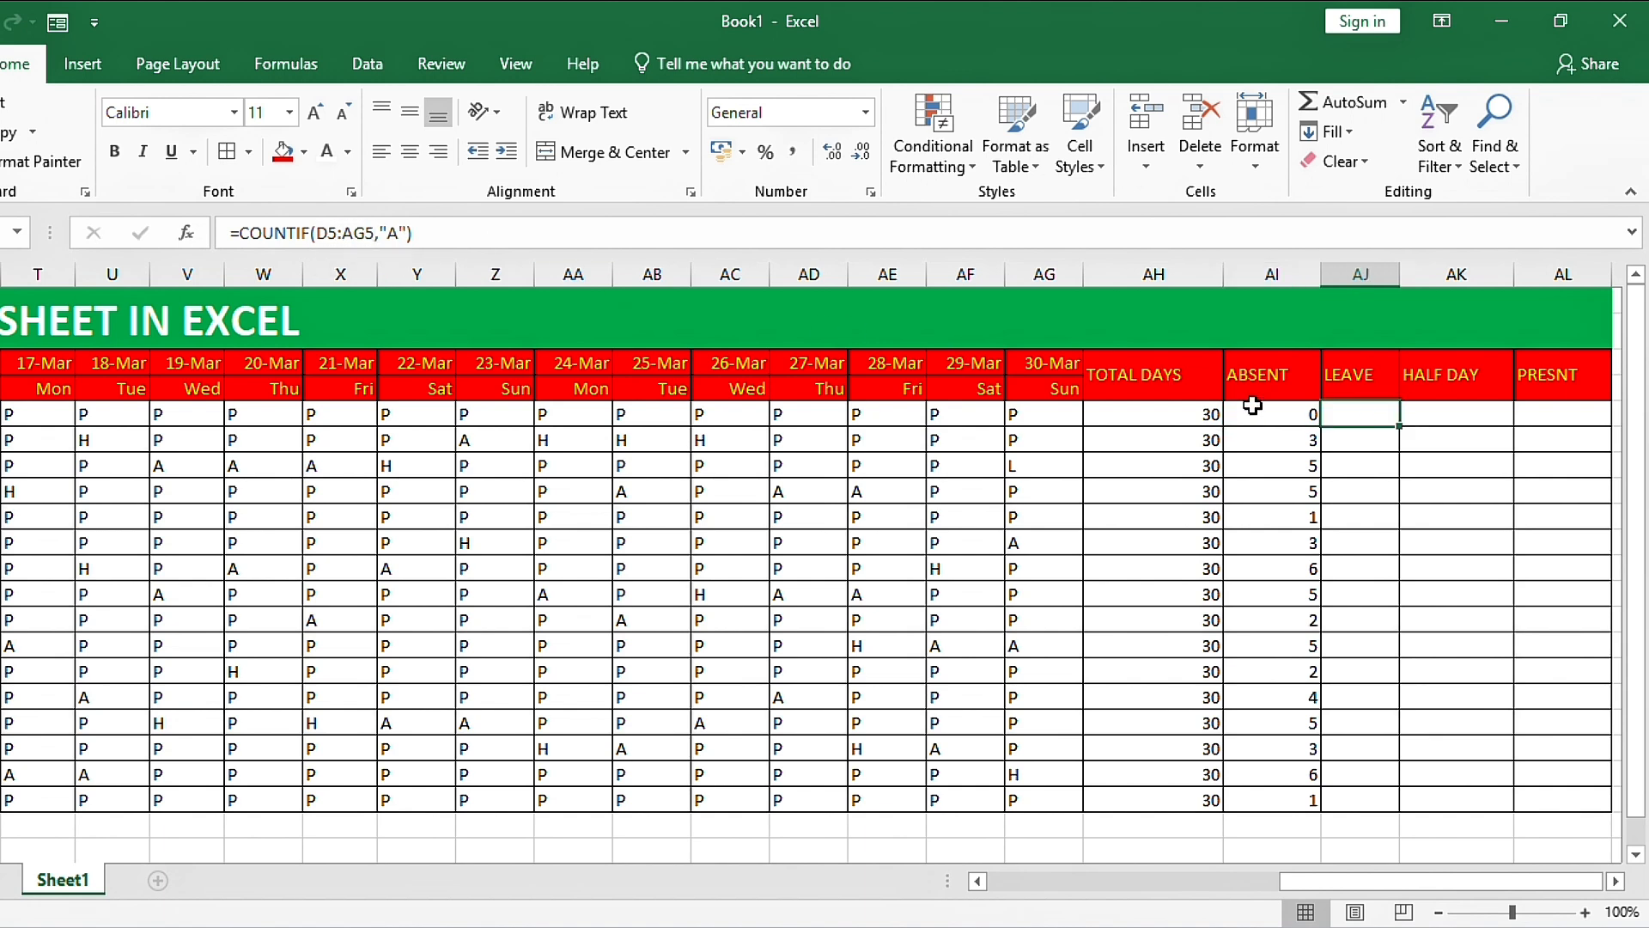
{"action": "type", "text": "=D"}
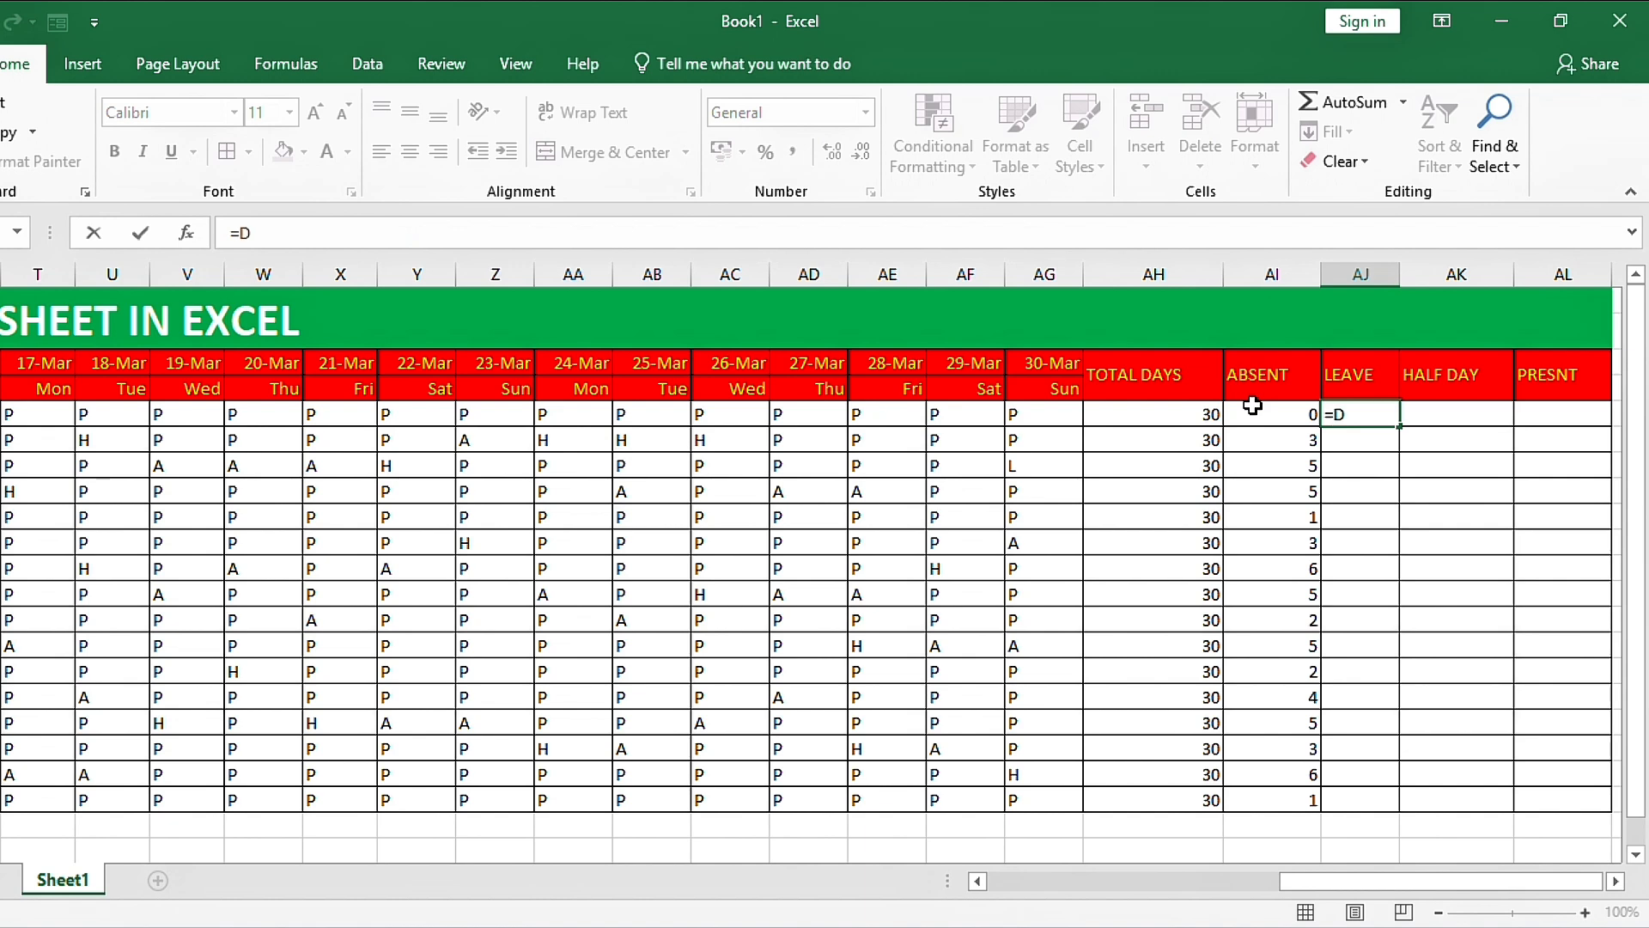
{"action": "type", "text": "5:AG5"}
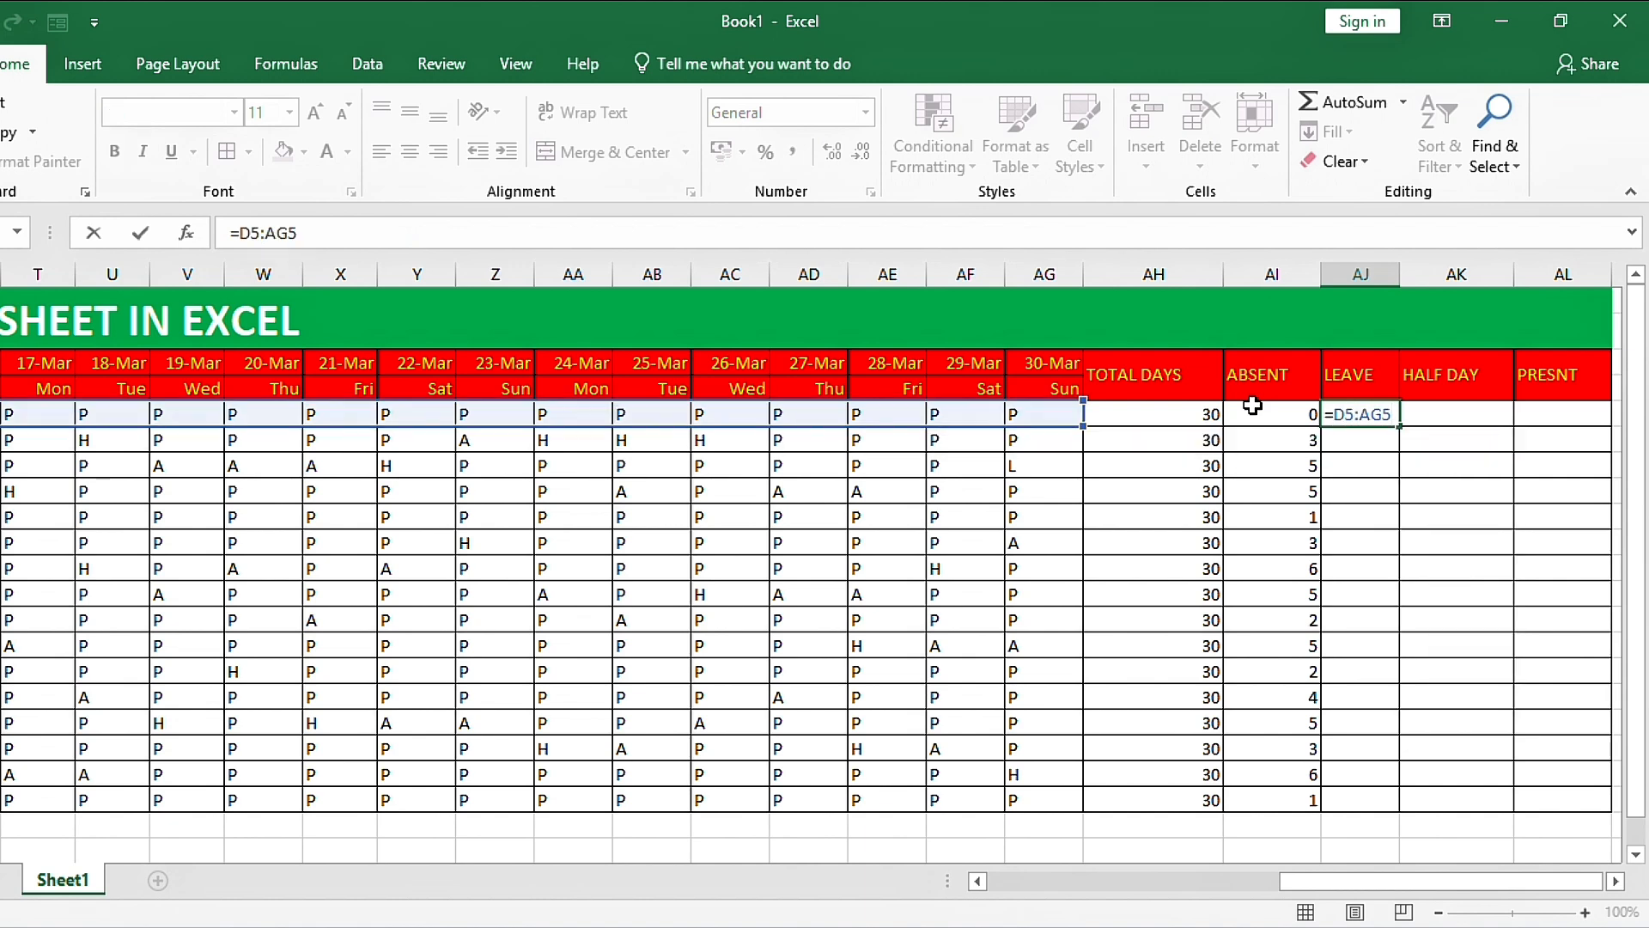
{"action": "key", "text": "BackSpace"}
{"action": "key", "text": "BackSpace"}
{"action": "key", "text": "BackSpace"}
{"action": "key", "text": "BackSpace"}
{"action": "key", "text": "BackSpace"}
{"action": "key", "text": "BackSpace"}
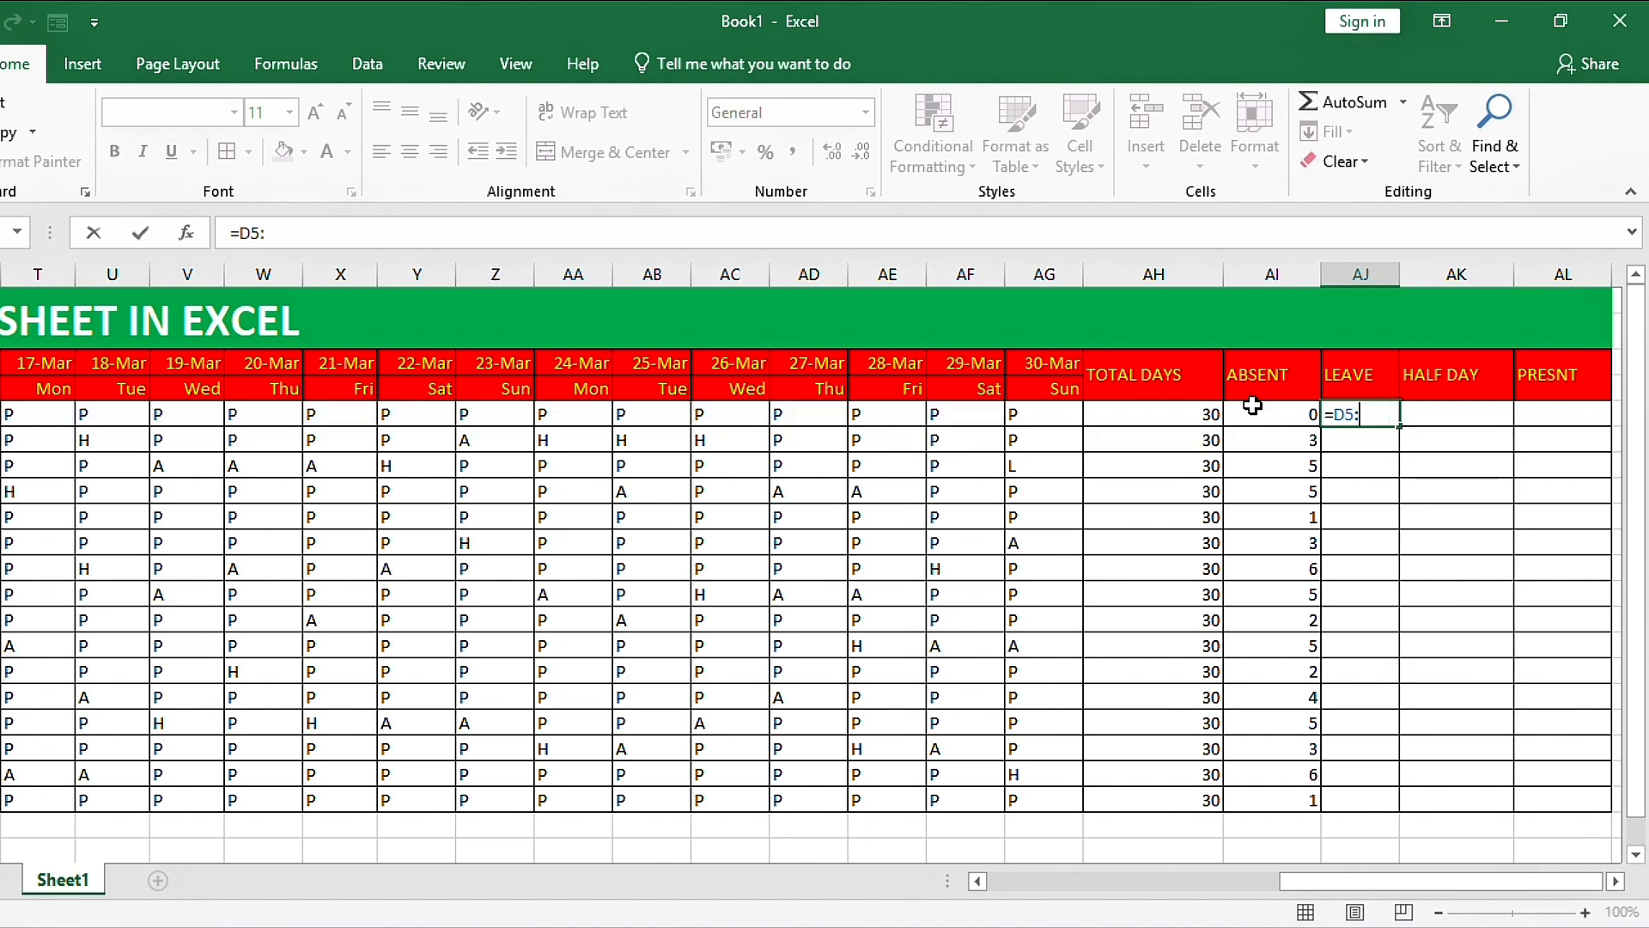
{"action": "type", "text": "COUNTIF"}
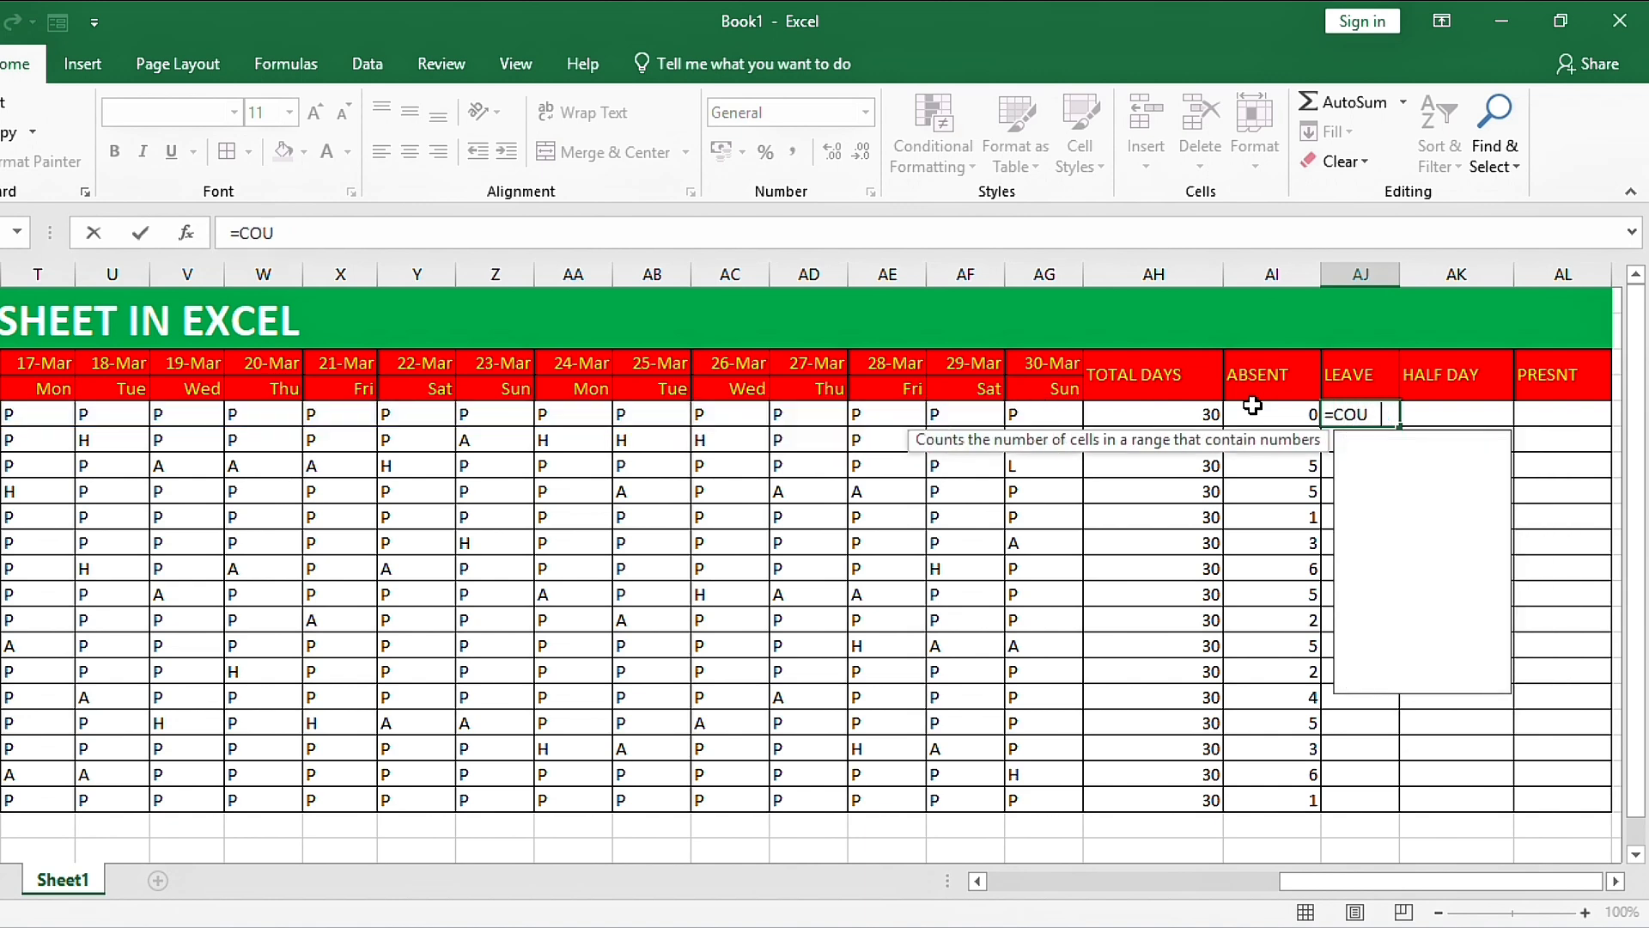
{"action": "type", "text": "("}
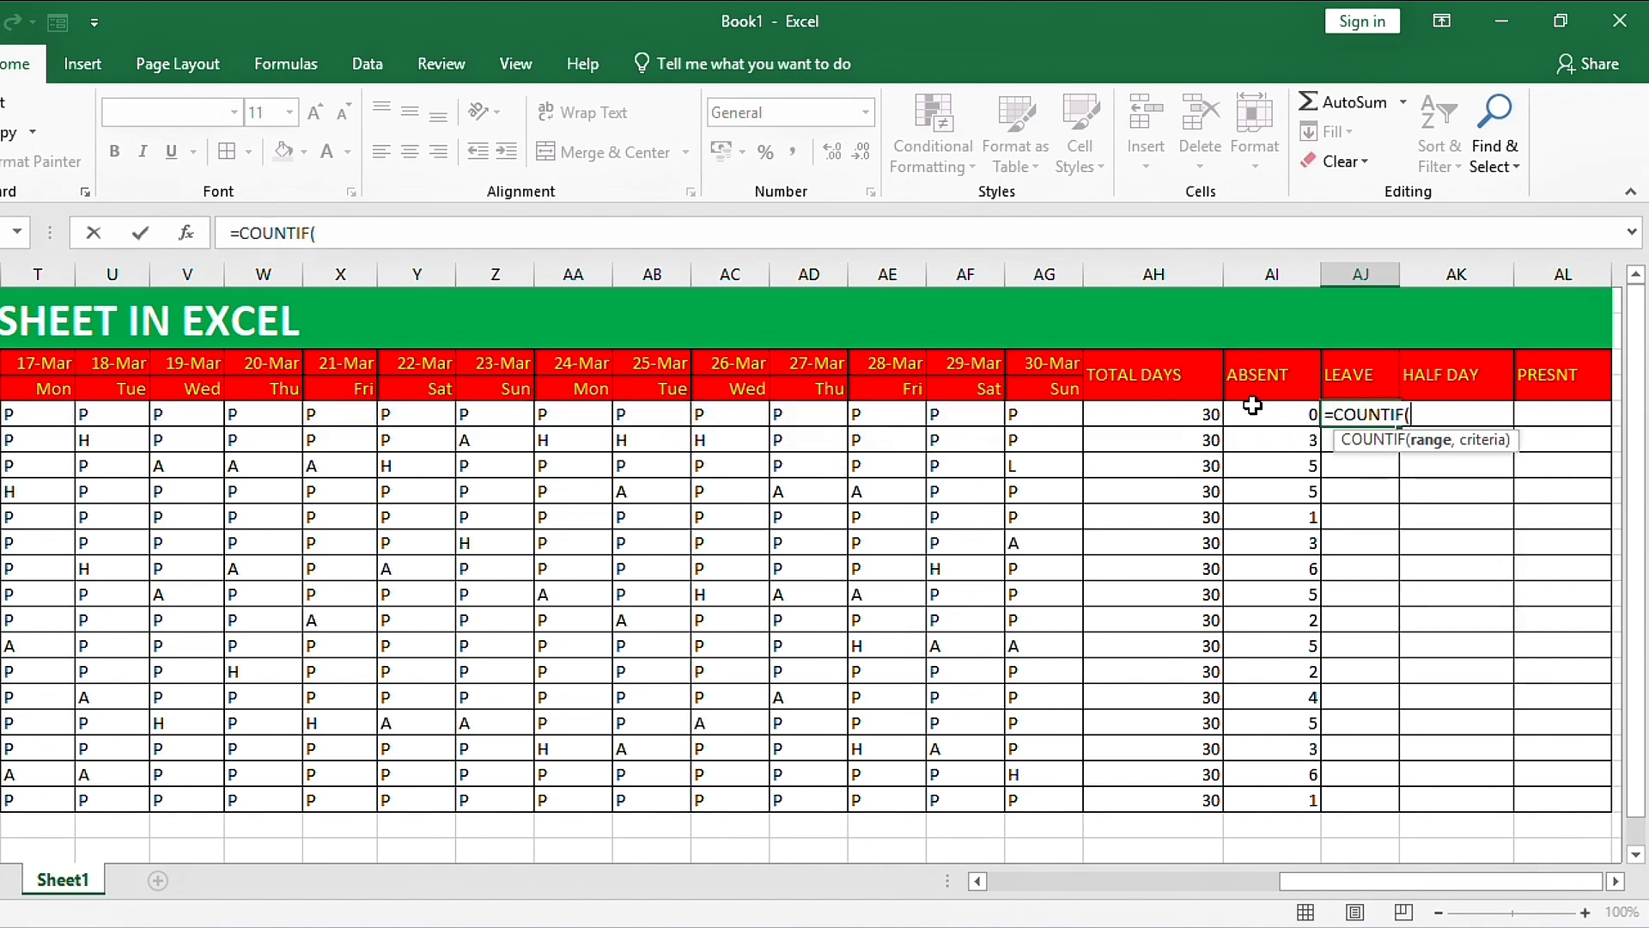
{"action": "type", "text": "D5:1G5"}
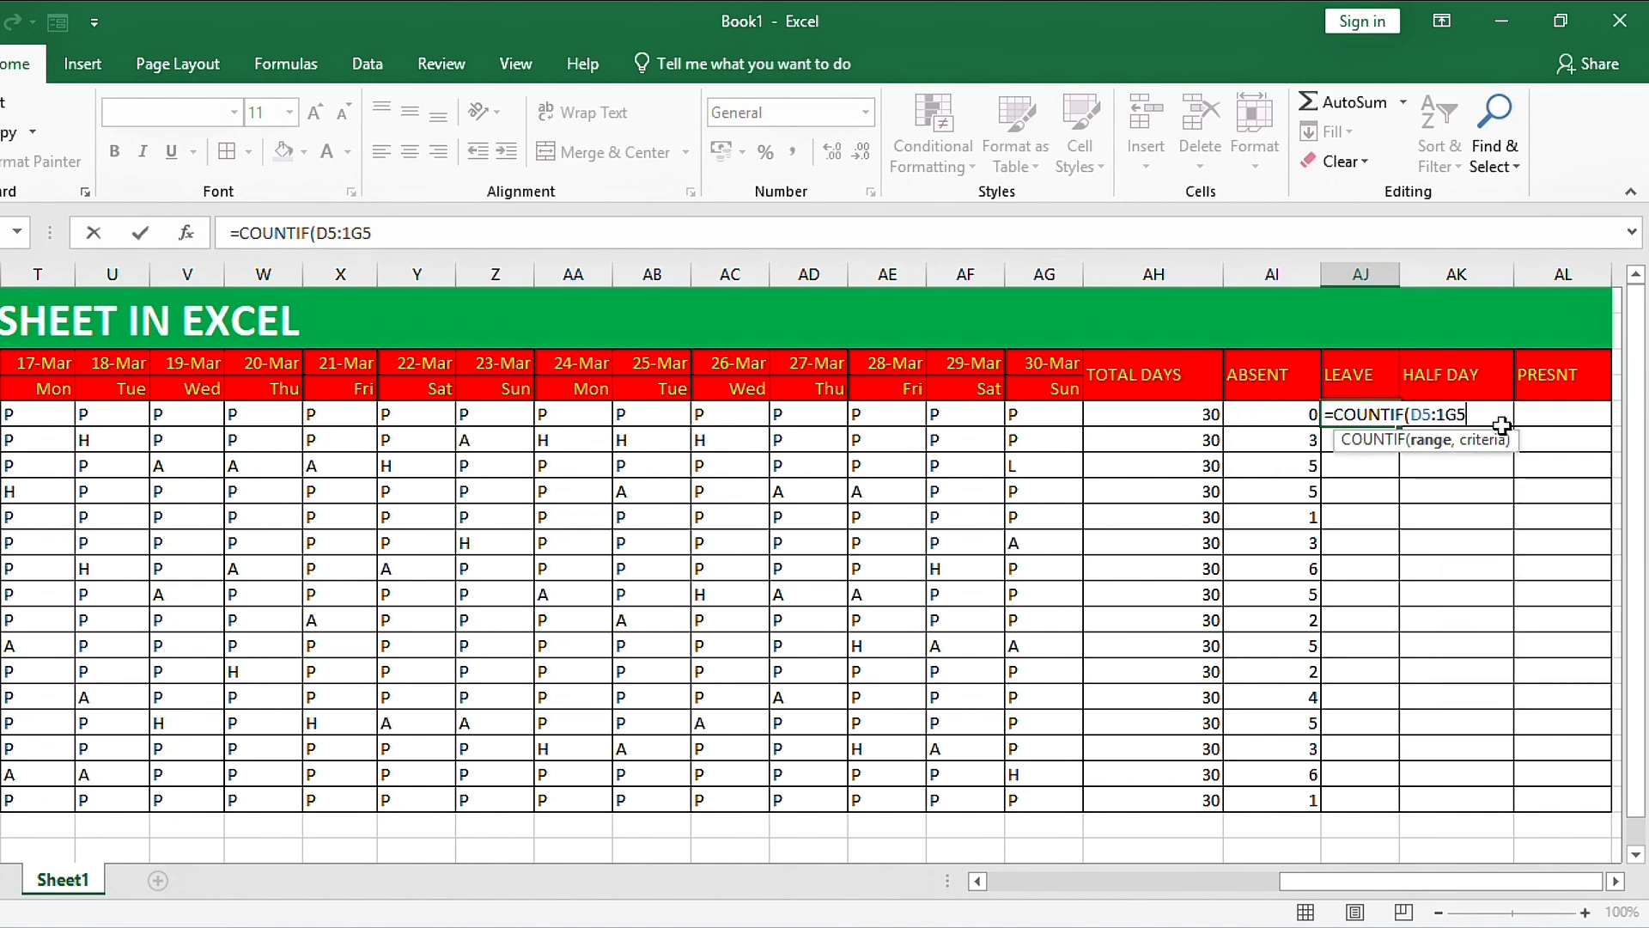
{"action": "key", "text": "BackSpace"}
{"action": "key", "text": "BackSpace"}
{"action": "key", "text": "BackSpace"}
{"action": "type", "text": "AG5"}
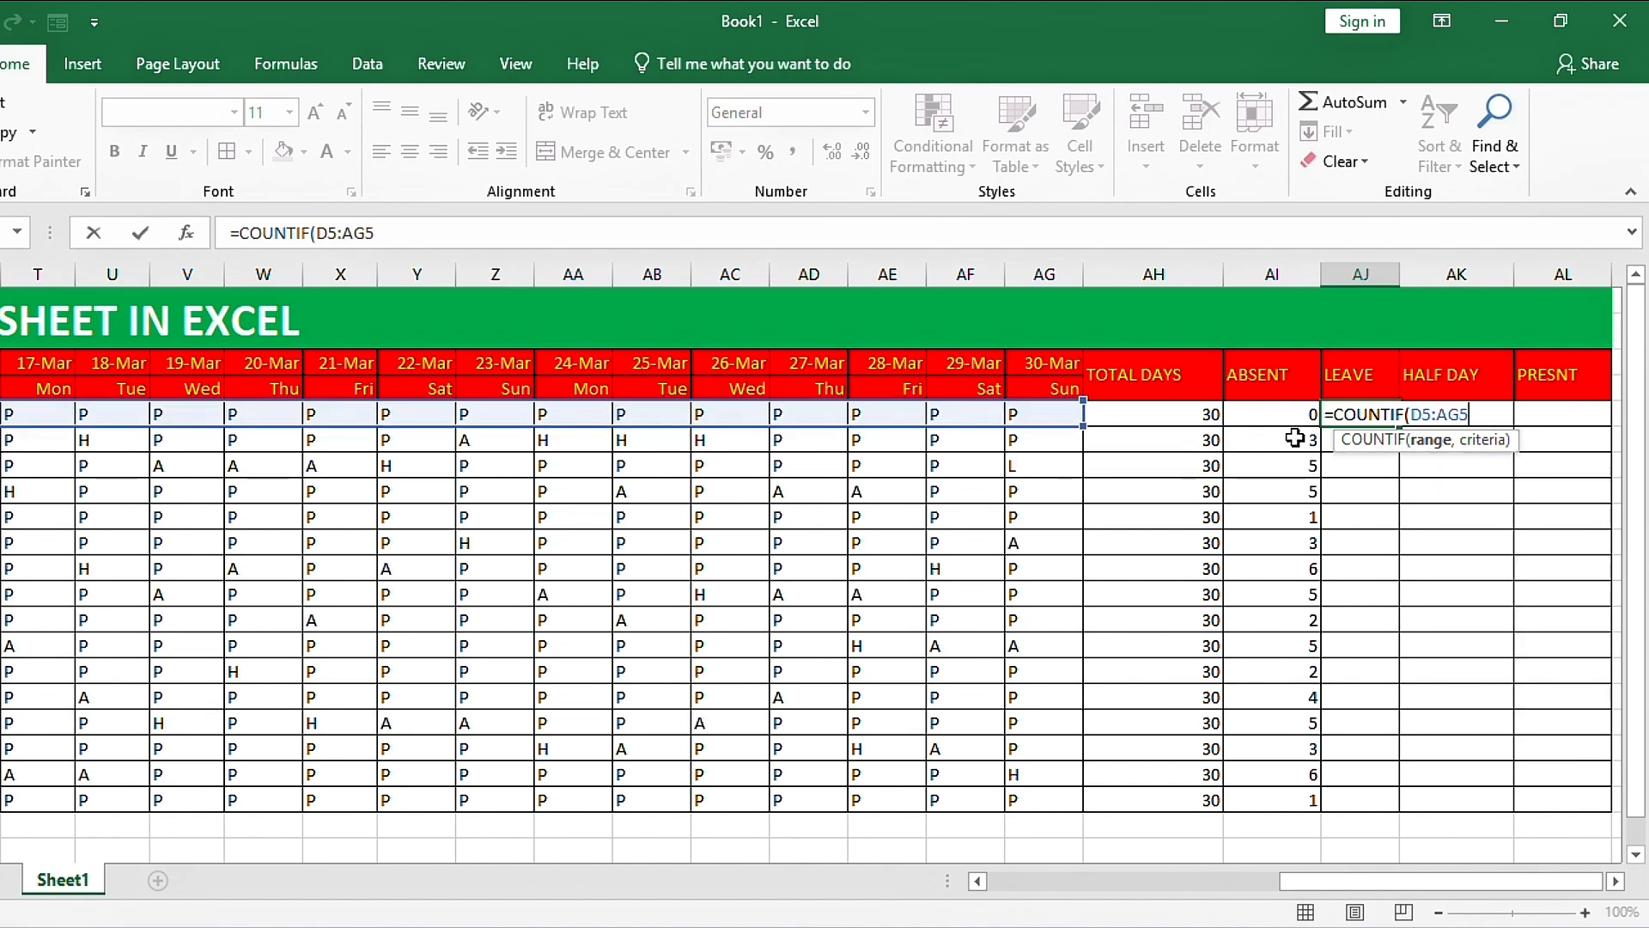
{"action": "type", "text": ","}
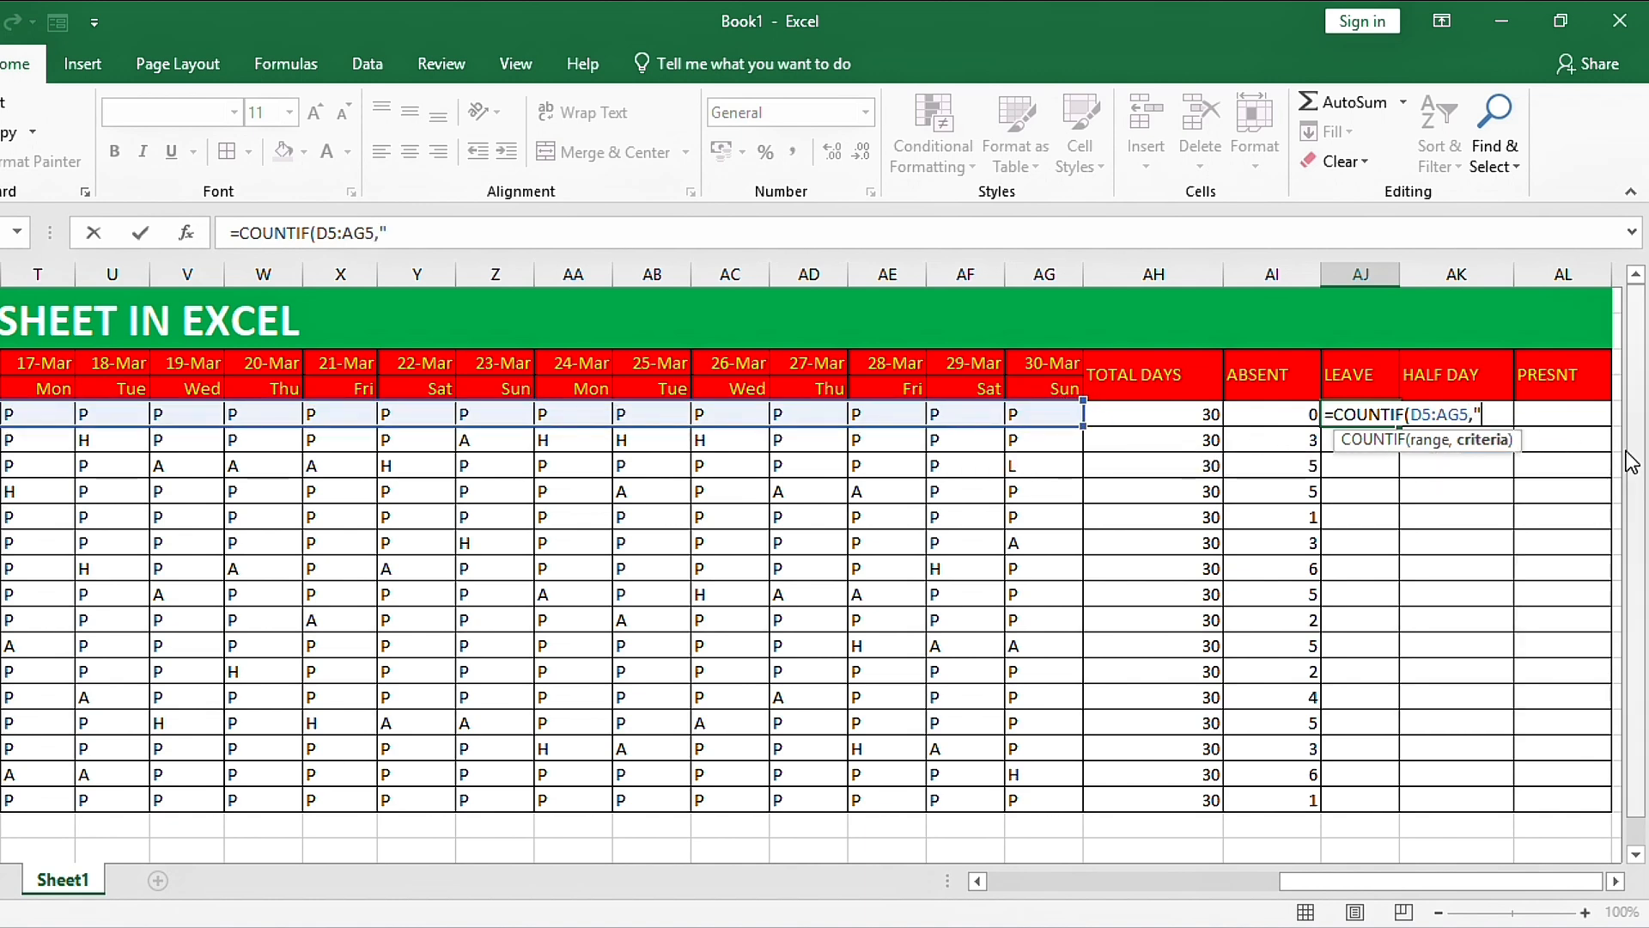
{"action": "type", "text": "\"L\")"}
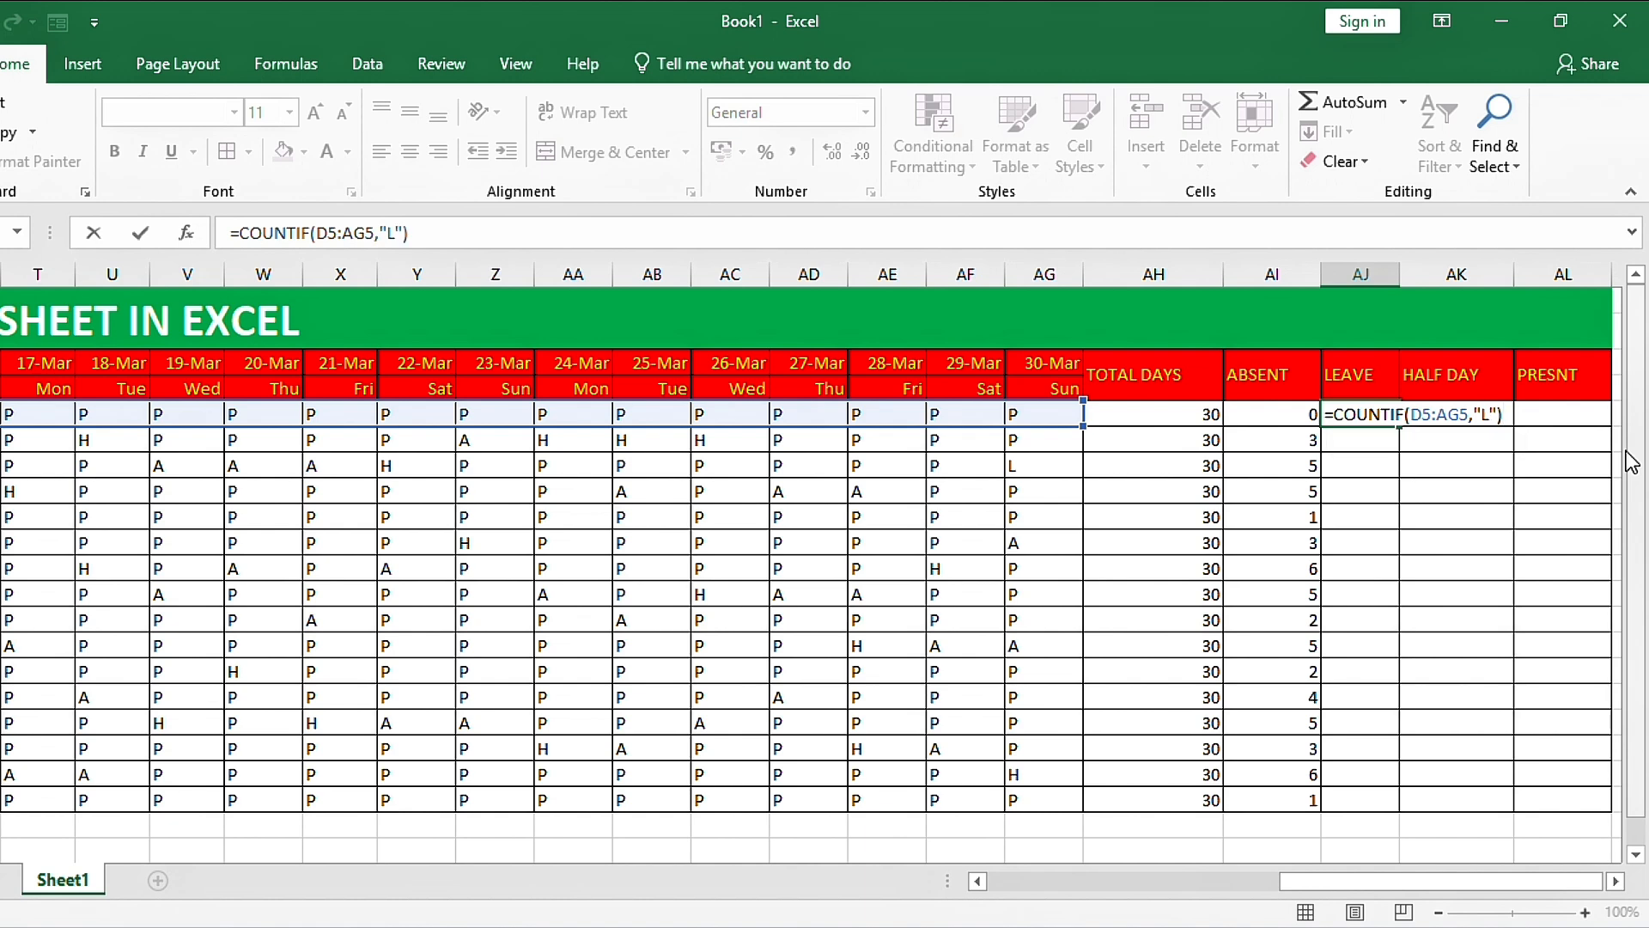
{"action": "key", "text": "Return"}
{"action": "left_click", "coordinate": [1359, 412]}
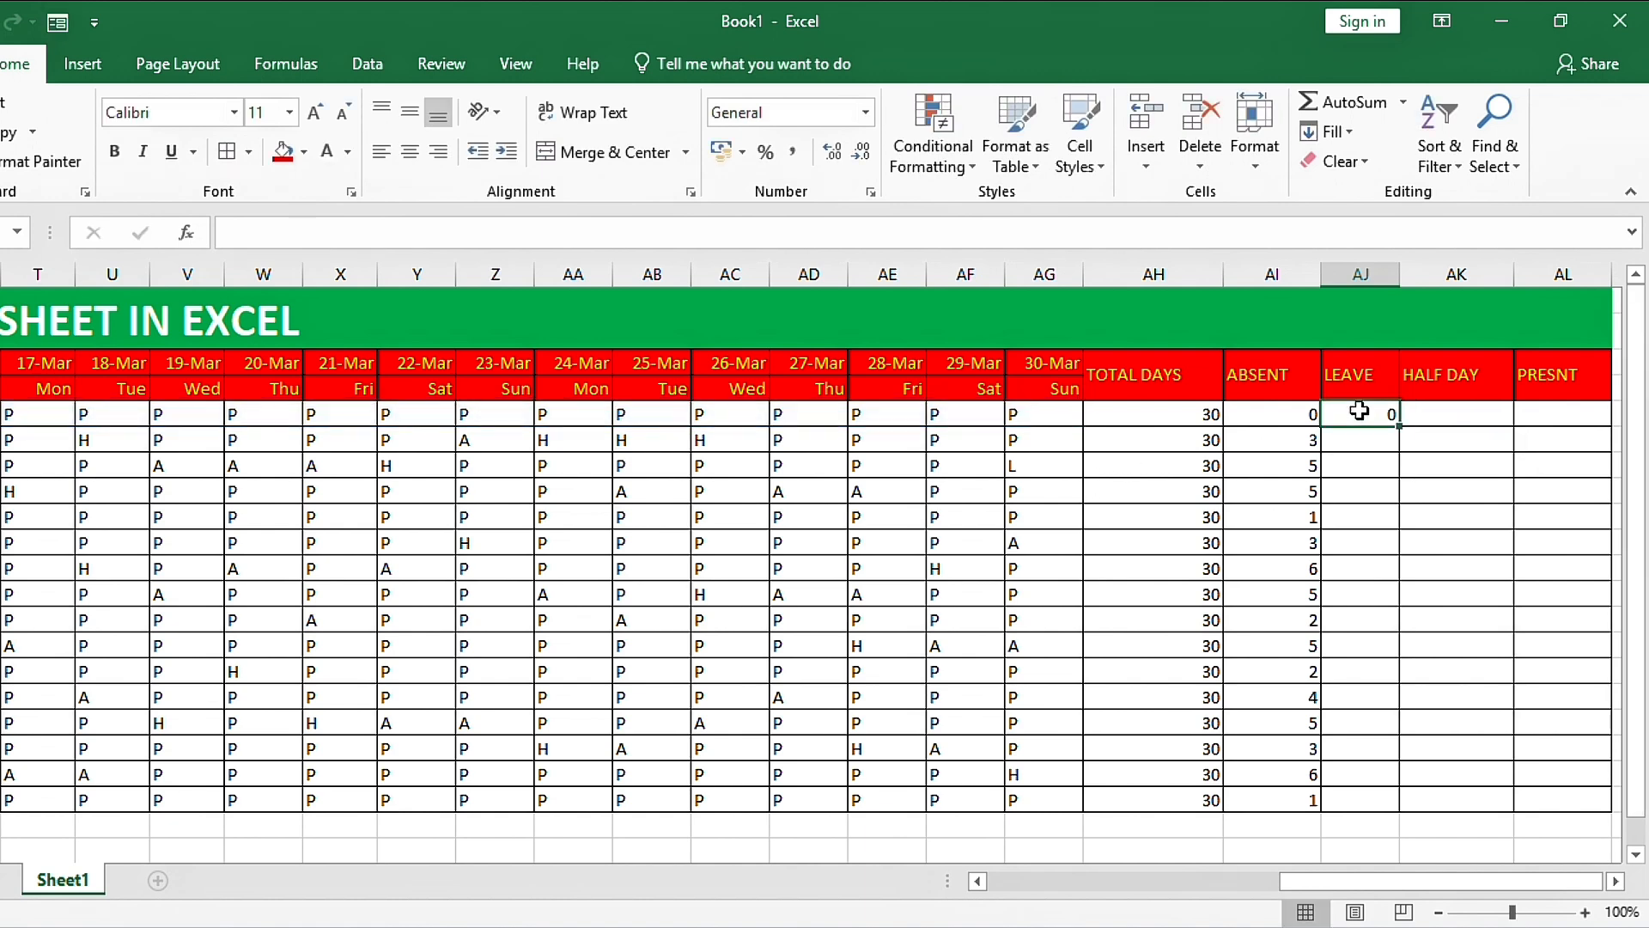
{"action": "left_click_drag", "start_coordinate": [1400, 426], "coordinate": [1405, 812]}
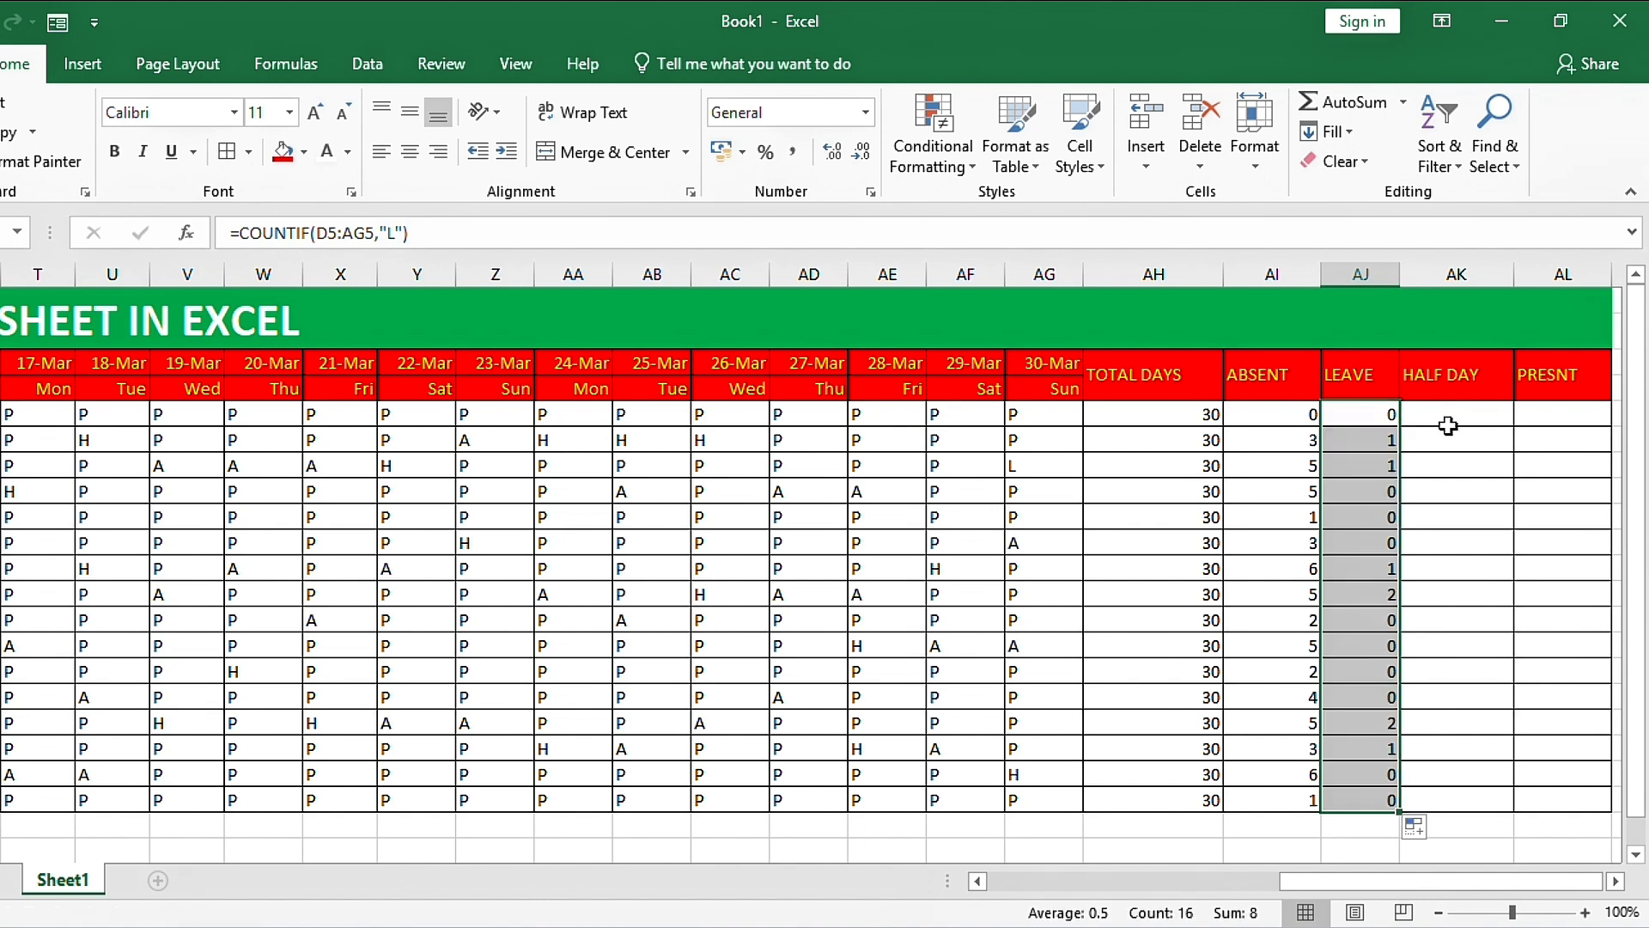
Step: Enter =COUNTIF(D5:AG5,"H") in AK5 under HALF DAY and fill the formula down to AK20
{"action": "left_click", "coordinate": [1448, 413]}
{"action": "type", "text": "="}
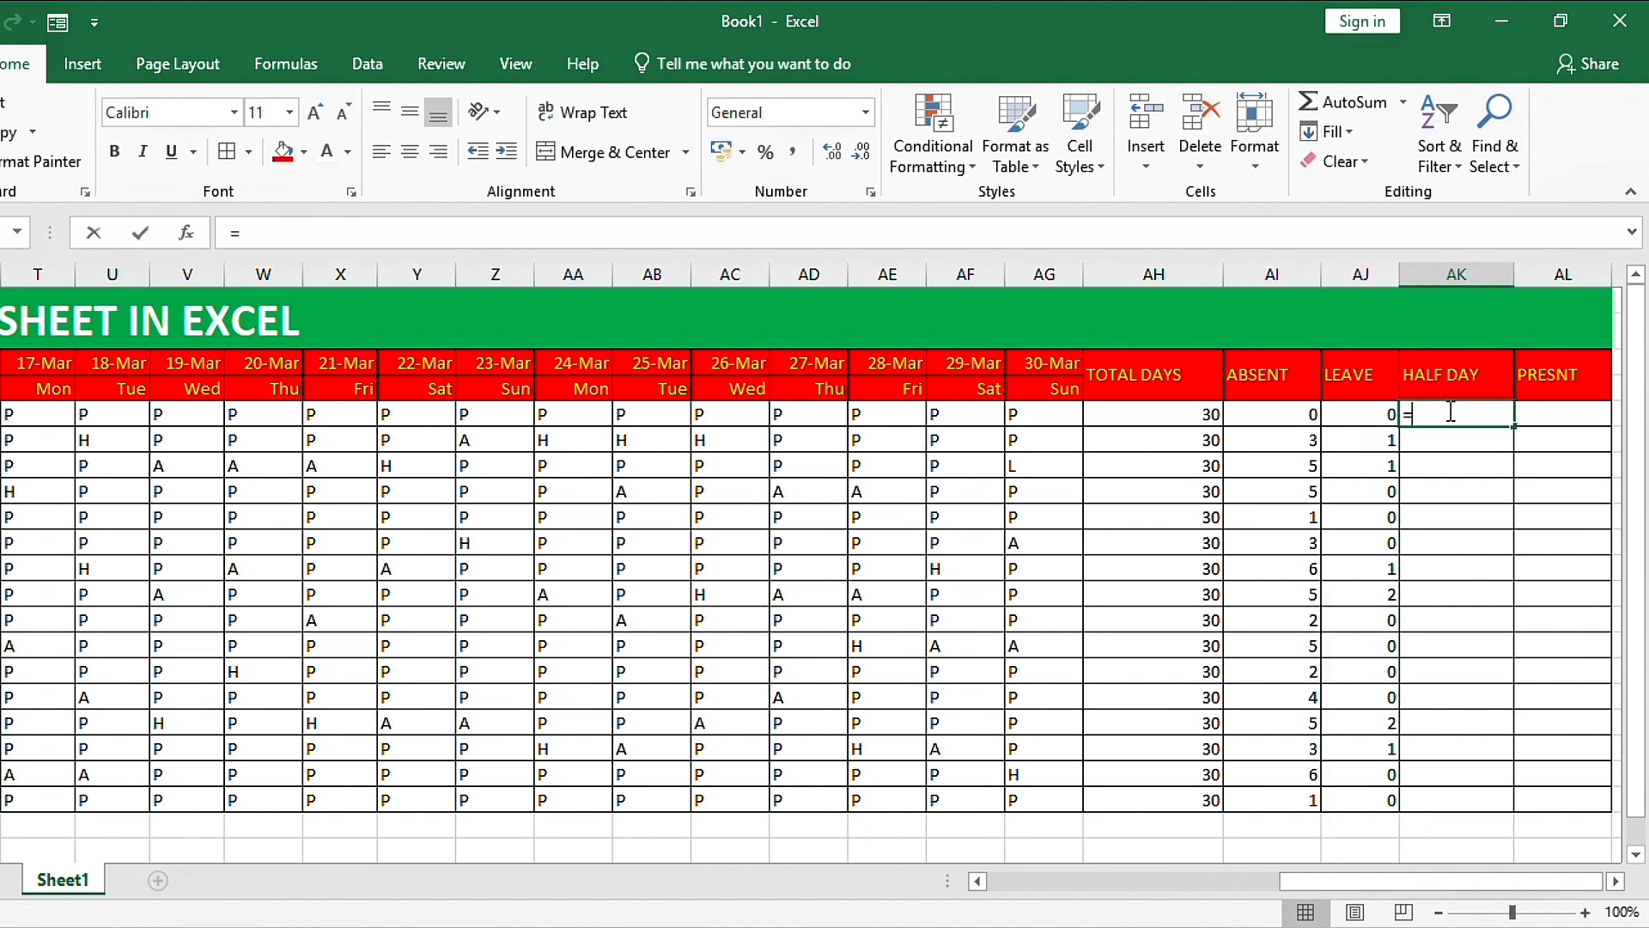
{"action": "type", "text": "CO"}
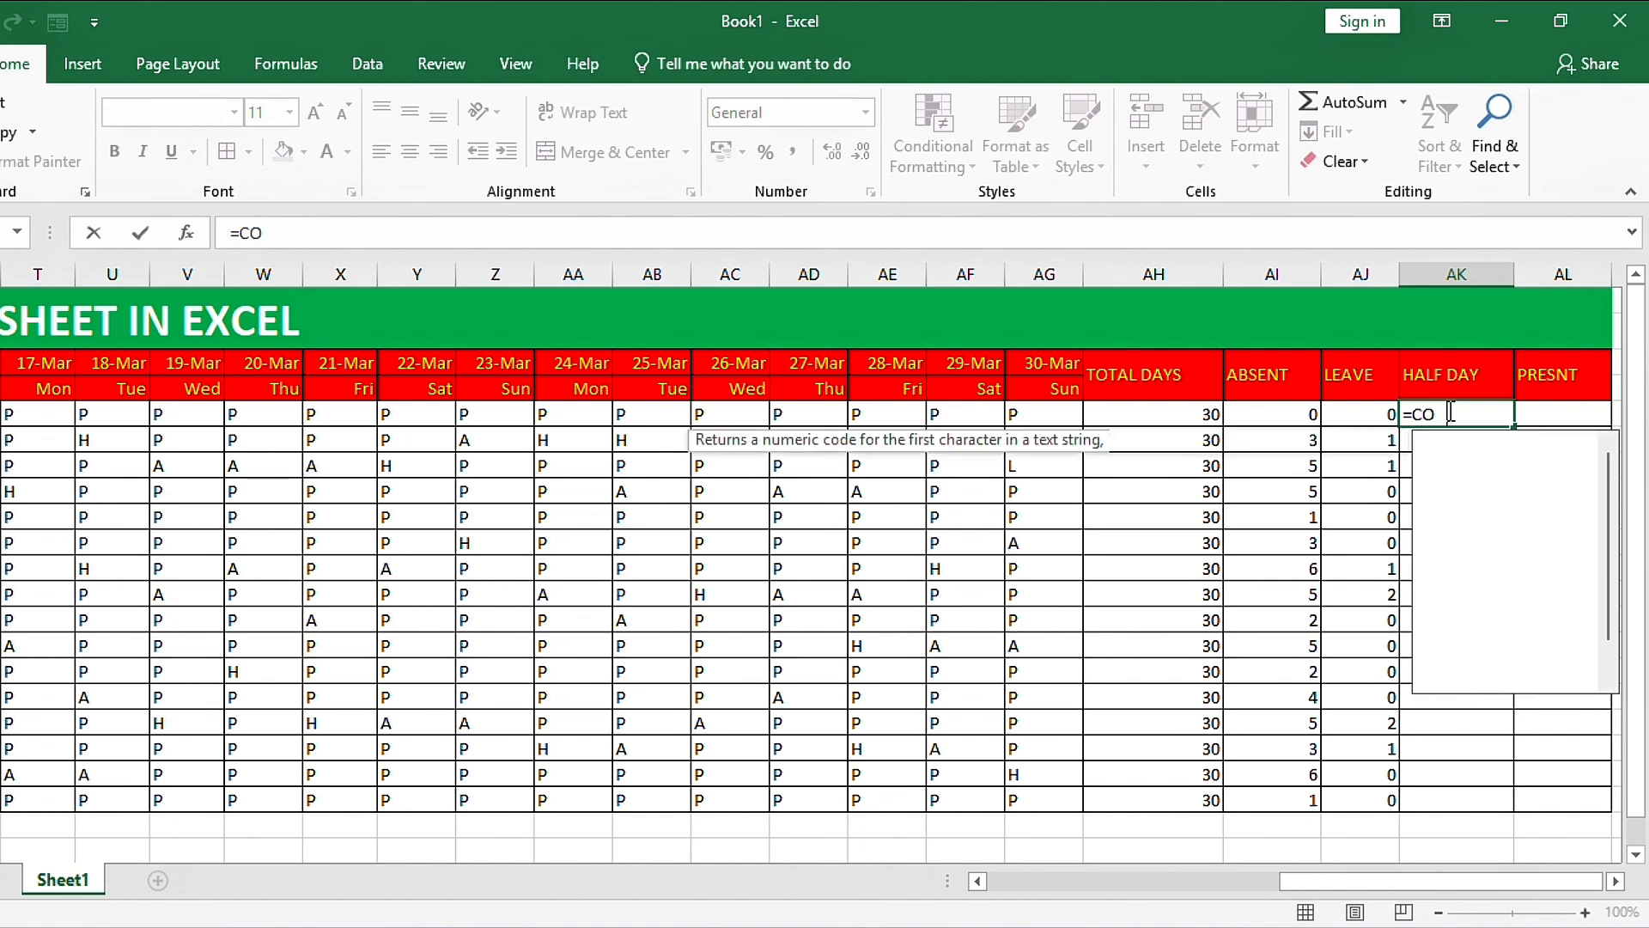
{"action": "type", "text": "UNTIF("}
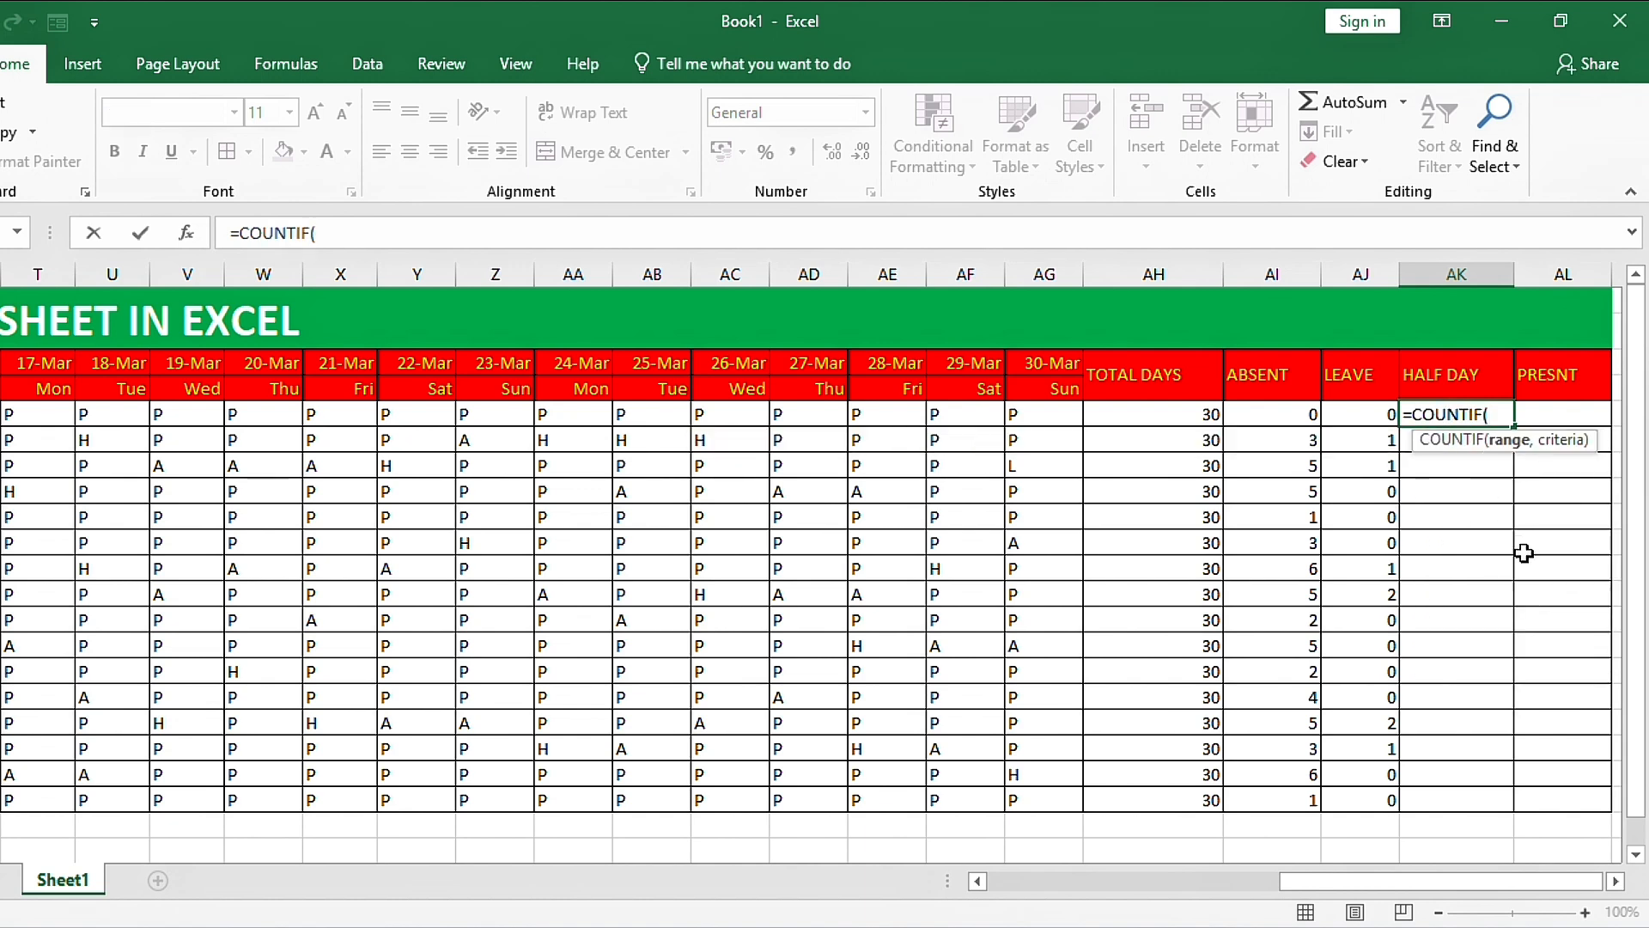
{"action": "type", "text": "D5:AG5"}
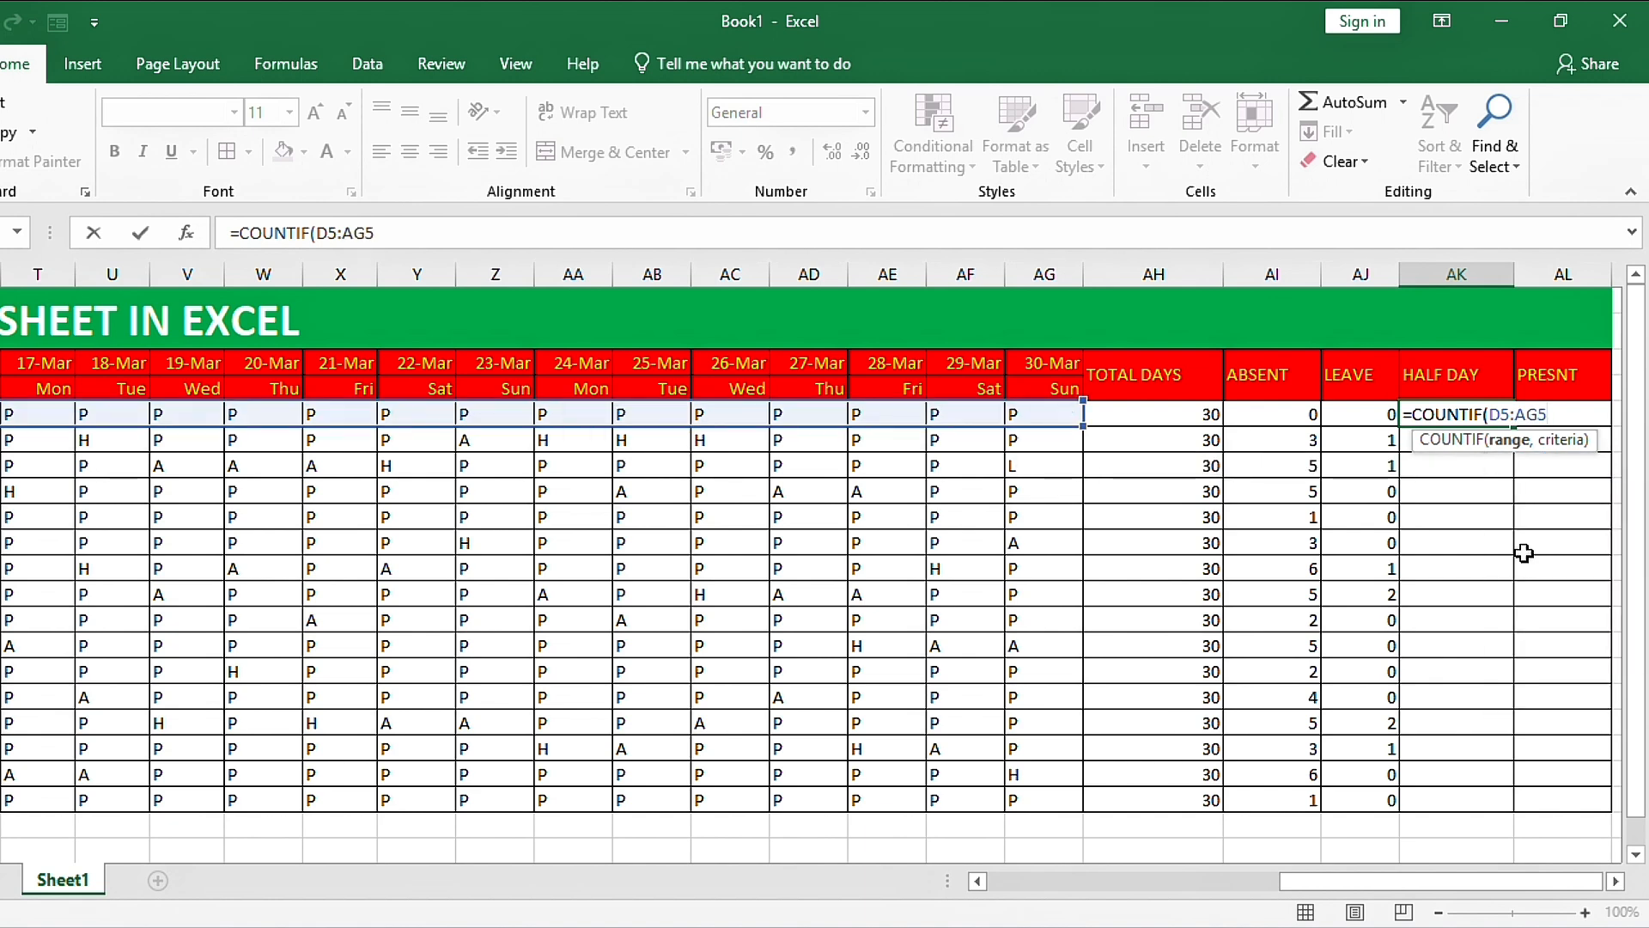
{"action": "type", "text": ","}
{"action": "type", "text": "H"}
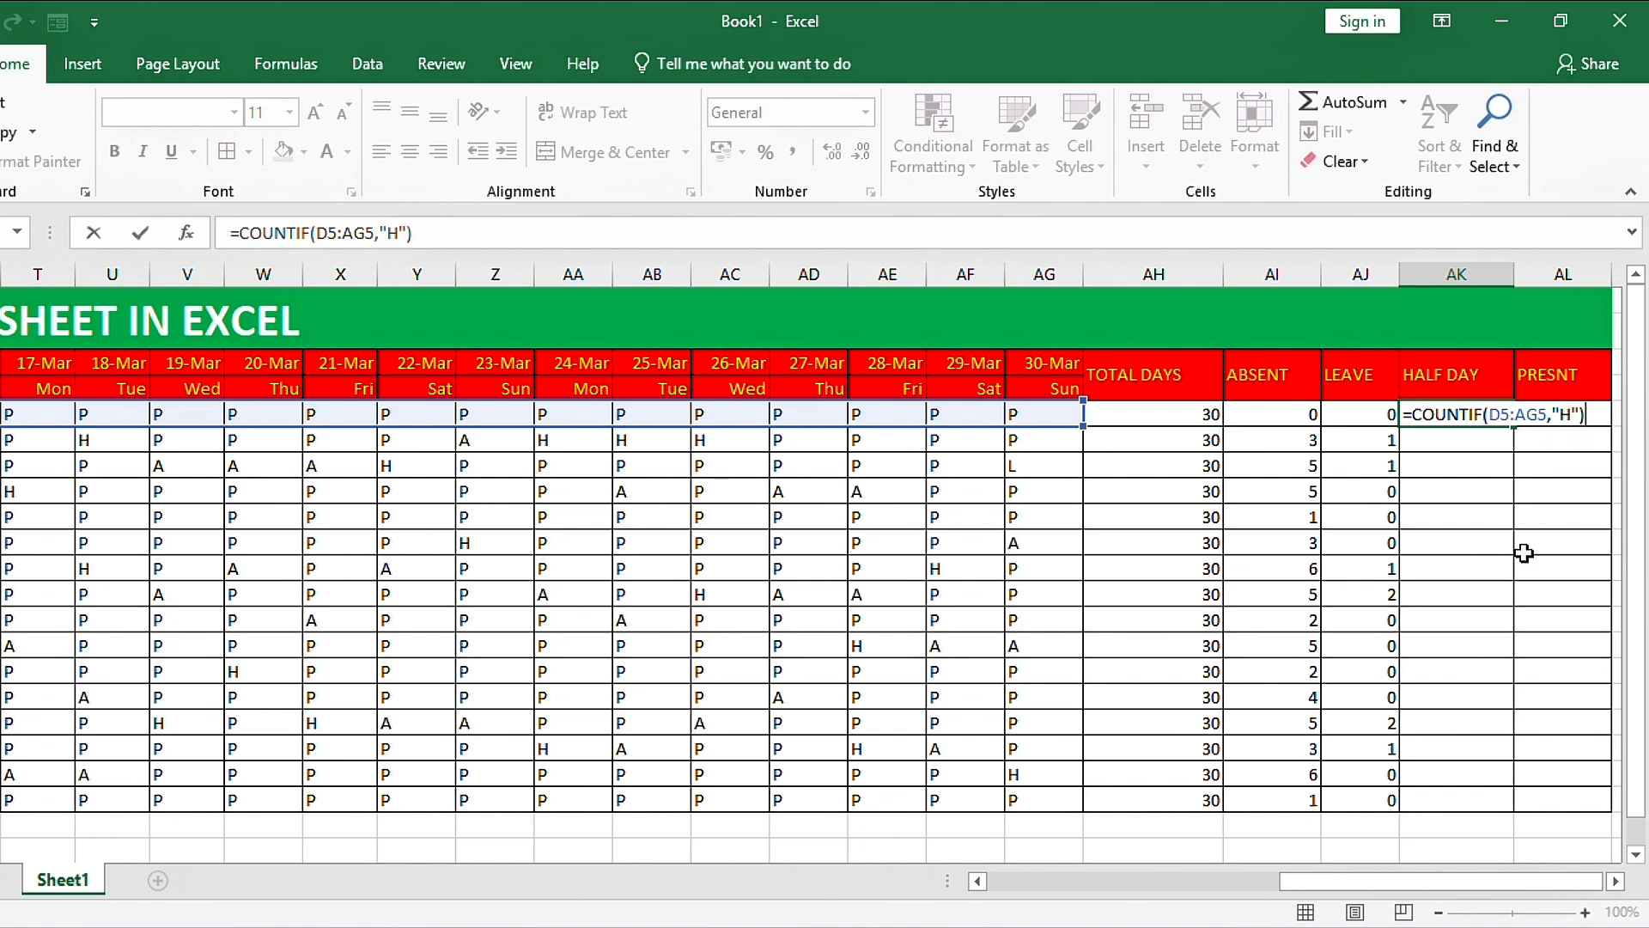
{"action": "type", "text": "\")"}
{"action": "key", "text": "Return"}
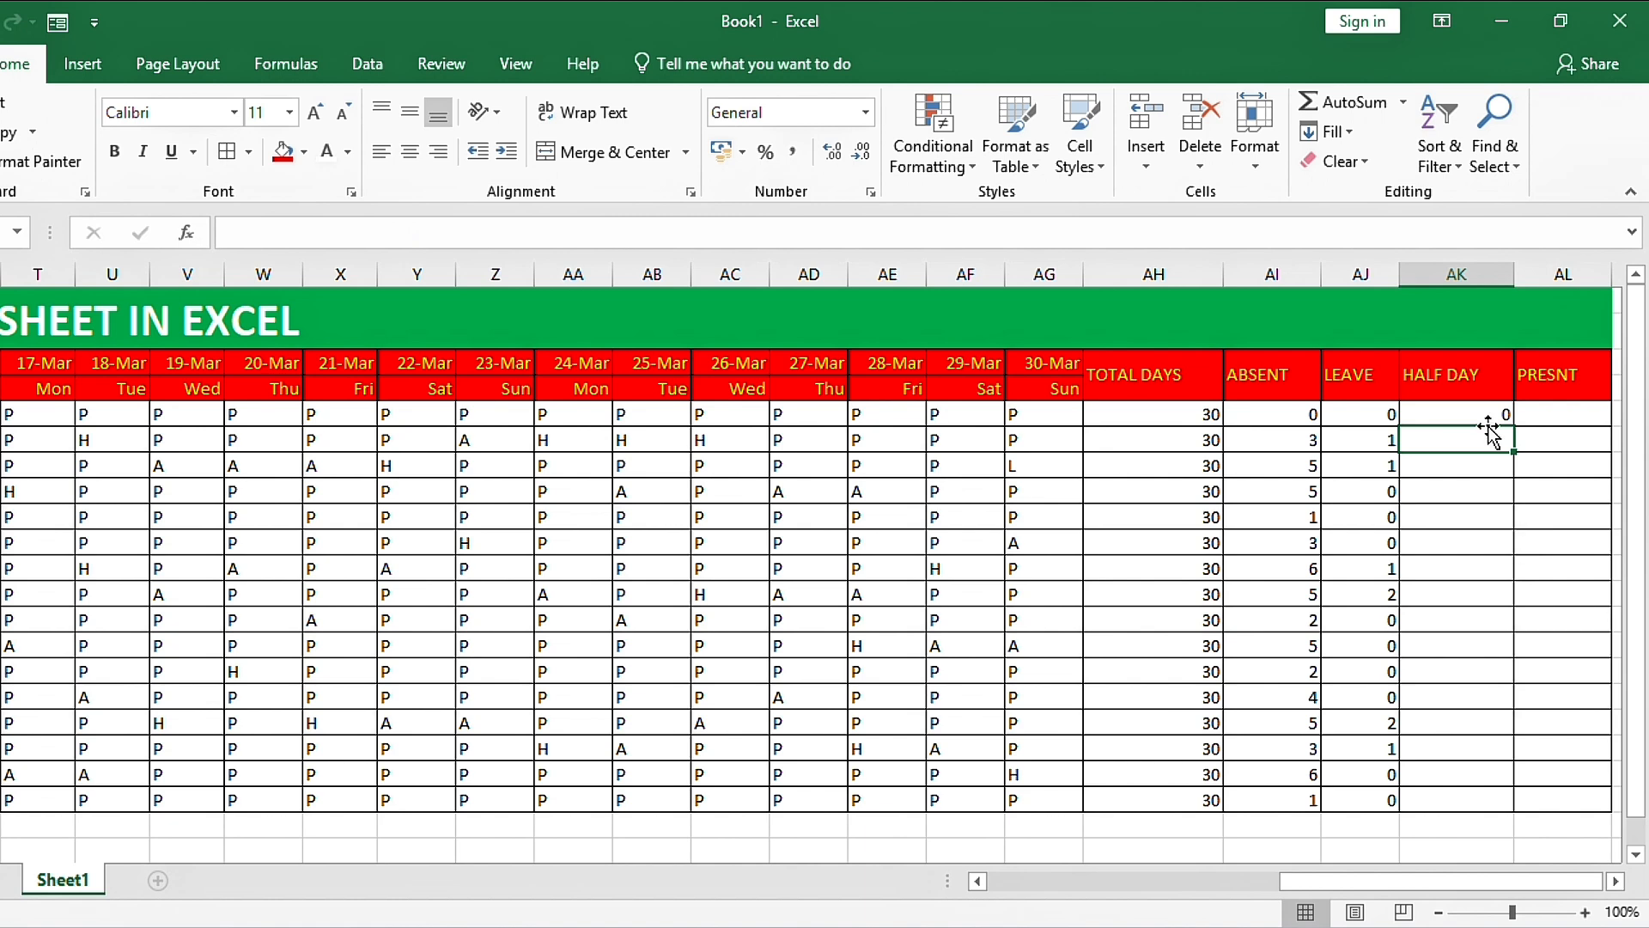
{"action": "left_click", "coordinate": [1488, 416]}
{"action": "mouse_move", "coordinate": [1513, 426]}
{"action": "left_mouse_down"}
{"action": "mouse_move", "coordinate": [1498, 758]}
{"action": "mouse_move", "coordinate": [1519, 812]}
{"action": "left_mouse_up"}
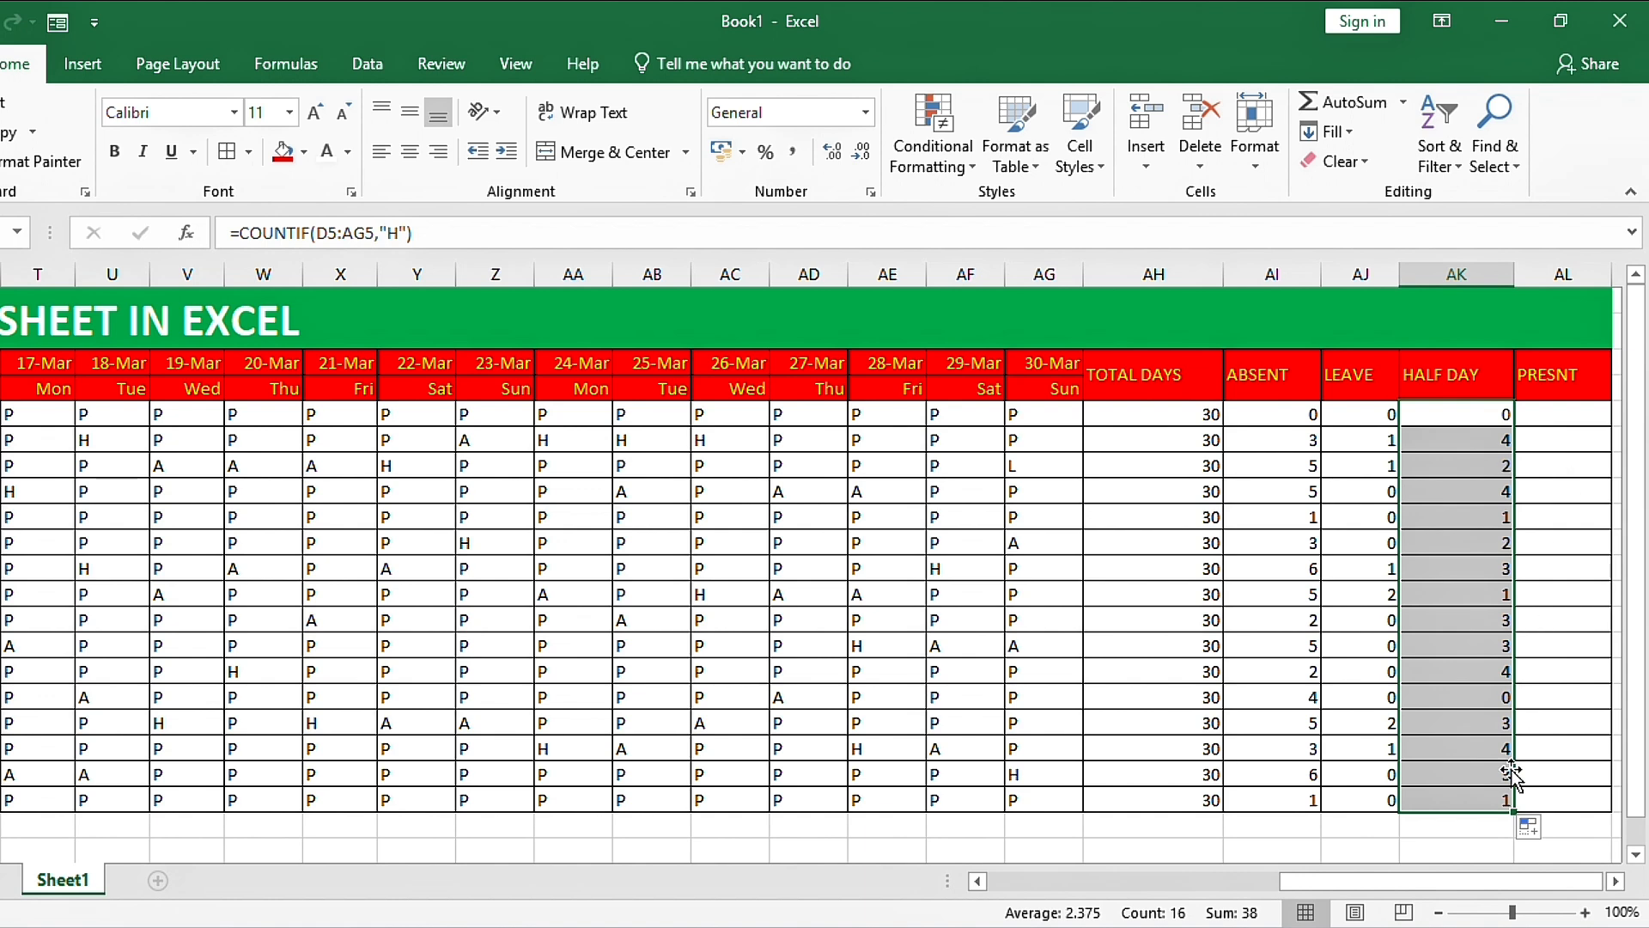
Step: Change the first employee's 23-Mar attendance in Z5 to H
{"action": "left_click", "coordinate": [1568, 414]}
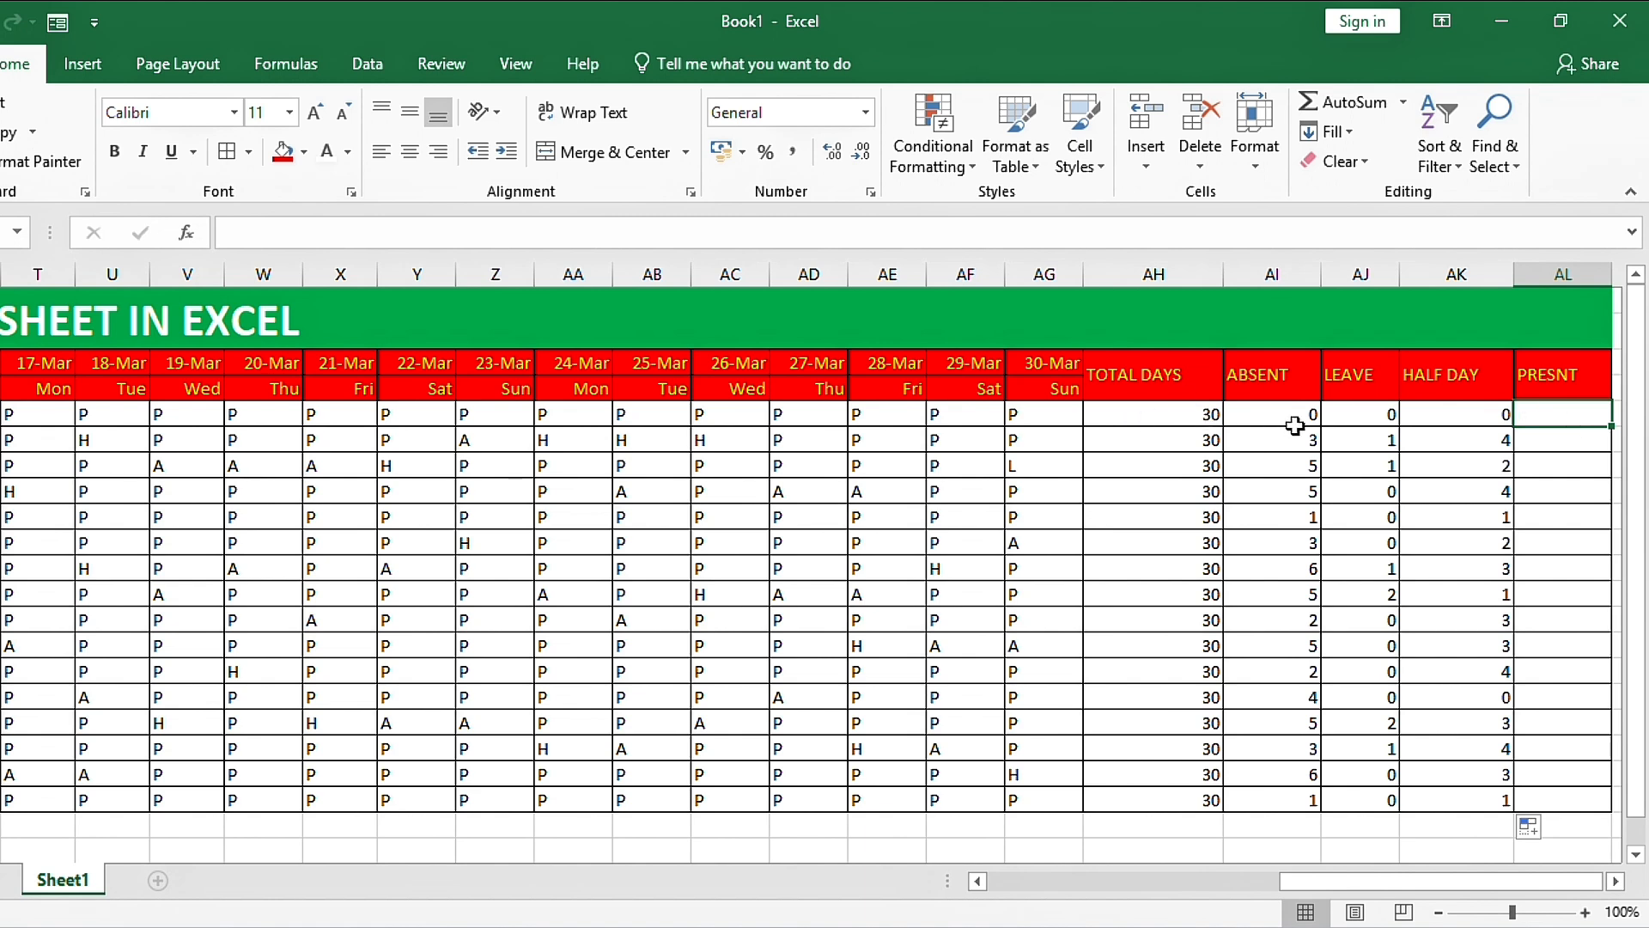
{"action": "left_click", "coordinate": [520, 412]}
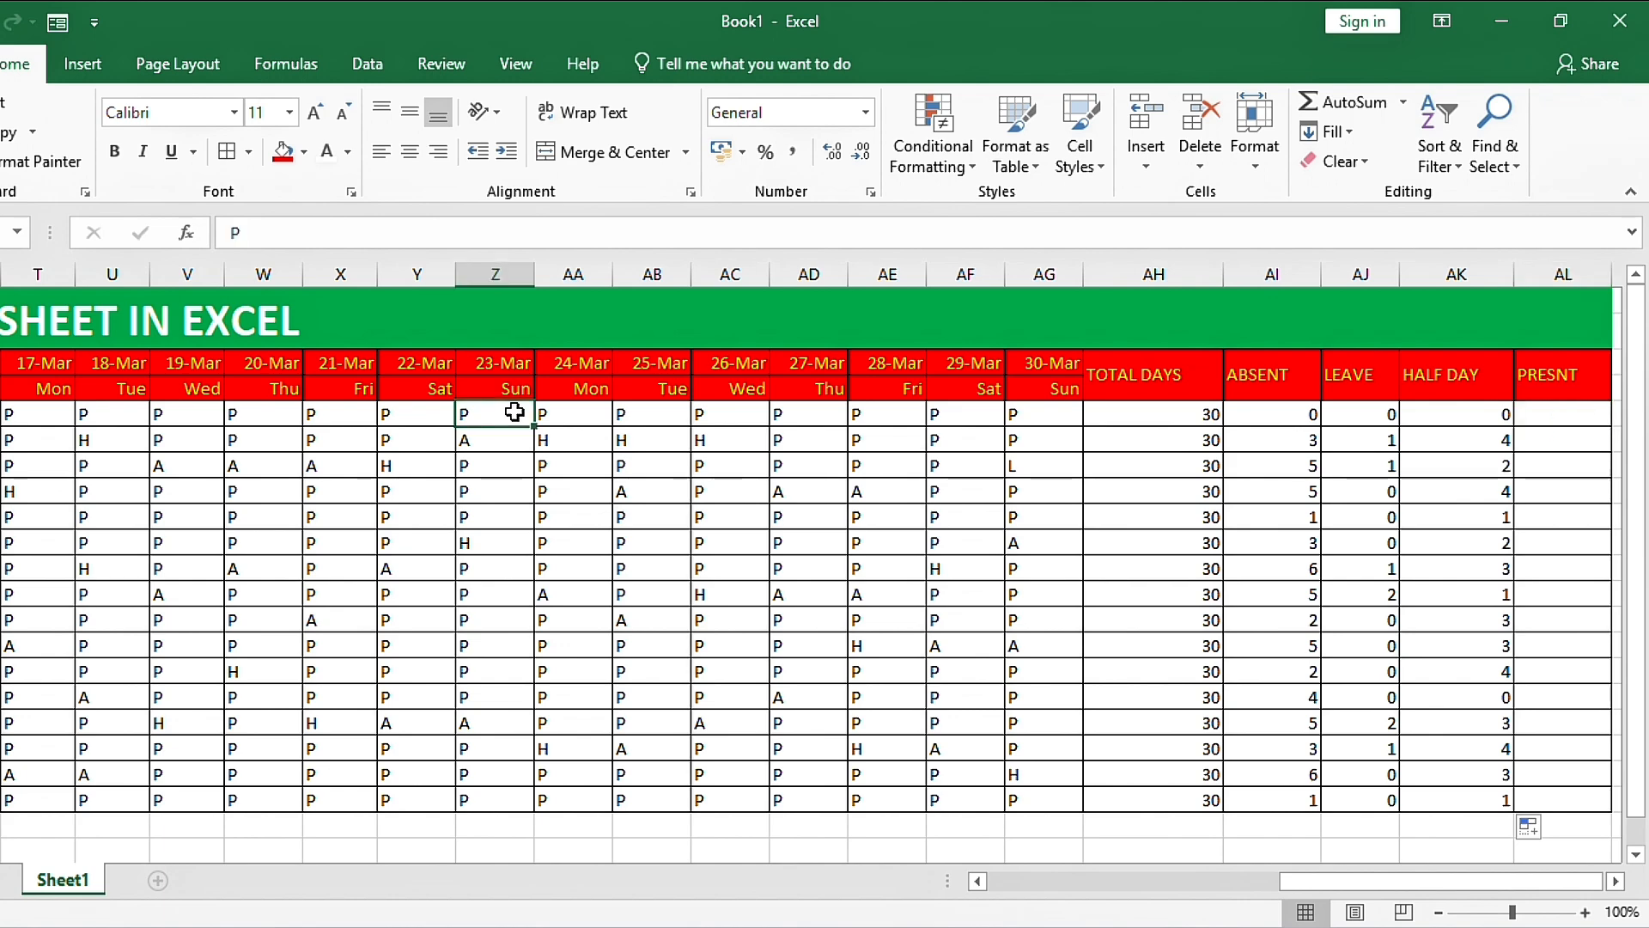
{"action": "key", "text": "F2"}
{"action": "key", "text": "BackSpace"}
{"action": "type", "text": "H"}
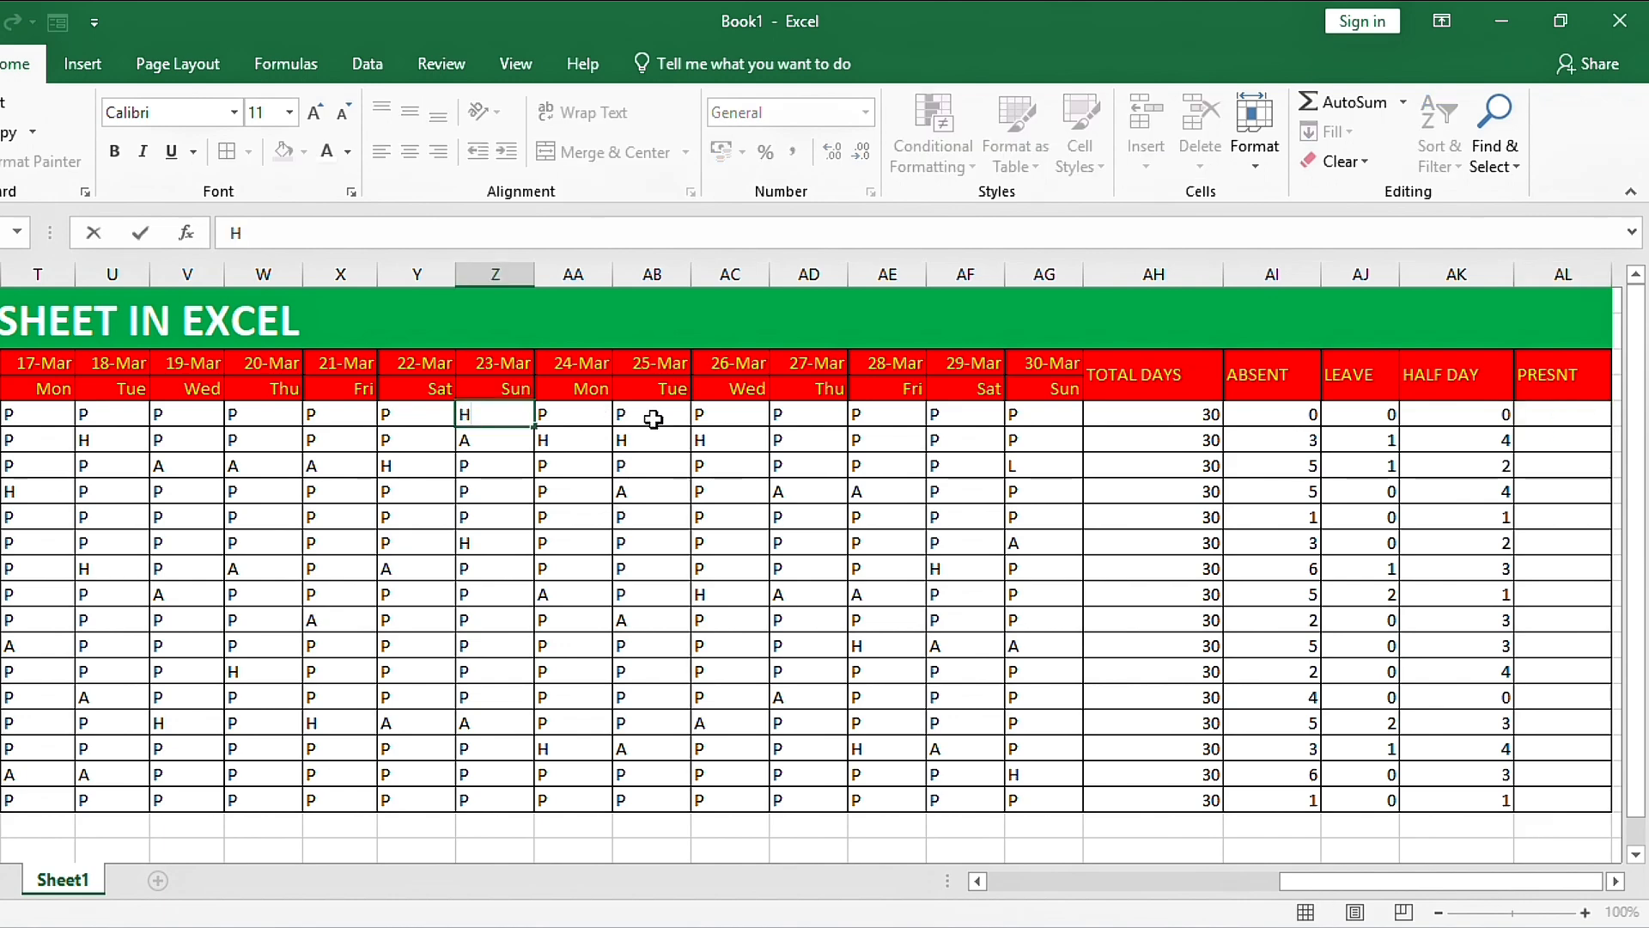
{"action": "key", "text": "ctrl+Return"}
Step: Change the first employee's 19-Mar attendance in V5 to A
{"action": "key", "text": "Left"}
{"action": "key", "text": "Left"}
{"action": "key", "text": "Left"}
{"action": "key", "text": "Left"}
{"action": "key", "text": "F2"}
{"action": "key", "text": "BackSpace"}
{"action": "type", "text": "A"}
{"action": "key", "text": "ctrl+Return"}
Step: Mark the first employee as A on 14-Mar in Q5 and as H on 17-Mar in T5
{"action": "key", "text": "Left"}
{"action": "key", "text": "Left"}
{"action": "key", "text": "Left"}
{"action": "key", "text": "Left"}
{"action": "key", "text": "Left"}
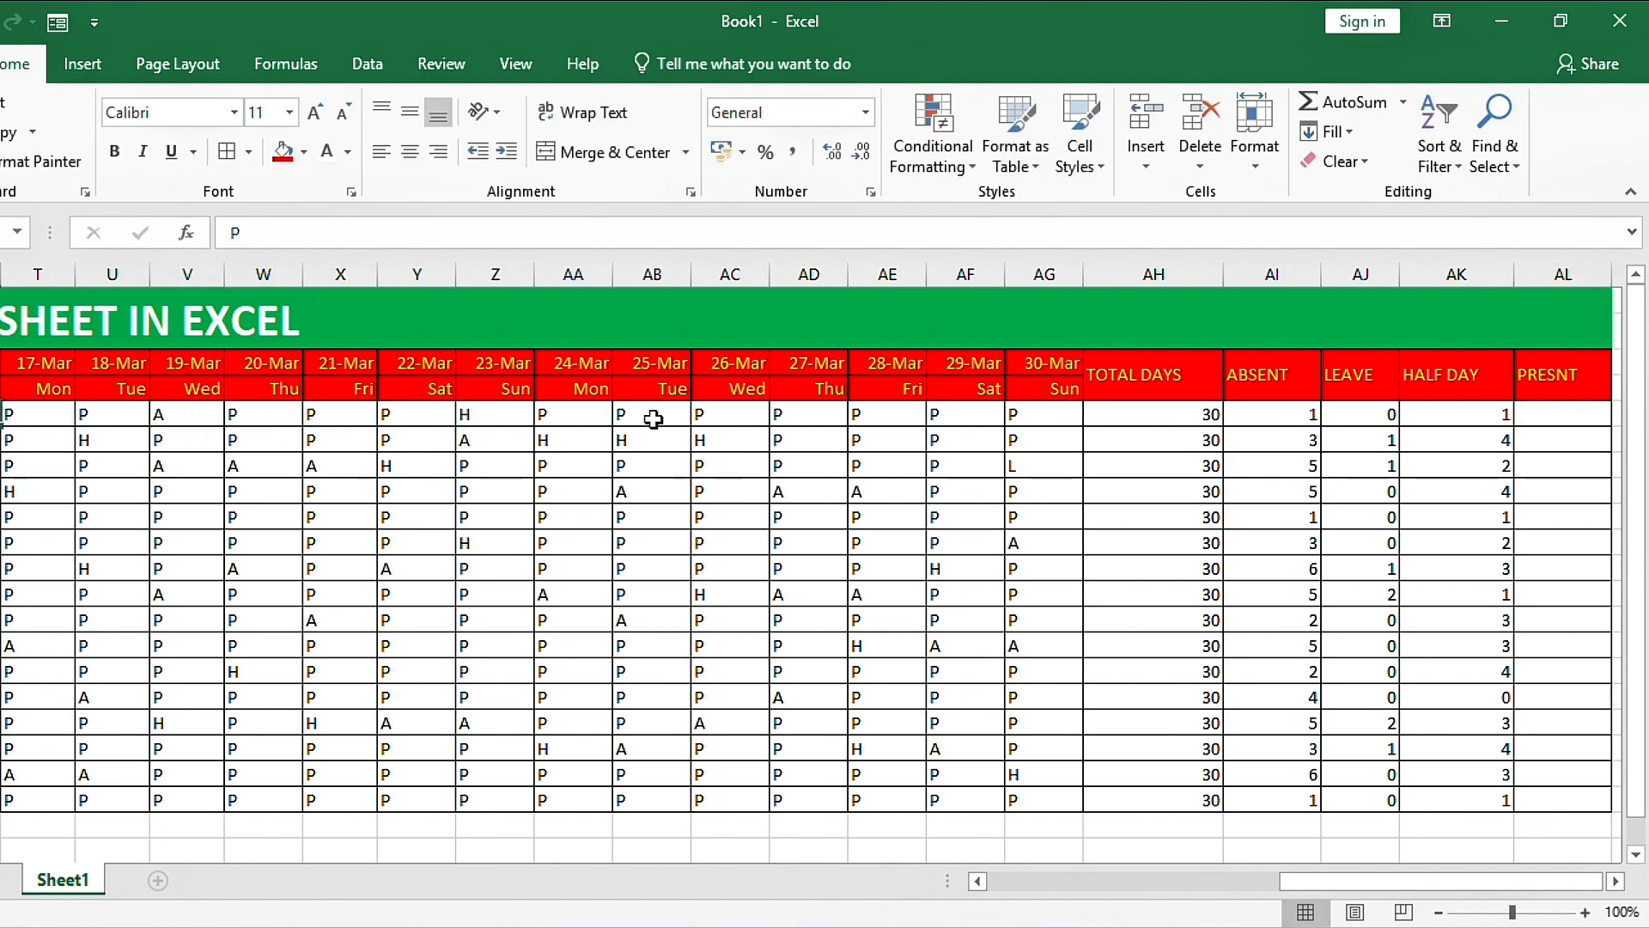
{"action": "key", "text": "Right"}
{"action": "key", "text": "Right"}
{"action": "key", "text": "Right"}
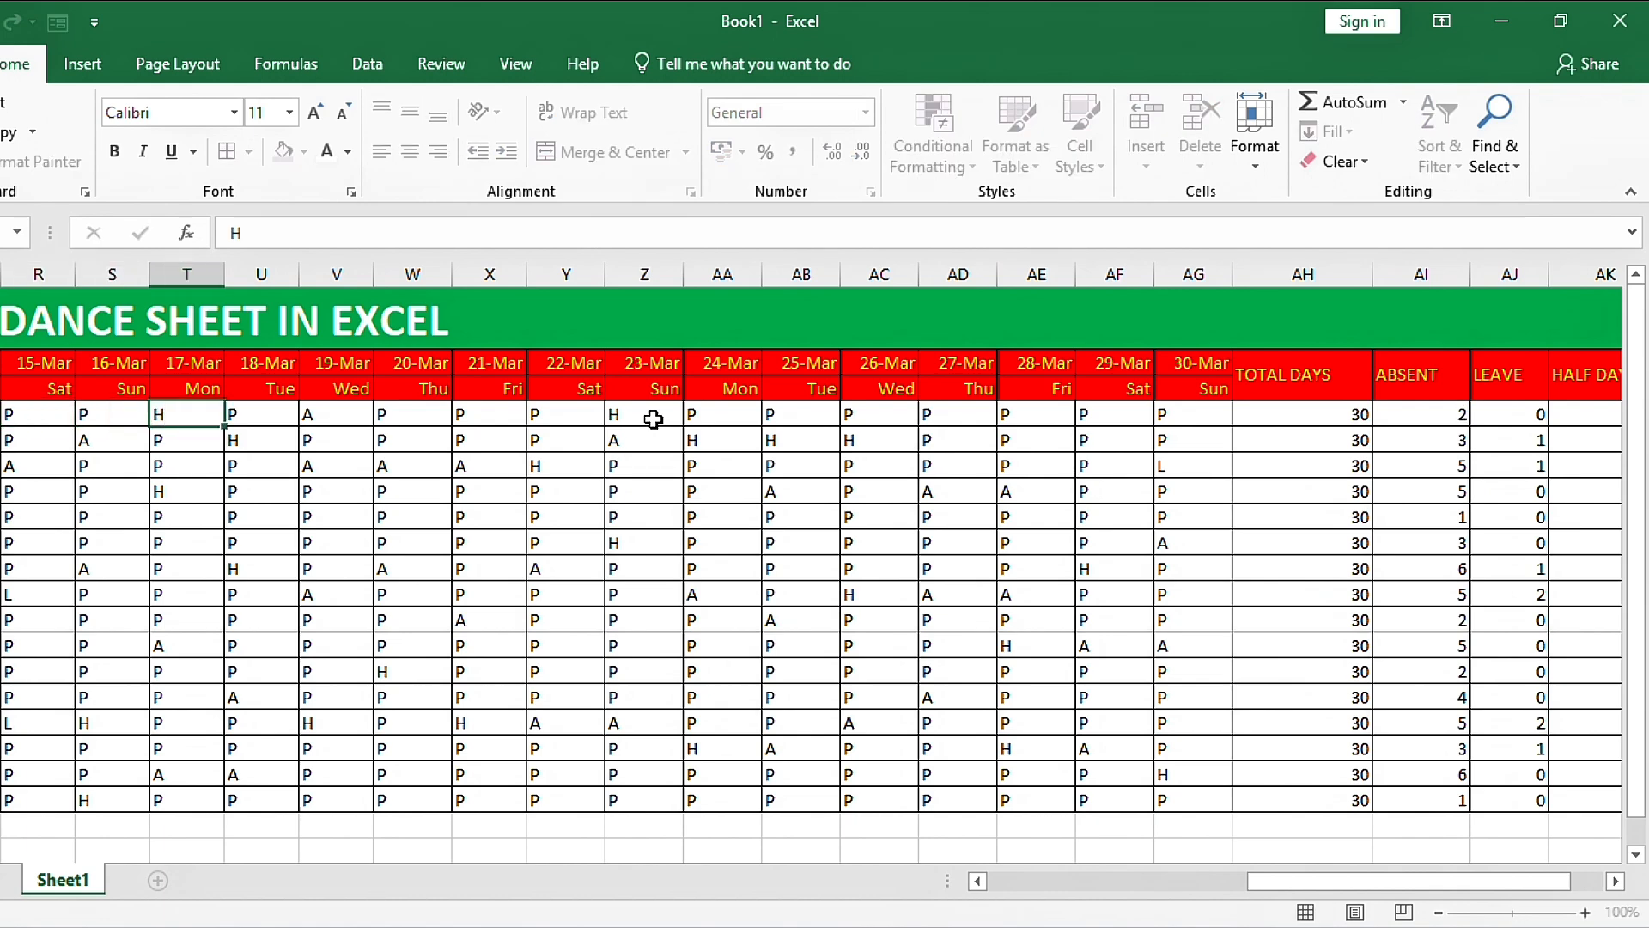
Step: Change the first employee's 28-Mar attendance in AE5 to L
{"action": "key", "text": "Right"}
{"action": "key", "text": "Right"}
{"action": "key", "text": "Right"}
{"action": "key", "text": "Right"}
{"action": "key", "text": "Right"}
{"action": "key", "text": "Right"}
{"action": "key", "text": "Right"}
{"action": "key", "text": "Right"}
{"action": "key", "text": "Right"}
{"action": "key", "text": "Right"}
{"action": "key", "text": "Right"}
{"action": "key", "text": "Right"}
{"action": "key", "text": "Right"}
{"action": "key", "text": "Right"}
{"action": "key", "text": "Right"}
{"action": "key", "text": "Right"}
{"action": "key", "text": "Right"}
{"action": "key", "text": "Right"}
{"action": "key", "text": "Right"}
{"action": "key", "text": "Right"}
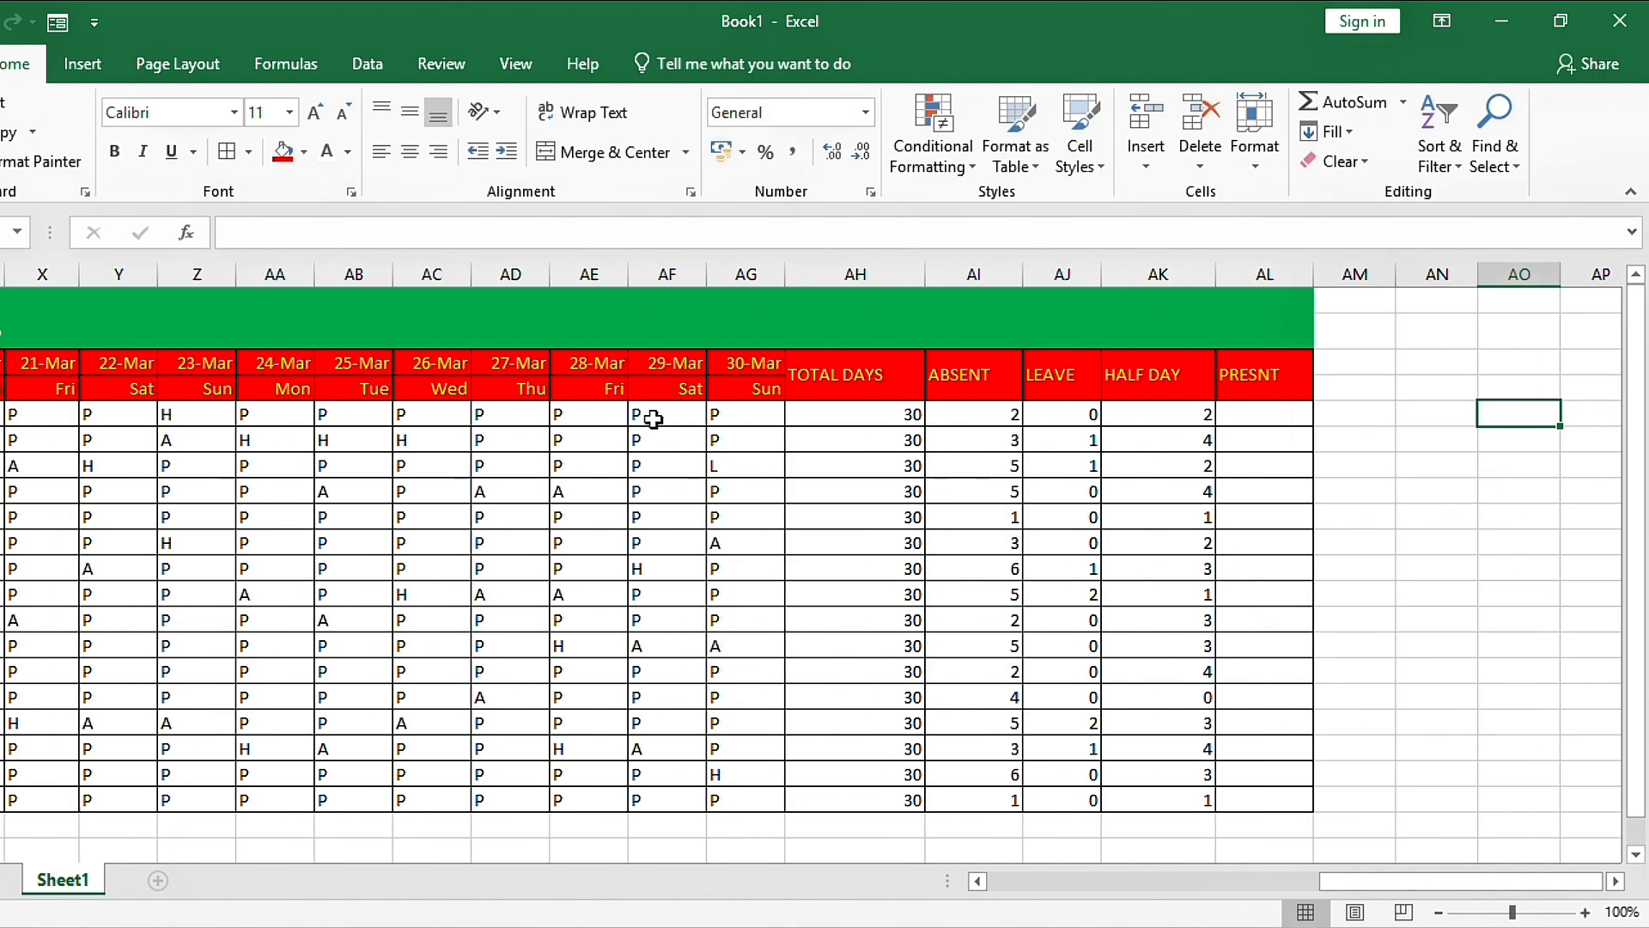
{"action": "key", "text": "Left"}
{"action": "key", "text": "Left"}
{"action": "key", "text": "Left"}
{"action": "key", "text": "Left"}
{"action": "key", "text": "Left"}
{"action": "key", "text": "Left"}
{"action": "key", "text": "Left"}
{"action": "key", "text": "Left"}
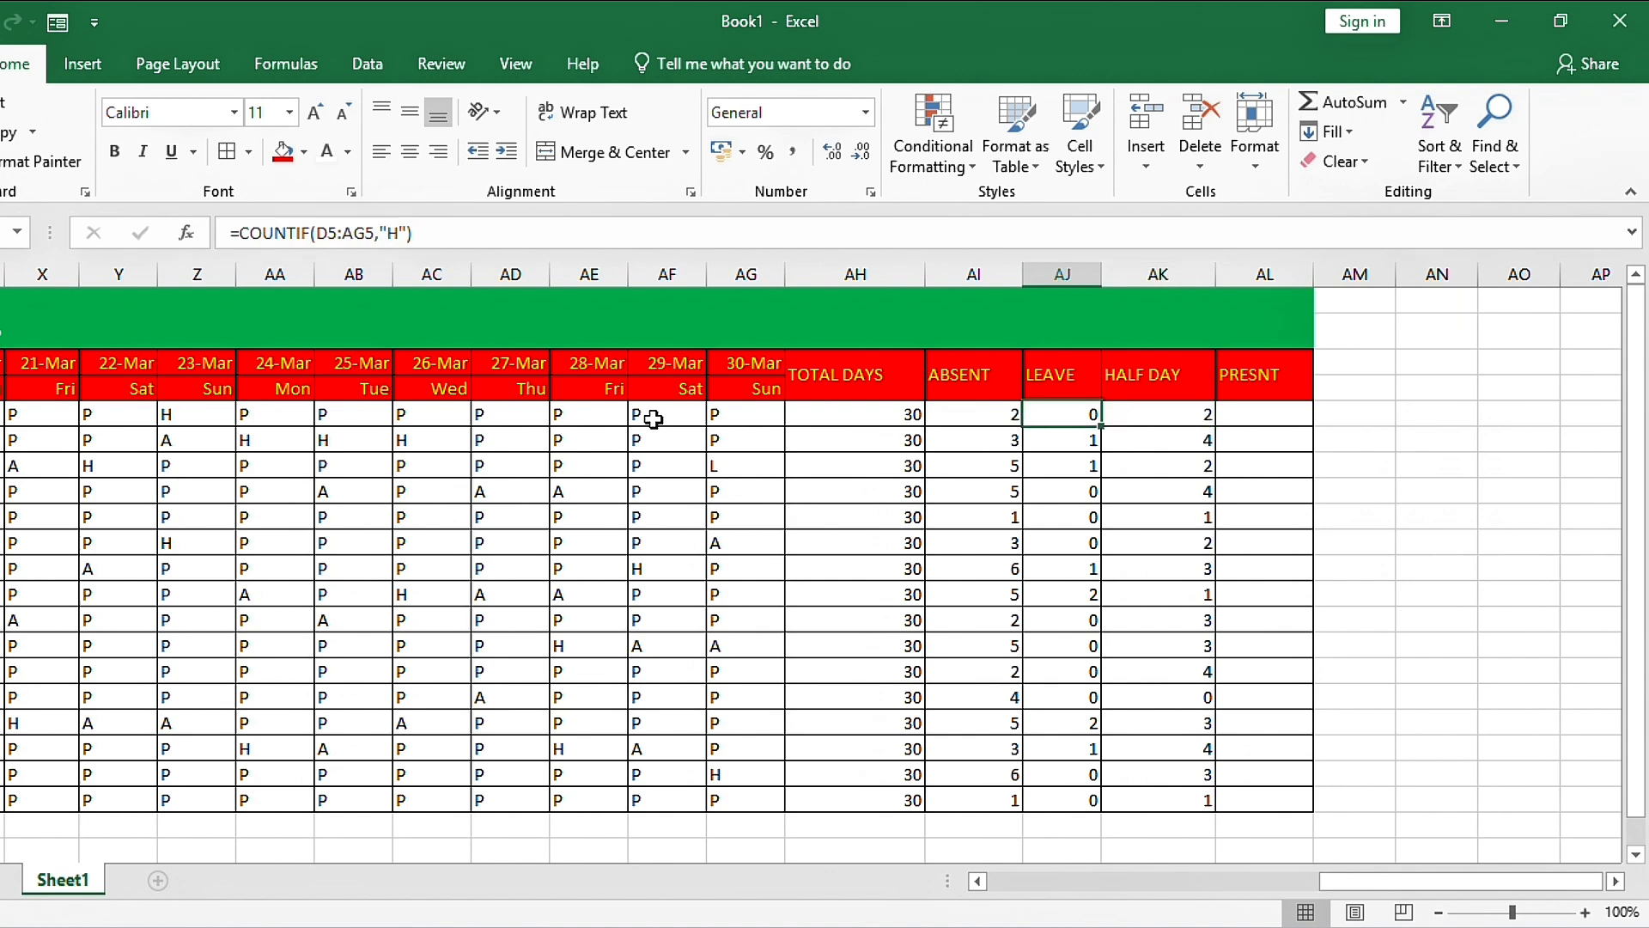
{"action": "key", "text": "Left"}
{"action": "key", "text": "Left"}
{"action": "type", "text": "L"}
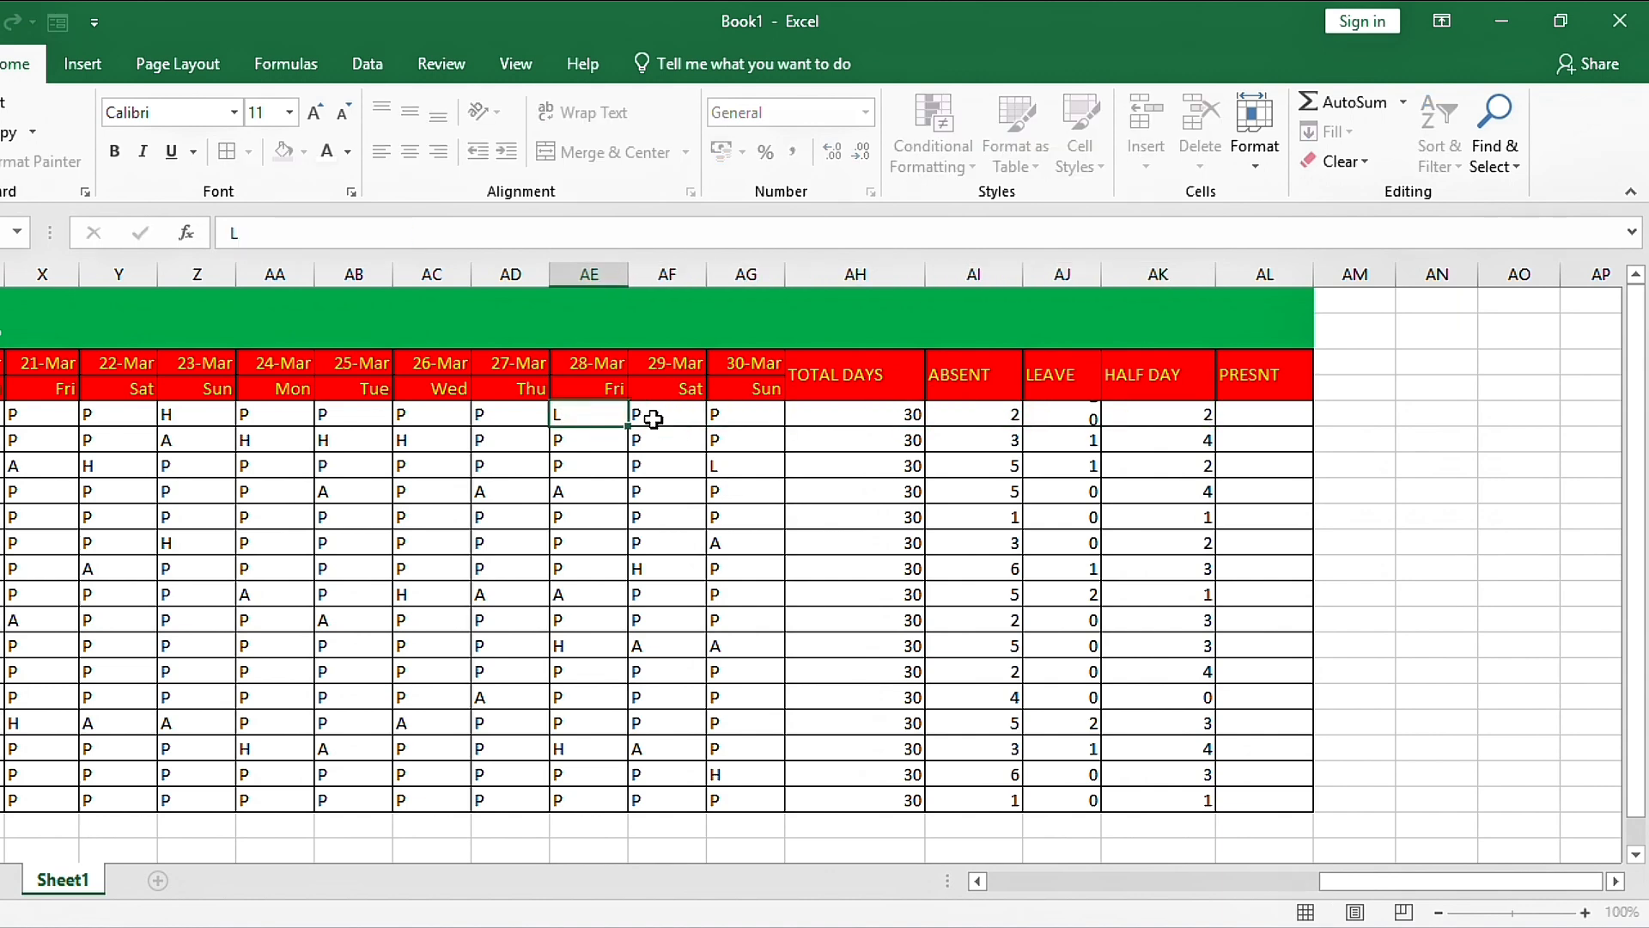
Step: Enter =AH5-AI5-AJ5-(AK5/2) in AL5 under PRESNT and fill the formula down to AL20
{"action": "key", "text": "Right"}
{"action": "key", "text": "Right"}
{"action": "key", "text": "Right"}
{"action": "key", "text": "Right"}
{"action": "key", "text": "Right"}
{"action": "key", "text": "Right"}
{"action": "key", "text": "Right"}
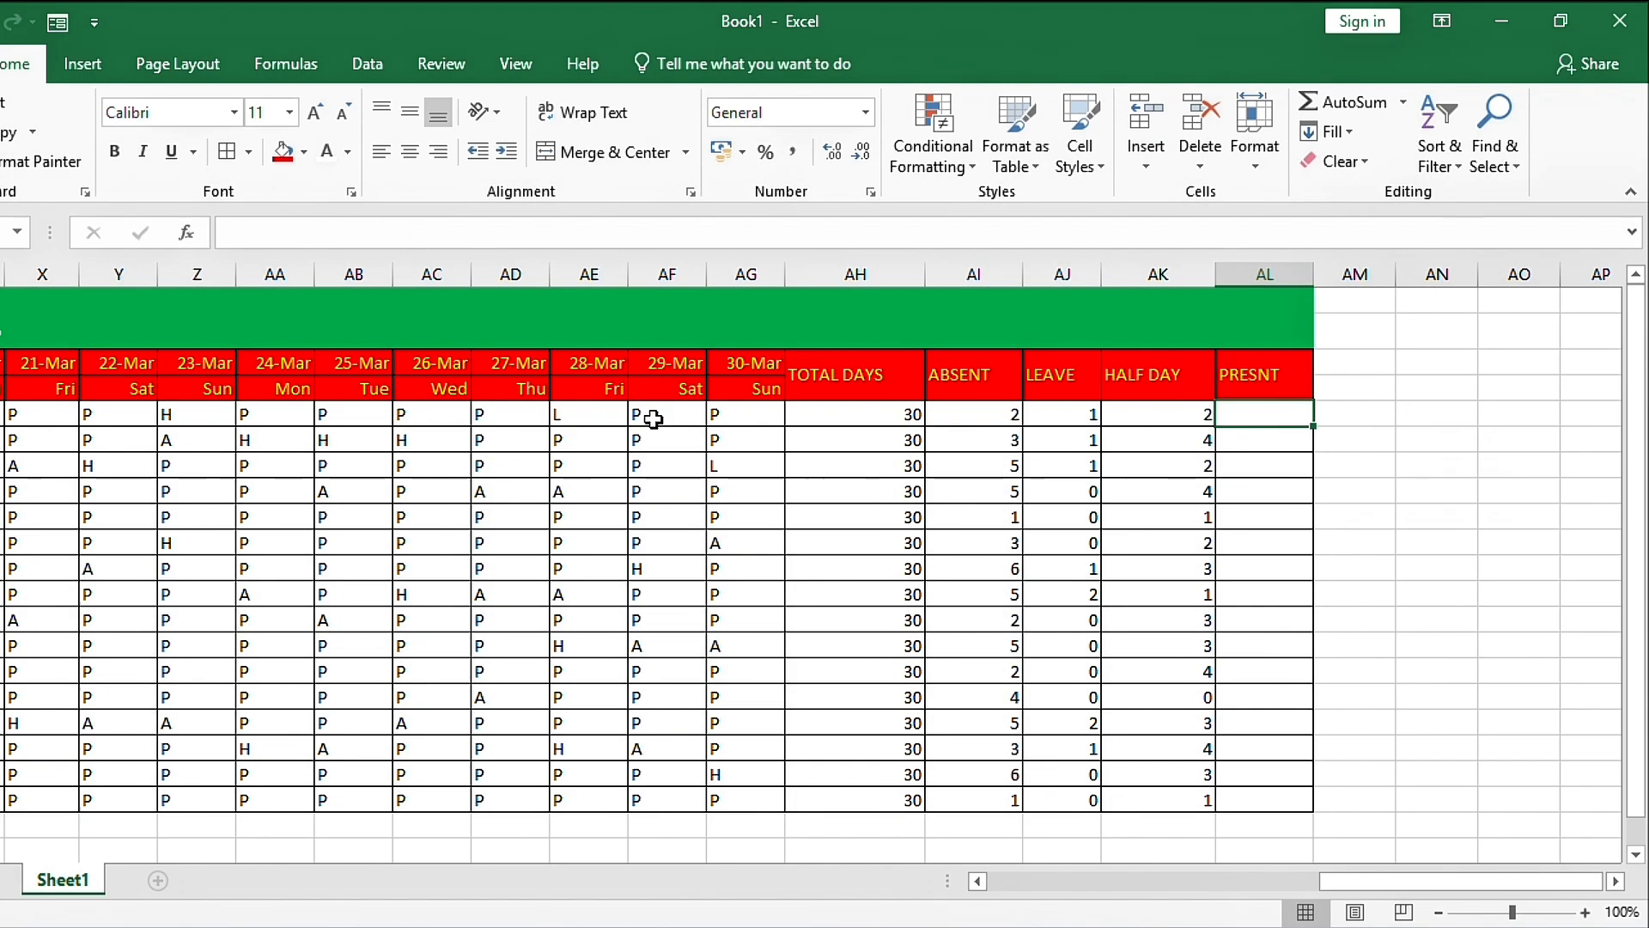
{"action": "type", "text": "="}
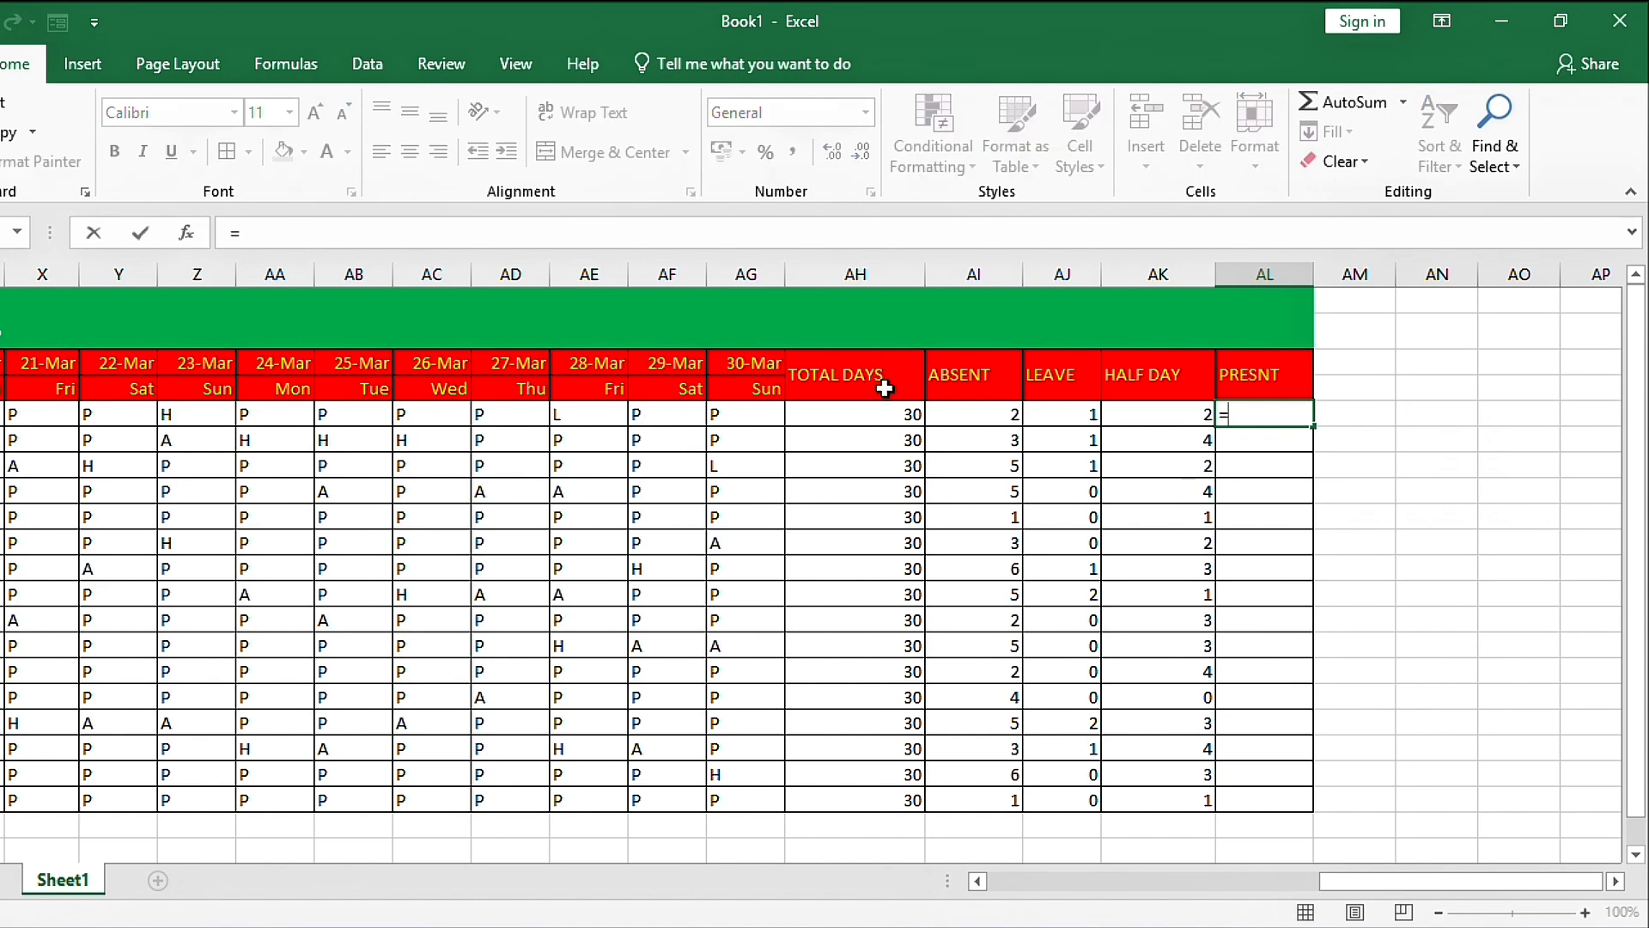
{"action": "left_click", "coordinate": [902, 415]}
{"action": "type", "text": "-"}
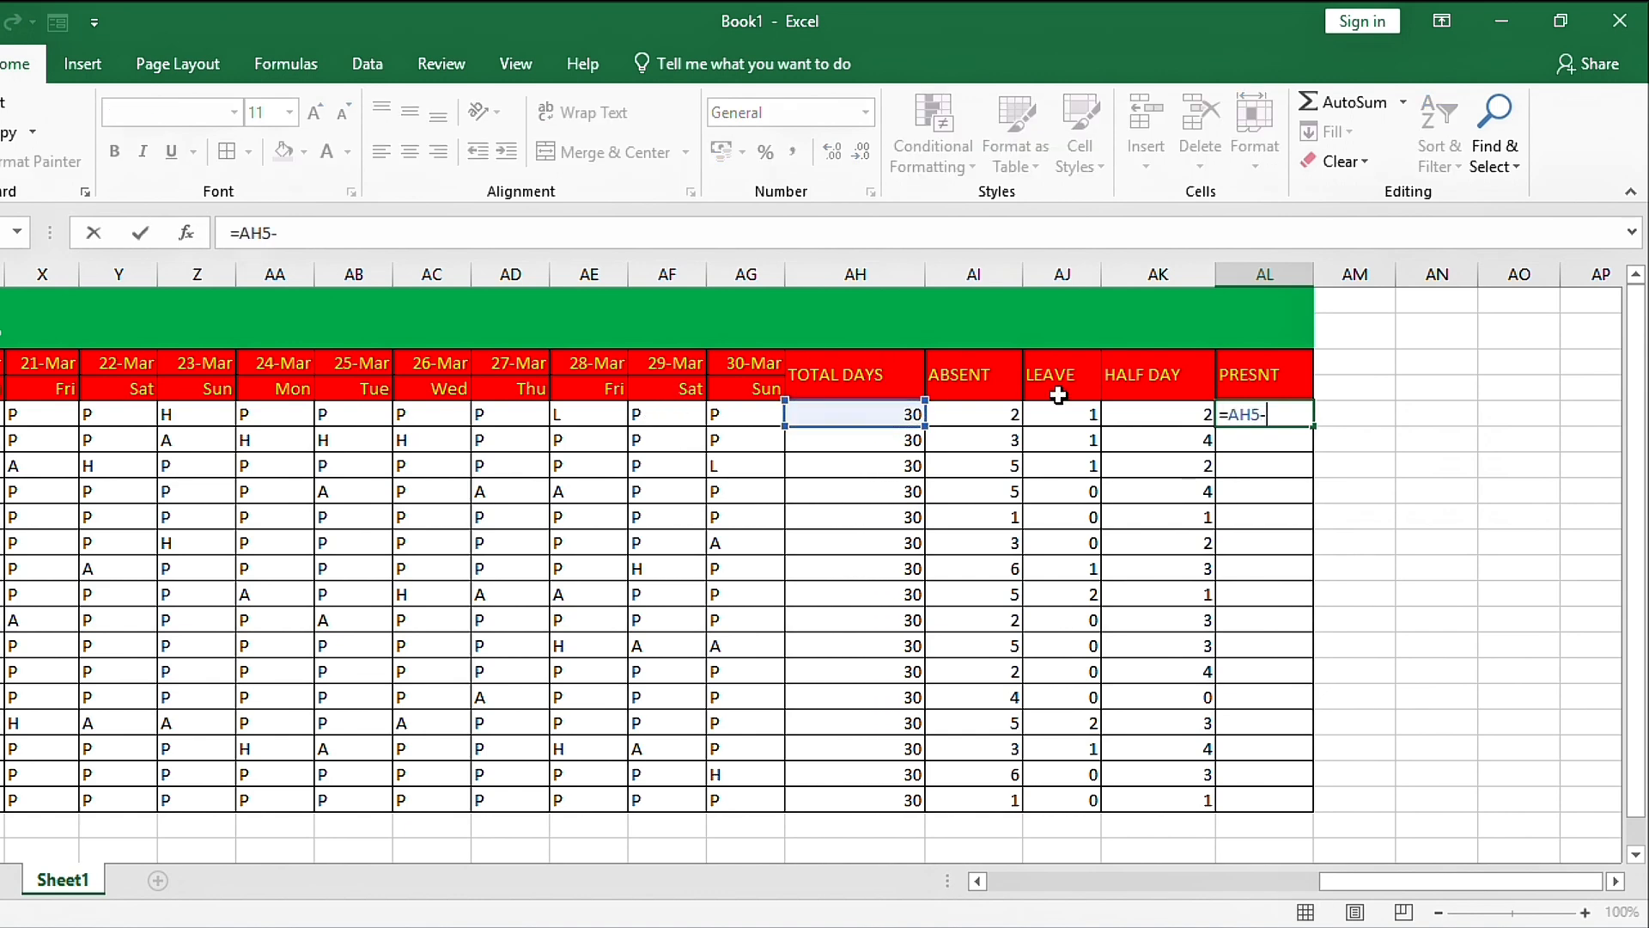
{"action": "left_click", "coordinate": [993, 413]}
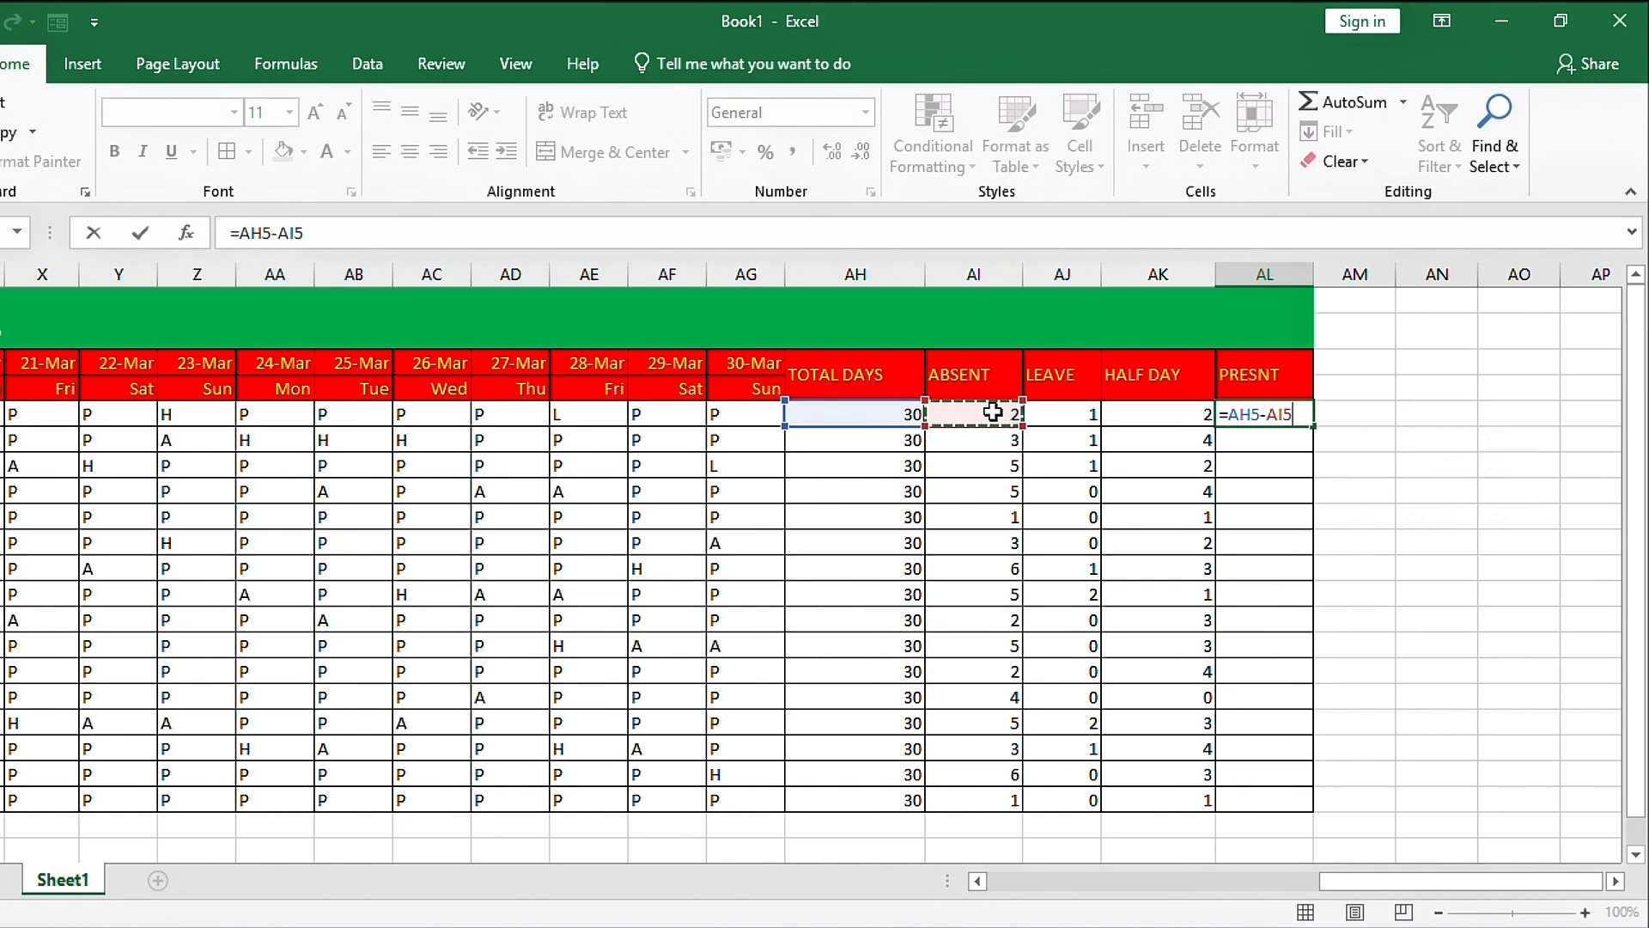
{"action": "type", "text": "-"}
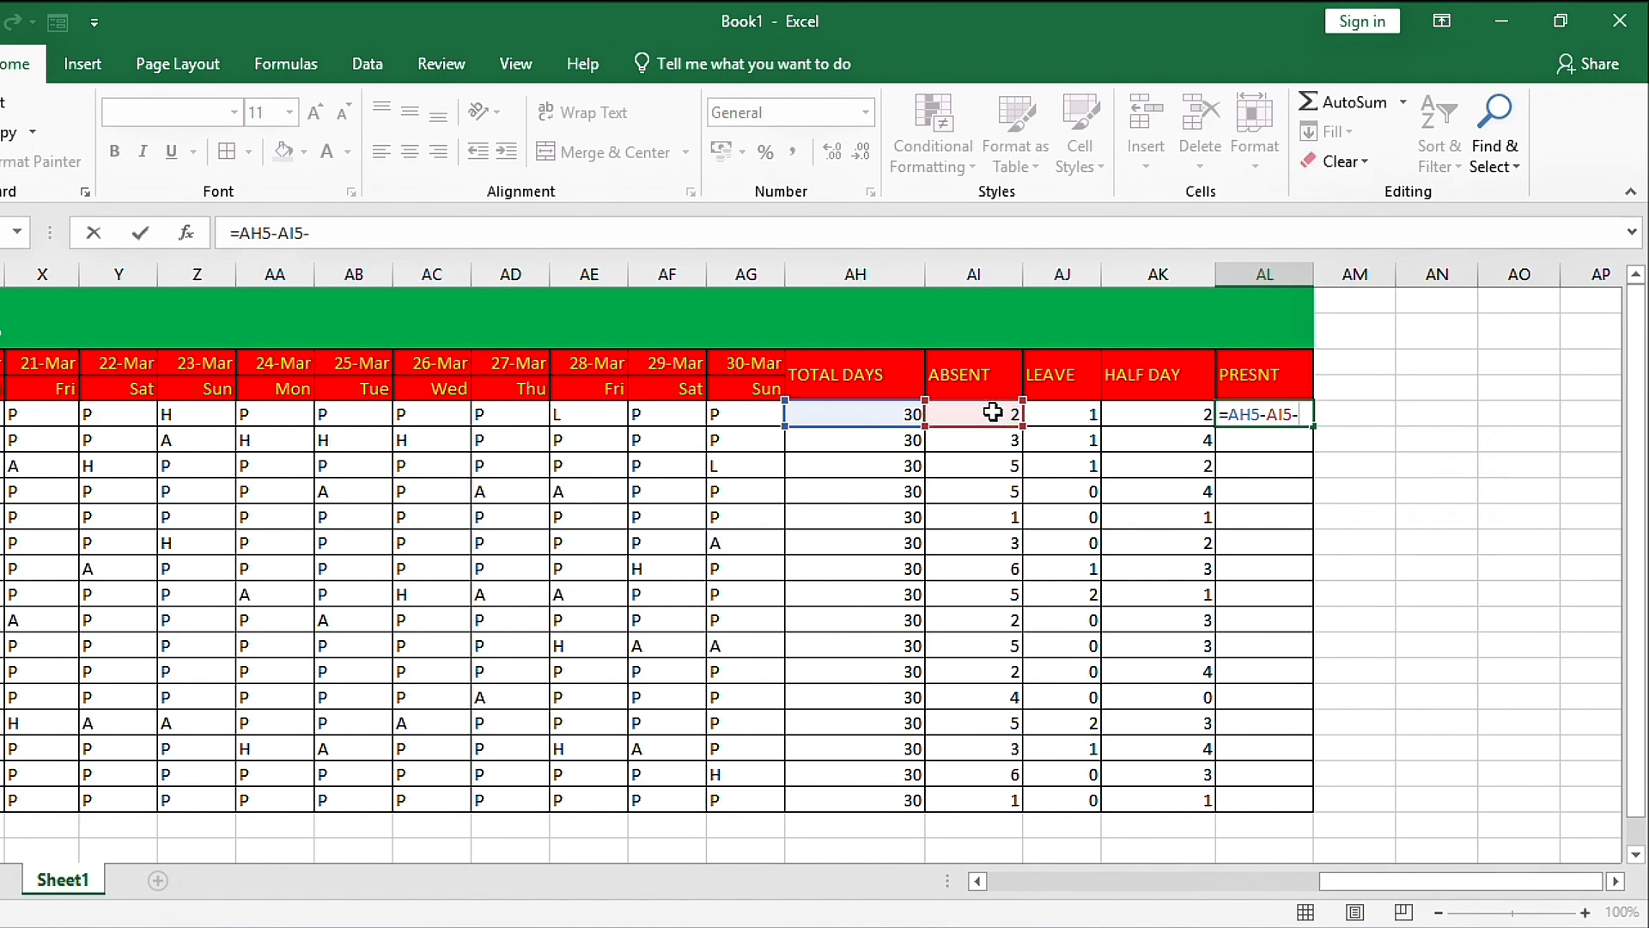
{"action": "left_click", "coordinate": [1063, 416]}
{"action": "type", "text": "-"}
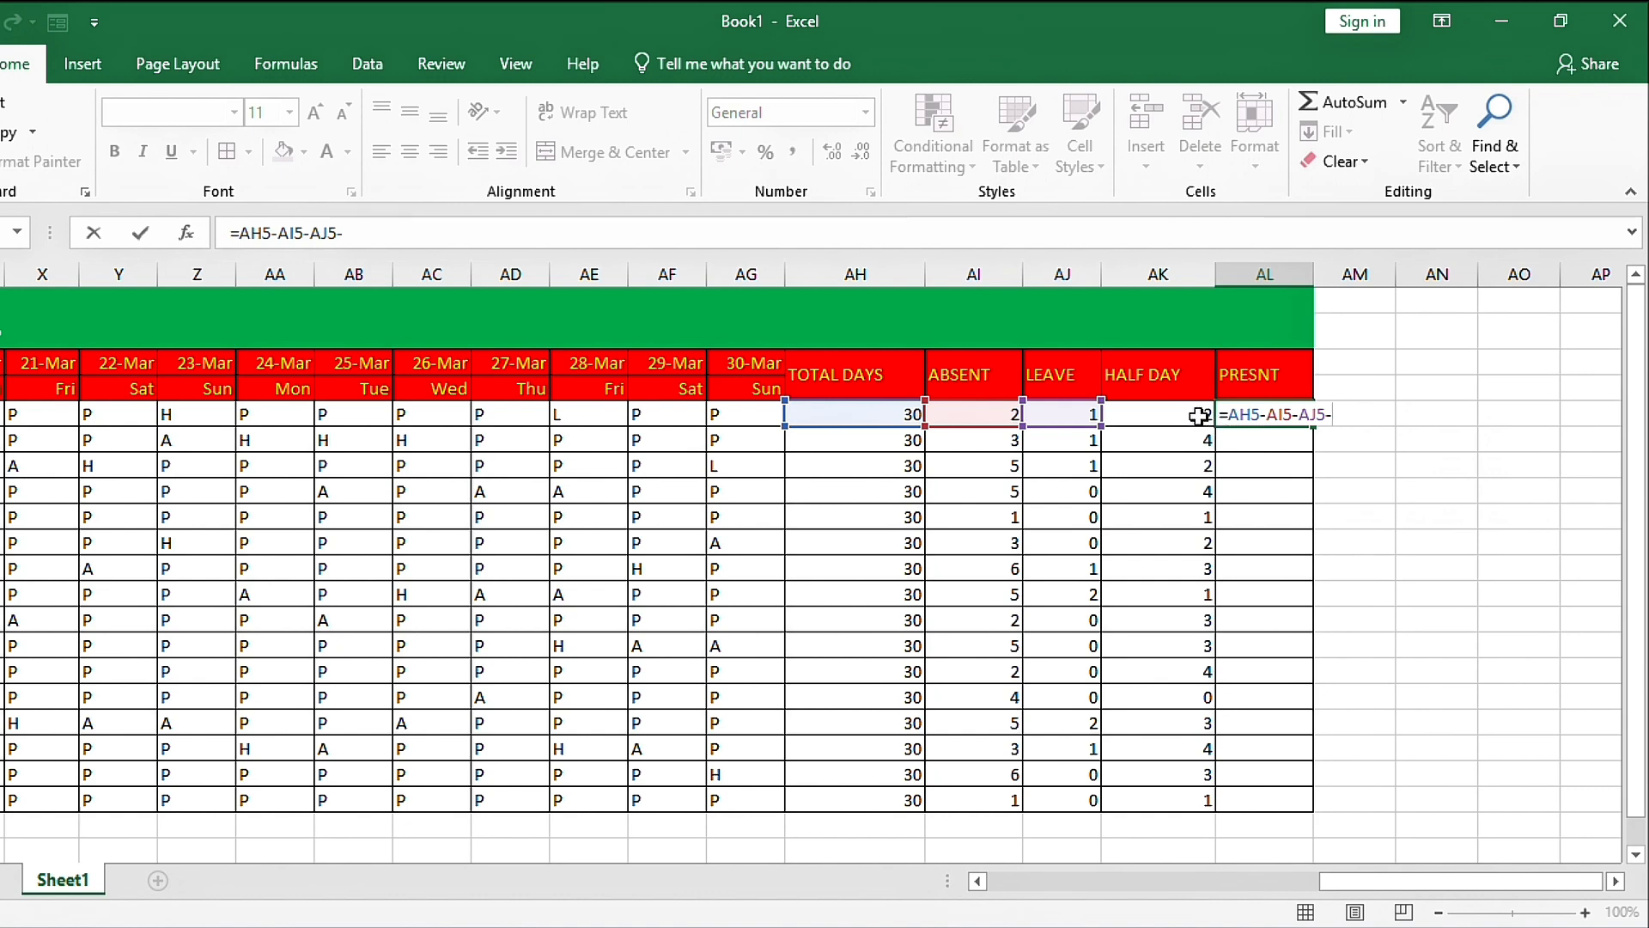
{"action": "type", "text": "("}
{"action": "left_click", "coordinate": [1167, 419]}
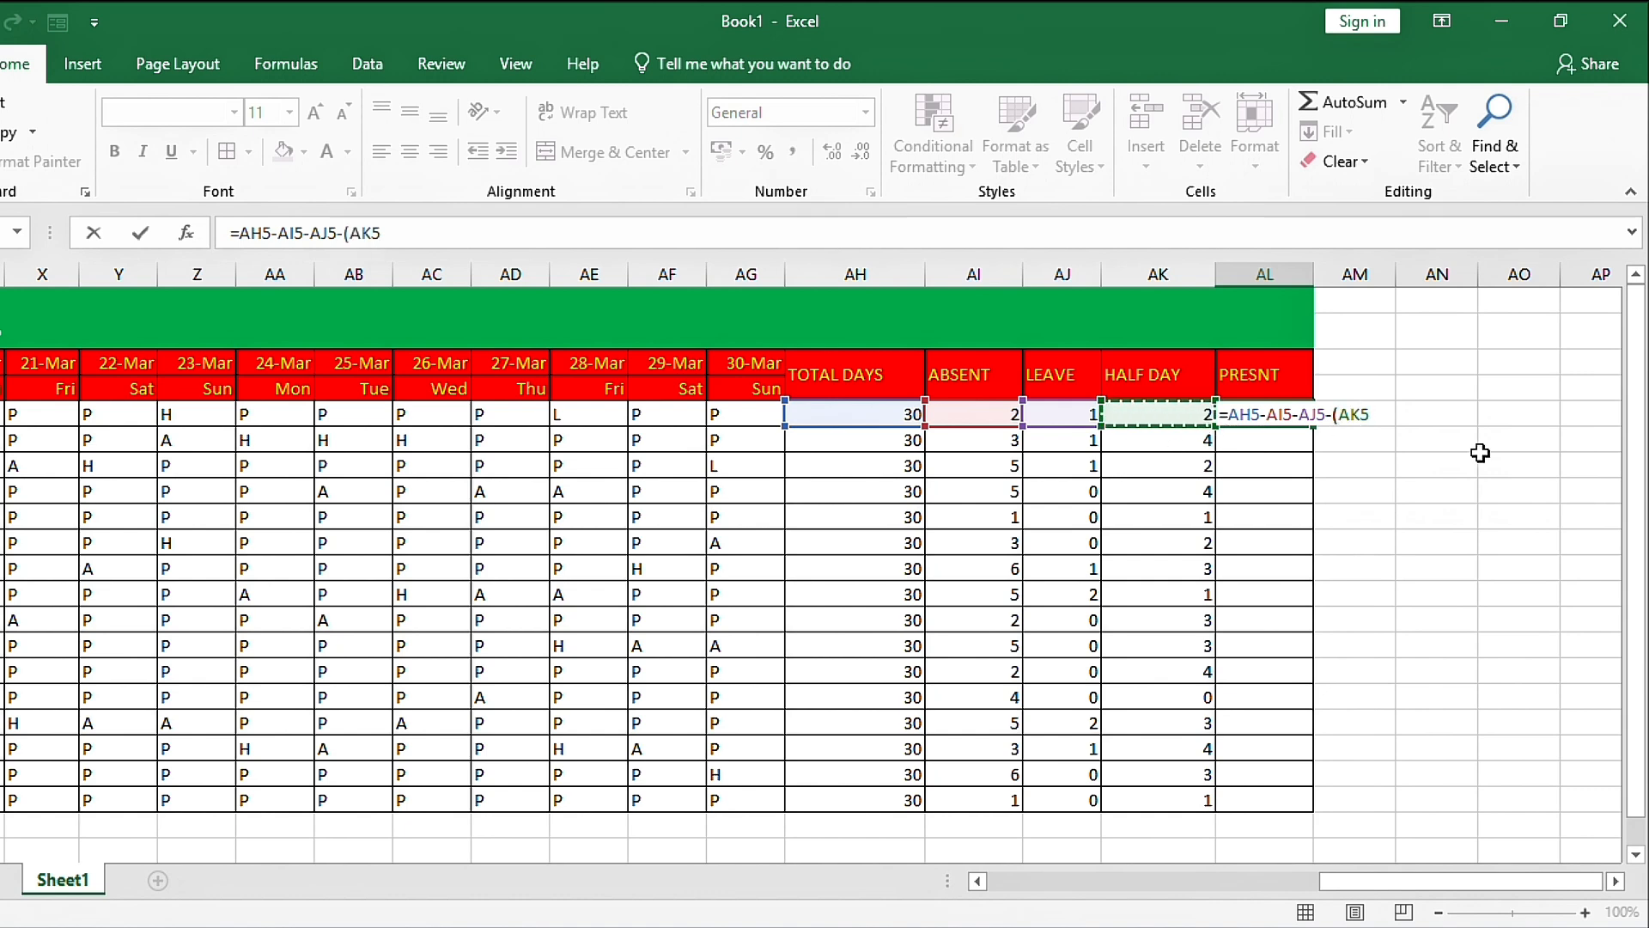
{"action": "type", "text": "/"}
{"action": "type", "text": "2)"}
{"action": "key", "text": "ctrl+Return"}
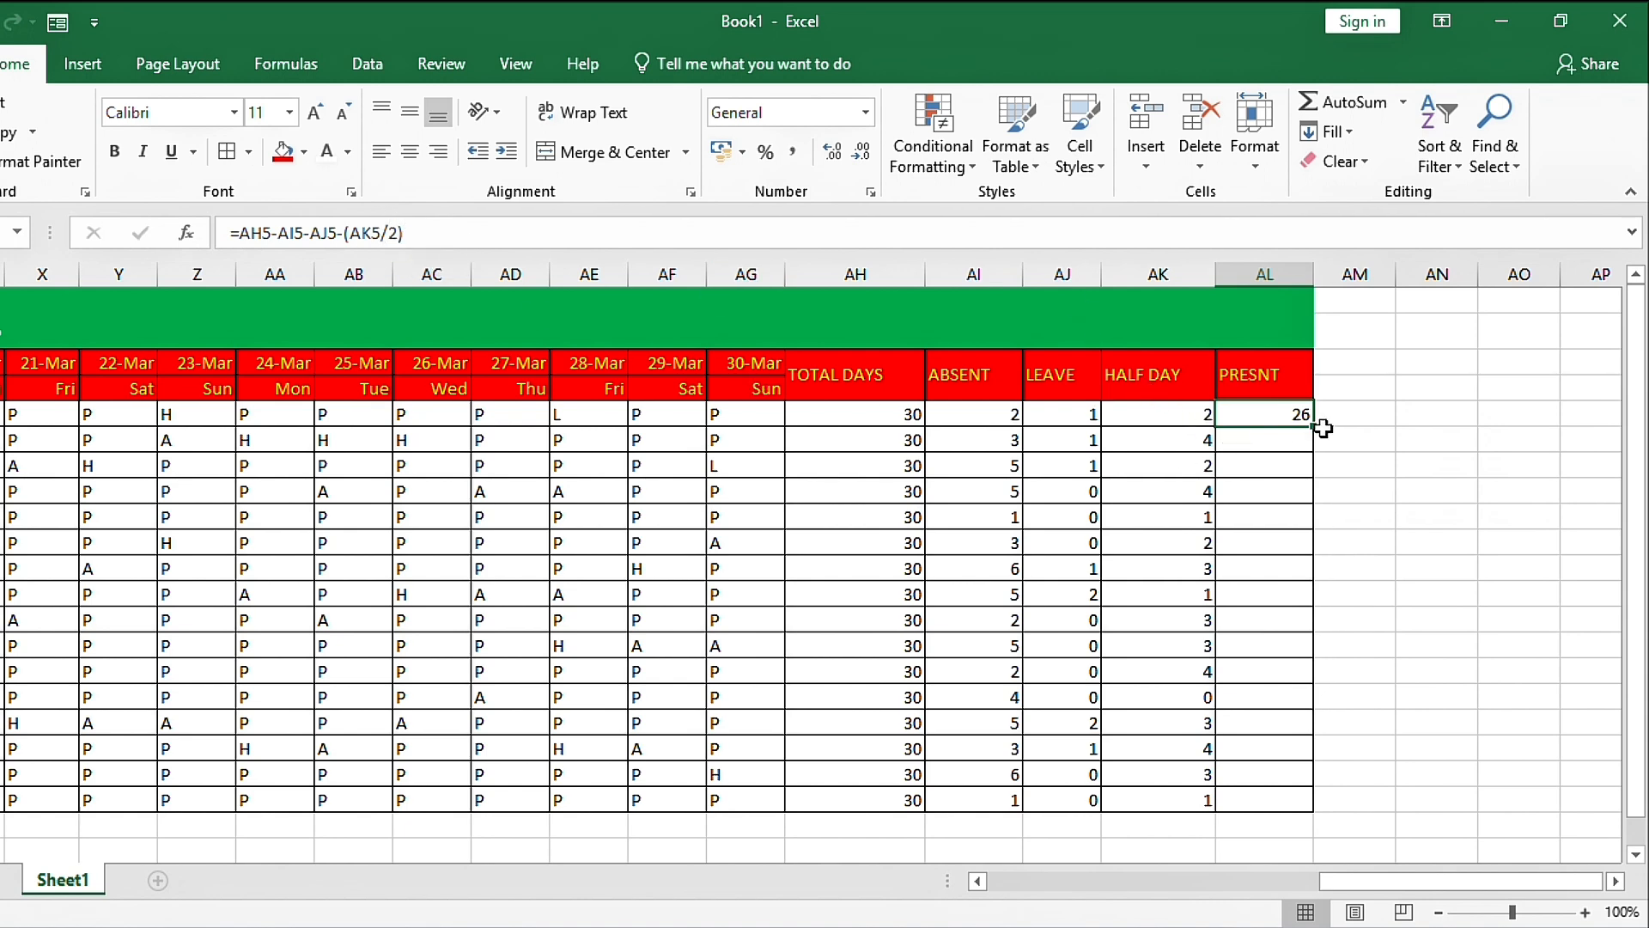
{"action": "left_click_drag", "start_coordinate": [1323, 428], "coordinate": [1303, 659]}
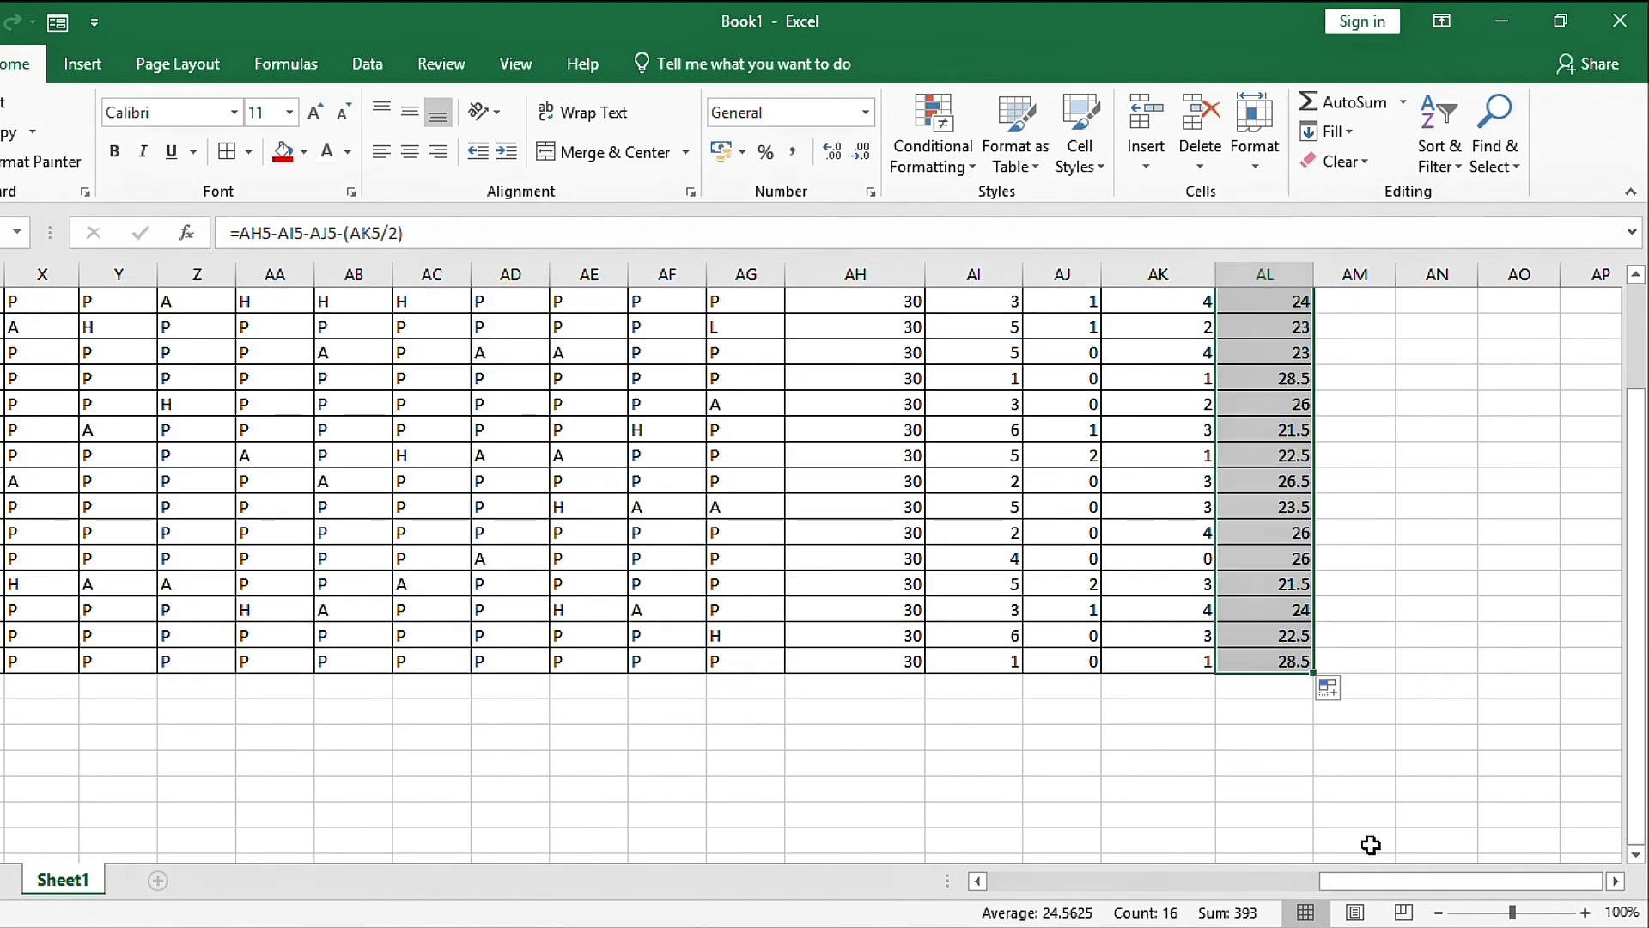
Step: Review the attendance sheet from the employee records across to the total, absent, leave, half-day and present columns
{"action": "left_click_drag", "start_coordinate": [1397, 875], "coordinate": [904, 847]}
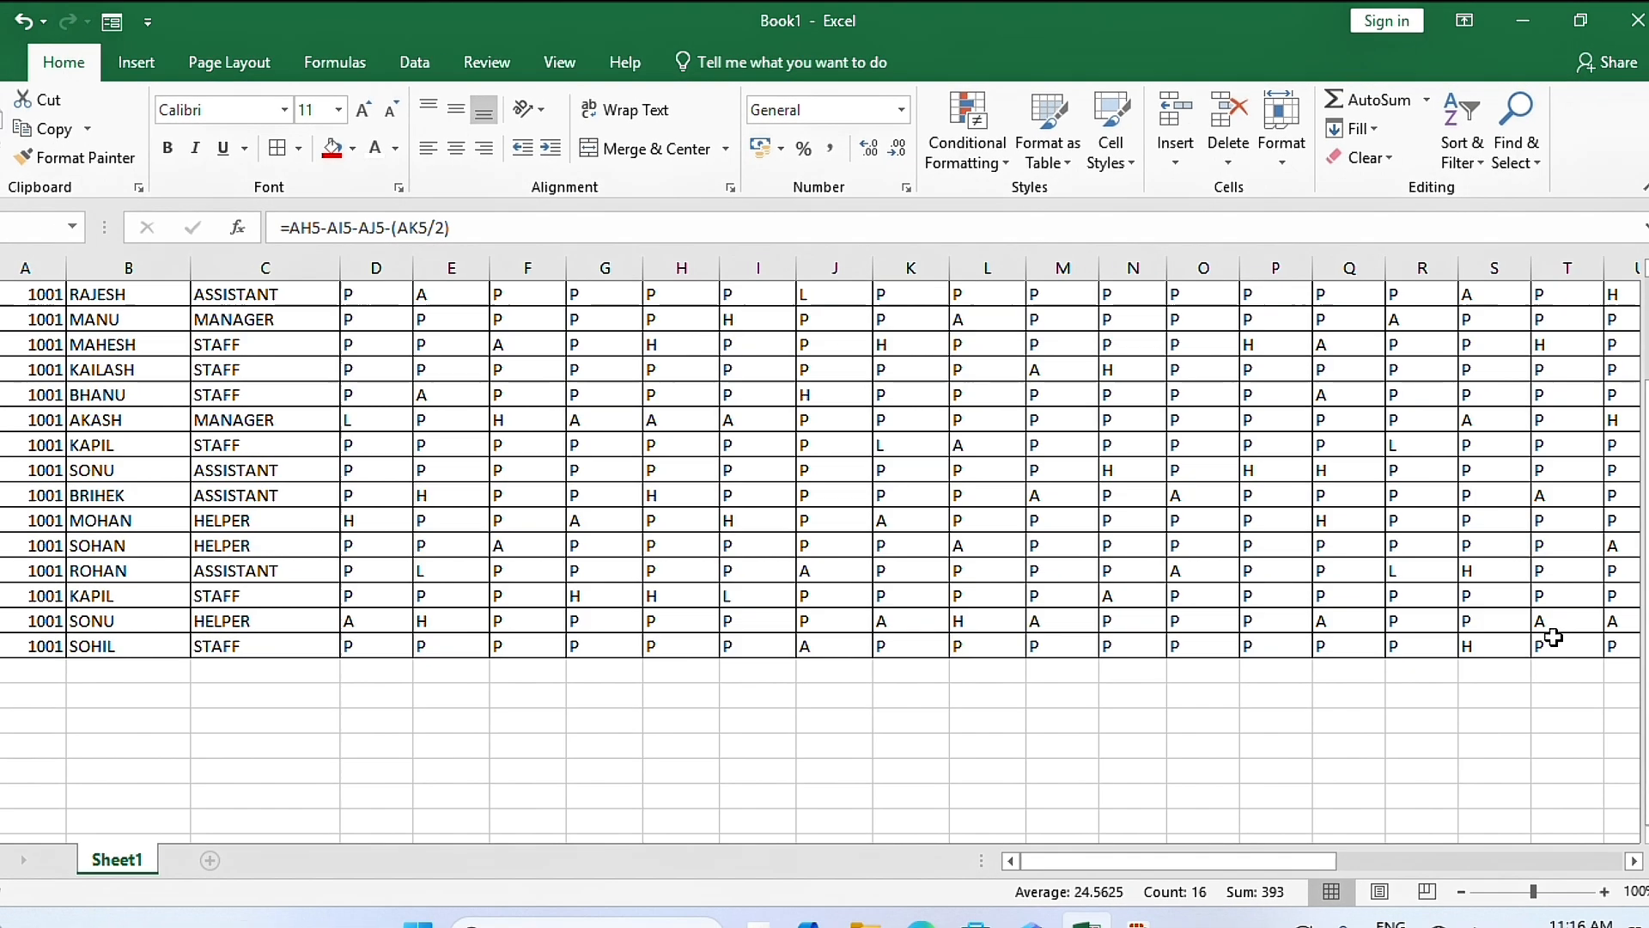
{"action": "left_click_drag", "start_coordinate": [1646, 567], "coordinate": [1645, 455]}
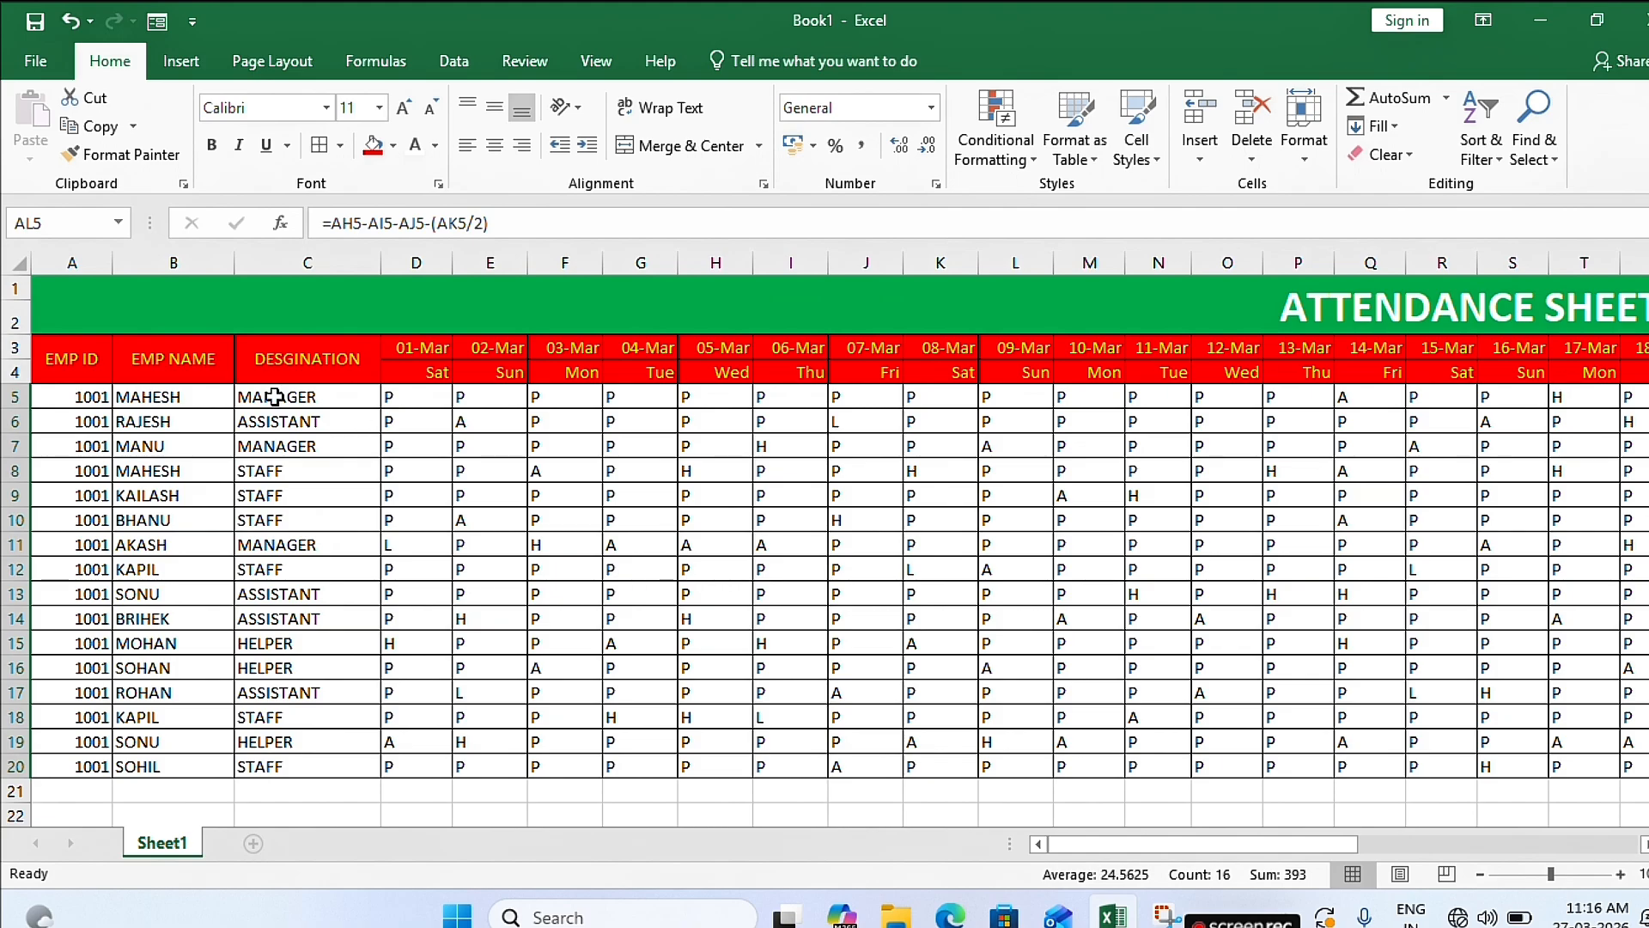
{"action": "left_click", "coordinate": [196, 398]}
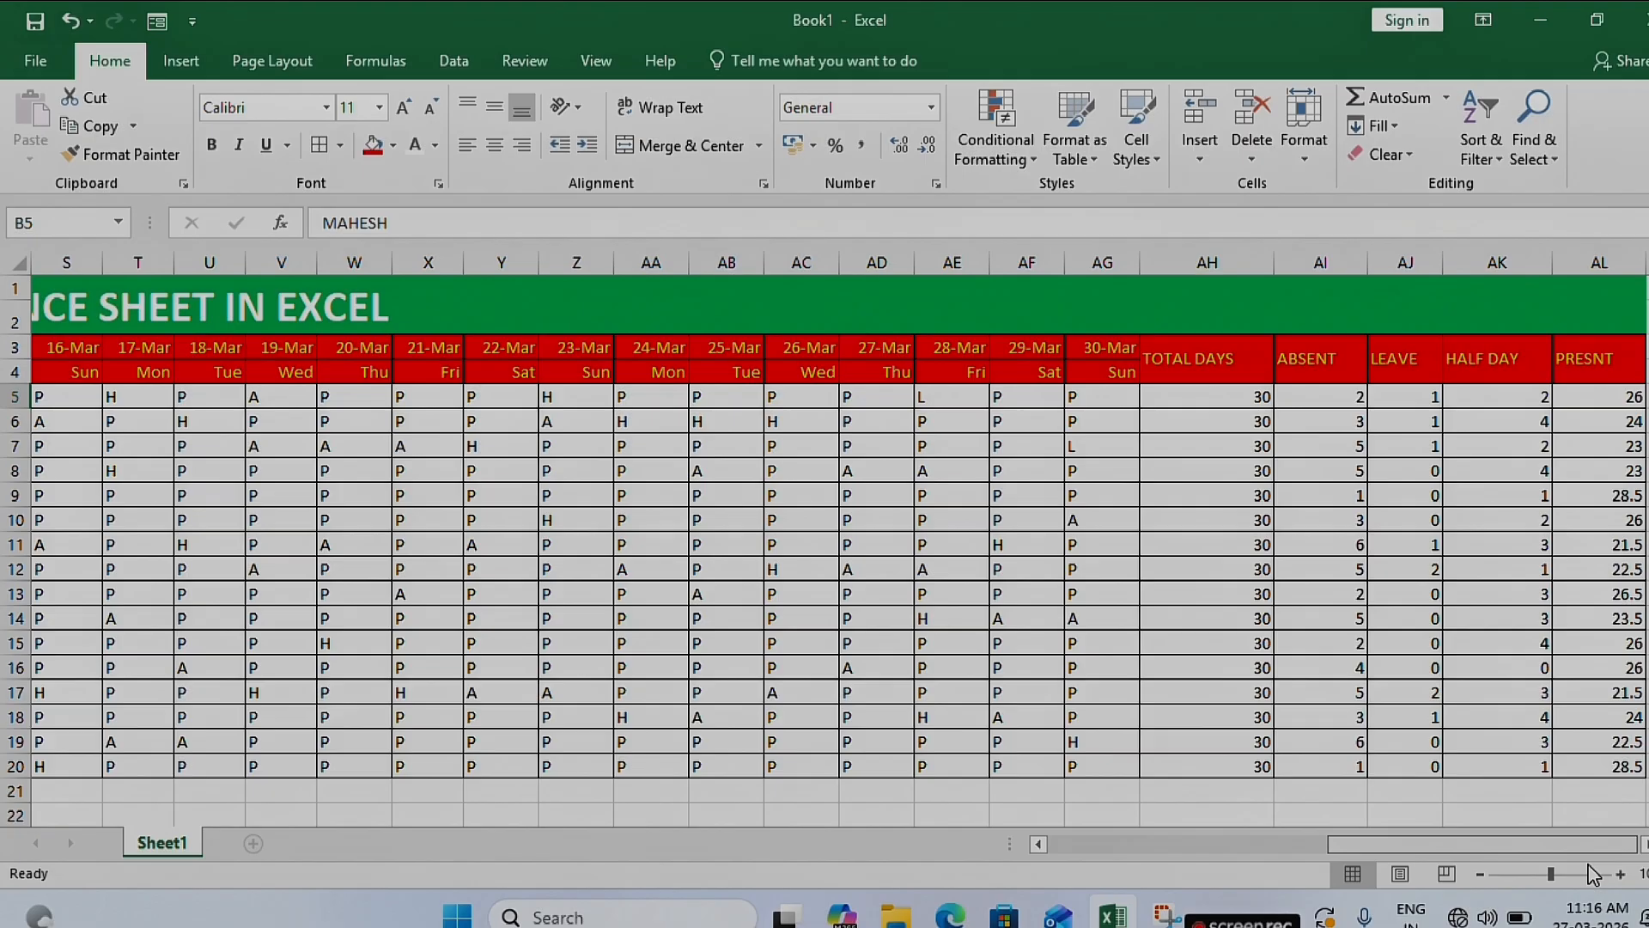
{"action": "left_click", "coordinate": [1421, 539]}
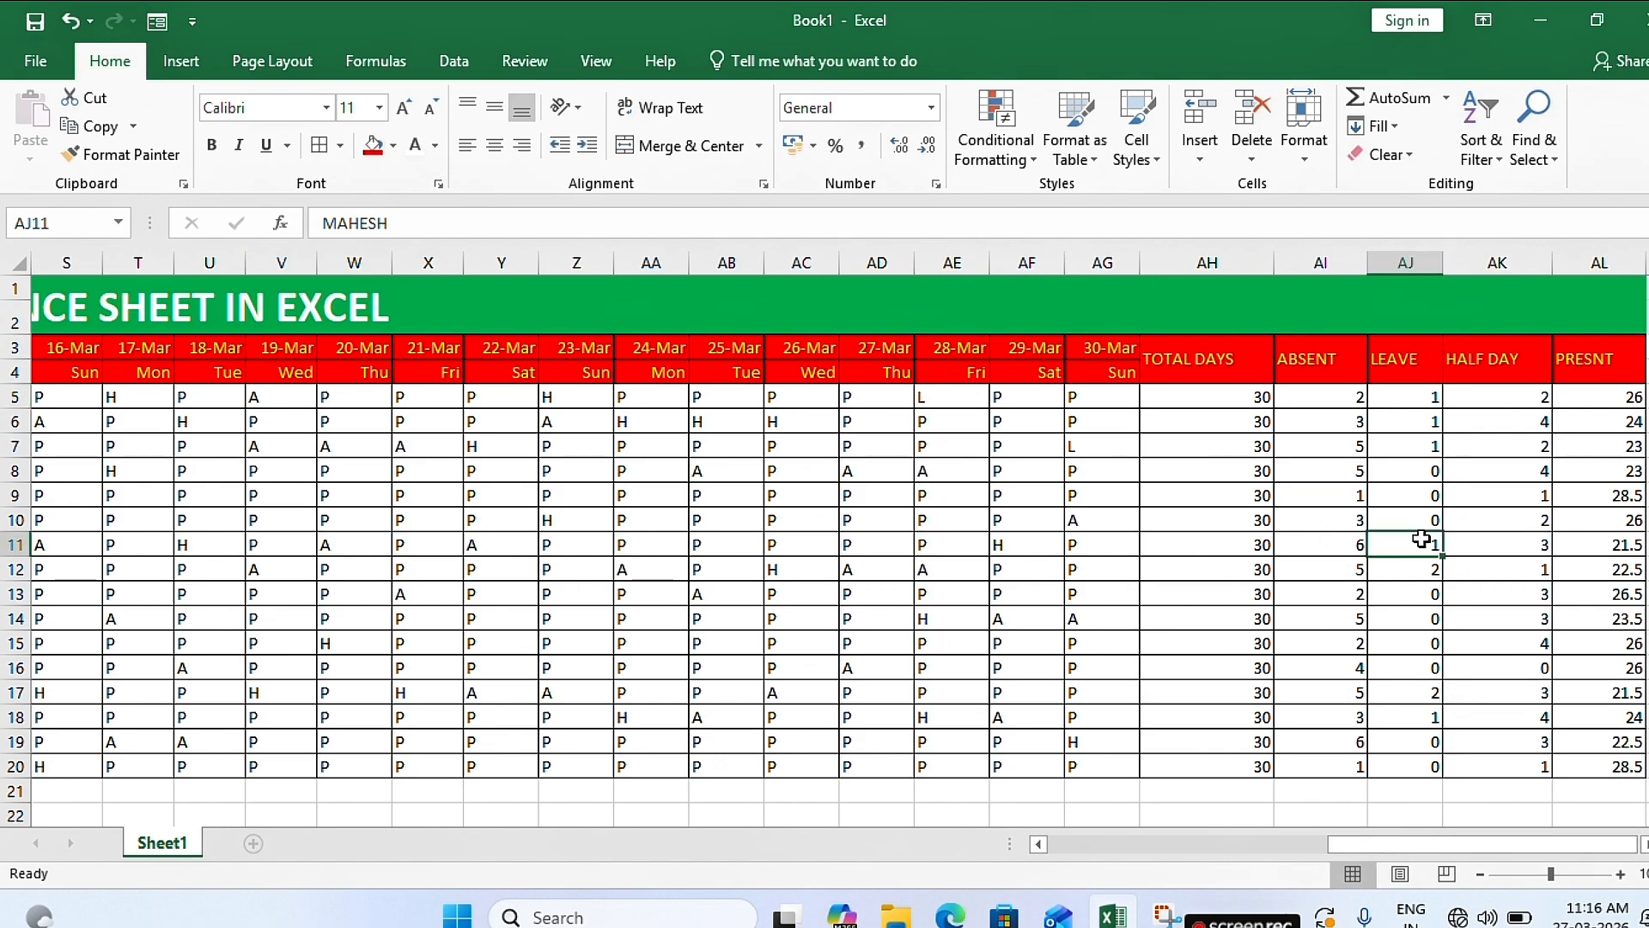